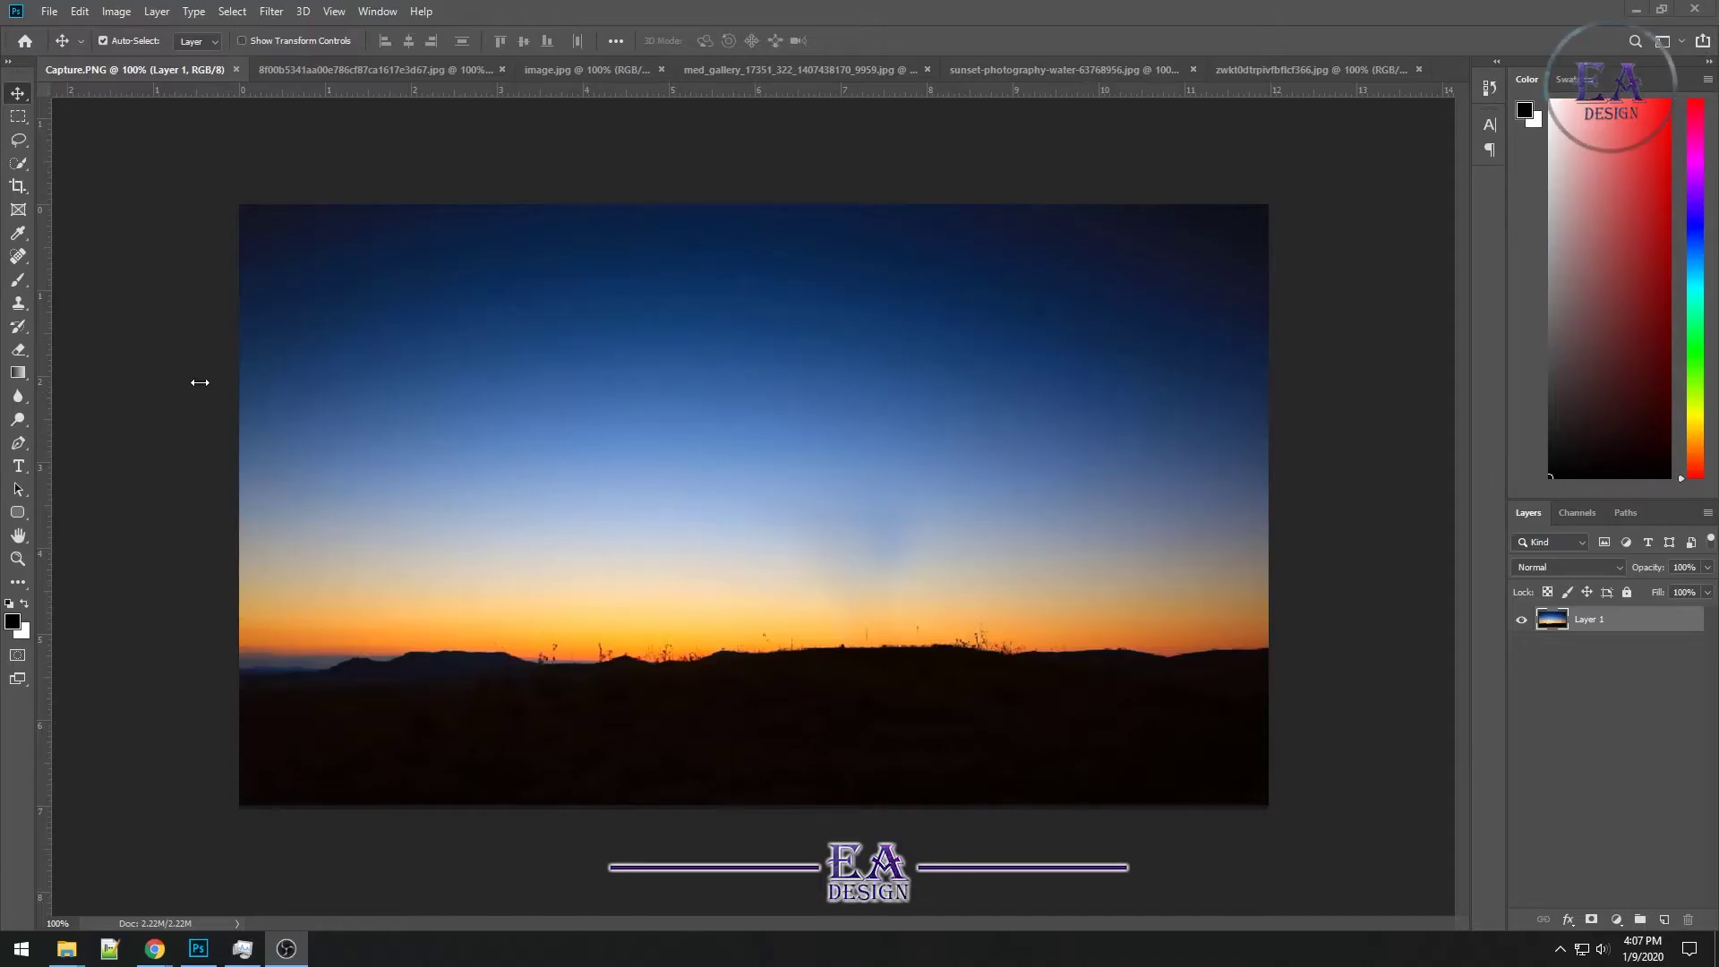
Look through the open documents: couple silhouette, Milky Way, crescent moon, sunset and skyline photos
{"action": "left_click", "coordinate": [333, 72]}
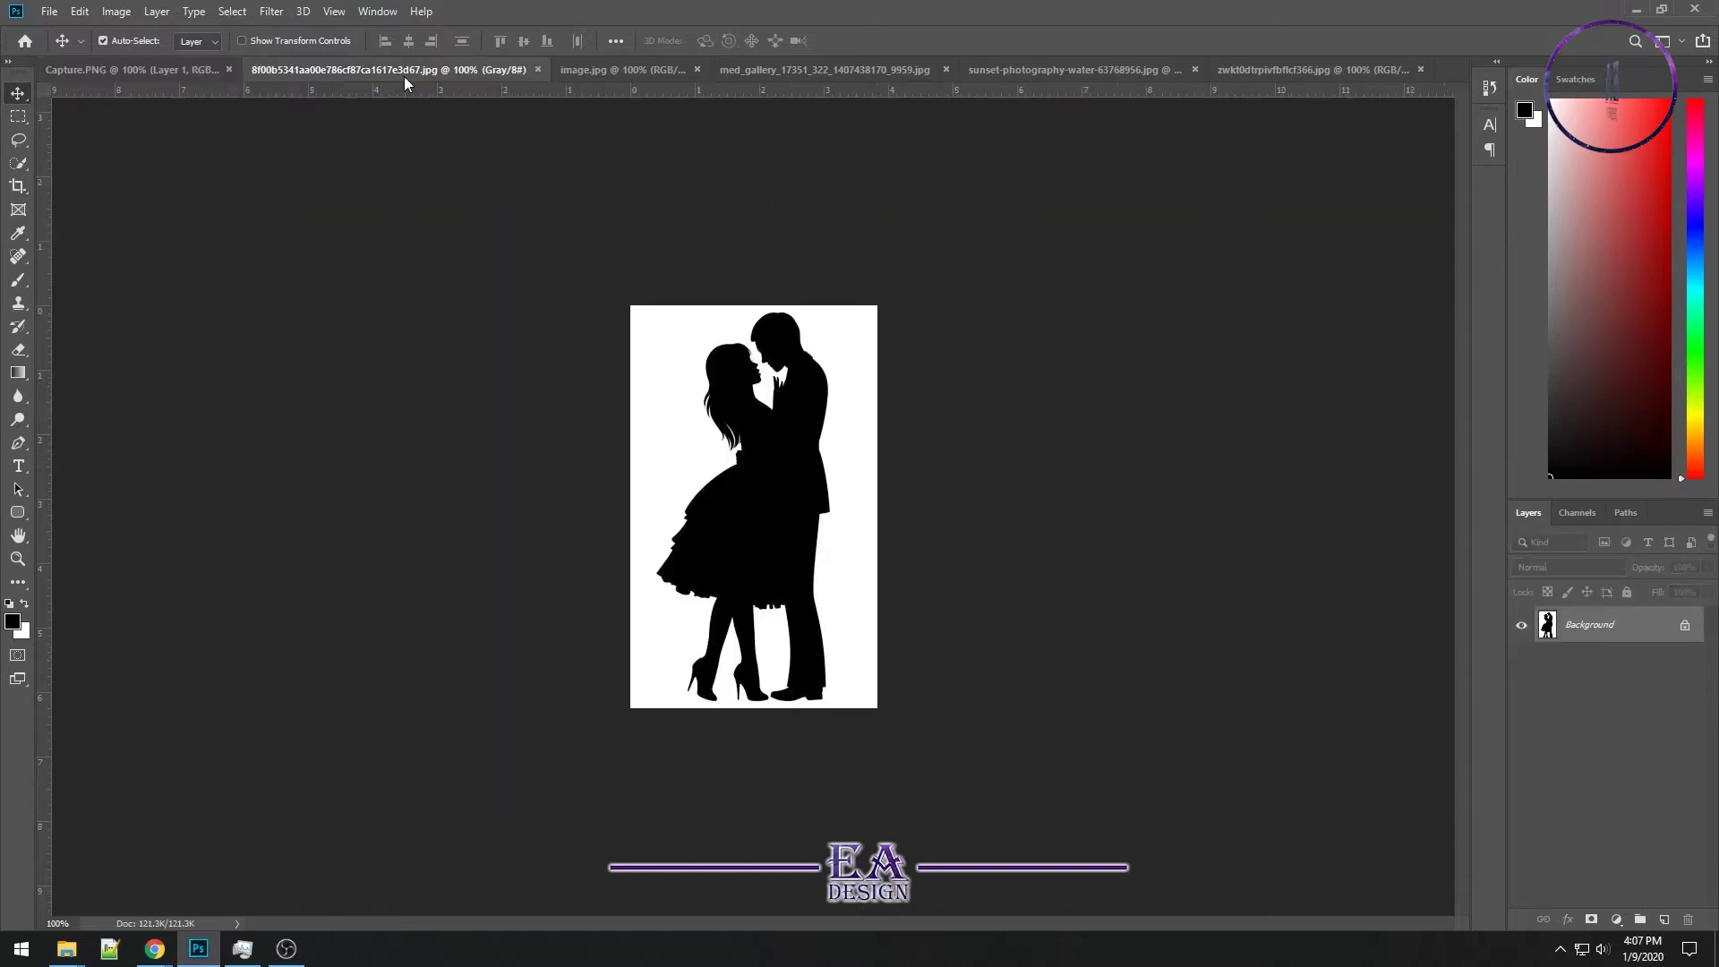
{"action": "left_click", "coordinate": [627, 64]}
{"action": "left_click", "coordinate": [847, 68]}
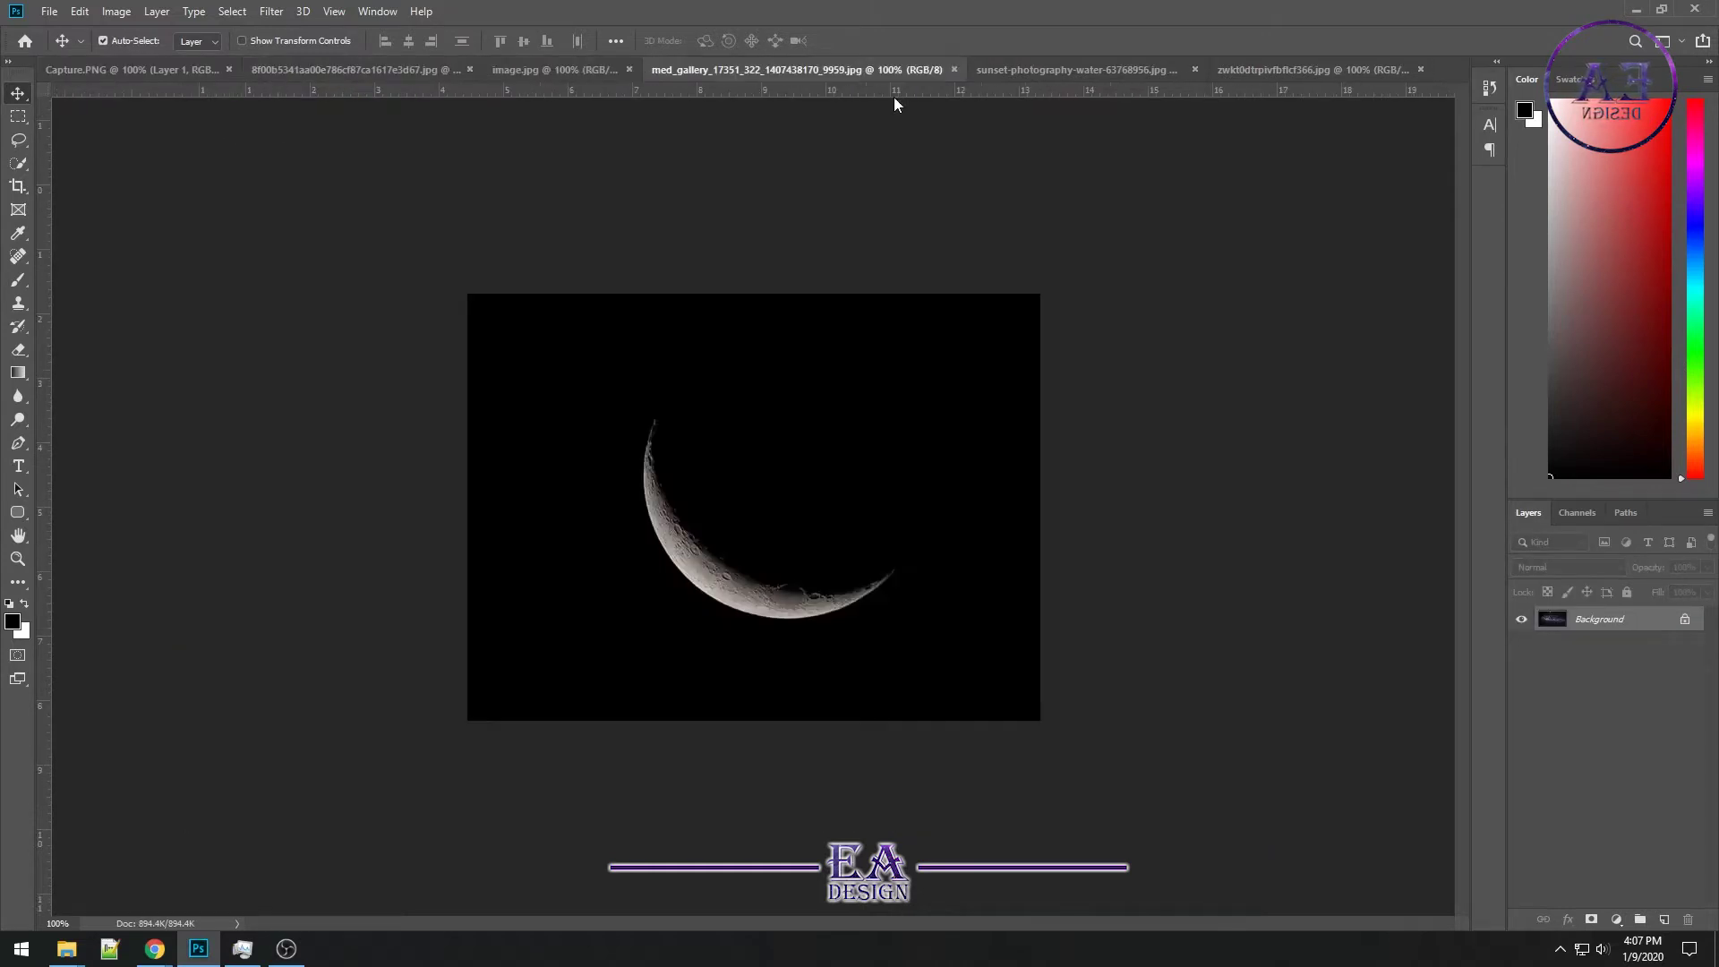
{"action": "left_click", "coordinate": [1062, 68]}
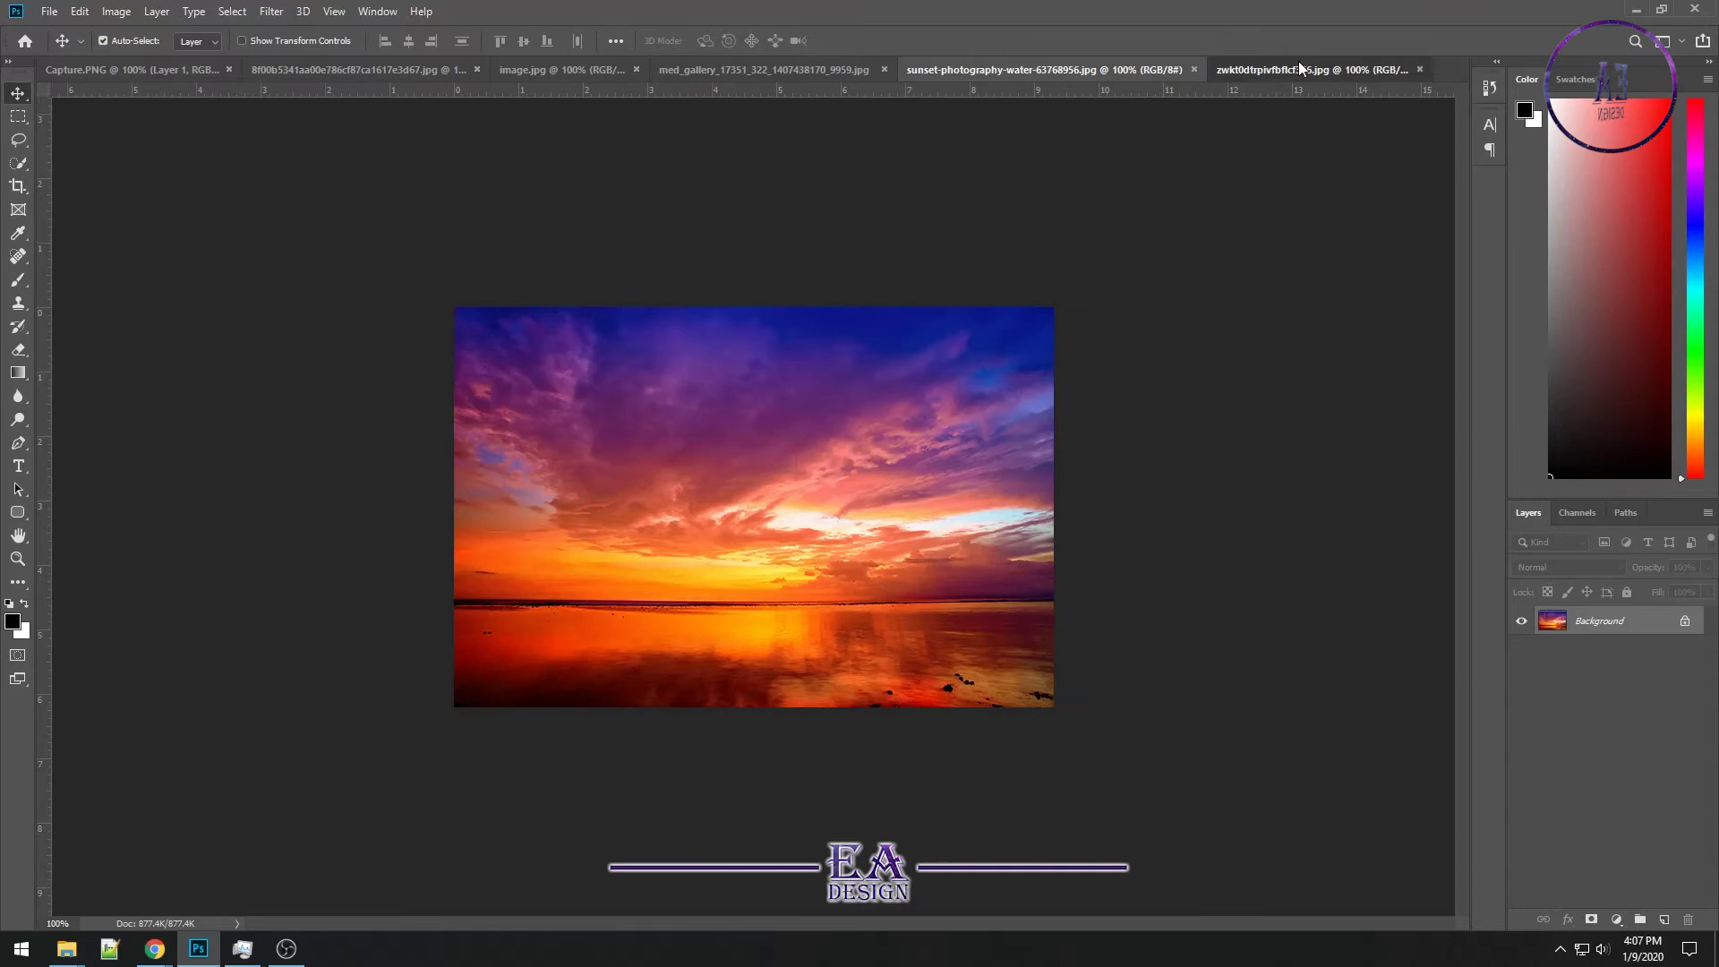
{"action": "left_click", "coordinate": [1298, 64]}
{"action": "left_click", "coordinate": [138, 73]}
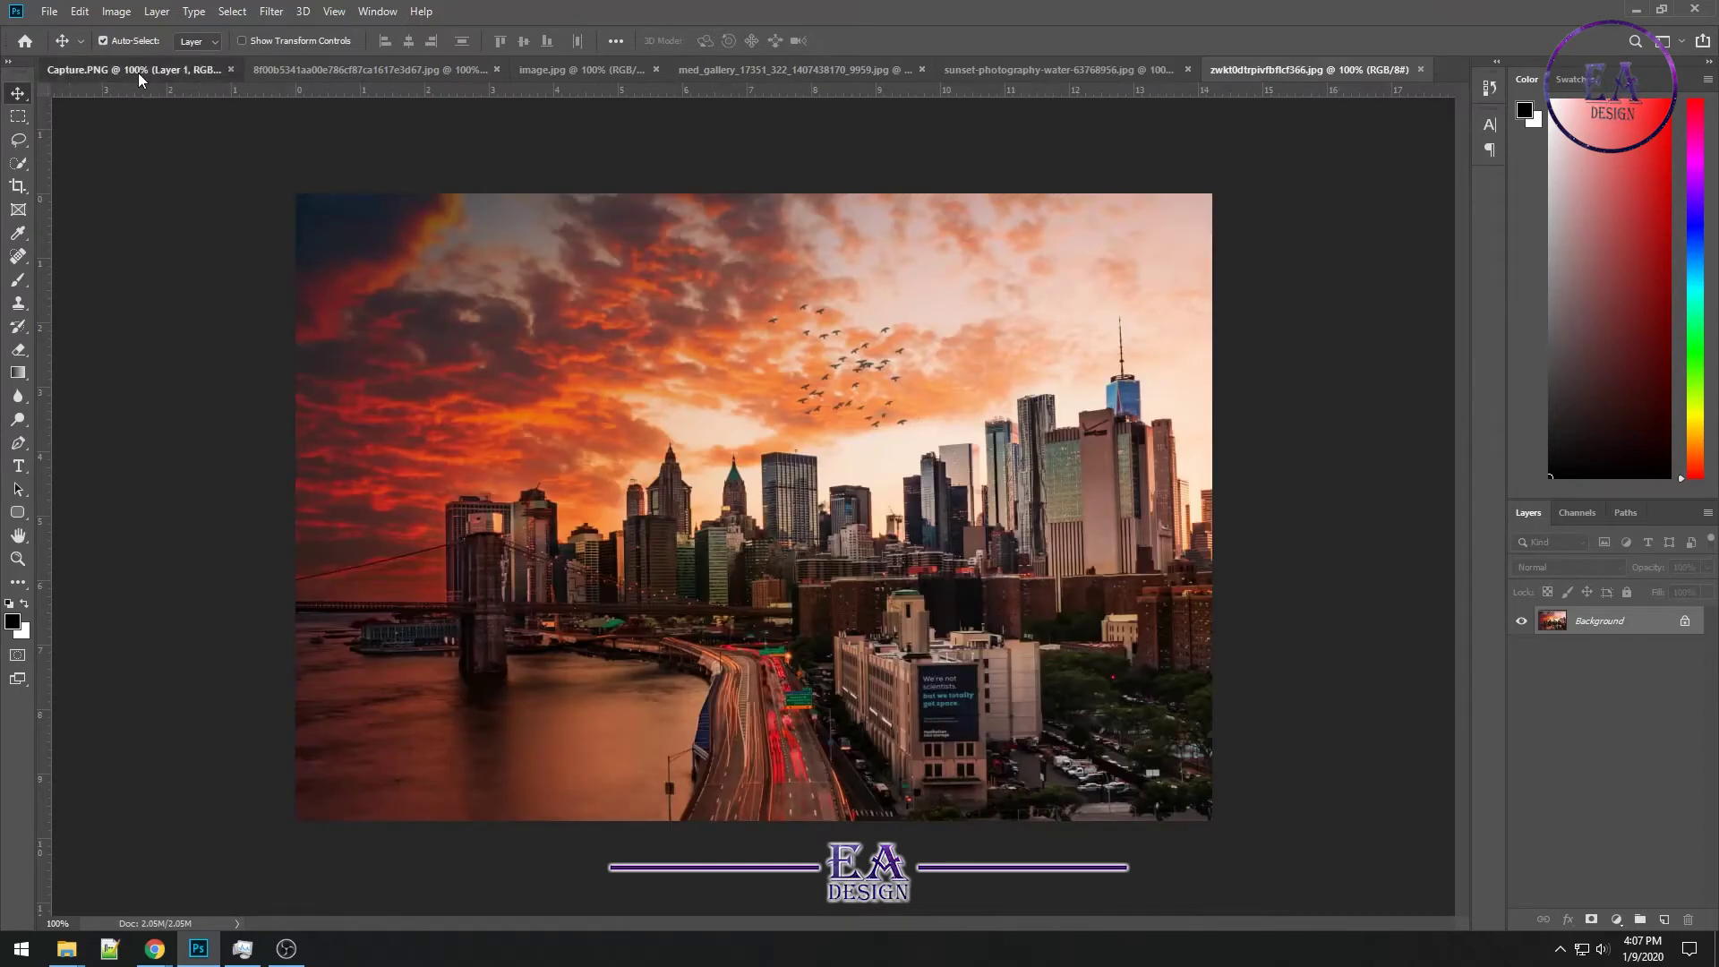
{"action": "left_click", "coordinate": [346, 61]}
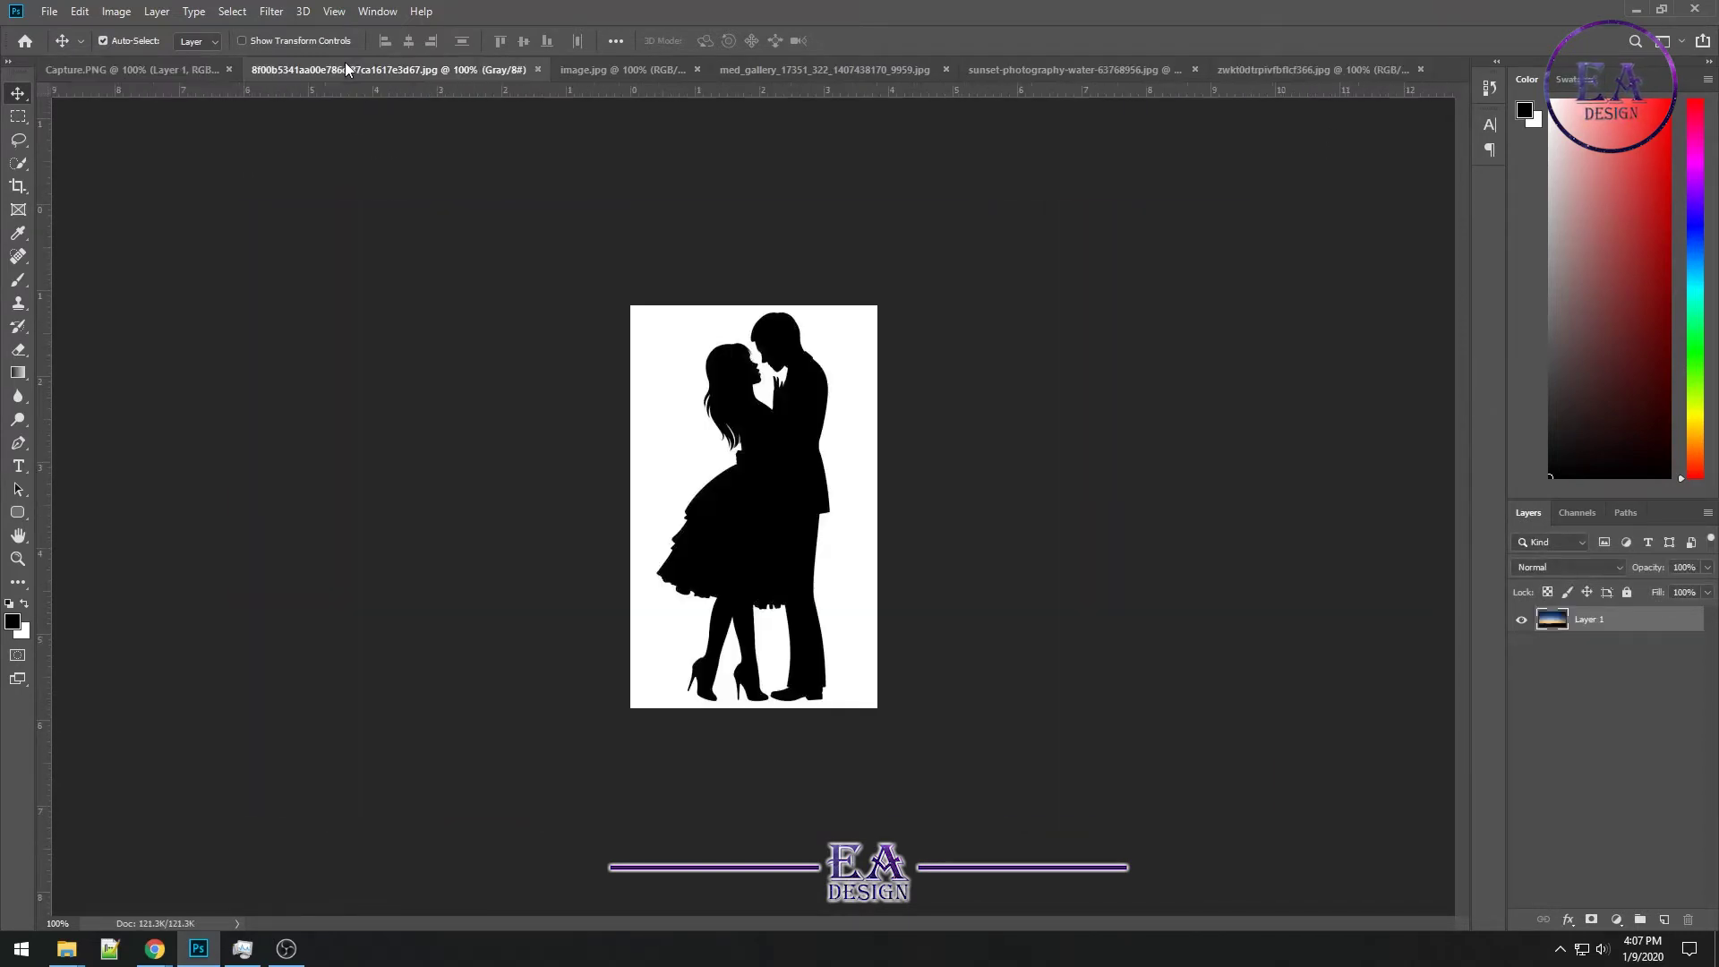
{"action": "left_click", "coordinate": [892, 72]}
{"action": "left_click", "coordinate": [1067, 67]}
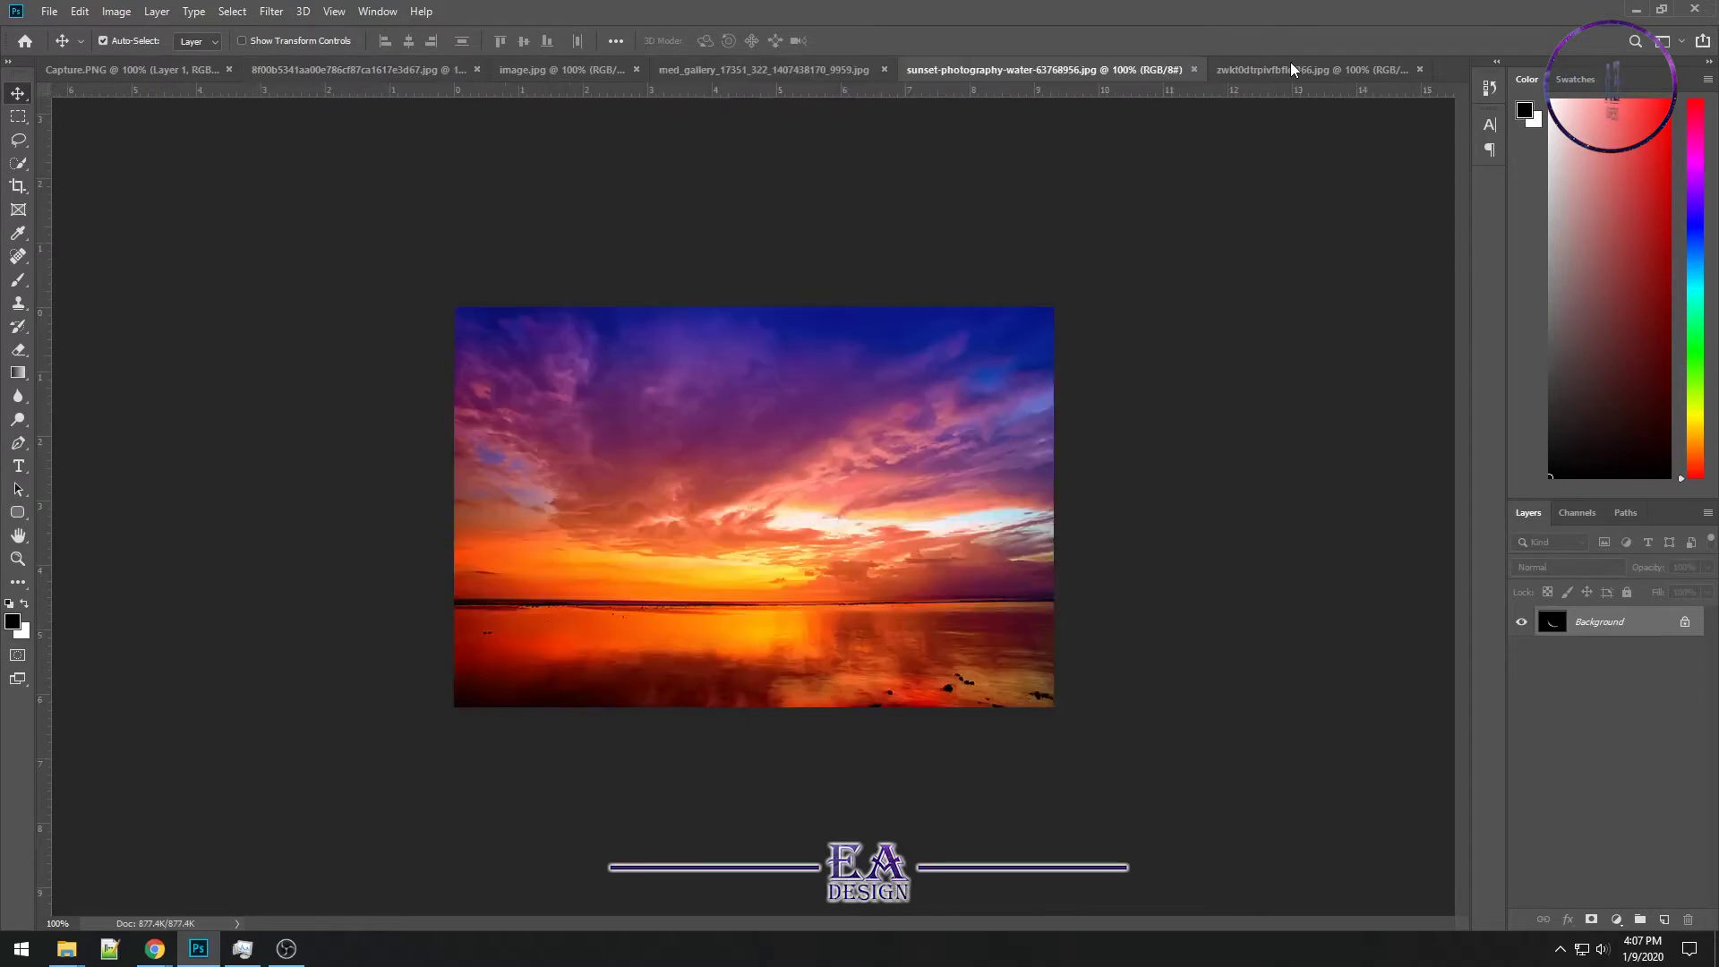
{"action": "left_click", "coordinate": [1292, 65]}
Place the sunset tab second with the skyline after it, and unlock the sunset background
{"action": "left_click_drag", "start_coordinate": [1072, 68], "coordinate": [433, 68]}
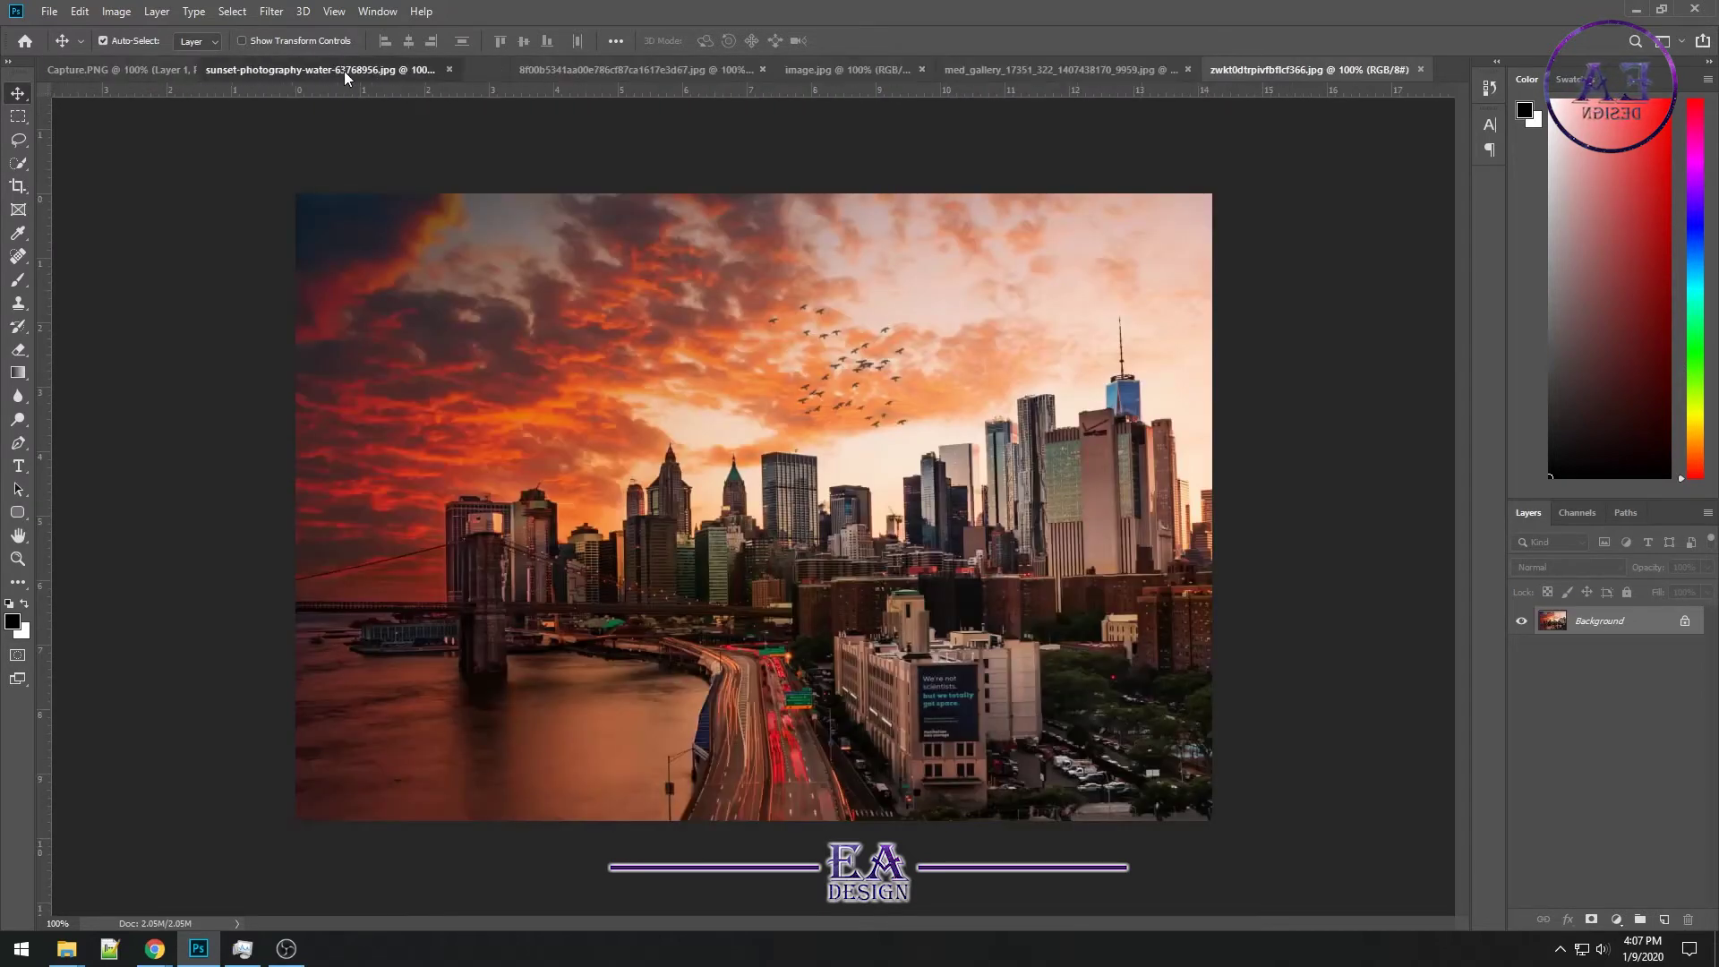
{"action": "mouse_move", "coordinate": [1234, 68]}
{"action": "left_mouse_down"}
{"action": "mouse_move", "coordinate": [508, 67]}
{"action": "mouse_move", "coordinate": [529, 67]}
{"action": "left_mouse_up"}
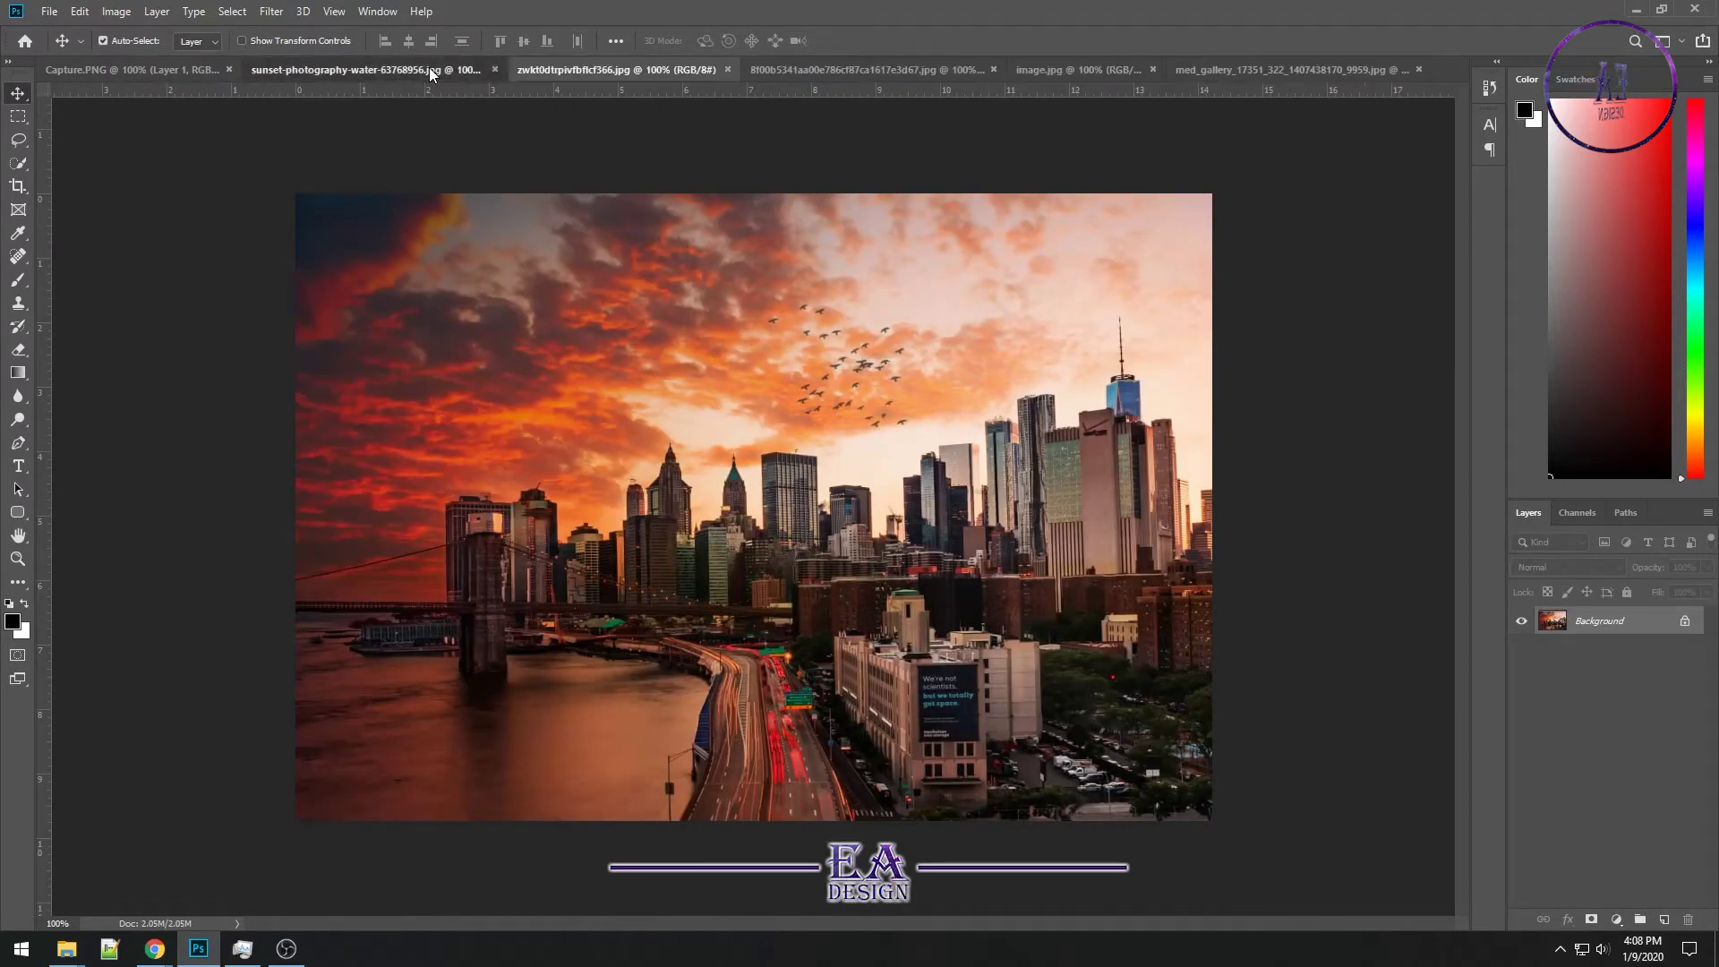
{"action": "left_click", "coordinate": [428, 67]}
{"action": "left_click", "coordinate": [1684, 622]}
Bring the sunset photo into Capture.PNG, enlarged and positioned over the canvas's right part
{"action": "mouse_move", "coordinate": [734, 385]}
{"action": "left_mouse_down"}
{"action": "mouse_move", "coordinate": [813, 373]}
{"action": "mouse_move", "coordinate": [1000, 394]}
{"action": "mouse_move", "coordinate": [944, 412]}
{"action": "left_mouse_up"}
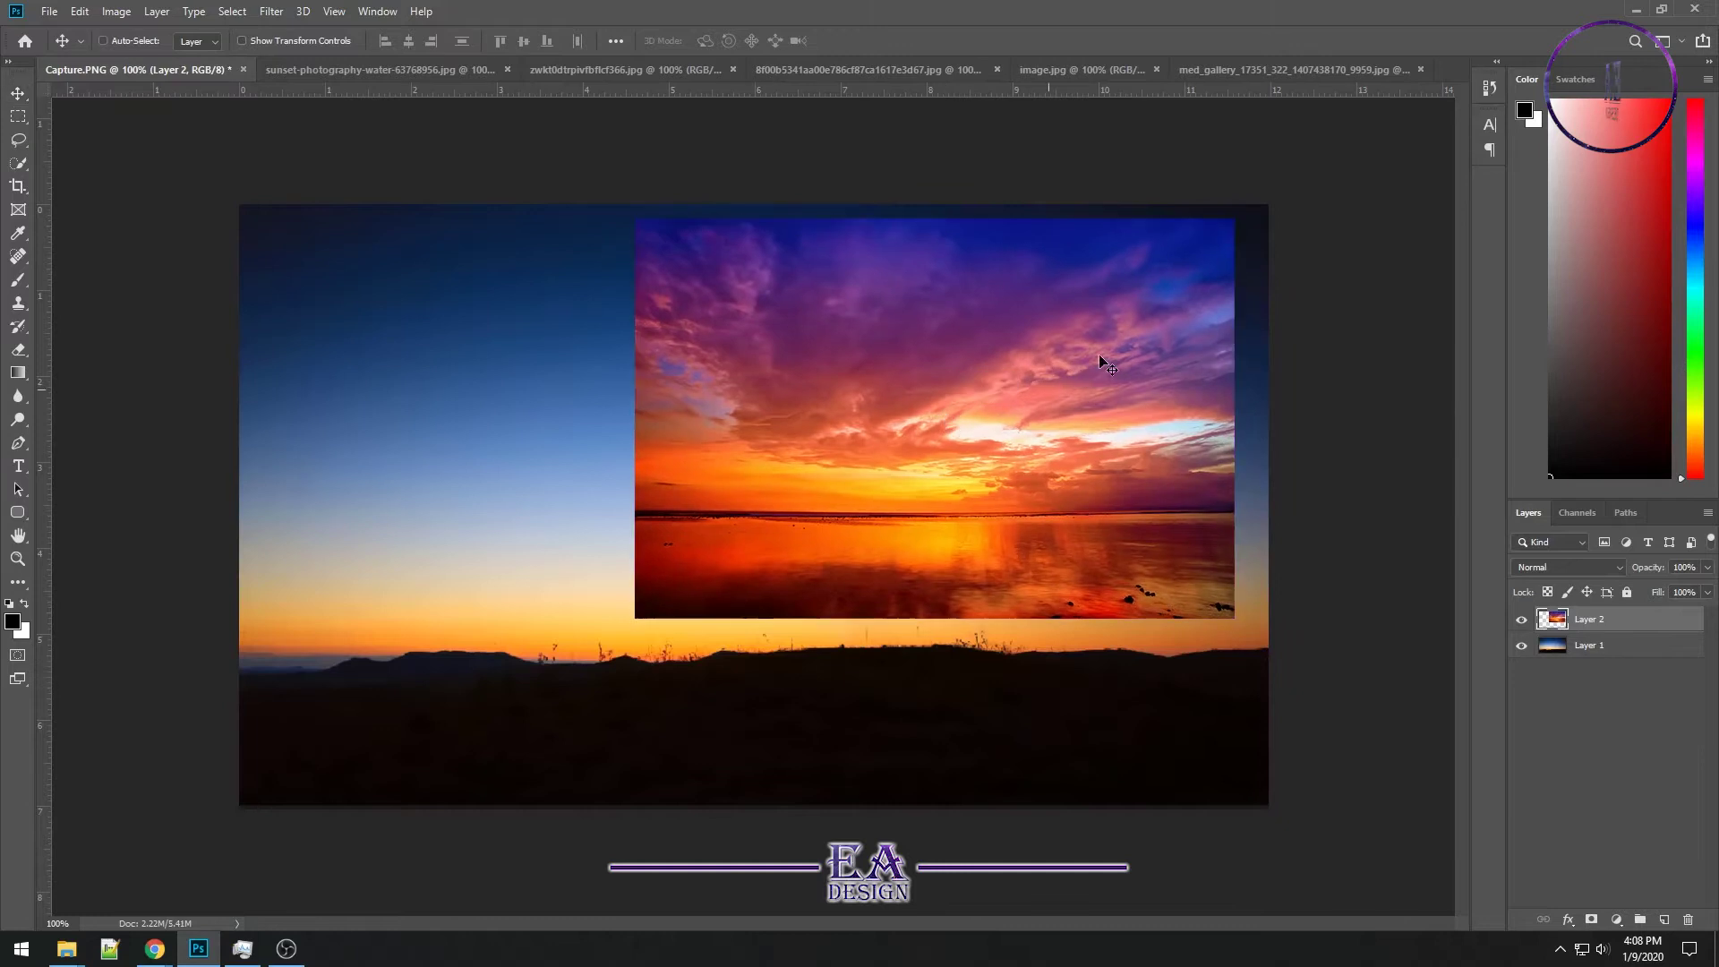
{"action": "key", "text": "ctrl+t"}
{"action": "left_click_drag", "start_coordinate": [1237, 216], "coordinate": [1316, 163]}
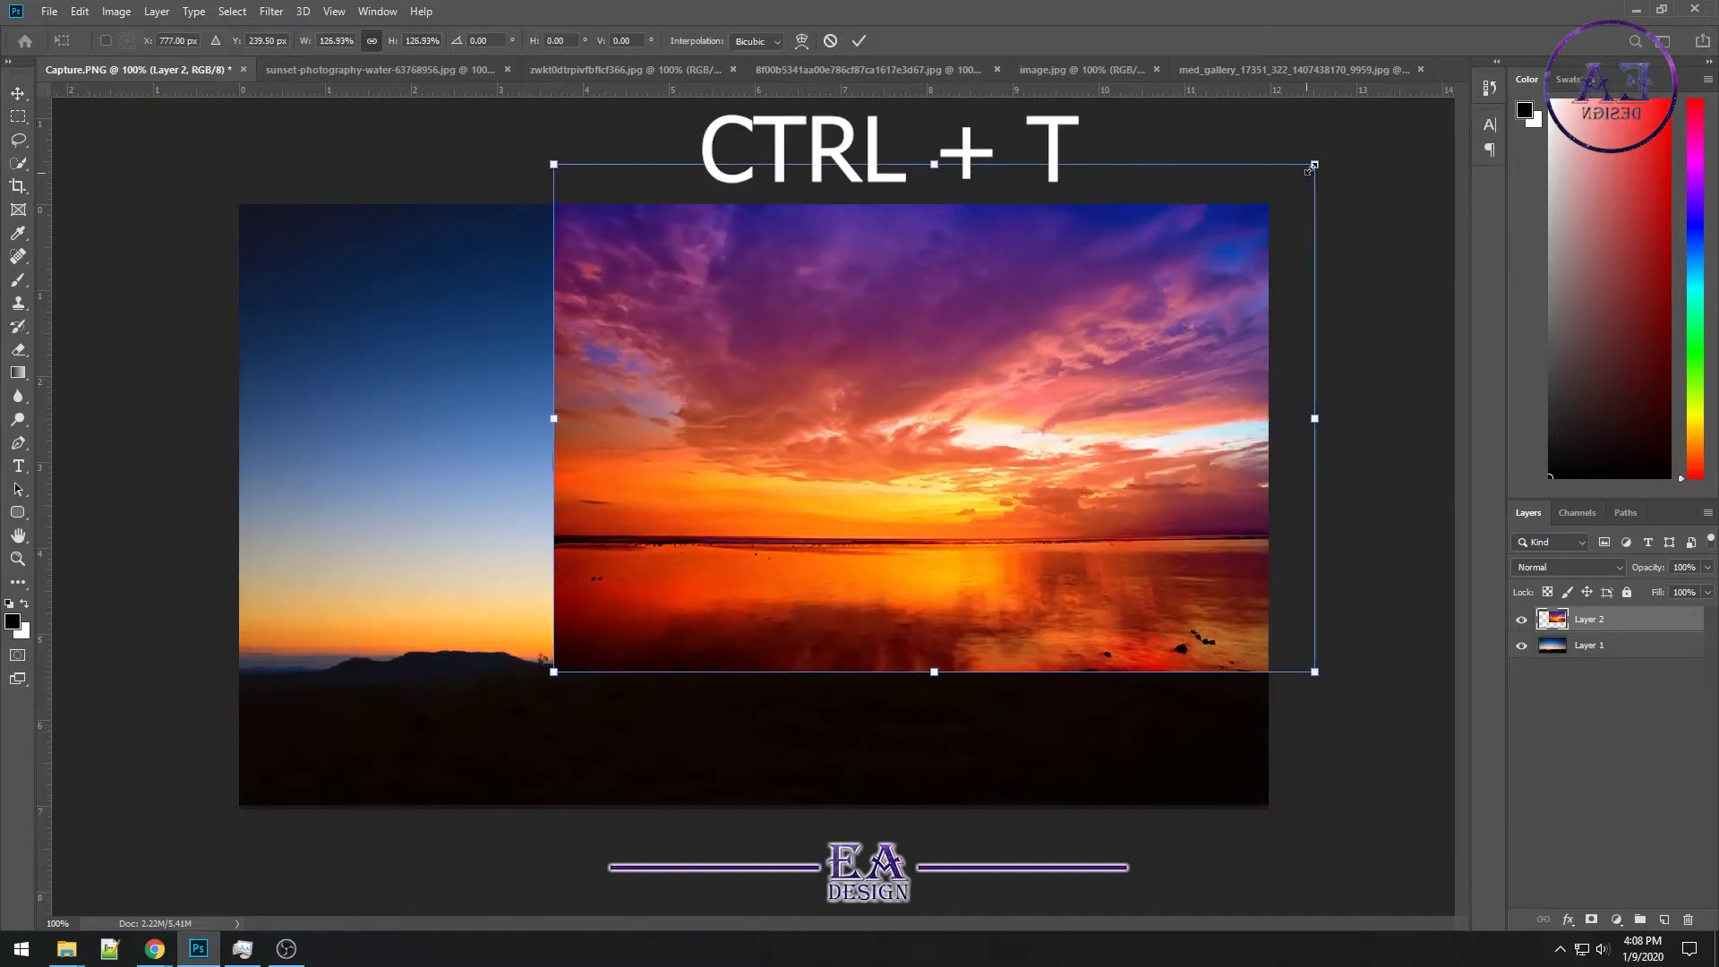
{"action": "left_click_drag", "start_coordinate": [1160, 278], "coordinate": [1128, 304]}
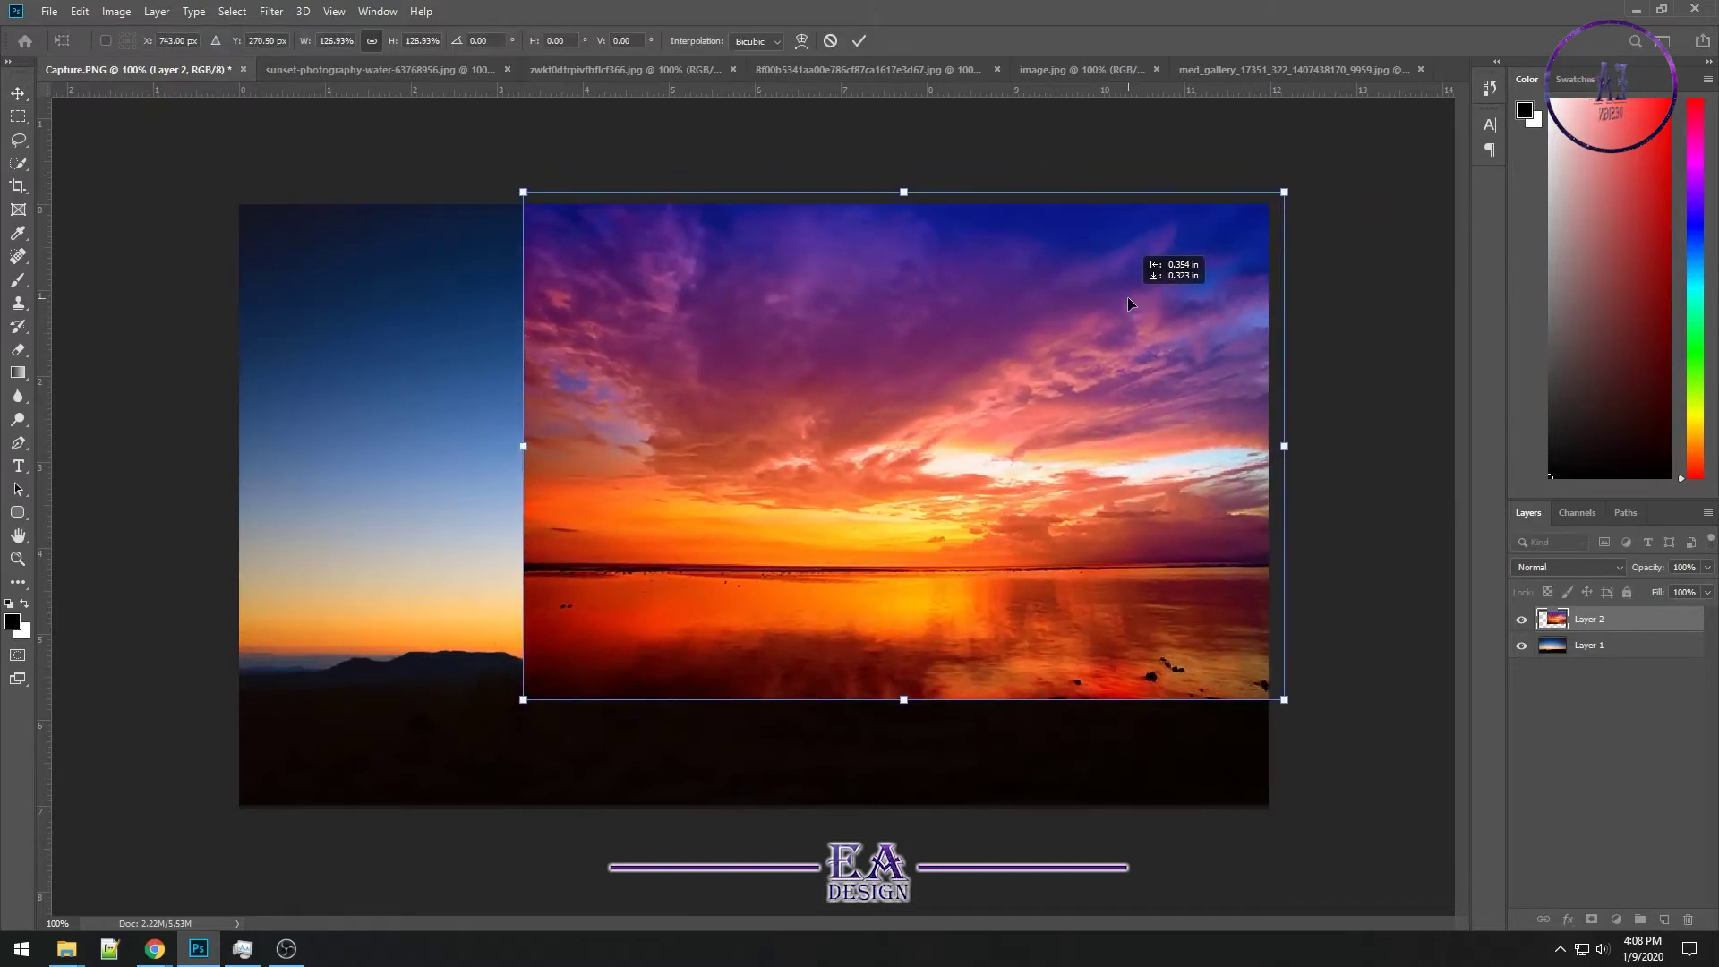
{"action": "key", "text": "Return"}
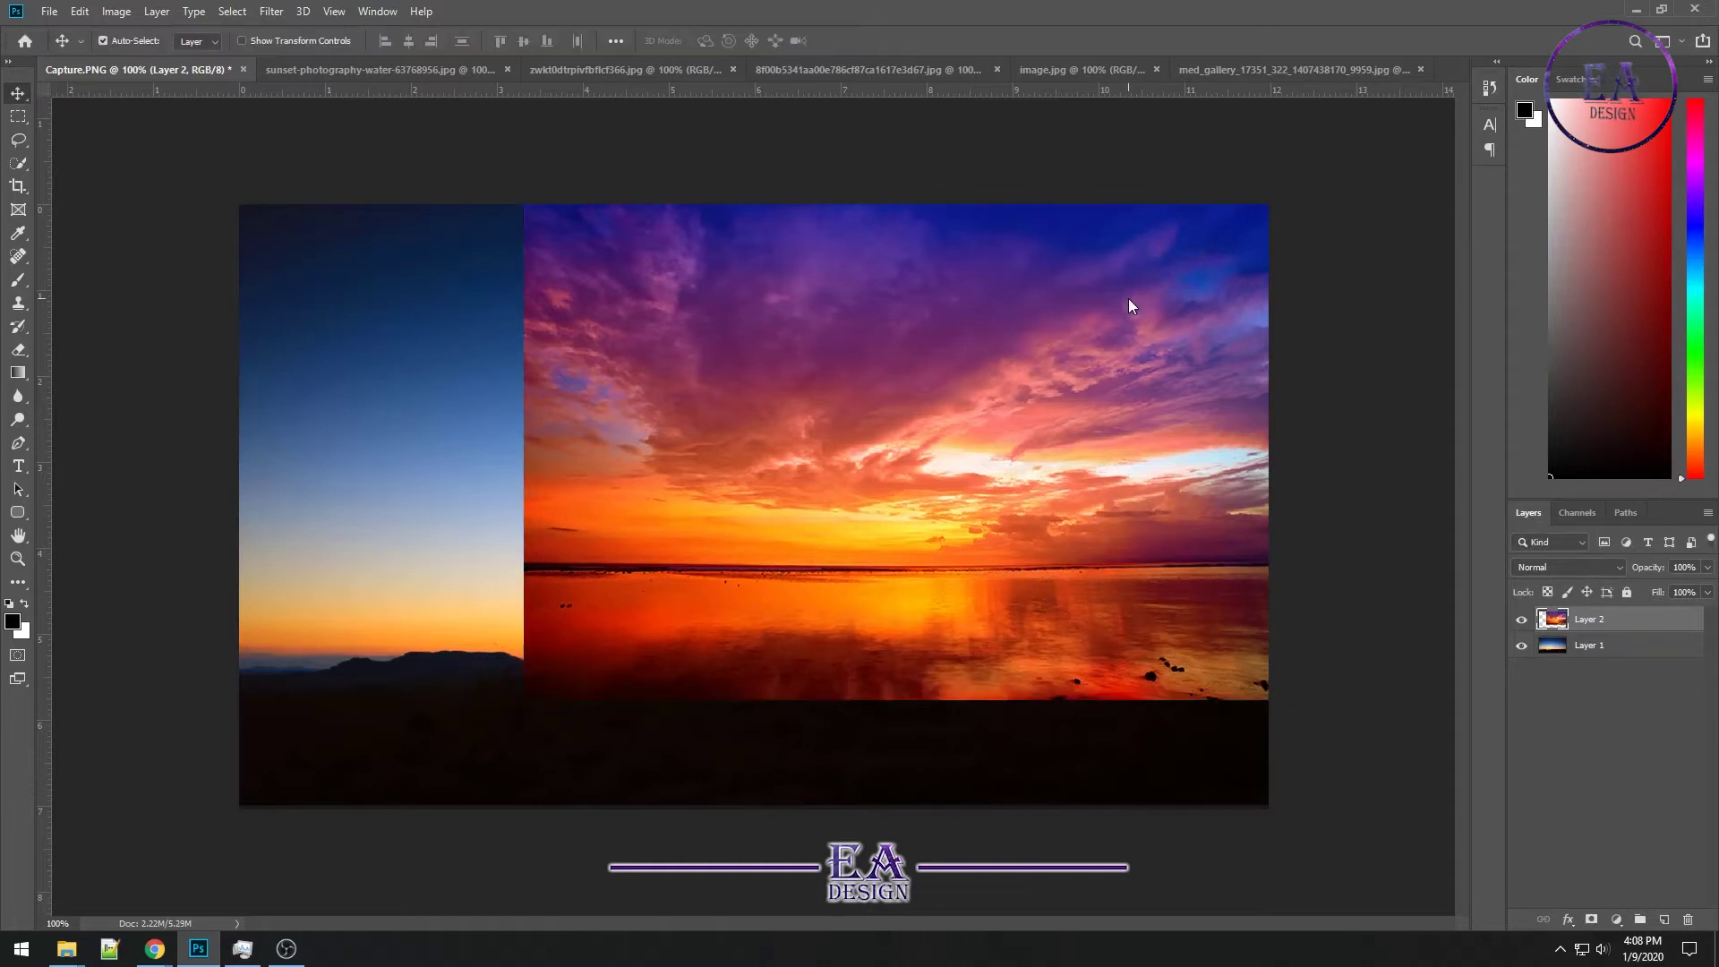
Duplicate the sunset layer and name the copies Sky
{"action": "right_click", "coordinate": [1601, 627]}
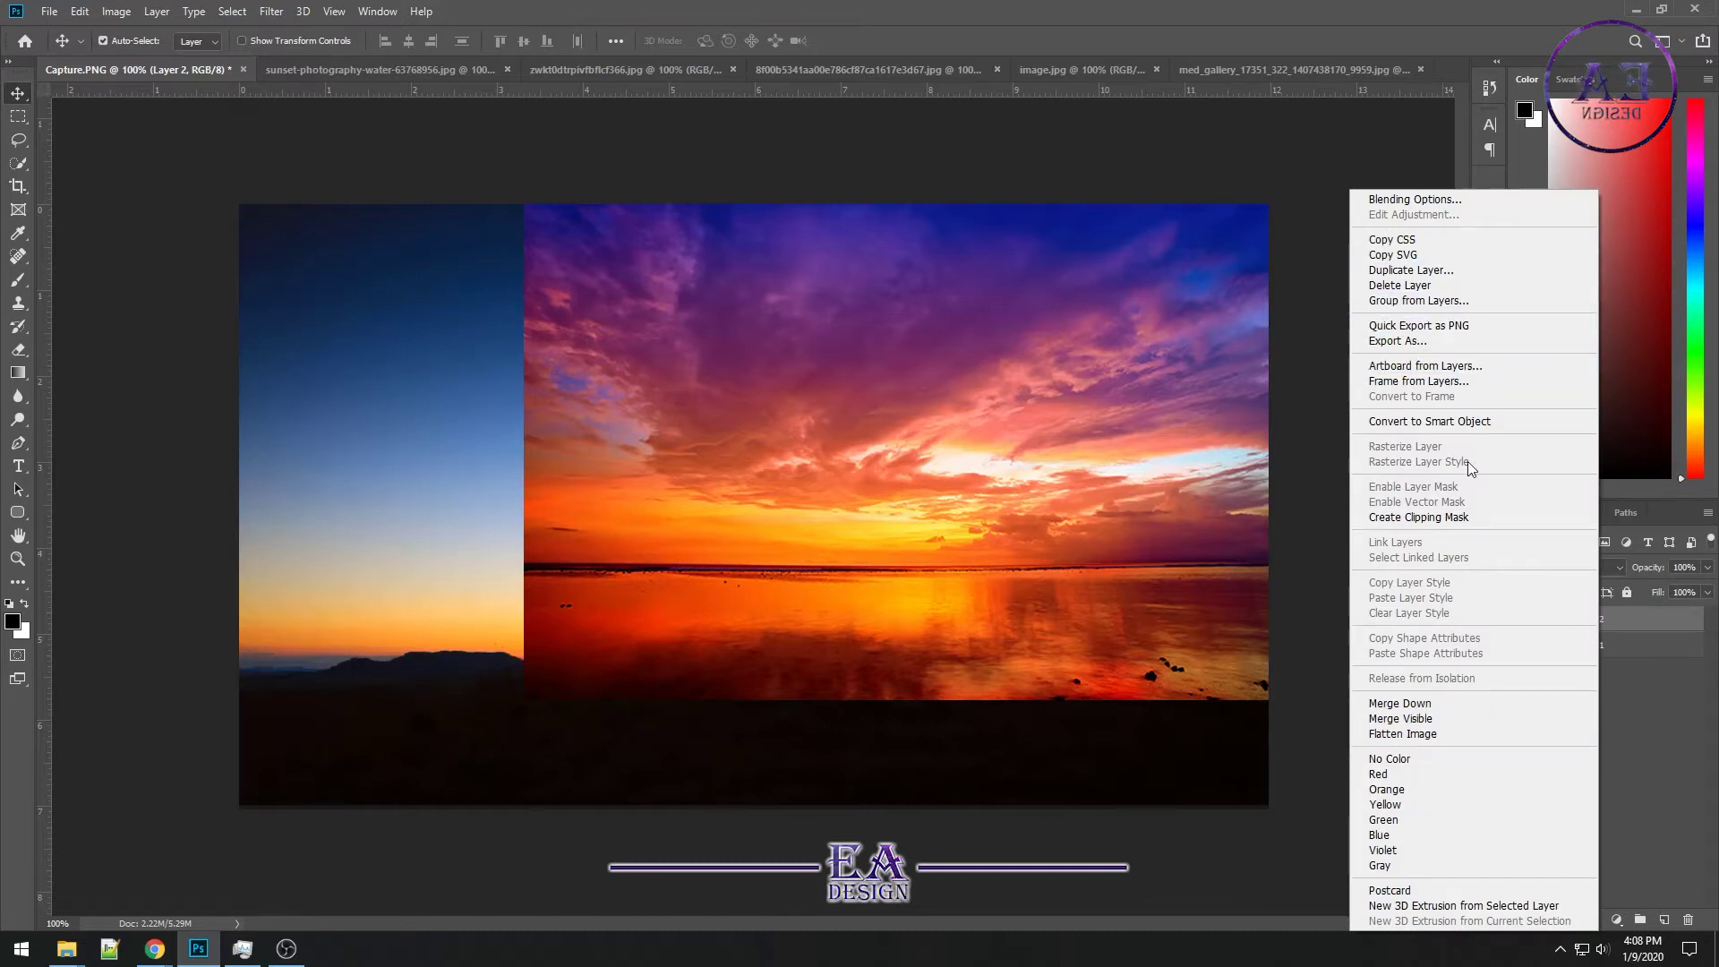
{"action": "left_click", "coordinate": [1667, 764]}
{"action": "left_click_drag", "start_coordinate": [1586, 620], "coordinate": [1665, 922]}
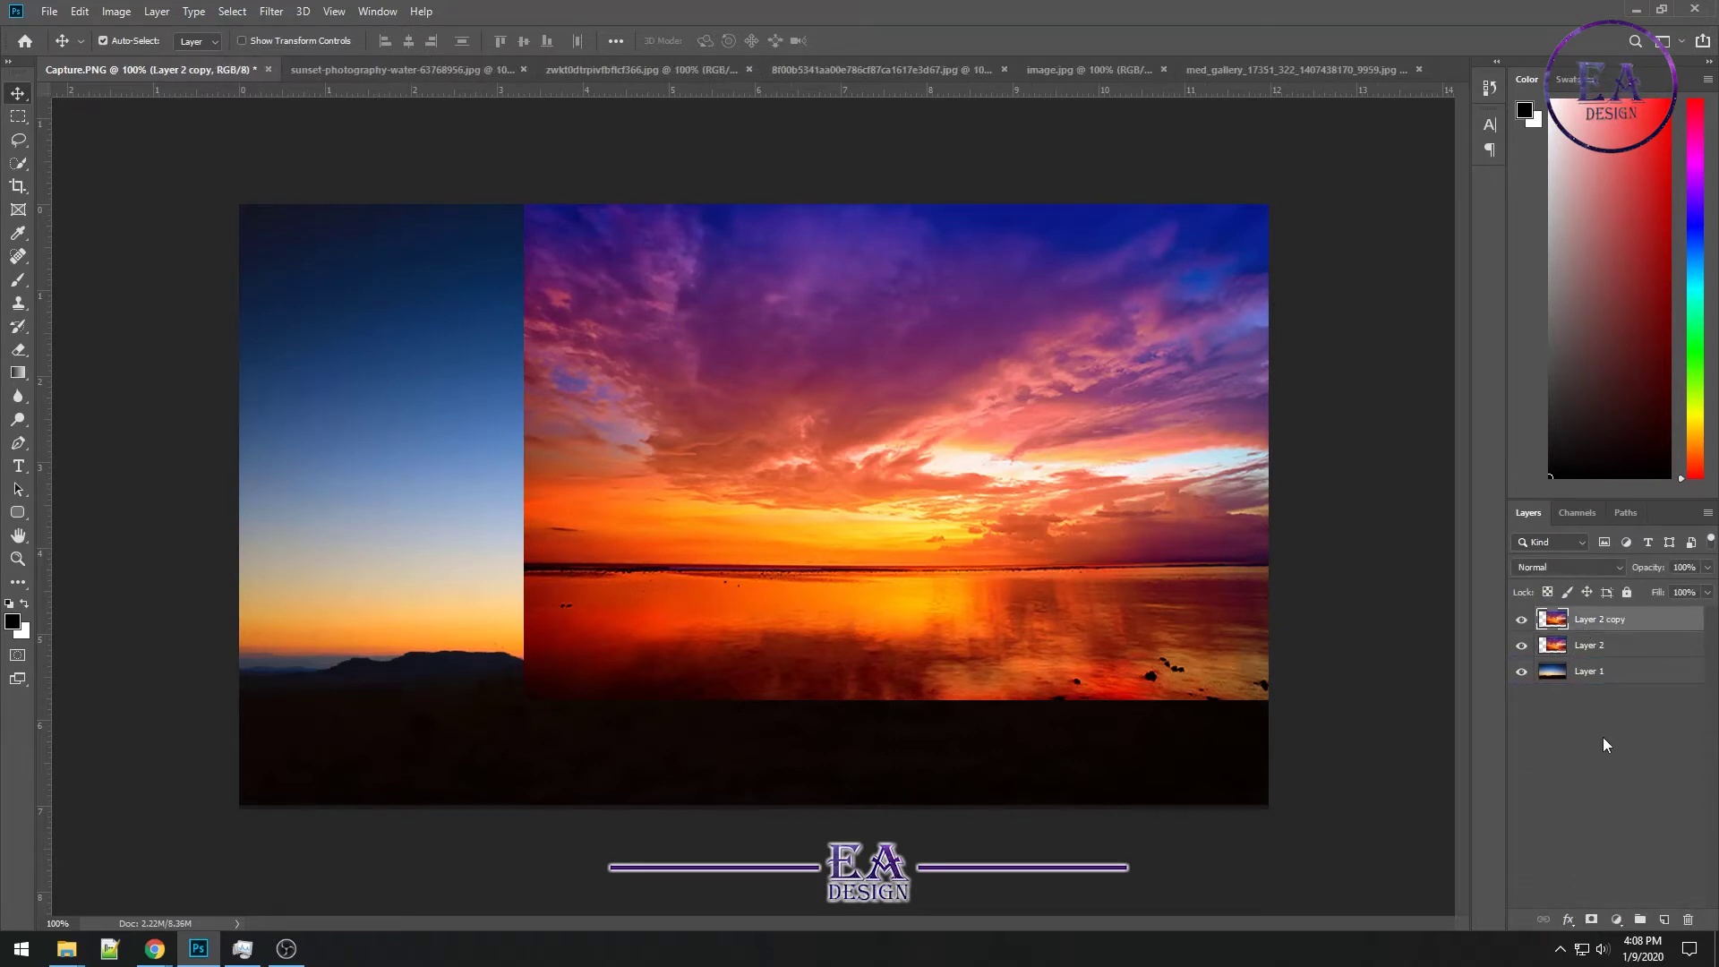
{"action": "left_click", "coordinate": [1599, 646]}
{"action": "right_click", "coordinate": [1599, 645]}
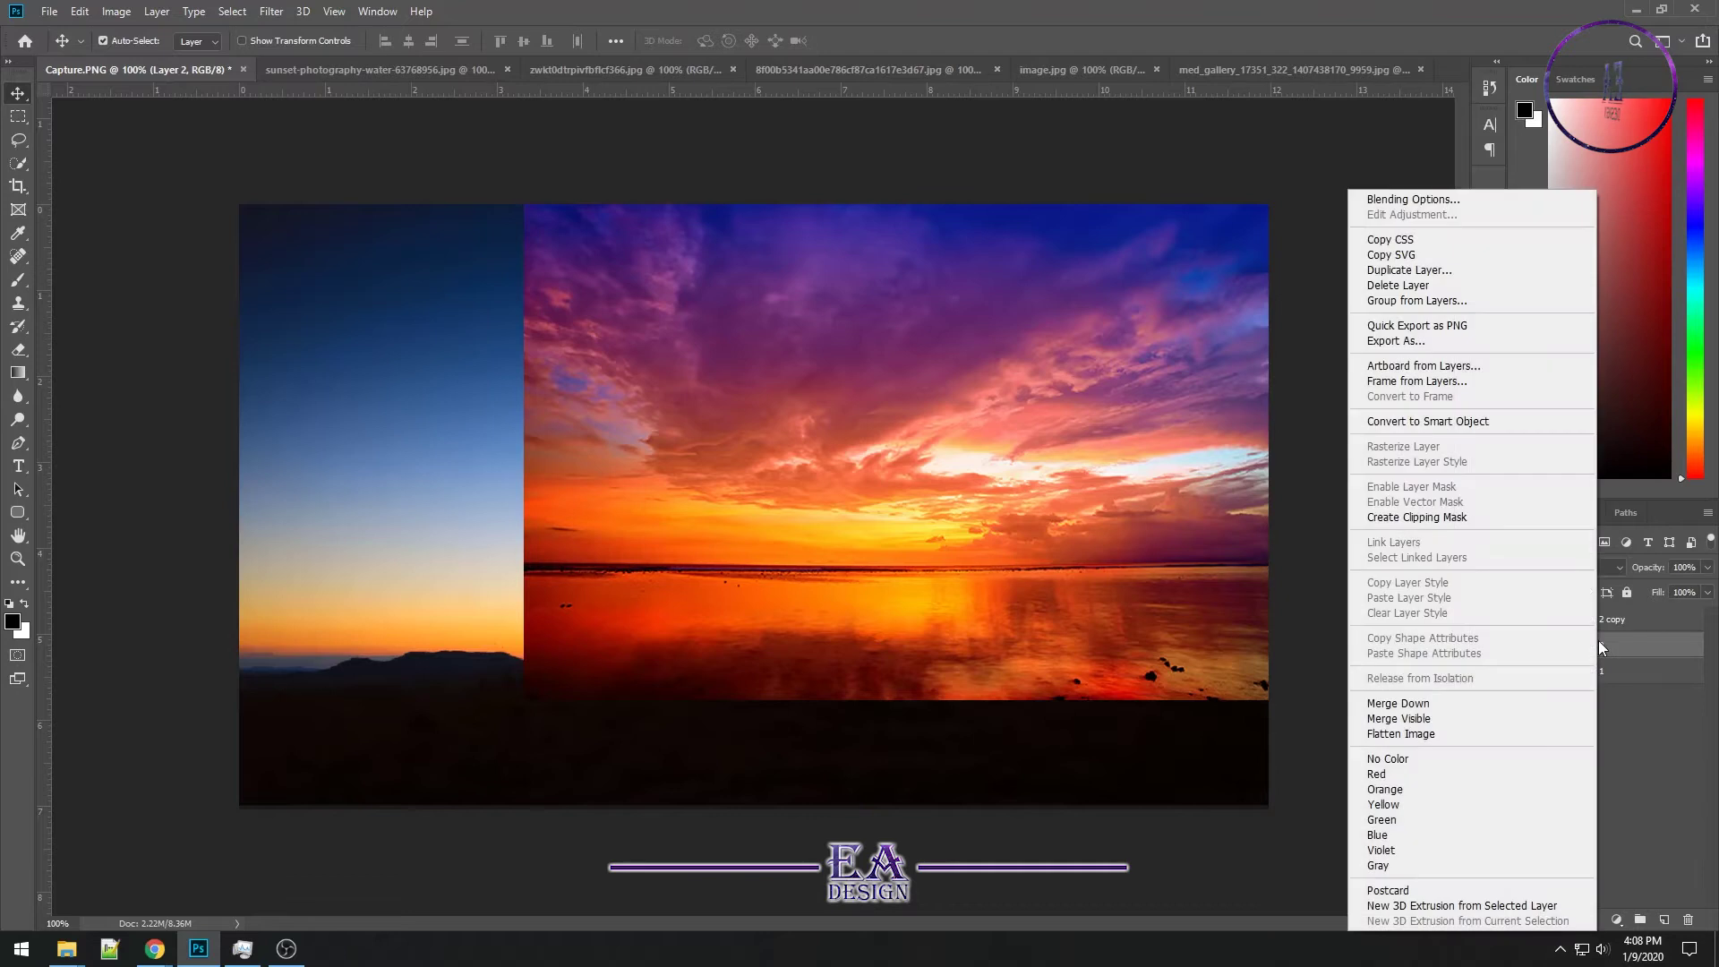
{"action": "left_click", "coordinate": [1681, 738]}
{"action": "type", "text": "Sky"}
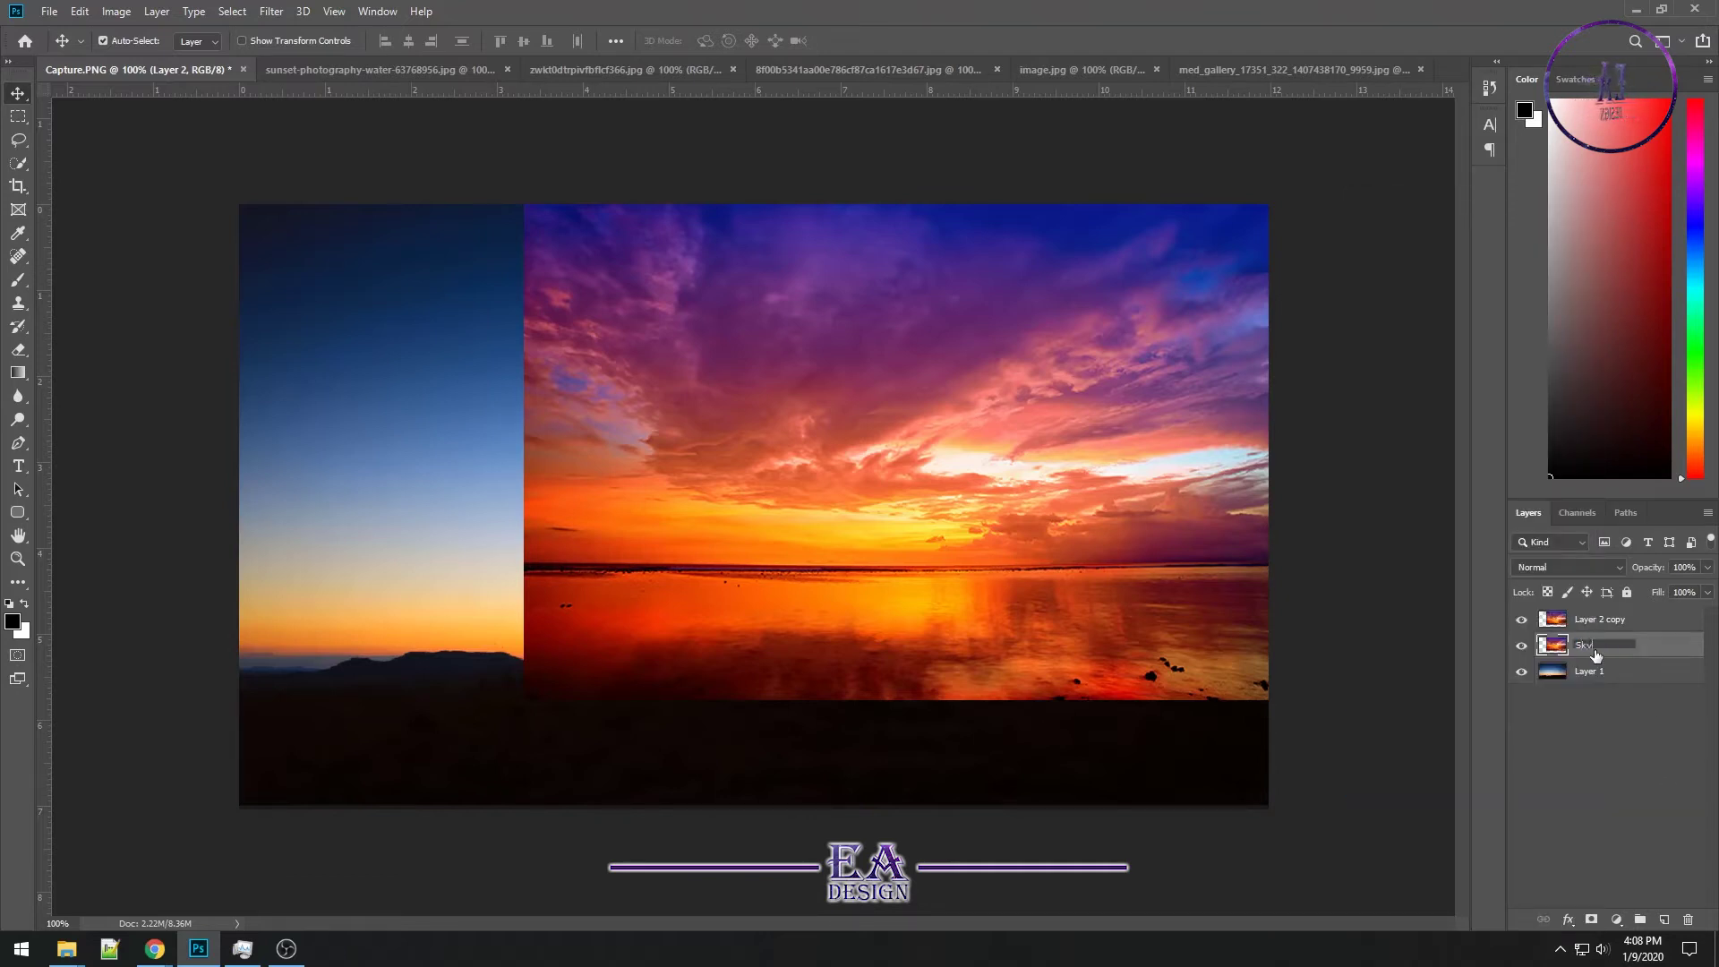
{"action": "double_click", "coordinate": [1602, 619]}
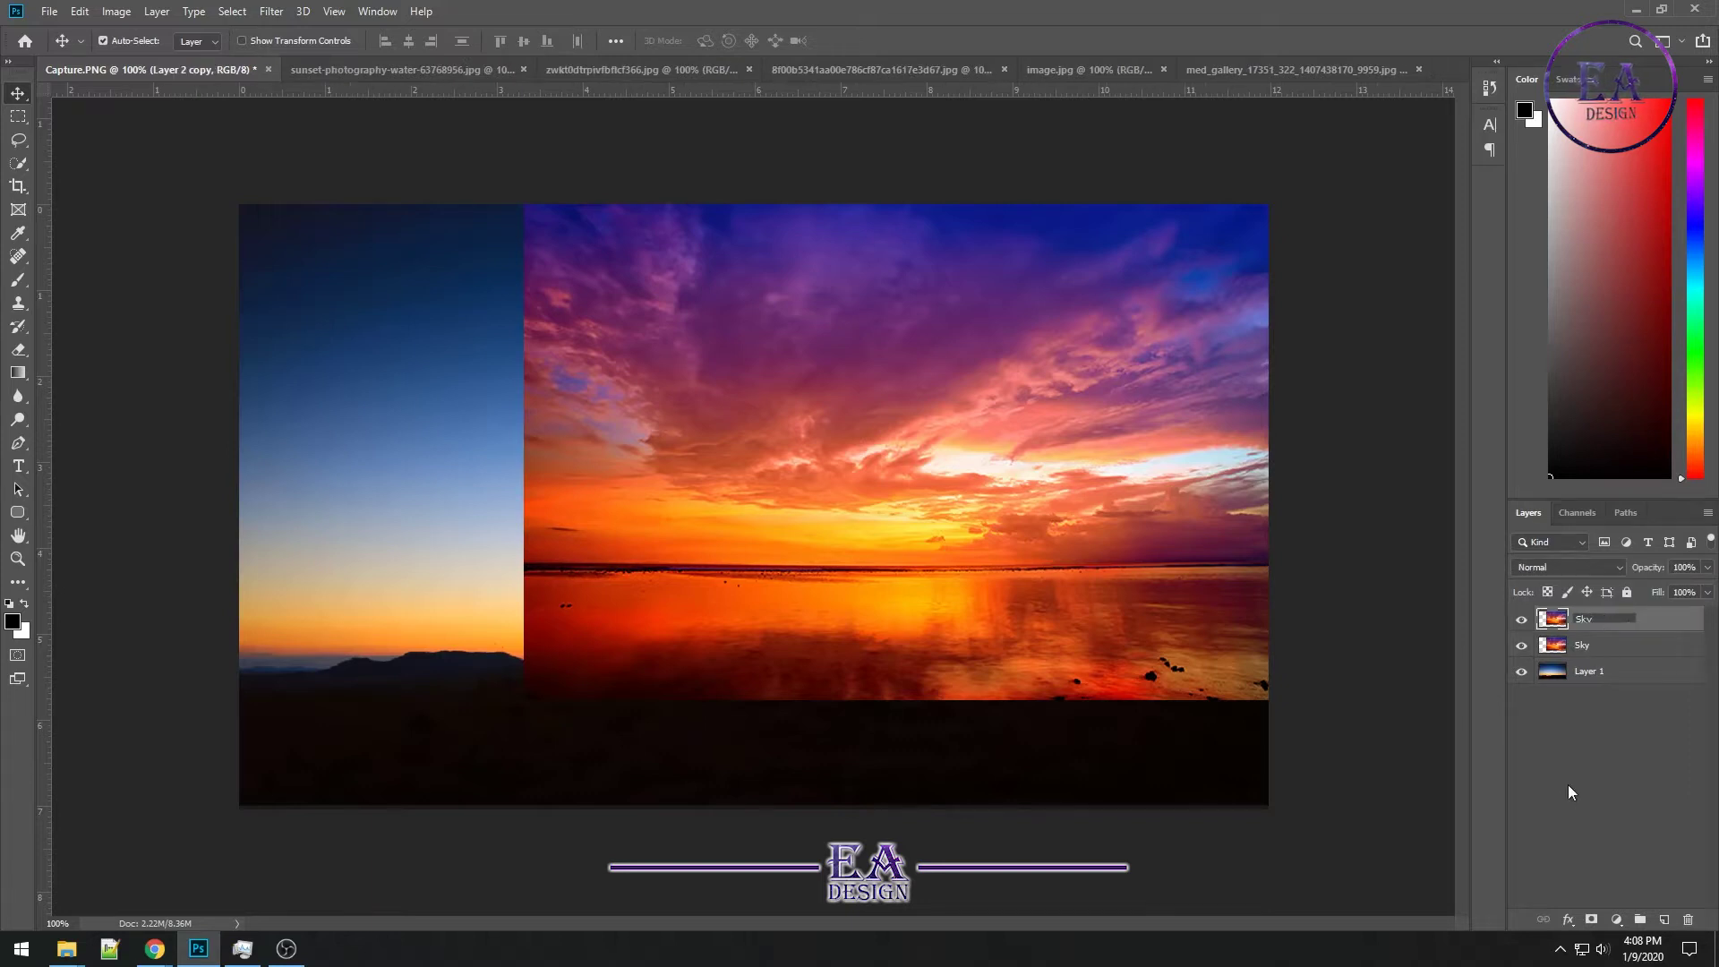
{"action": "key", "text": "Return"}
Flip the top Sky copy horizontally, narrow it and shift it to the canvas's left side
{"action": "key", "text": "ctrl+t"}
{"action": "right_click", "coordinate": [1092, 448]}
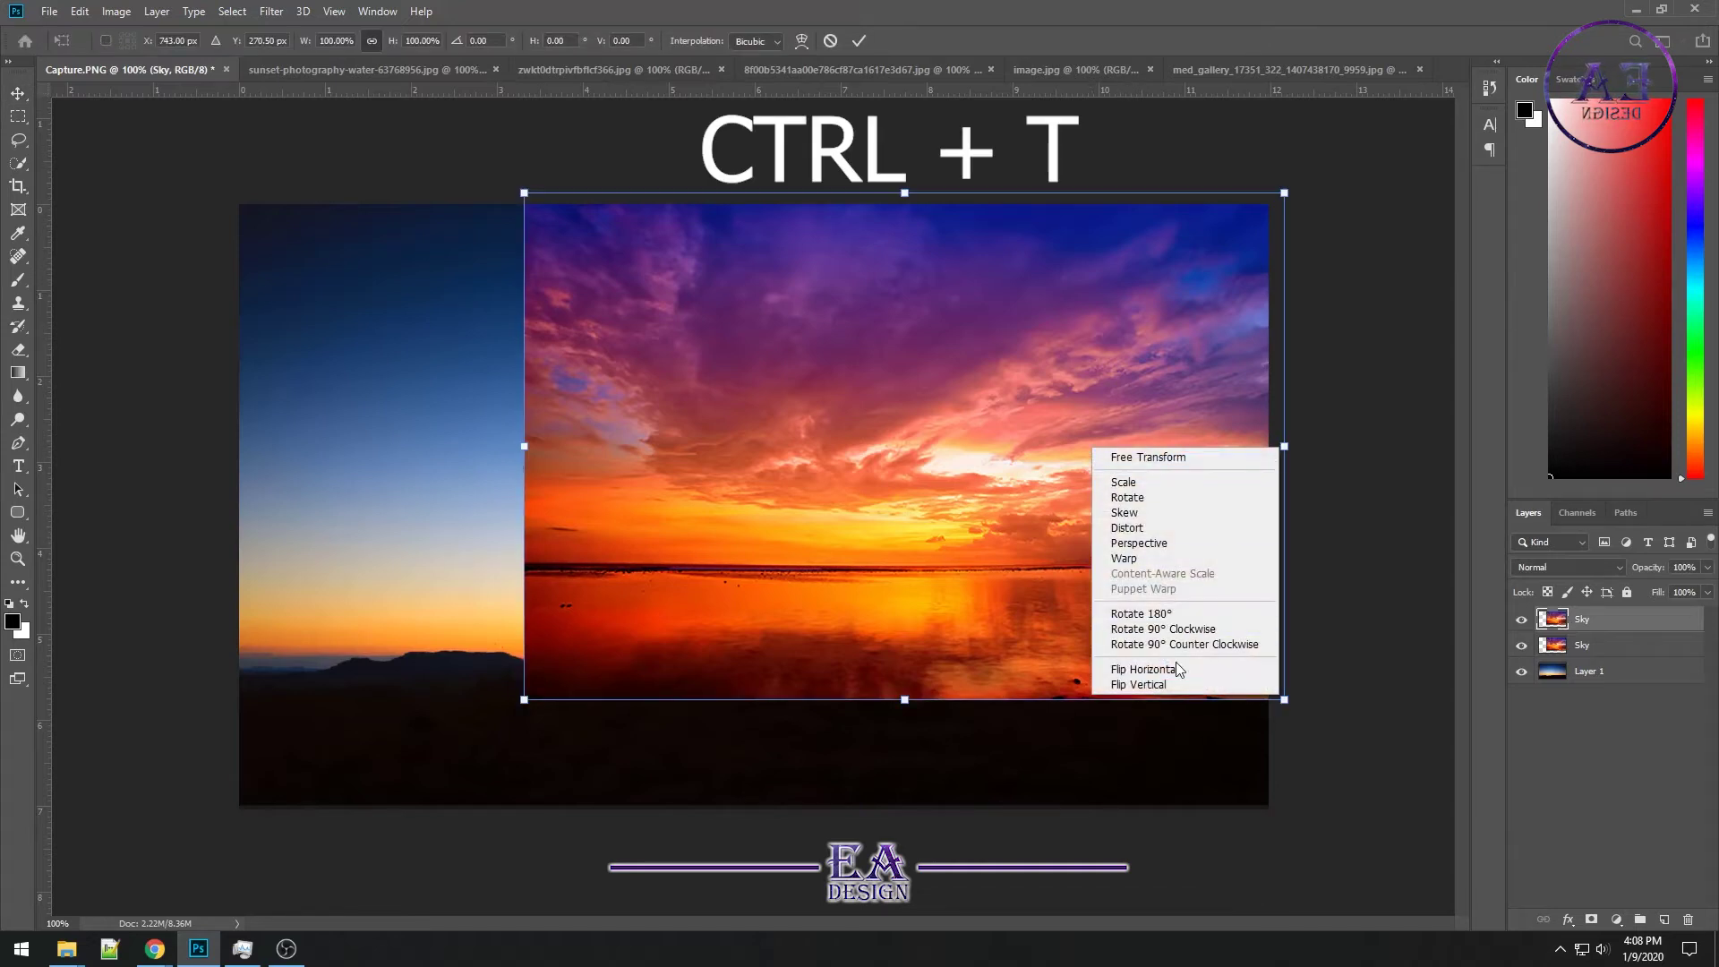
{"action": "left_click", "coordinate": [1143, 670]}
{"action": "left_click_drag", "start_coordinate": [1285, 447], "coordinate": [5, 446]}
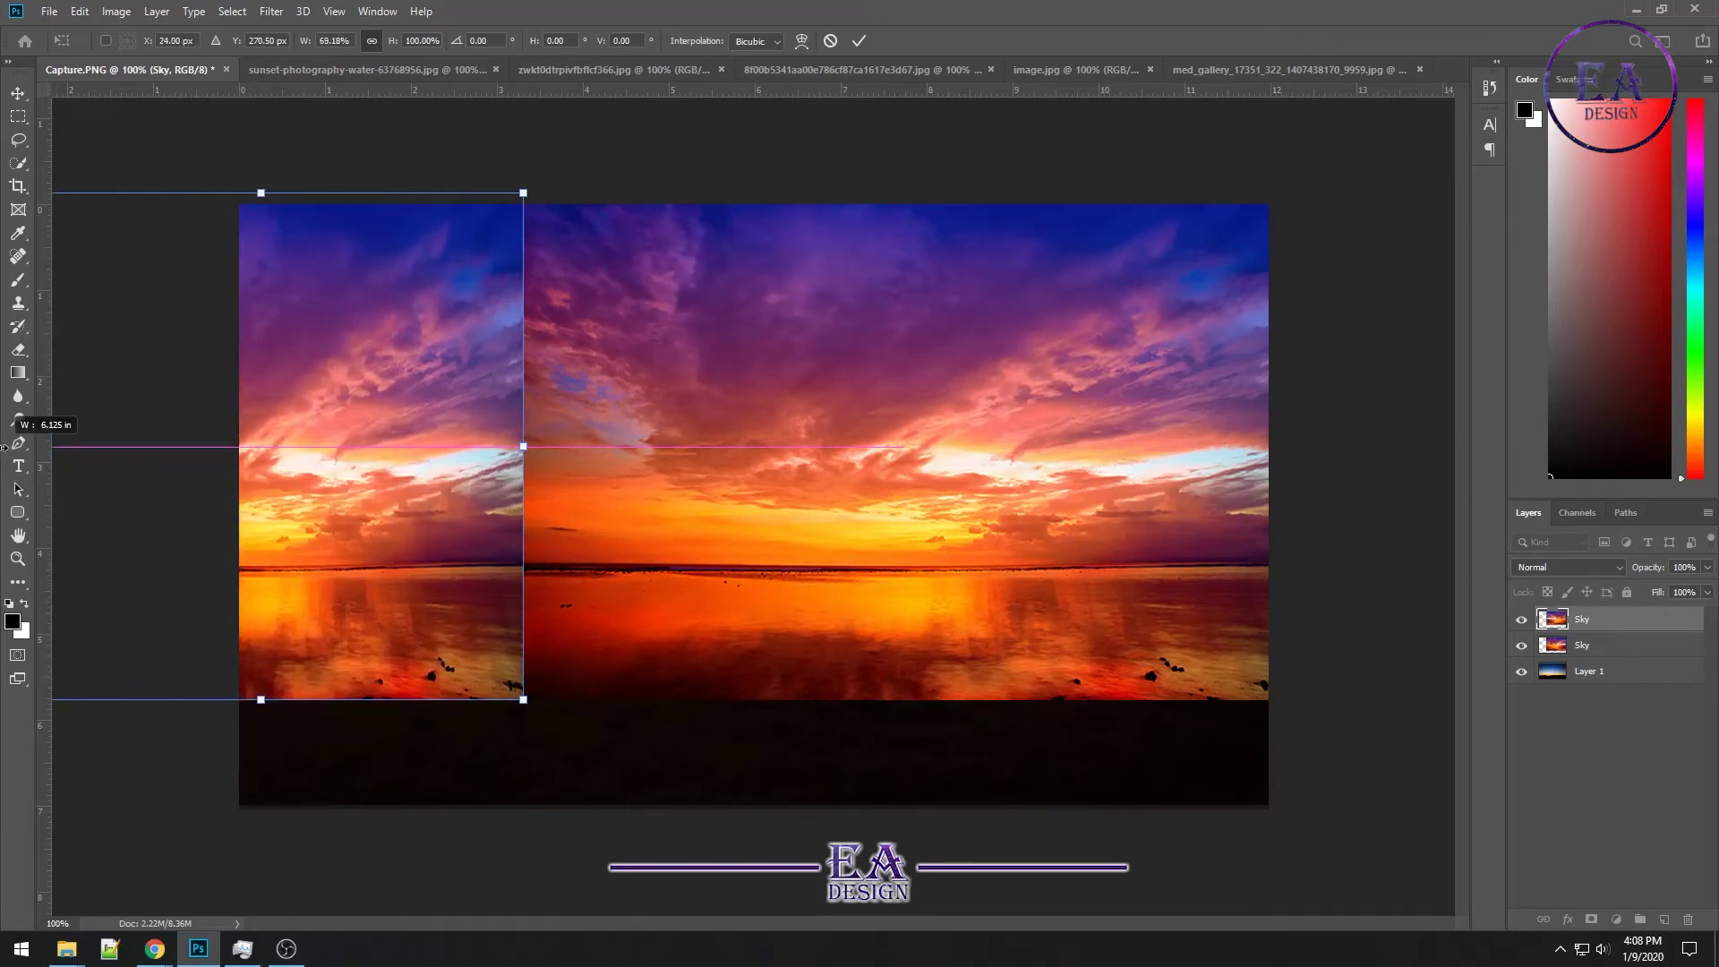
{"action": "left_click_drag", "start_coordinate": [307, 460], "coordinate": [202, 472]}
{"action": "mouse_move", "coordinate": [394, 464]}
{"action": "left_mouse_down"}
{"action": "mouse_move", "coordinate": [1335, 459]}
{"action": "mouse_move", "coordinate": [568, 458]}
{"action": "mouse_move", "coordinate": [936, 472]}
{"action": "mouse_move", "coordinate": [1331, 457]}
{"action": "mouse_move", "coordinate": [824, 462]}
{"action": "mouse_move", "coordinate": [871, 468]}
{"action": "left_mouse_up"}
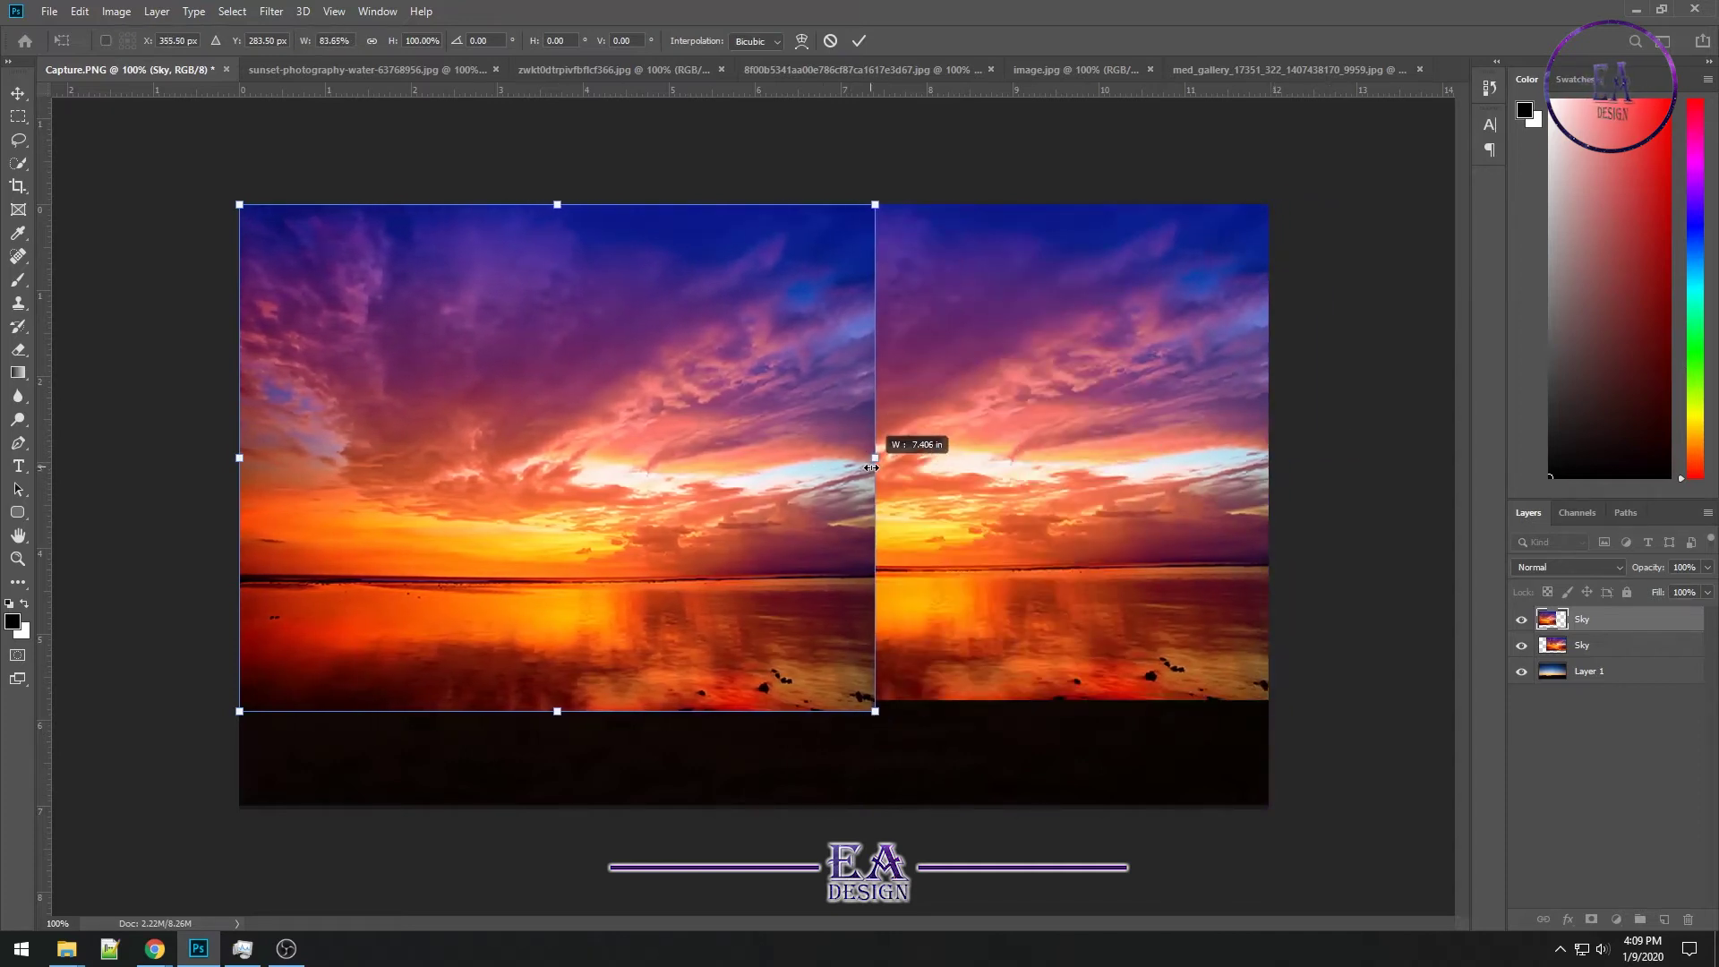
Flip the left Sky copy back, widen it toward the right copy, and apply the transform
{"action": "right_click", "coordinate": [747, 498]}
{"action": "left_click", "coordinate": [850, 713]}
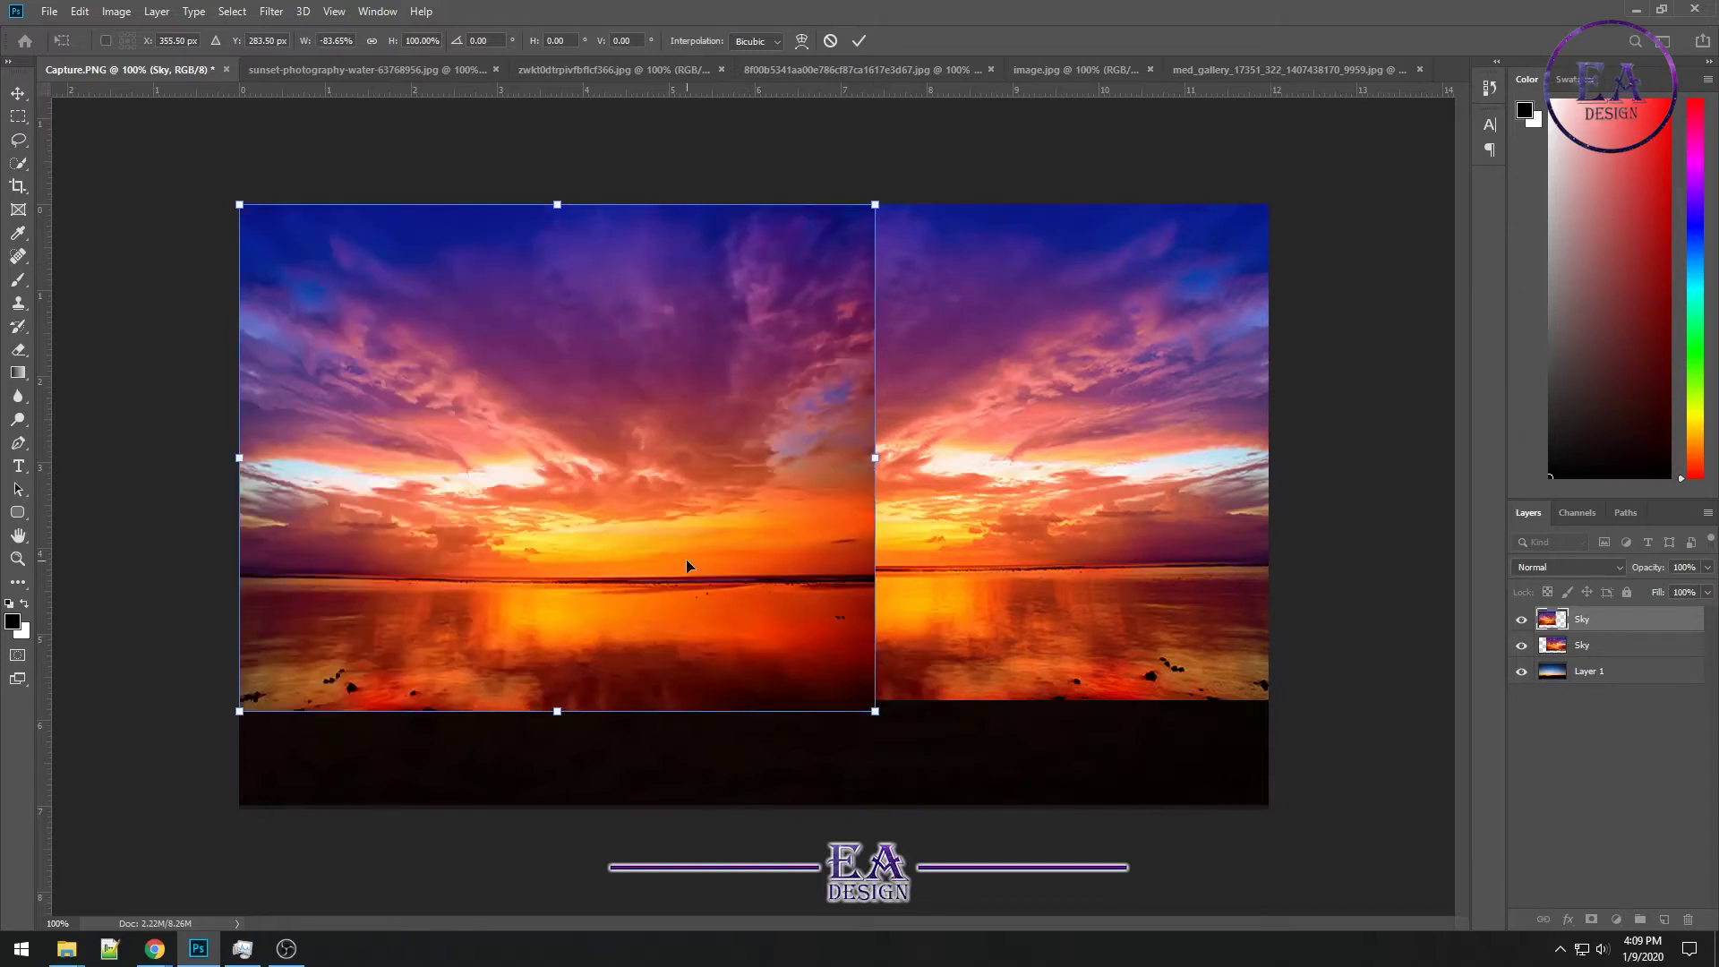
{"action": "left_click_drag", "start_coordinate": [685, 559], "coordinate": [686, 555]}
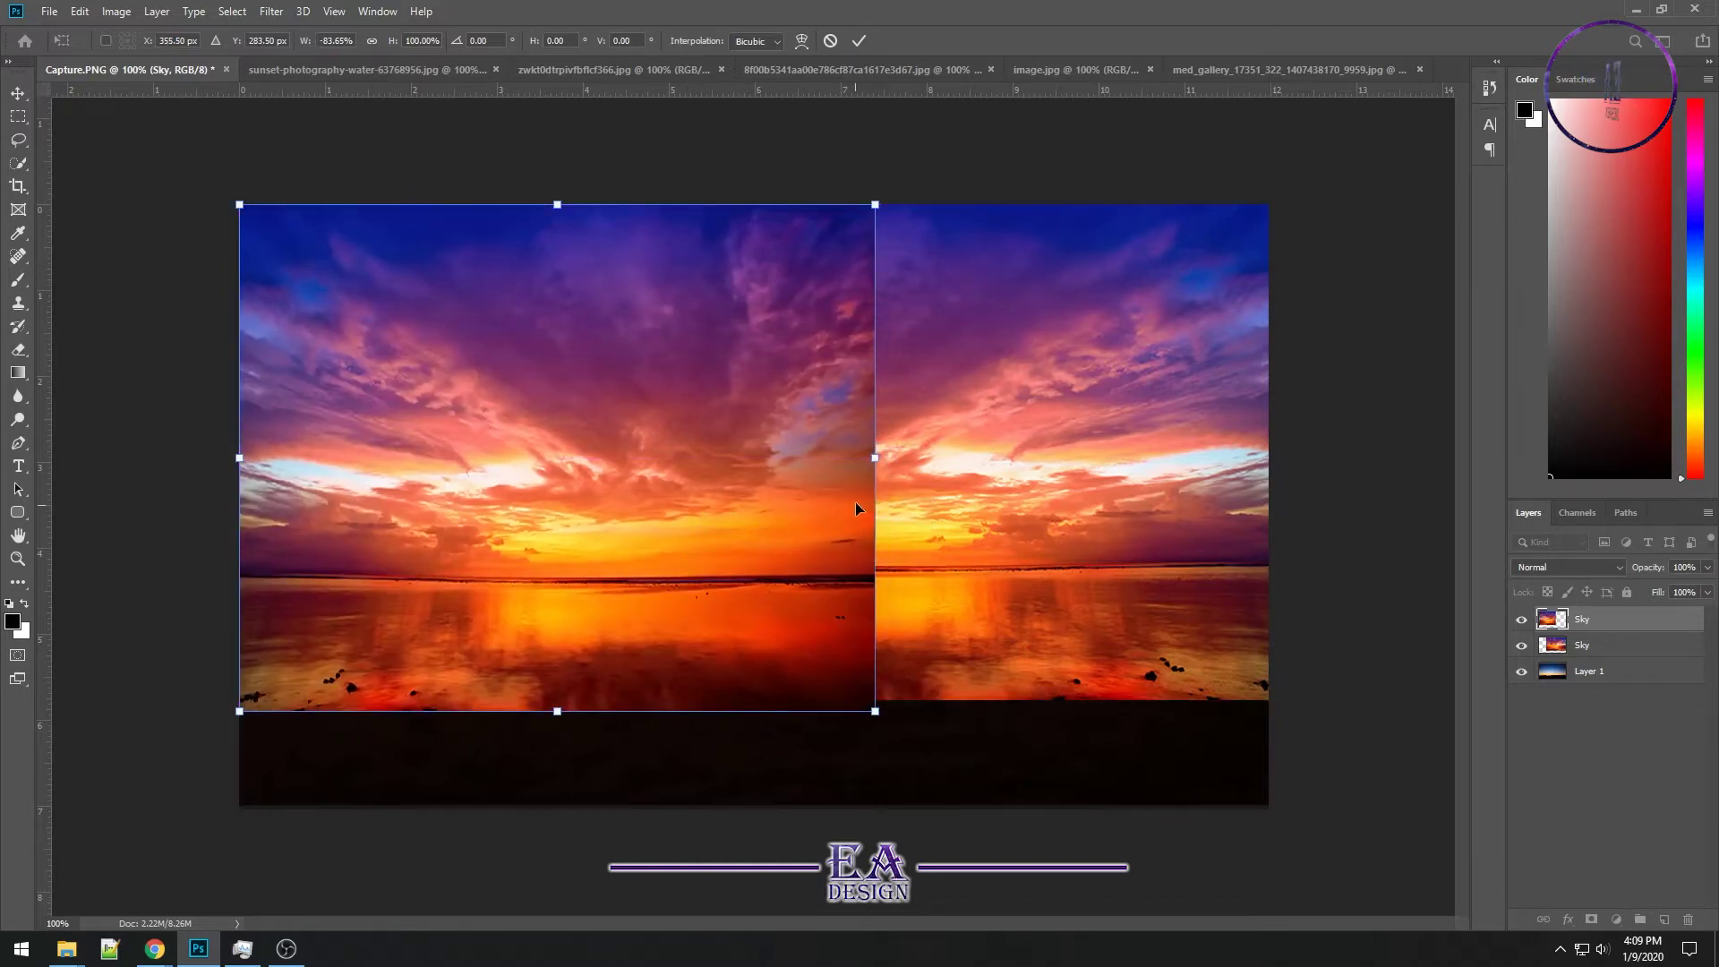
{"action": "left_click_drag", "start_coordinate": [871, 461], "coordinate": [933, 458]}
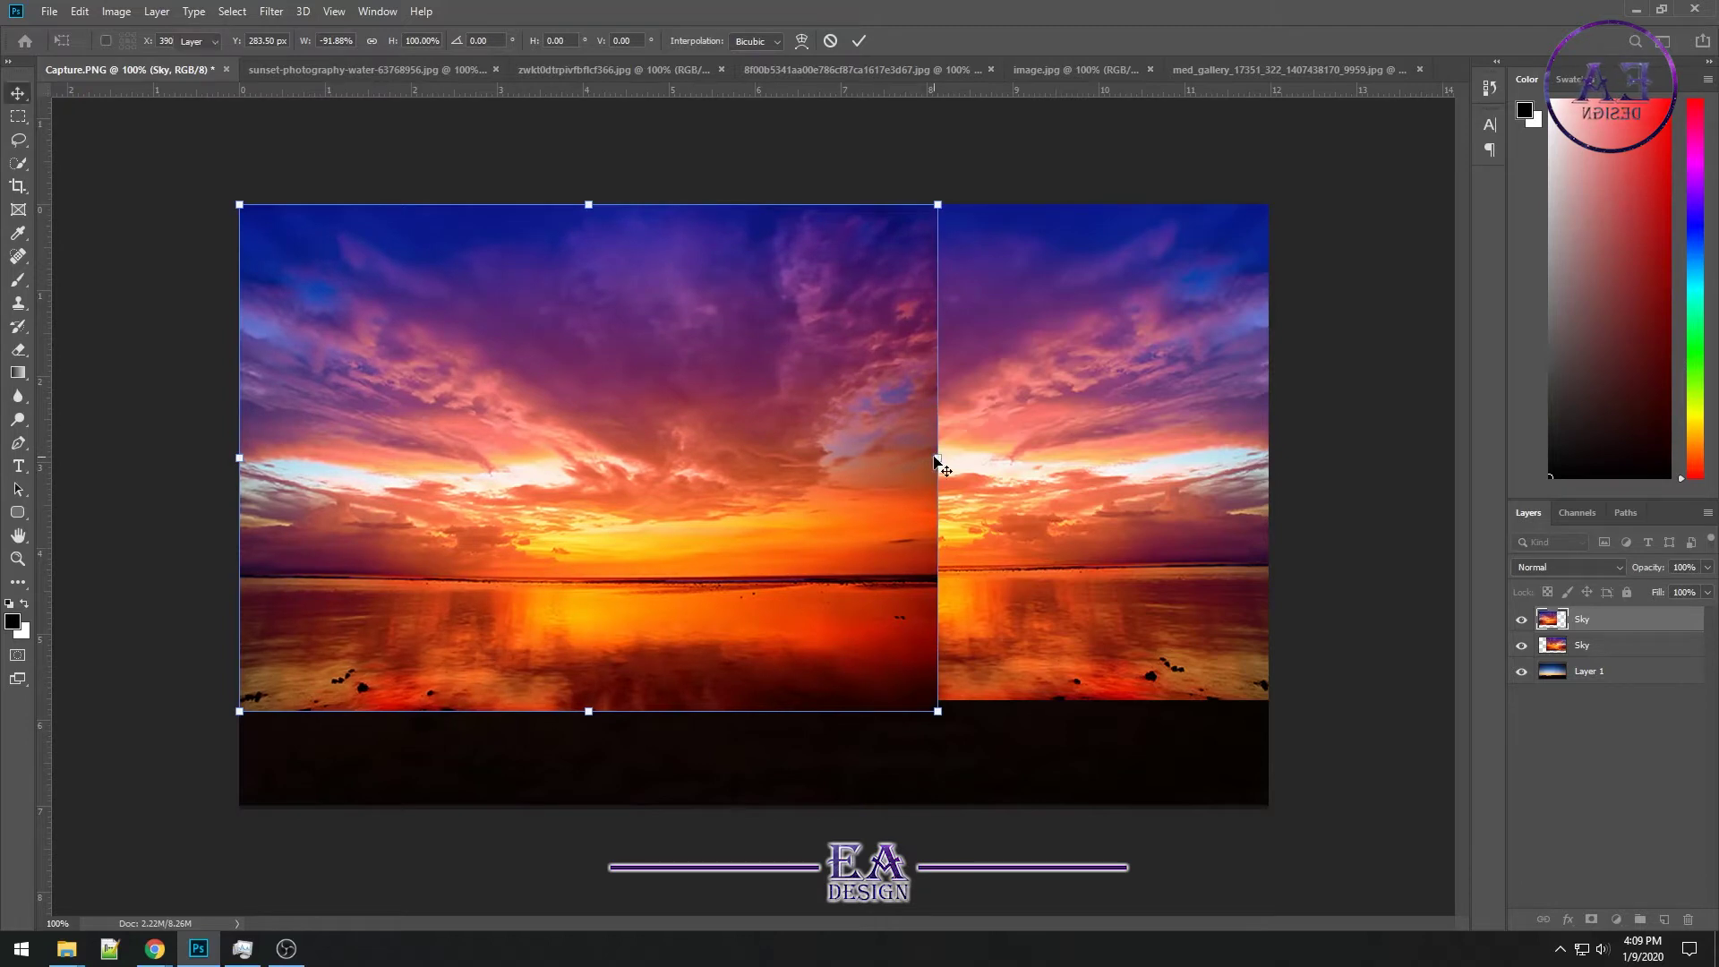
{"action": "key", "text": "Return"}
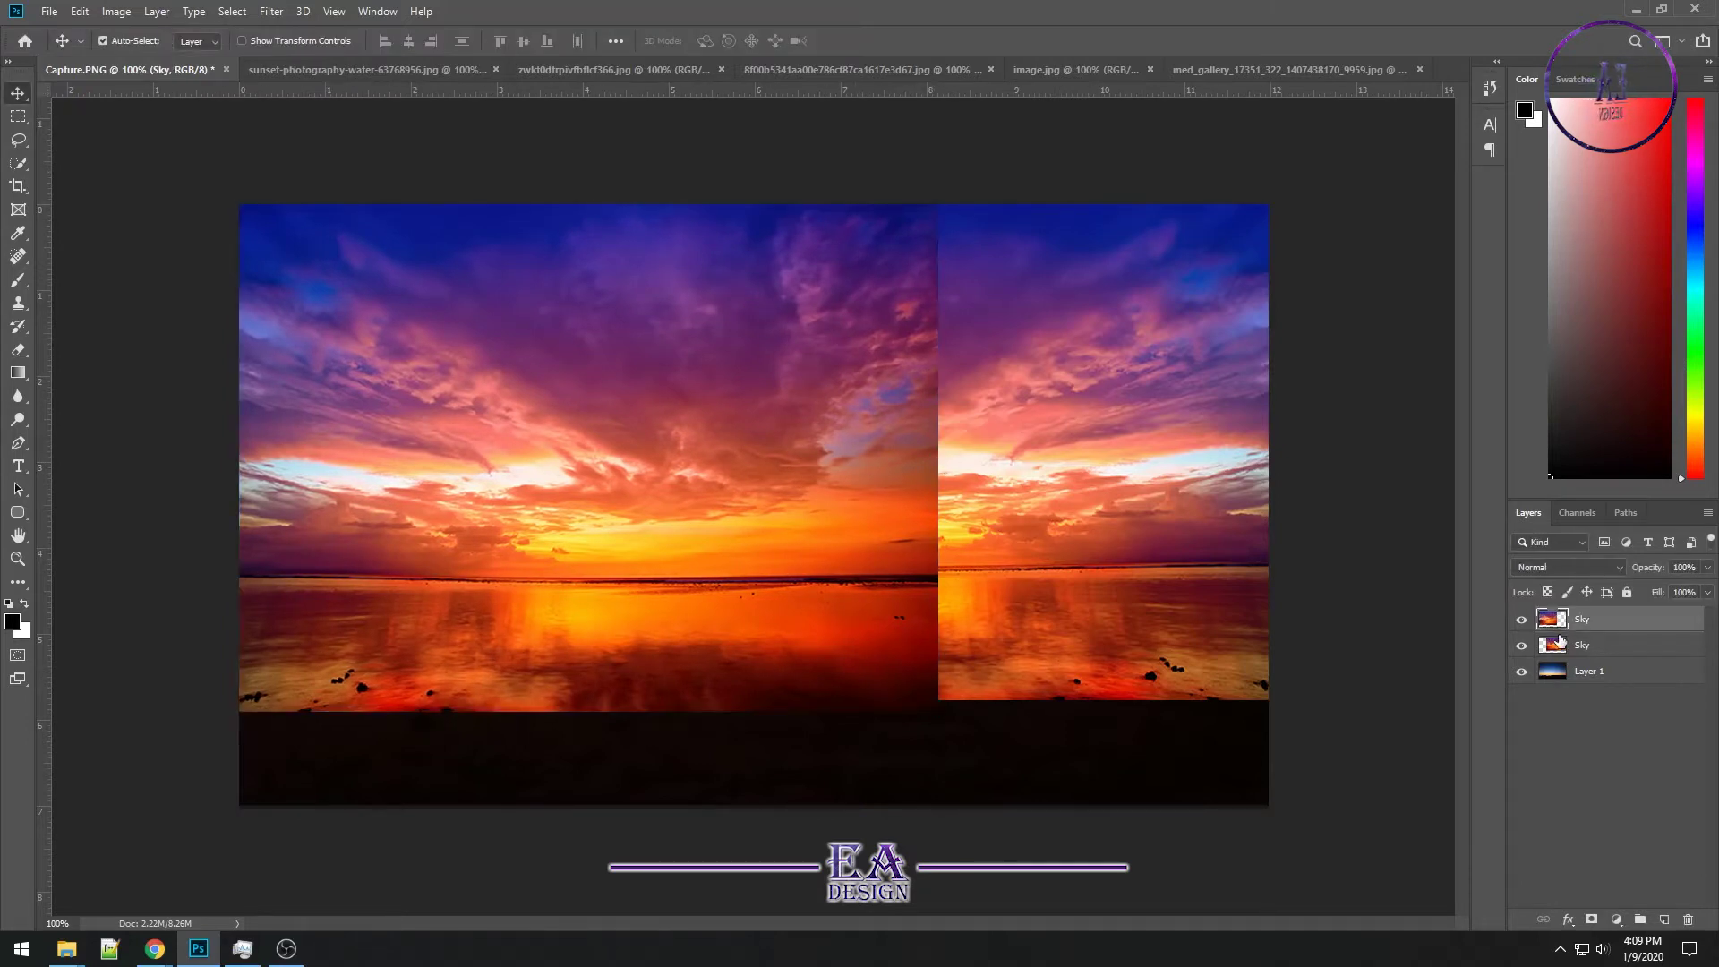
Add layer masks to both Sky layers
{"action": "left_click", "coordinate": [1563, 650]}
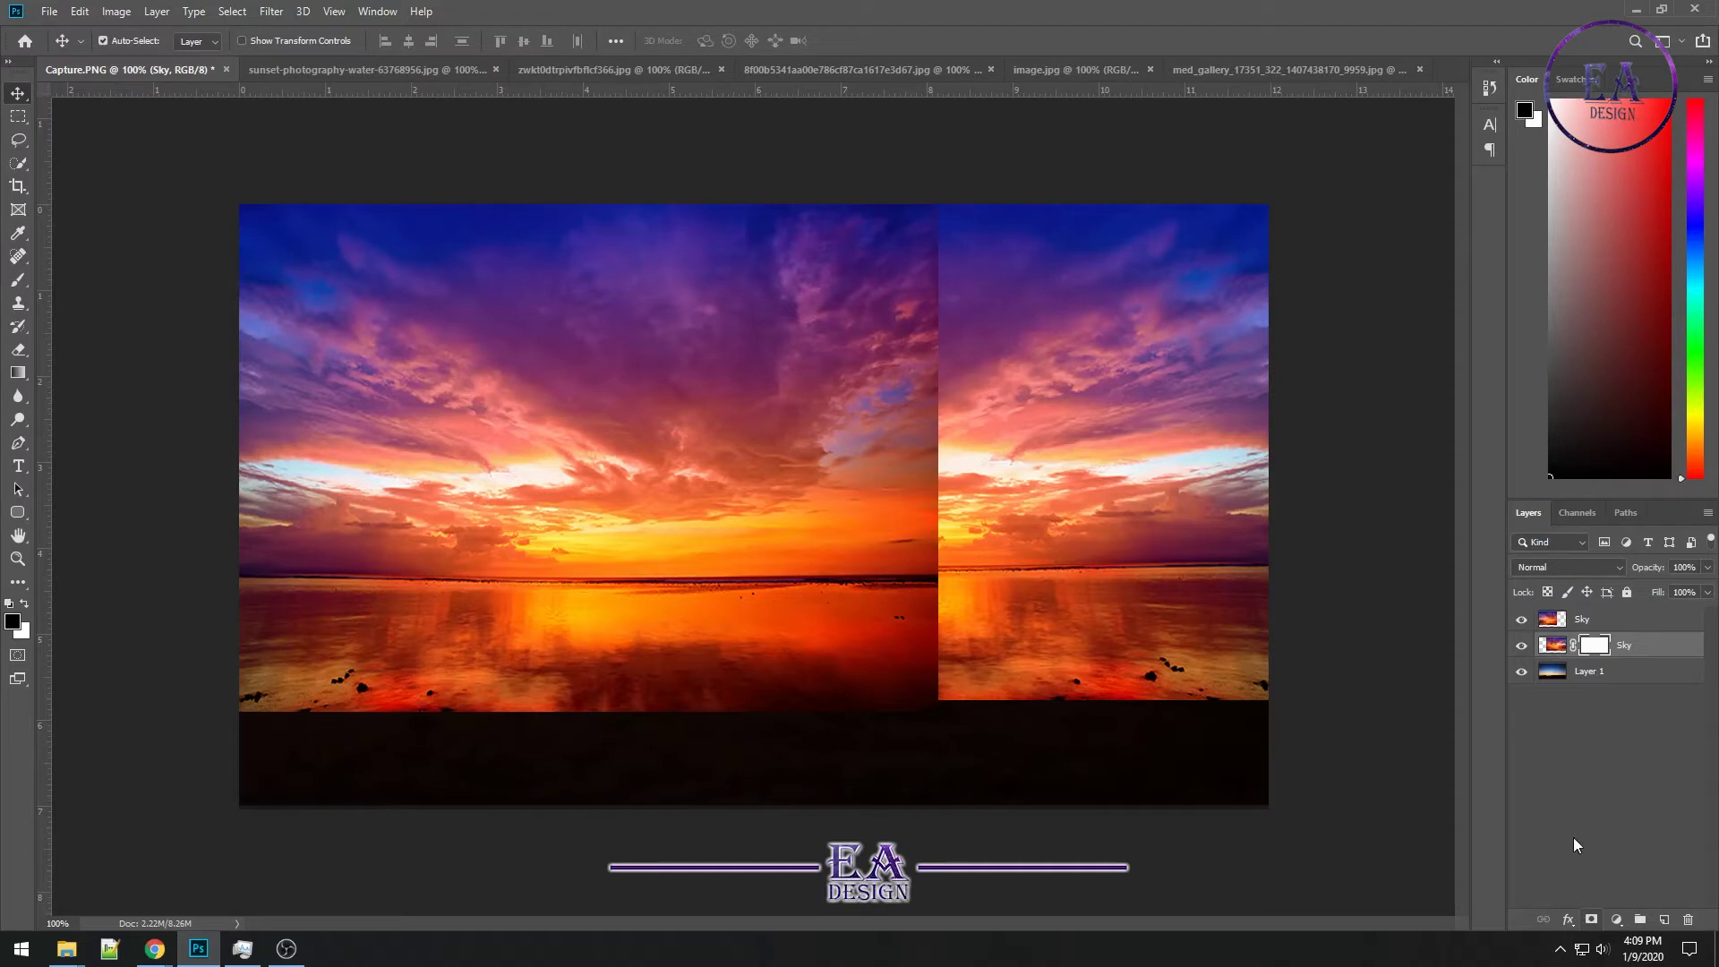
{"action": "left_click", "coordinate": [1580, 621]}
{"action": "left_click", "coordinate": [1593, 920]}
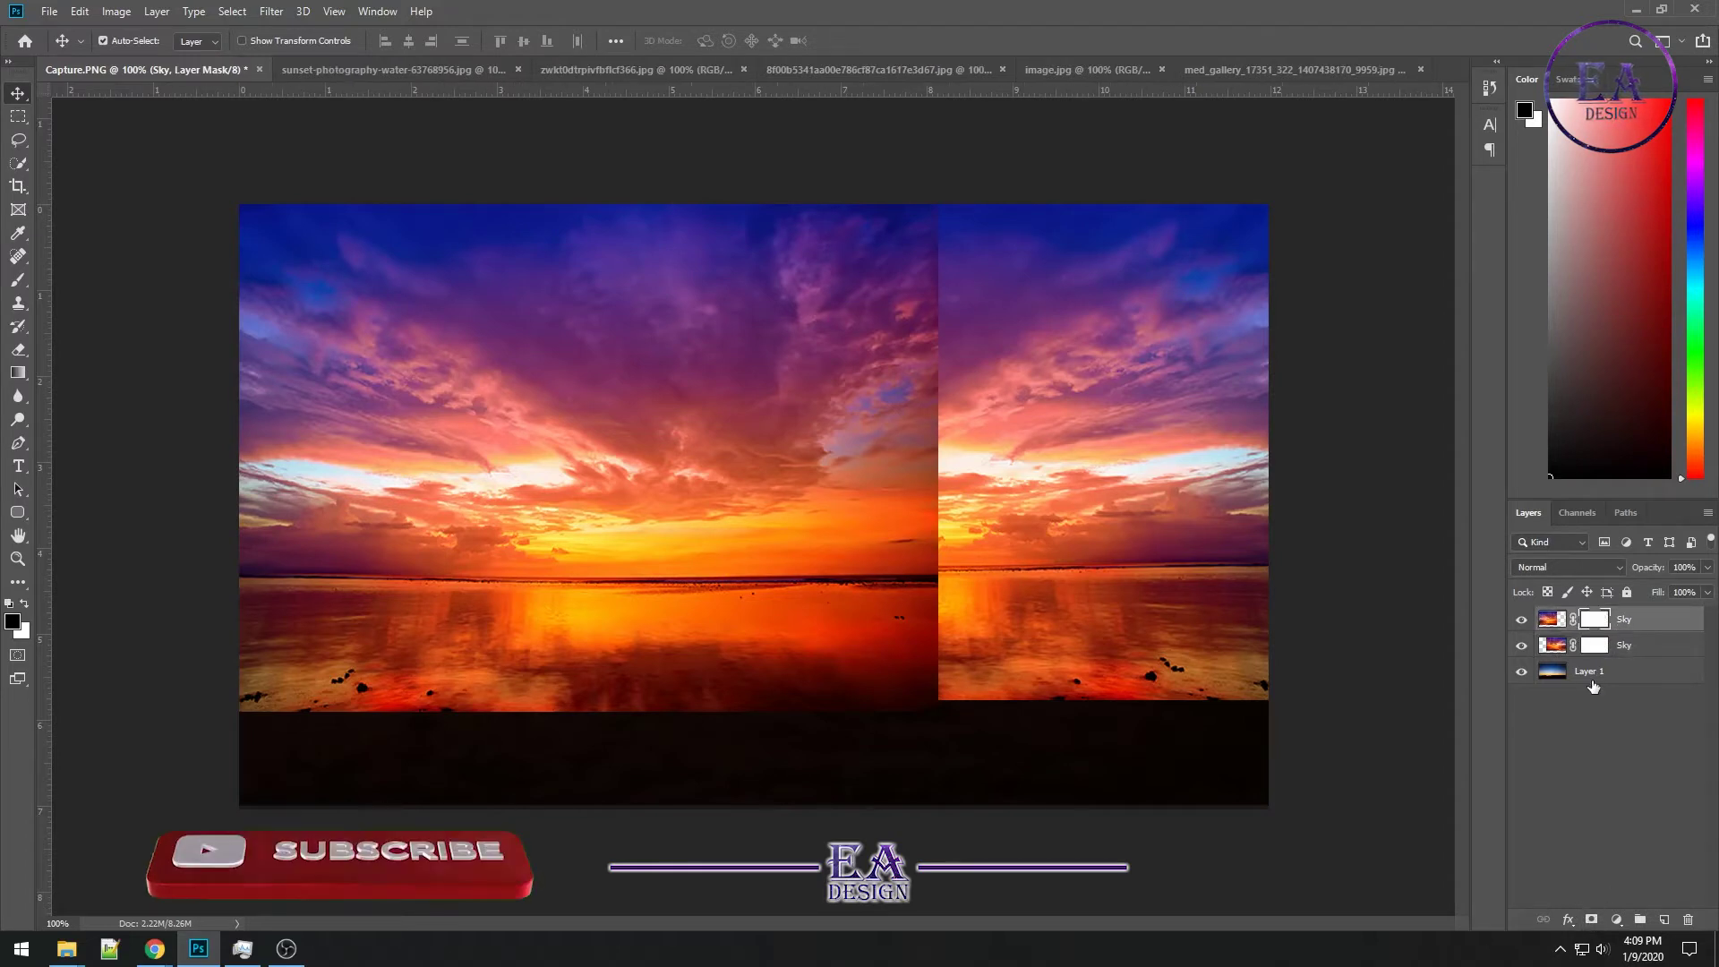
{"action": "left_click", "coordinate": [1595, 645]}
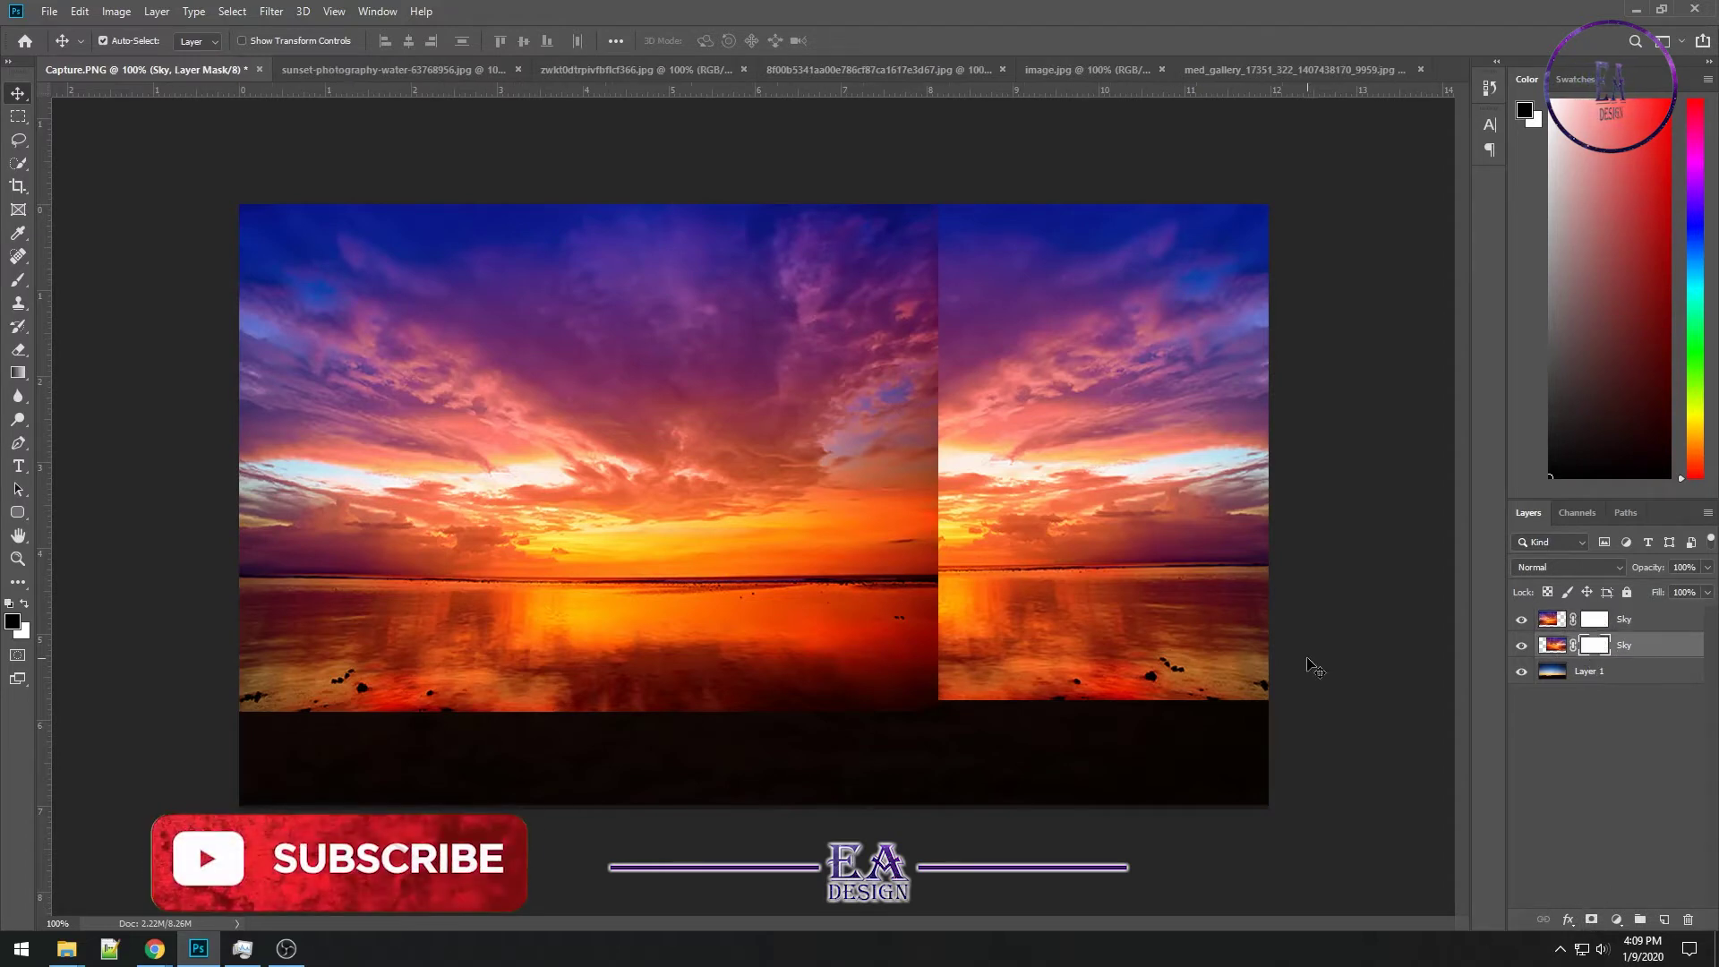
Set up a soft Brush at 50% opacity targeting the top Sky layer's mask
{"action": "left_click", "coordinate": [20, 279]}
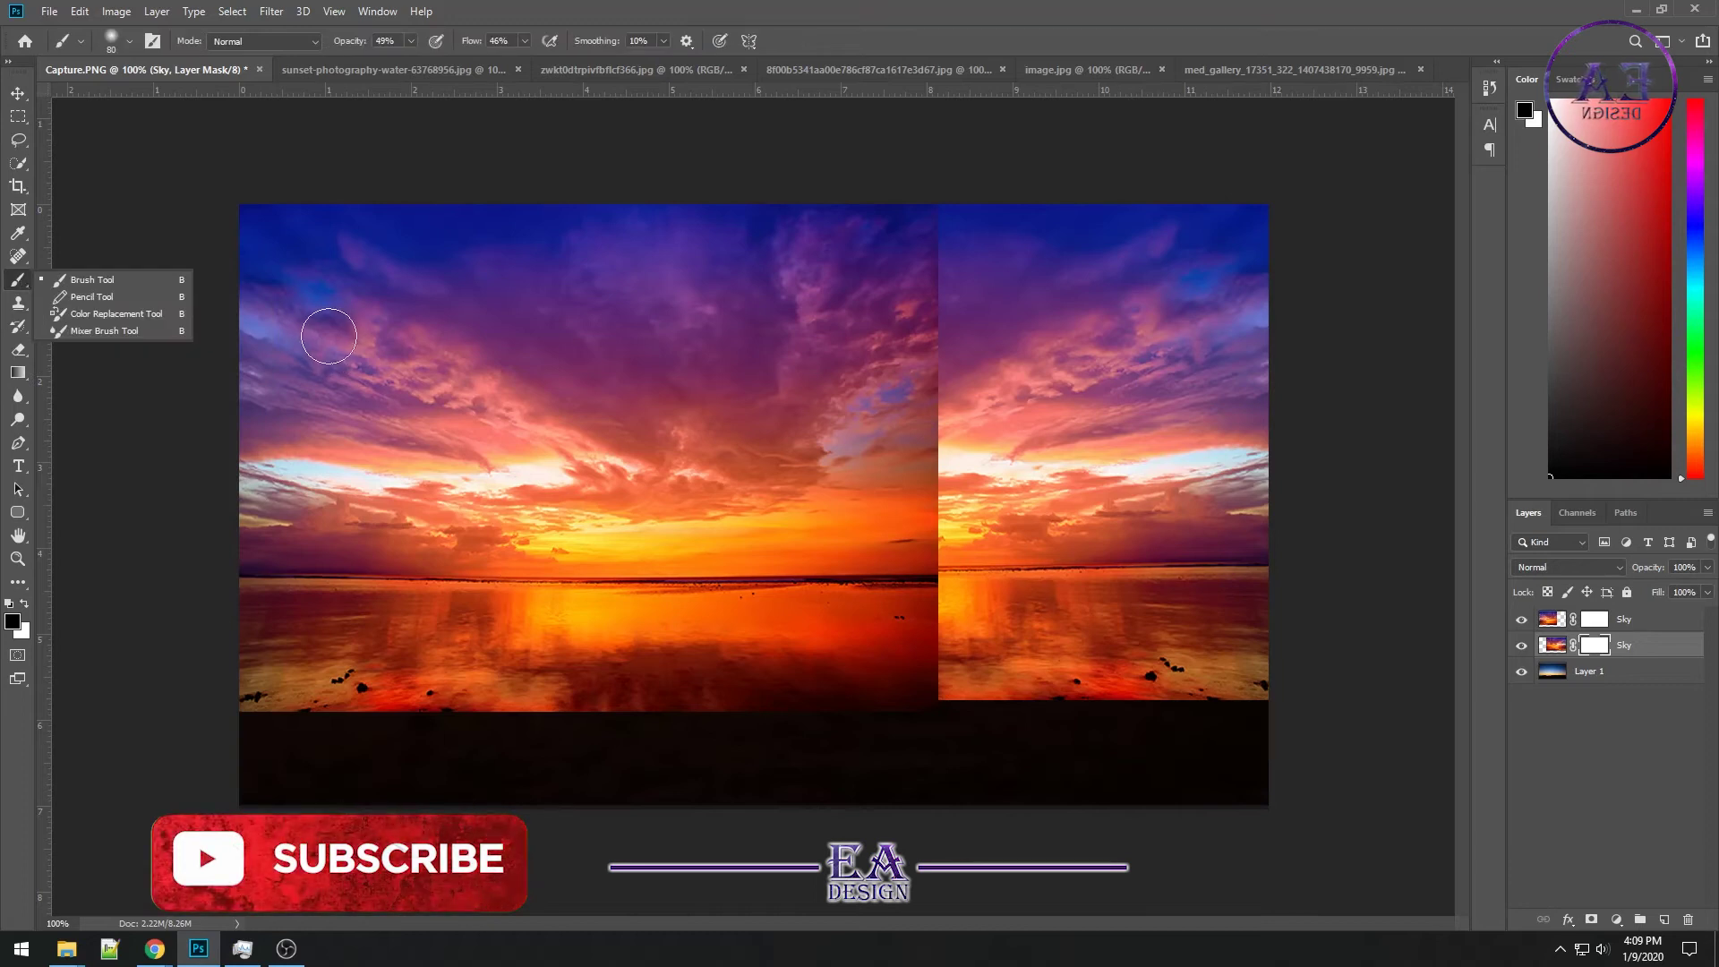
{"action": "left_click", "coordinate": [128, 41]}
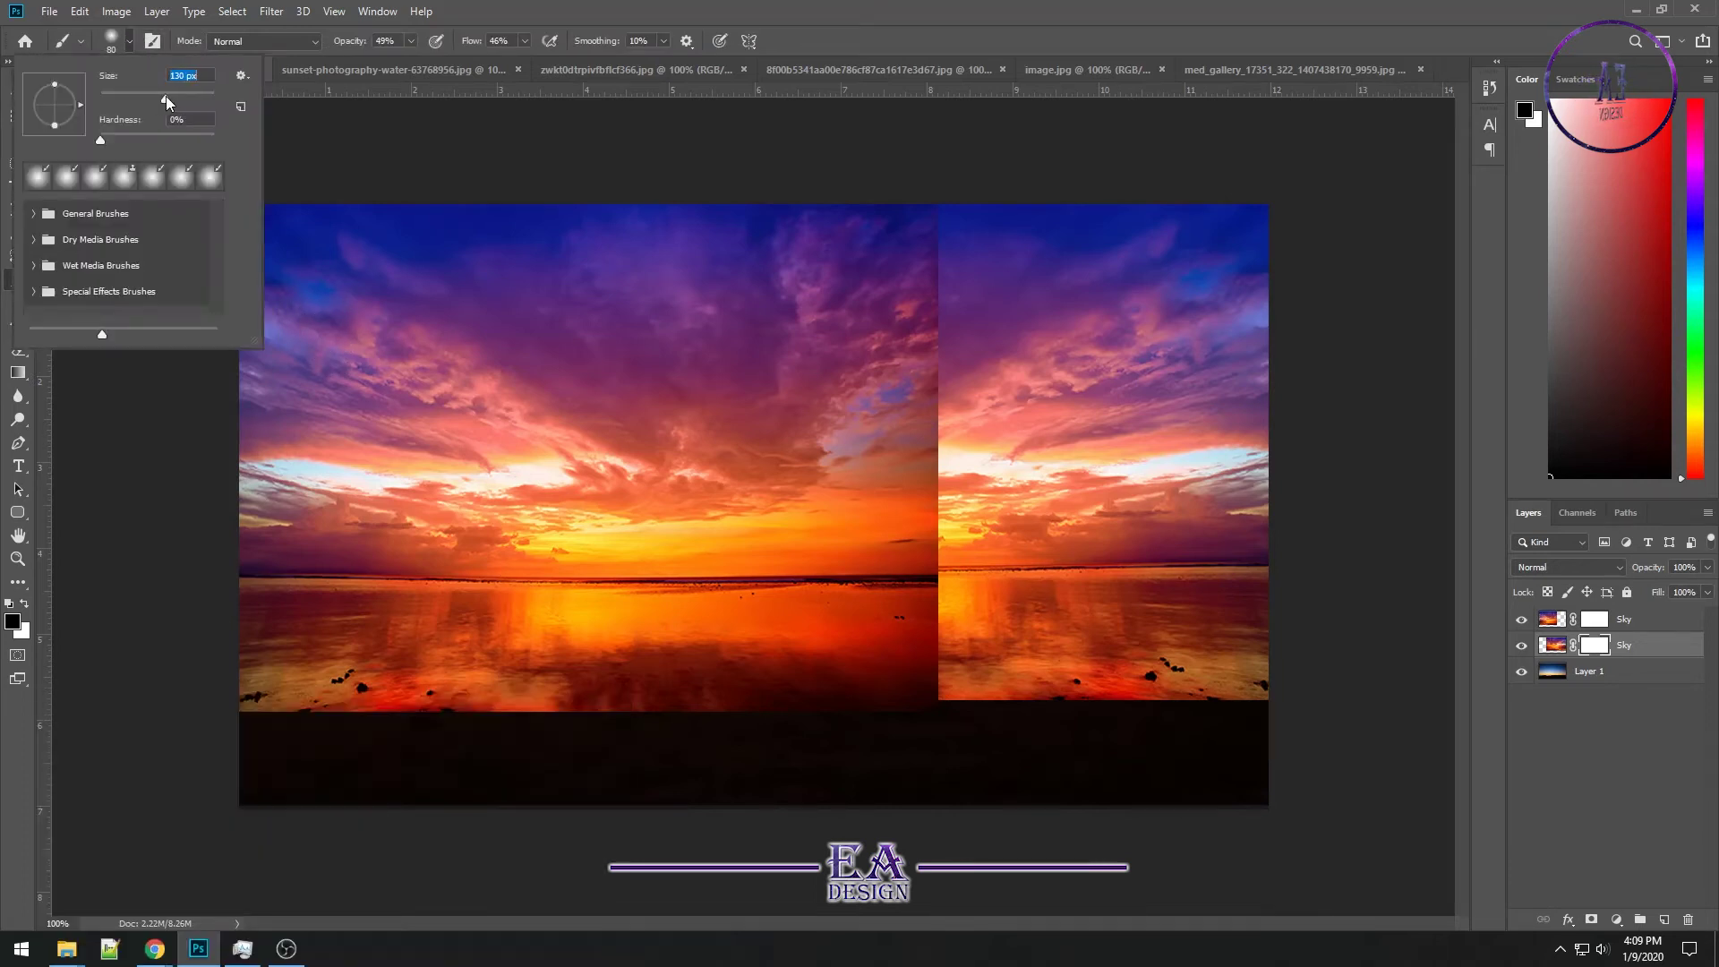
{"action": "left_click", "coordinate": [372, 39]}
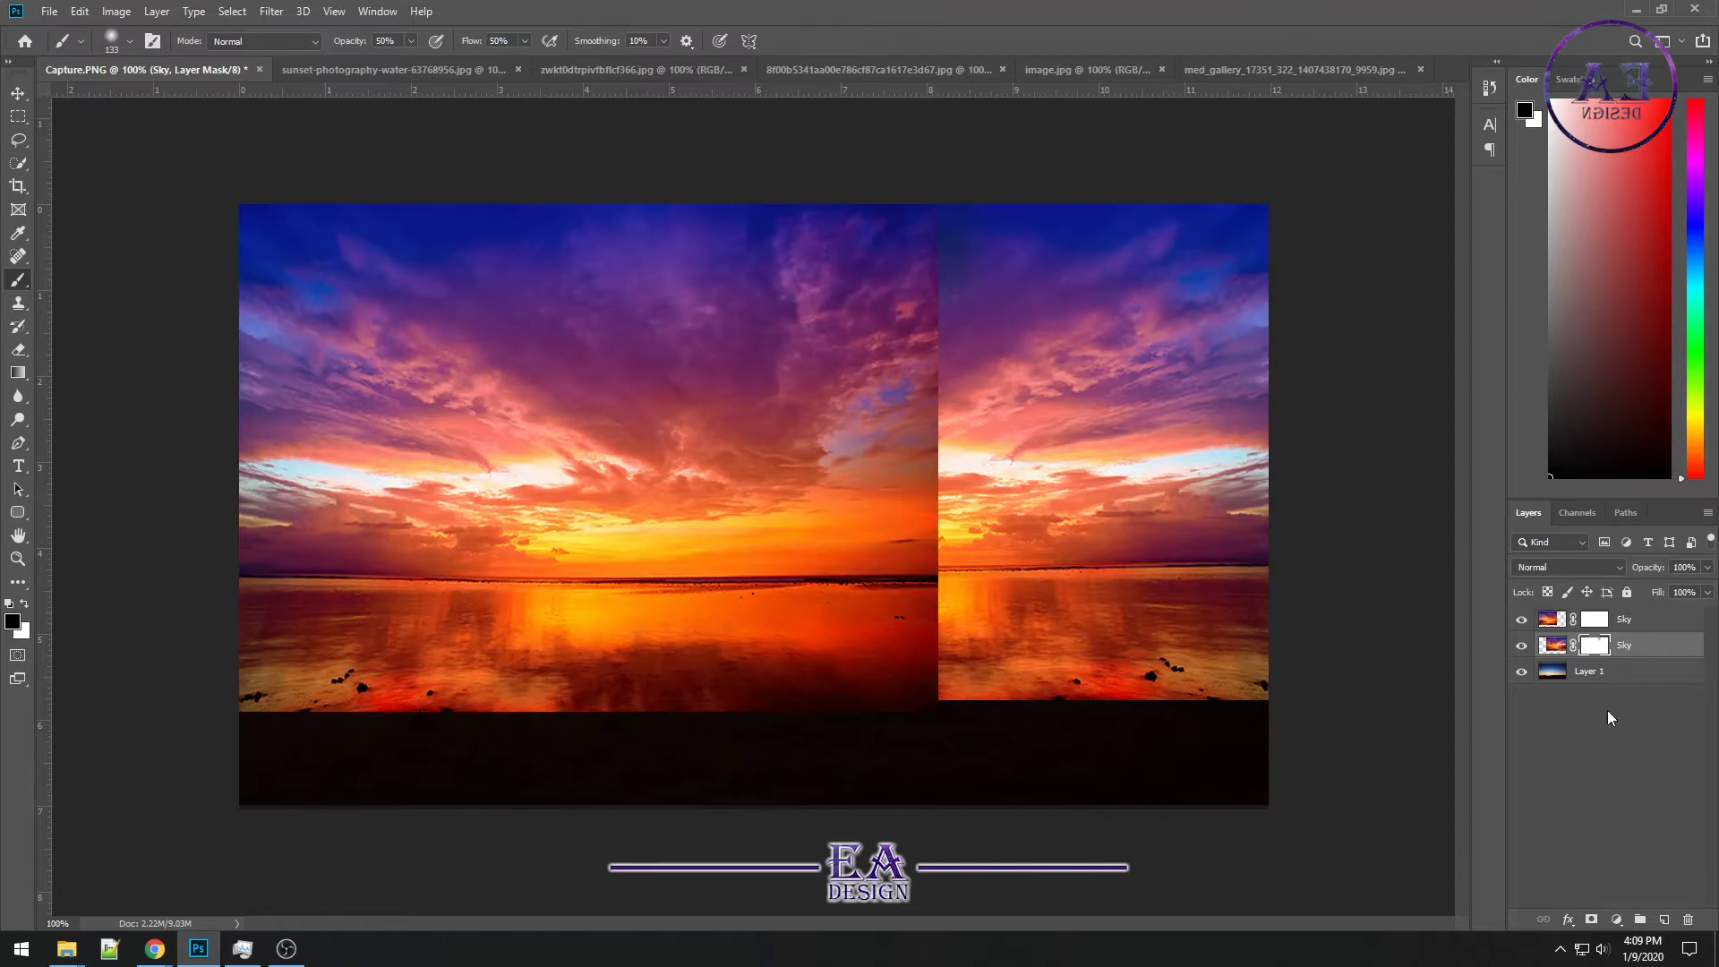
{"action": "left_click", "coordinate": [1595, 626]}
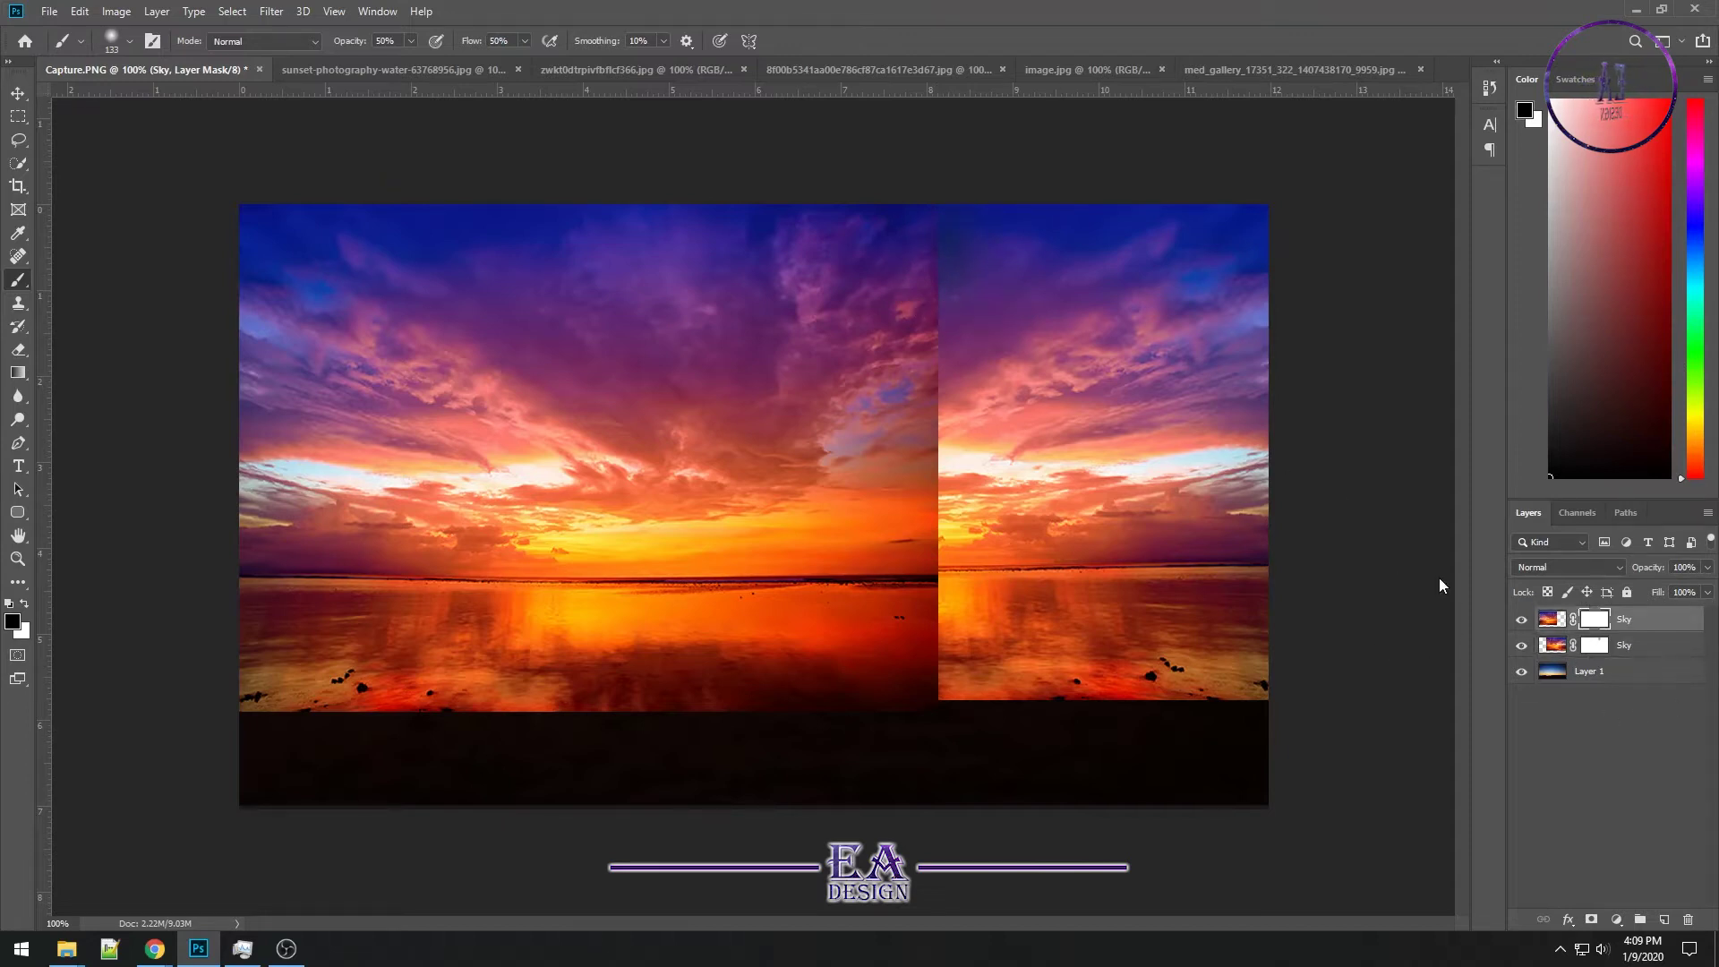
{"action": "key", "text": "ctrl+2"}
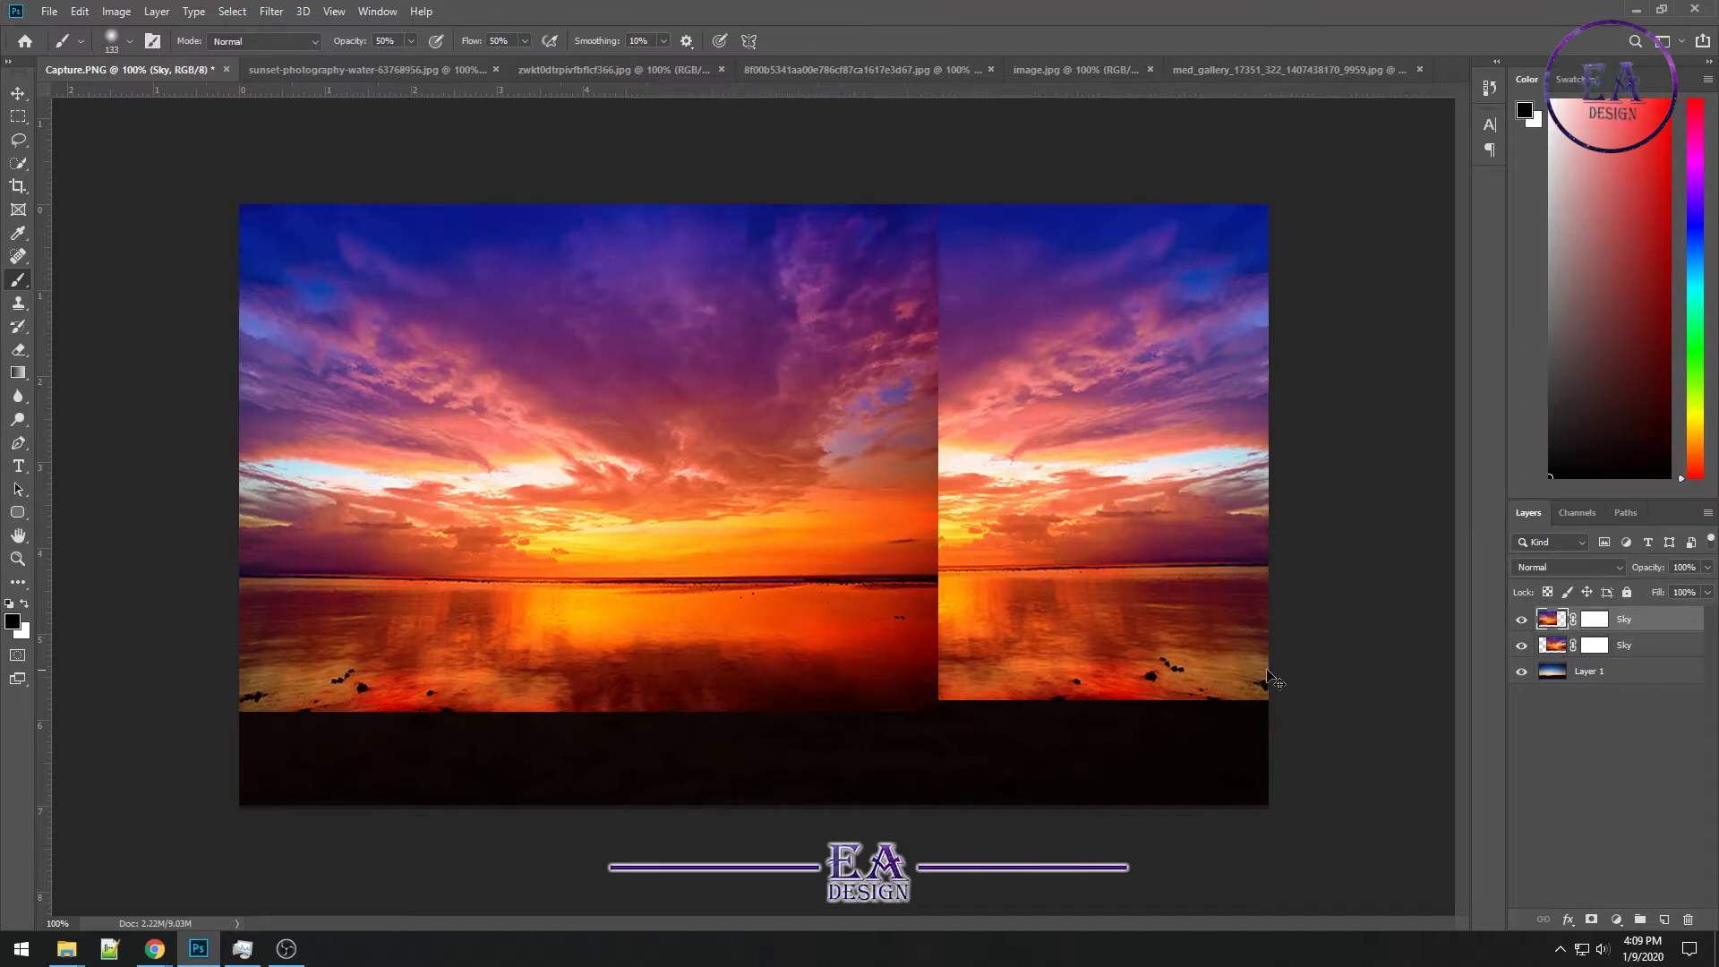
{"action": "left_click", "coordinate": [1597, 631]}
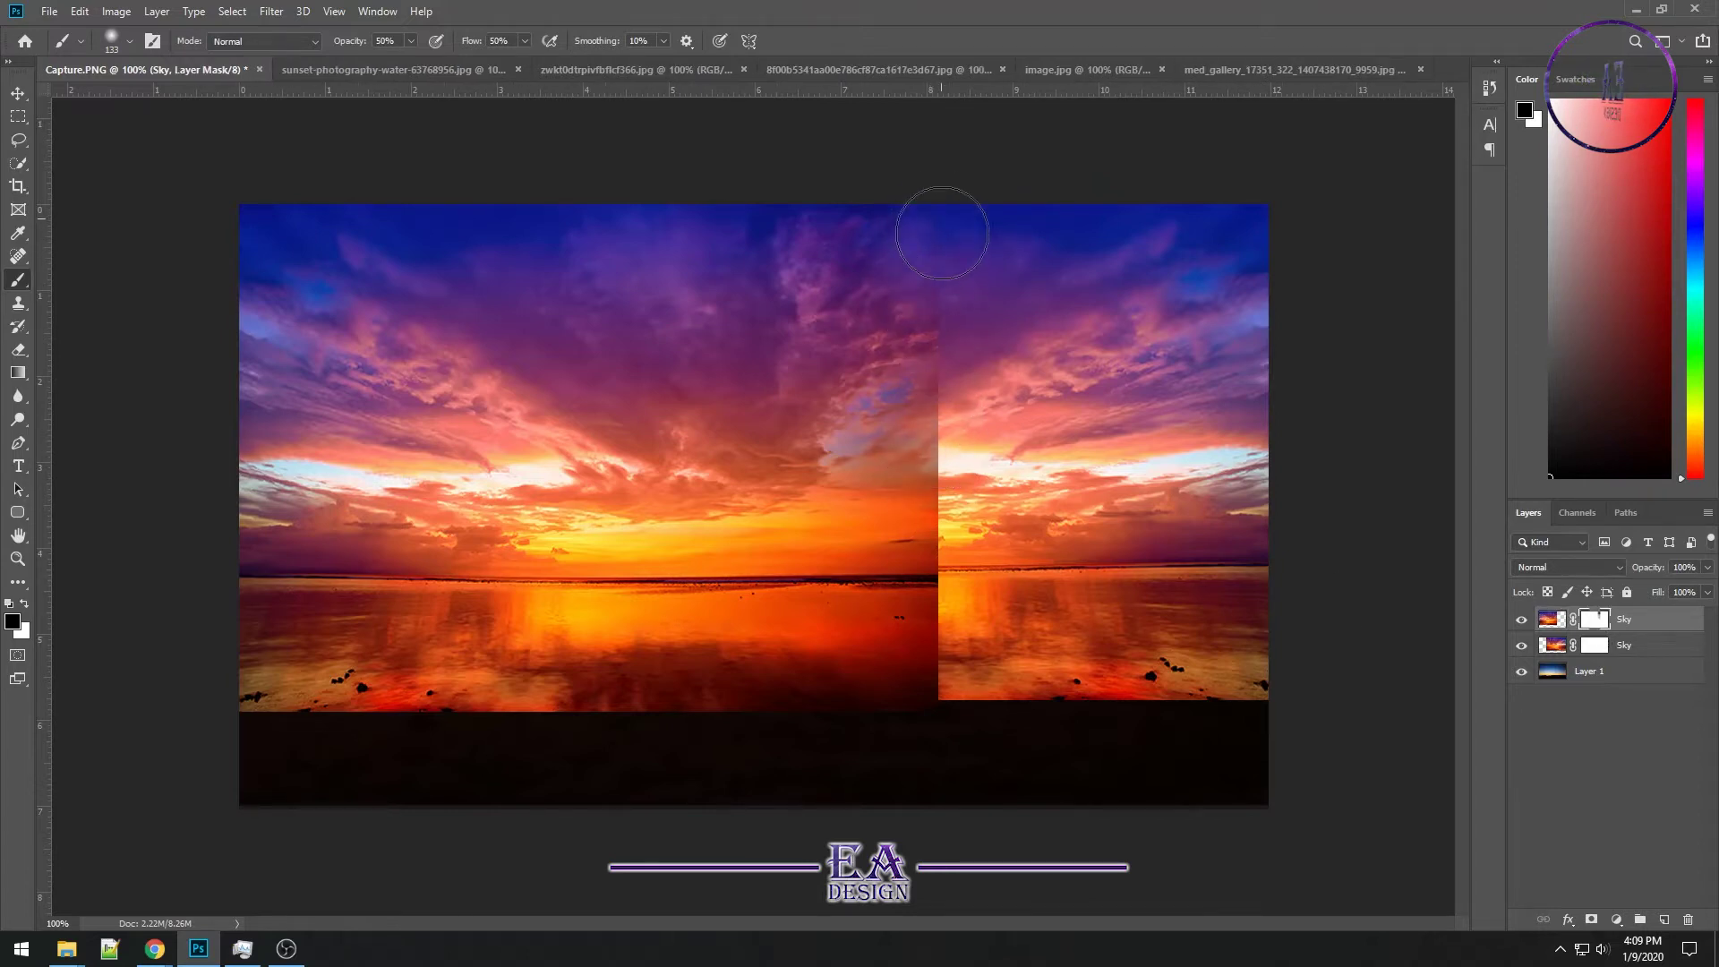
Blend the seam on the top Sky mask and darken the shoreline and rocks on the lower Sky mask
{"action": "mouse_move", "coordinate": [939, 445]}
{"action": "left_mouse_down"}
{"action": "mouse_move", "coordinate": [922, 573]}
{"action": "mouse_move", "coordinate": [829, 544]}
{"action": "mouse_move", "coordinate": [905, 573]}
{"action": "mouse_move", "coordinate": [836, 540]}
{"action": "mouse_move", "coordinate": [904, 573]}
{"action": "mouse_move", "coordinate": [913, 618]}
{"action": "mouse_move", "coordinate": [937, 625]}
{"action": "mouse_move", "coordinate": [931, 699]}
{"action": "mouse_move", "coordinate": [868, 717]}
{"action": "mouse_move", "coordinate": [560, 710]}
{"action": "mouse_move", "coordinate": [254, 735]}
{"action": "mouse_move", "coordinate": [341, 722]}
{"action": "mouse_move", "coordinate": [250, 713]}
{"action": "mouse_move", "coordinate": [407, 714]}
{"action": "mouse_move", "coordinate": [292, 702]}
{"action": "mouse_move", "coordinate": [516, 699]}
{"action": "mouse_move", "coordinate": [223, 714]}
{"action": "mouse_move", "coordinate": [557, 718]}
{"action": "left_mouse_up"}
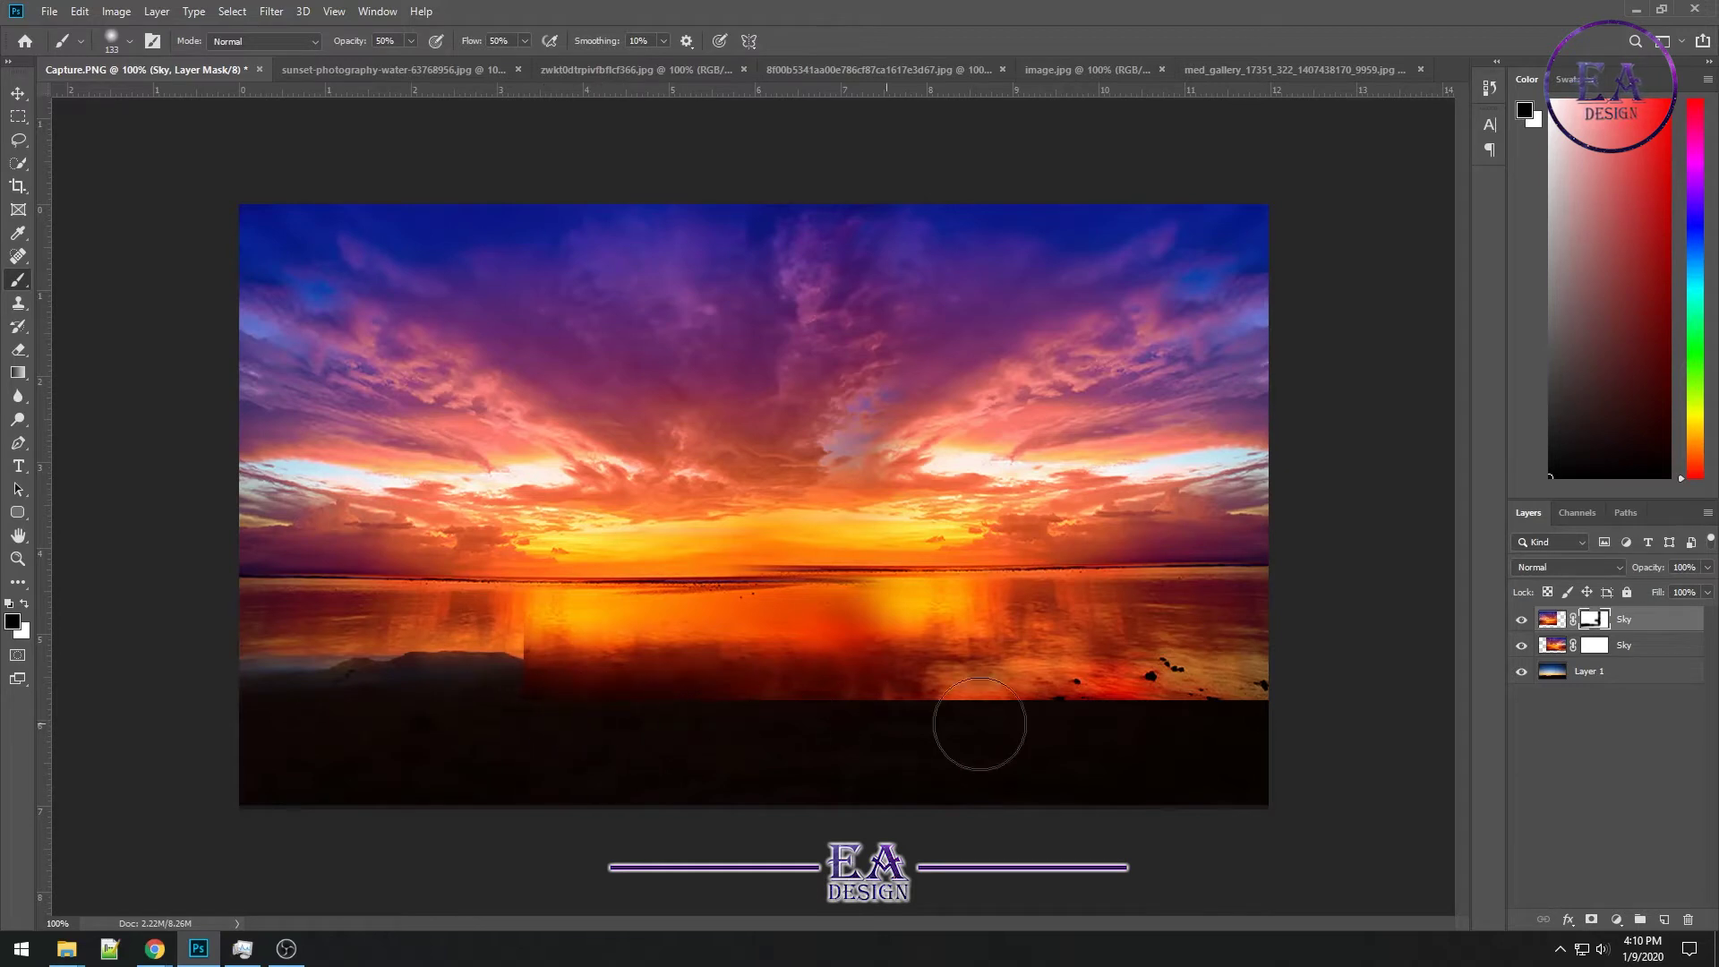
{"action": "left_click", "coordinate": [1607, 648]}
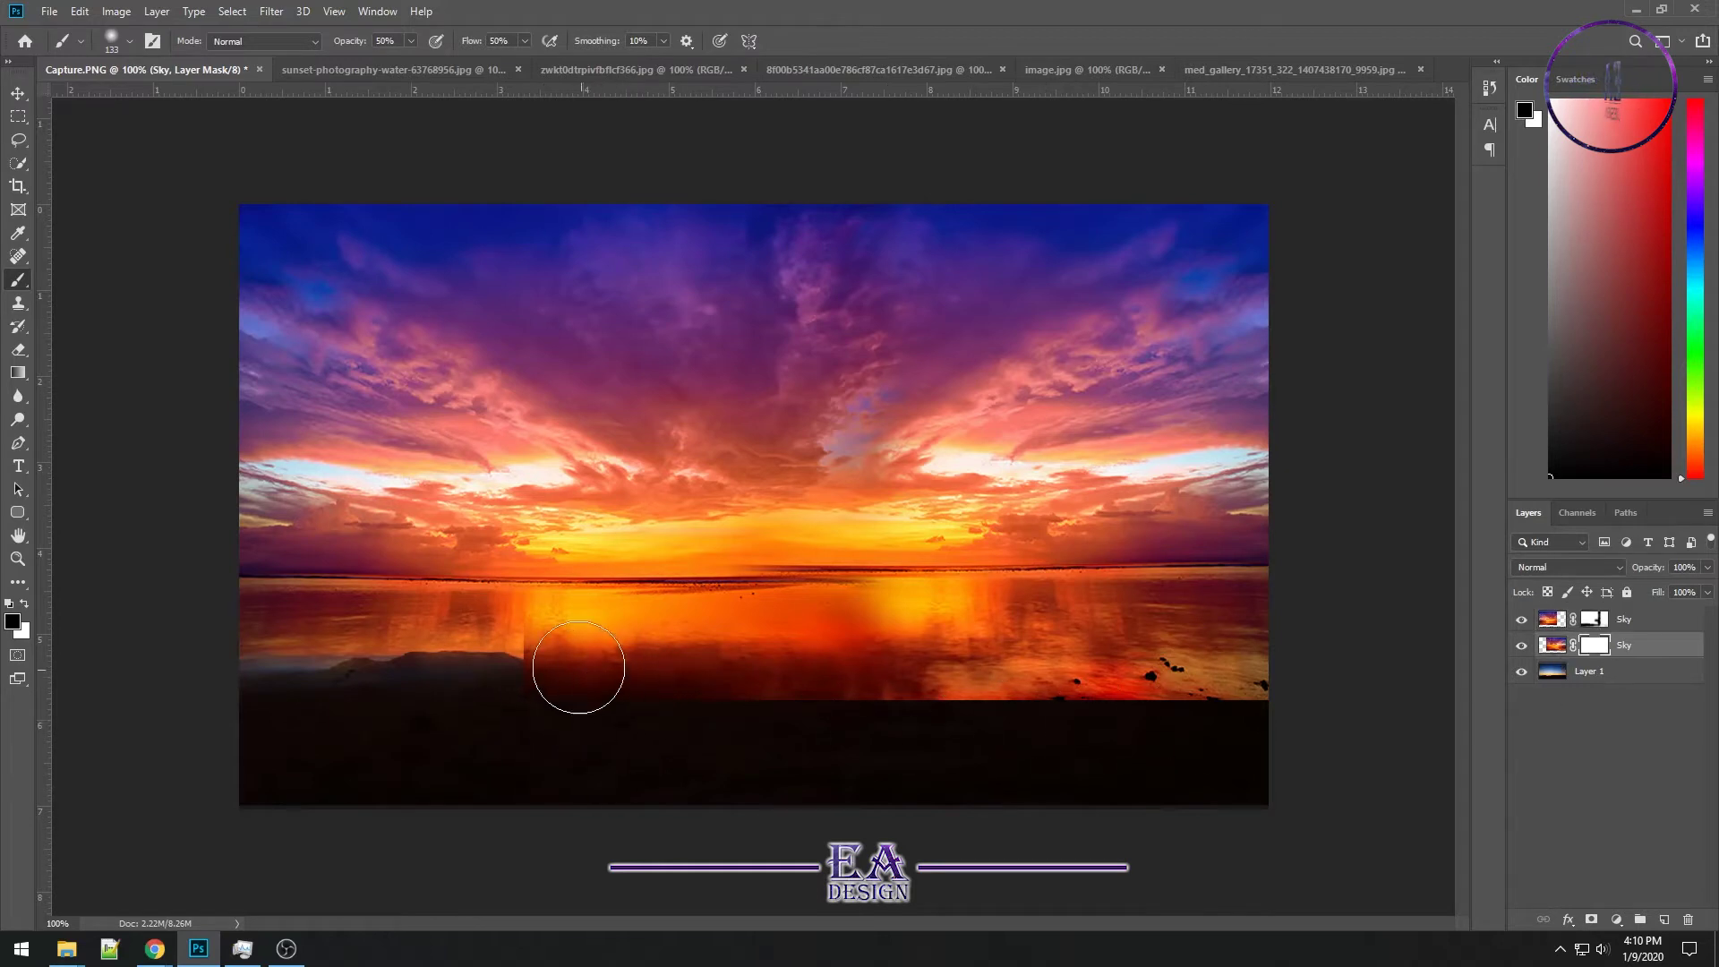
{"action": "mouse_move", "coordinate": [525, 623]}
{"action": "left_mouse_down"}
{"action": "mouse_move", "coordinate": [518, 698]}
{"action": "mouse_move", "coordinate": [556, 710]}
{"action": "mouse_move", "coordinate": [757, 703]}
{"action": "mouse_move", "coordinate": [710, 698]}
{"action": "mouse_move", "coordinate": [748, 690]}
{"action": "mouse_move", "coordinate": [739, 680]}
{"action": "left_mouse_up"}
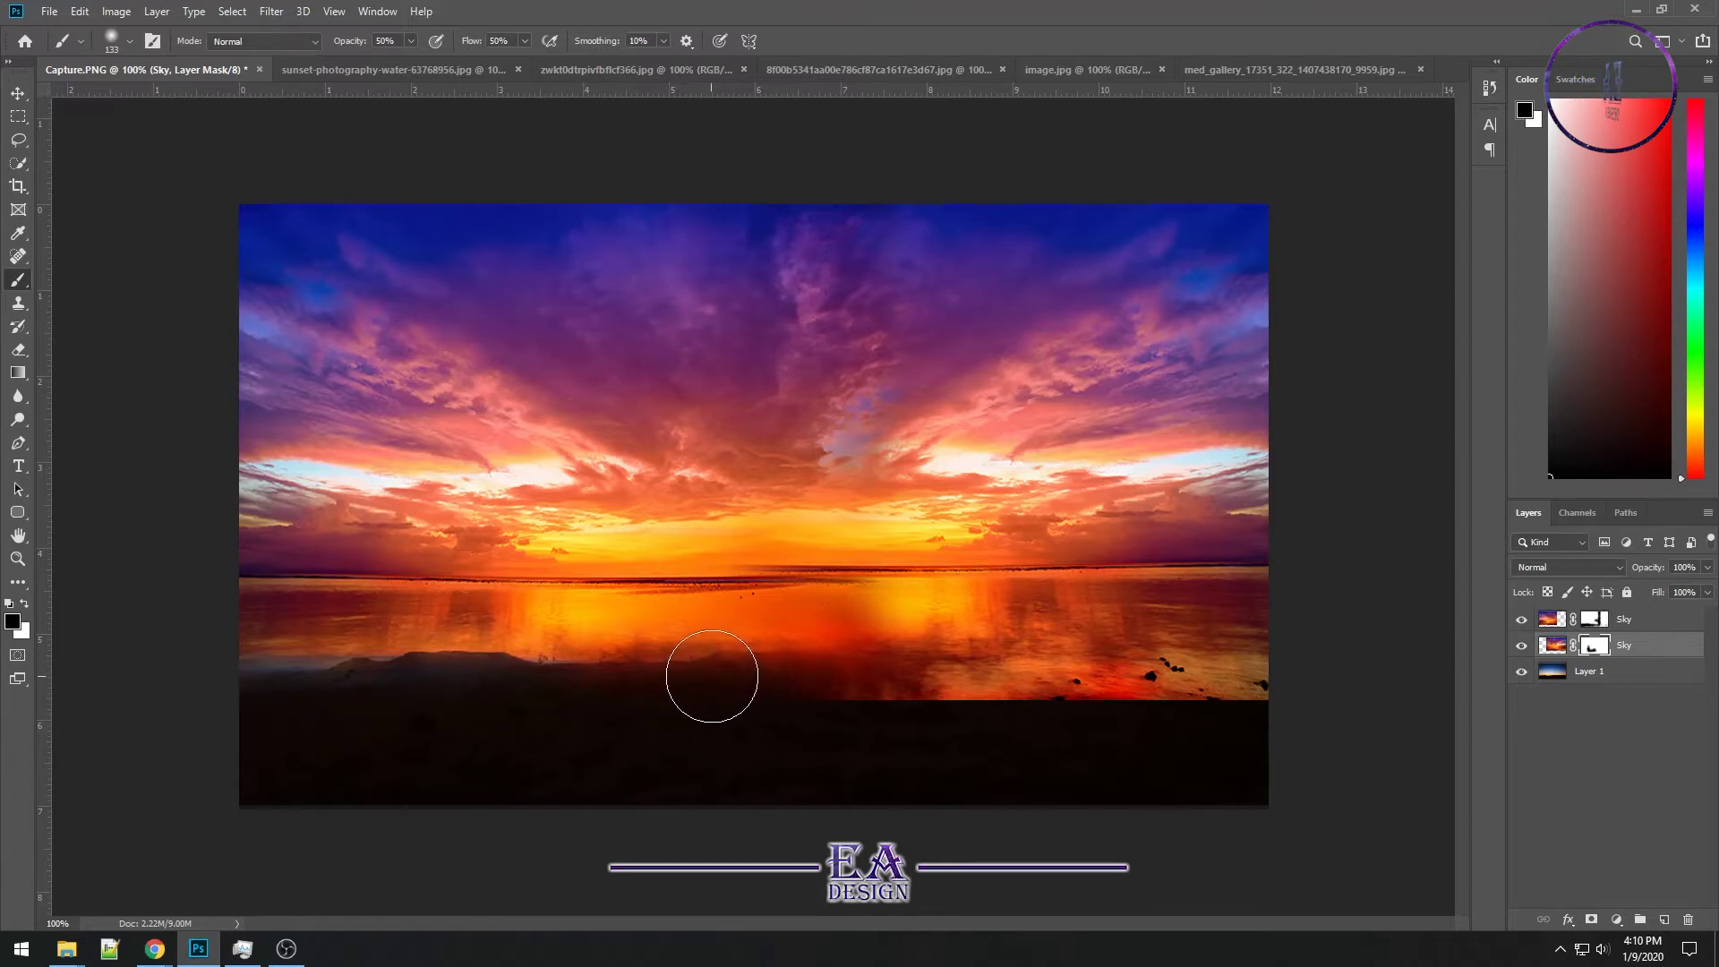
{"action": "mouse_move", "coordinate": [873, 679]}
{"action": "left_mouse_down"}
{"action": "mouse_move", "coordinate": [1254, 698]}
{"action": "mouse_move", "coordinate": [1173, 703]}
{"action": "left_mouse_up"}
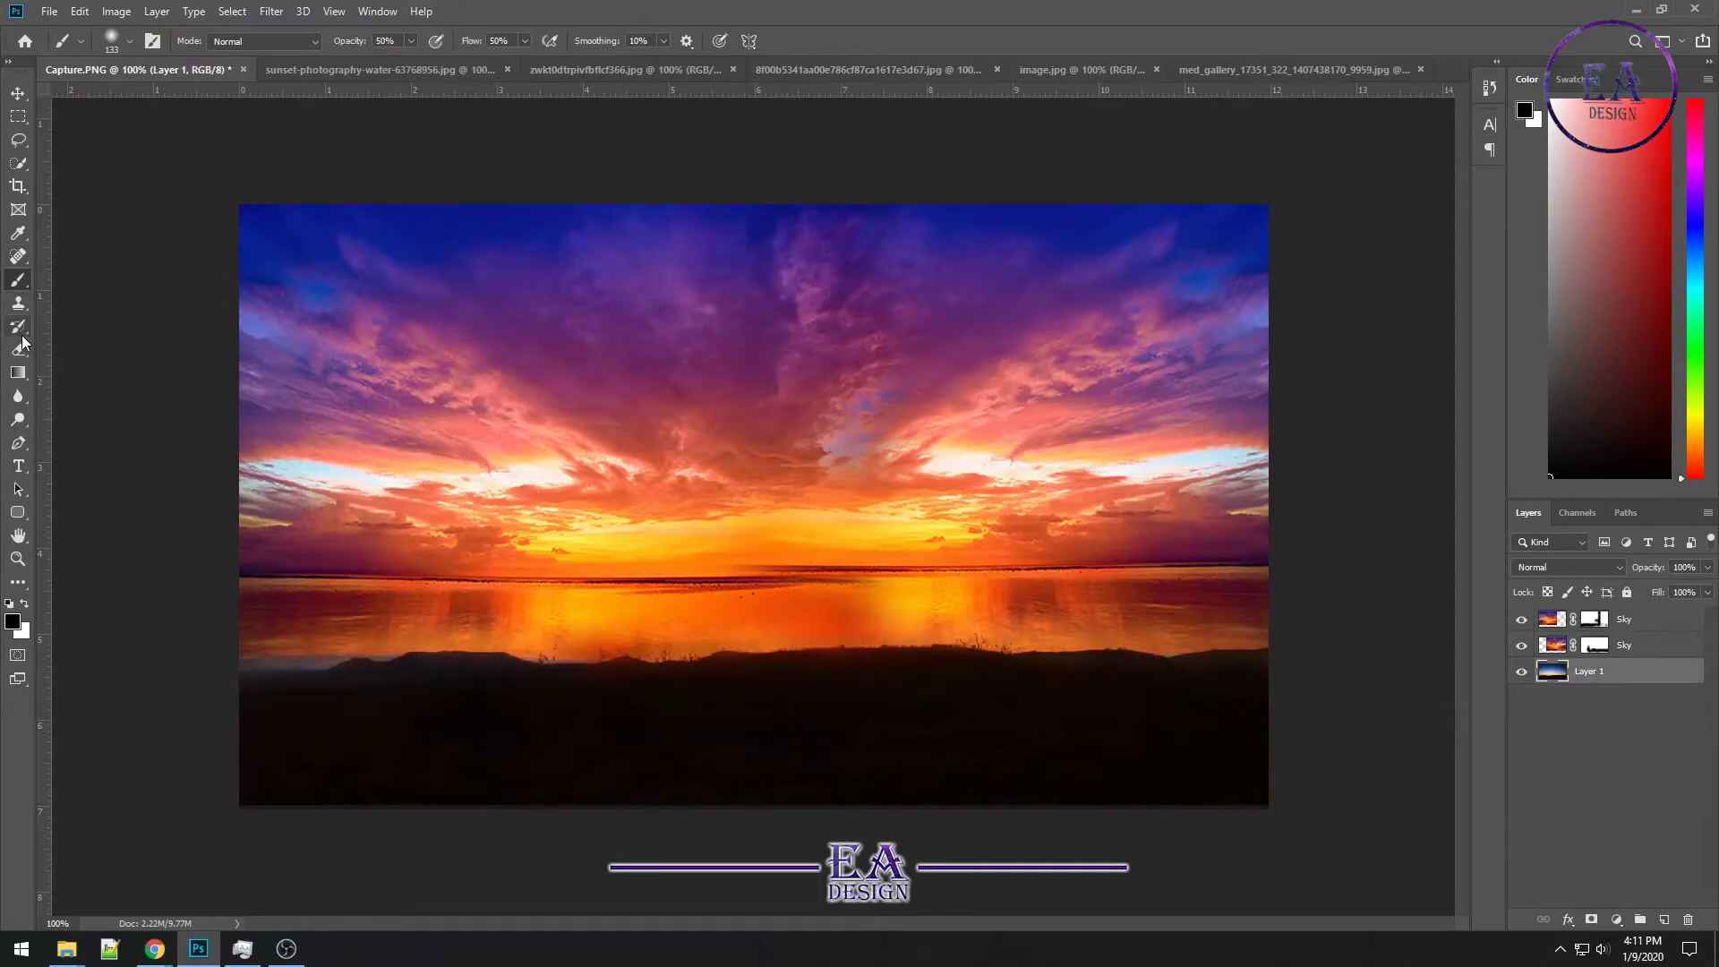
{"action": "left_click", "coordinate": [20, 328]}
{"action": "left_click", "coordinate": [19, 304]}
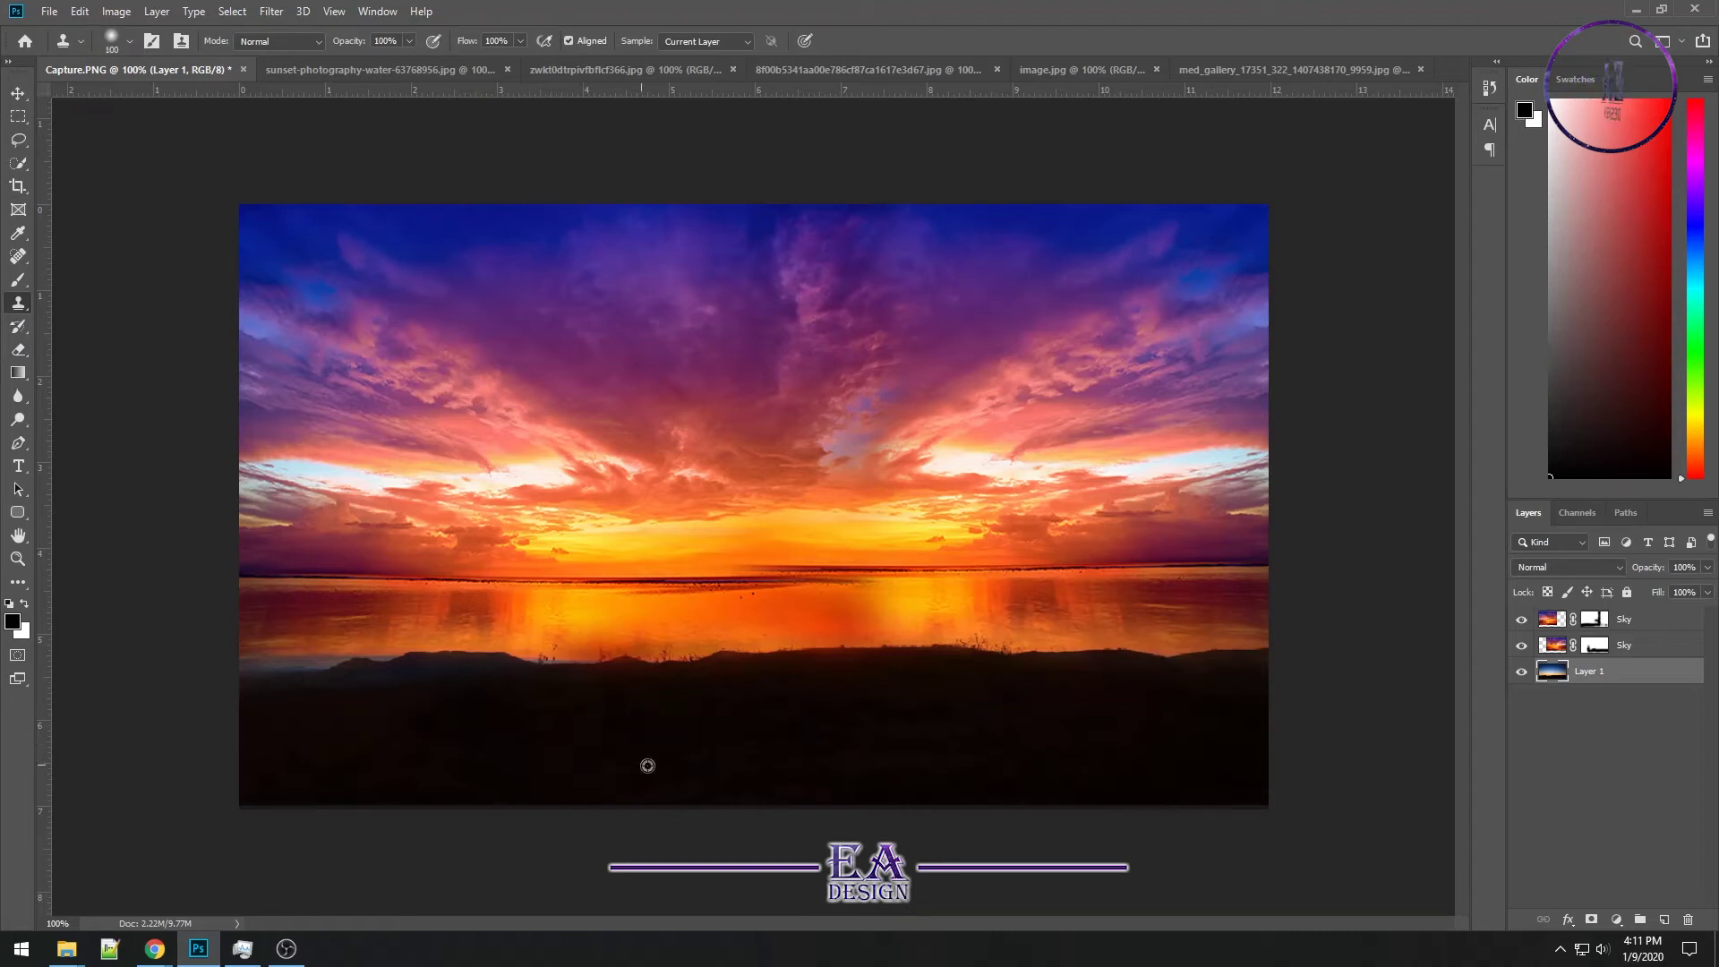
Clone dark ground over the light shoreline band from the left to the right edge
{"action": "left_click_drag", "start_coordinate": [480, 695], "coordinate": [232, 692]}
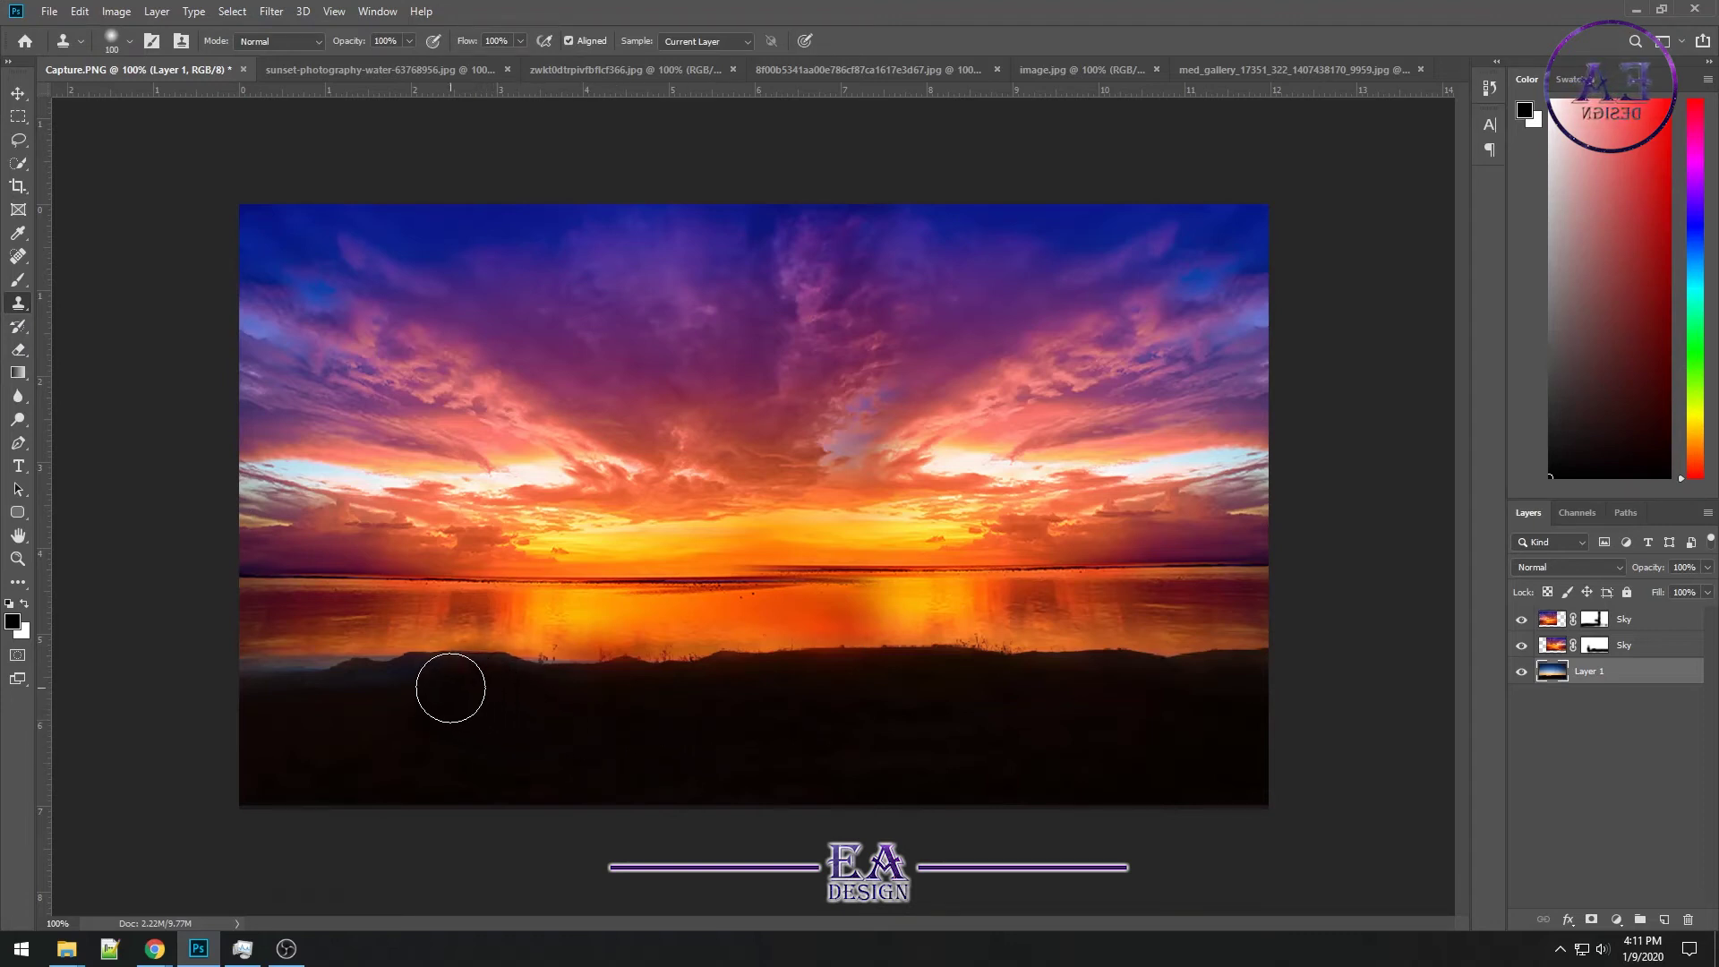
{"action": "left_click_drag", "start_coordinate": [336, 688], "coordinate": [627, 693]}
{"action": "left_click_drag", "start_coordinate": [716, 763], "coordinate": [358, 770]}
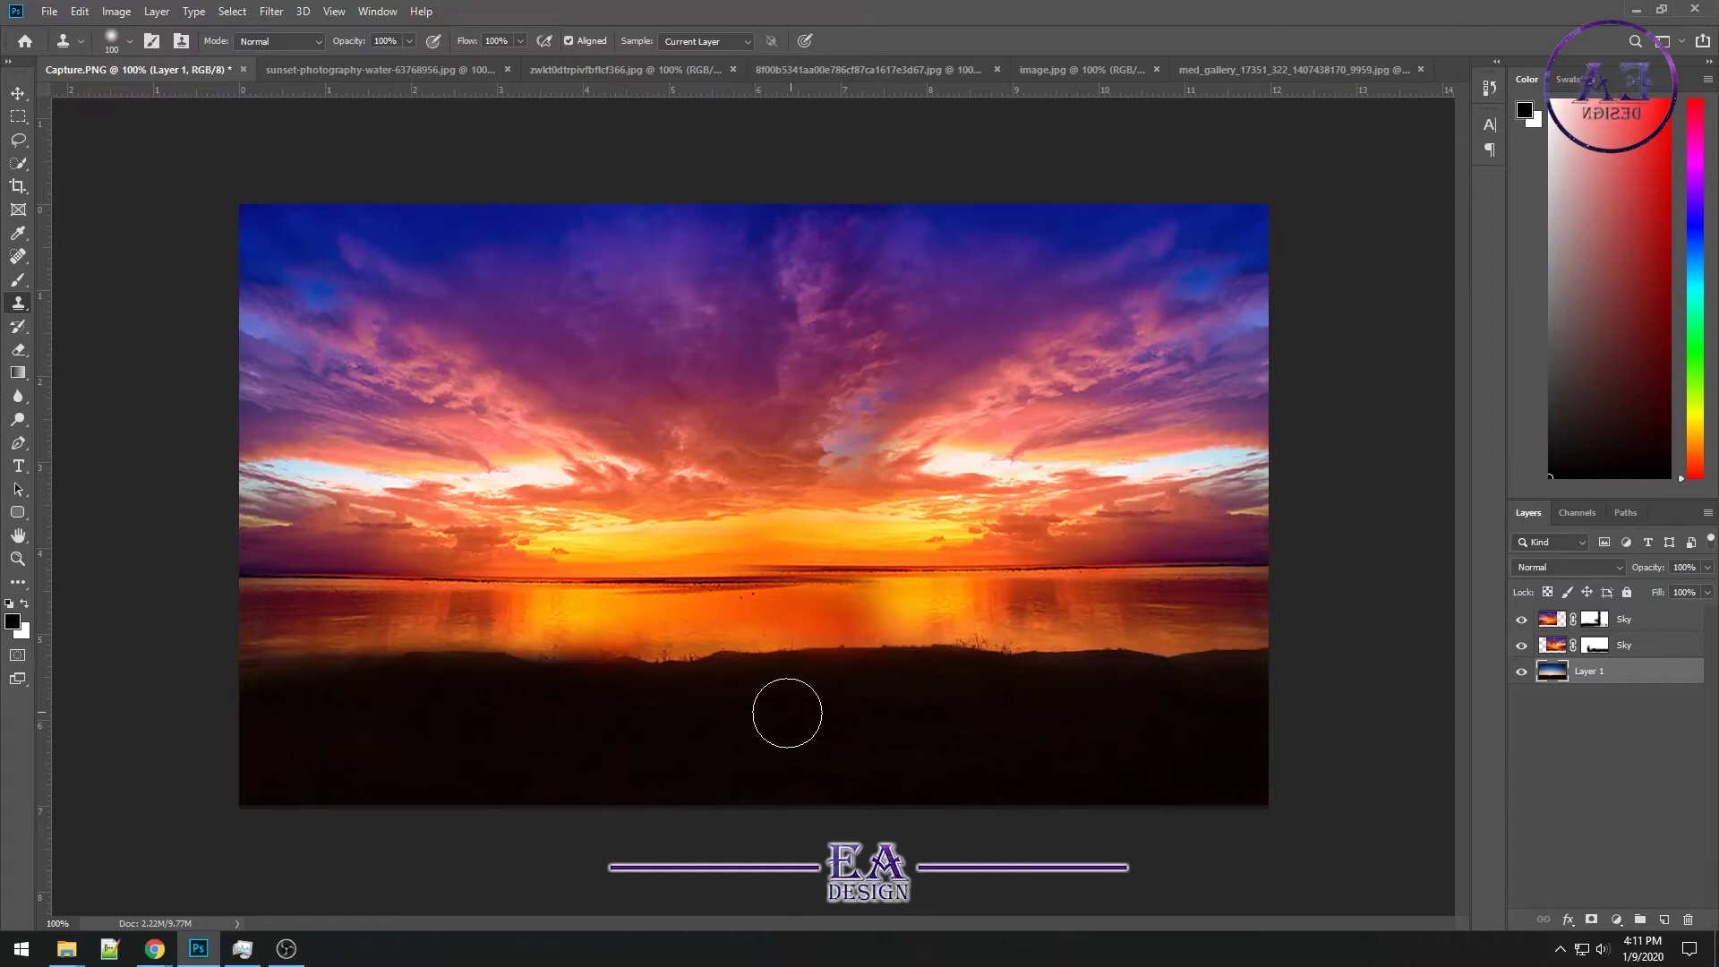
{"action": "left_click_drag", "start_coordinate": [1031, 709], "coordinate": [1244, 685]}
Set the Brush to size 175 with 30% flow
{"action": "left_click", "coordinate": [17, 283]}
{"action": "key", "text": "bracketright"}
{"action": "key", "text": "bracketright"}
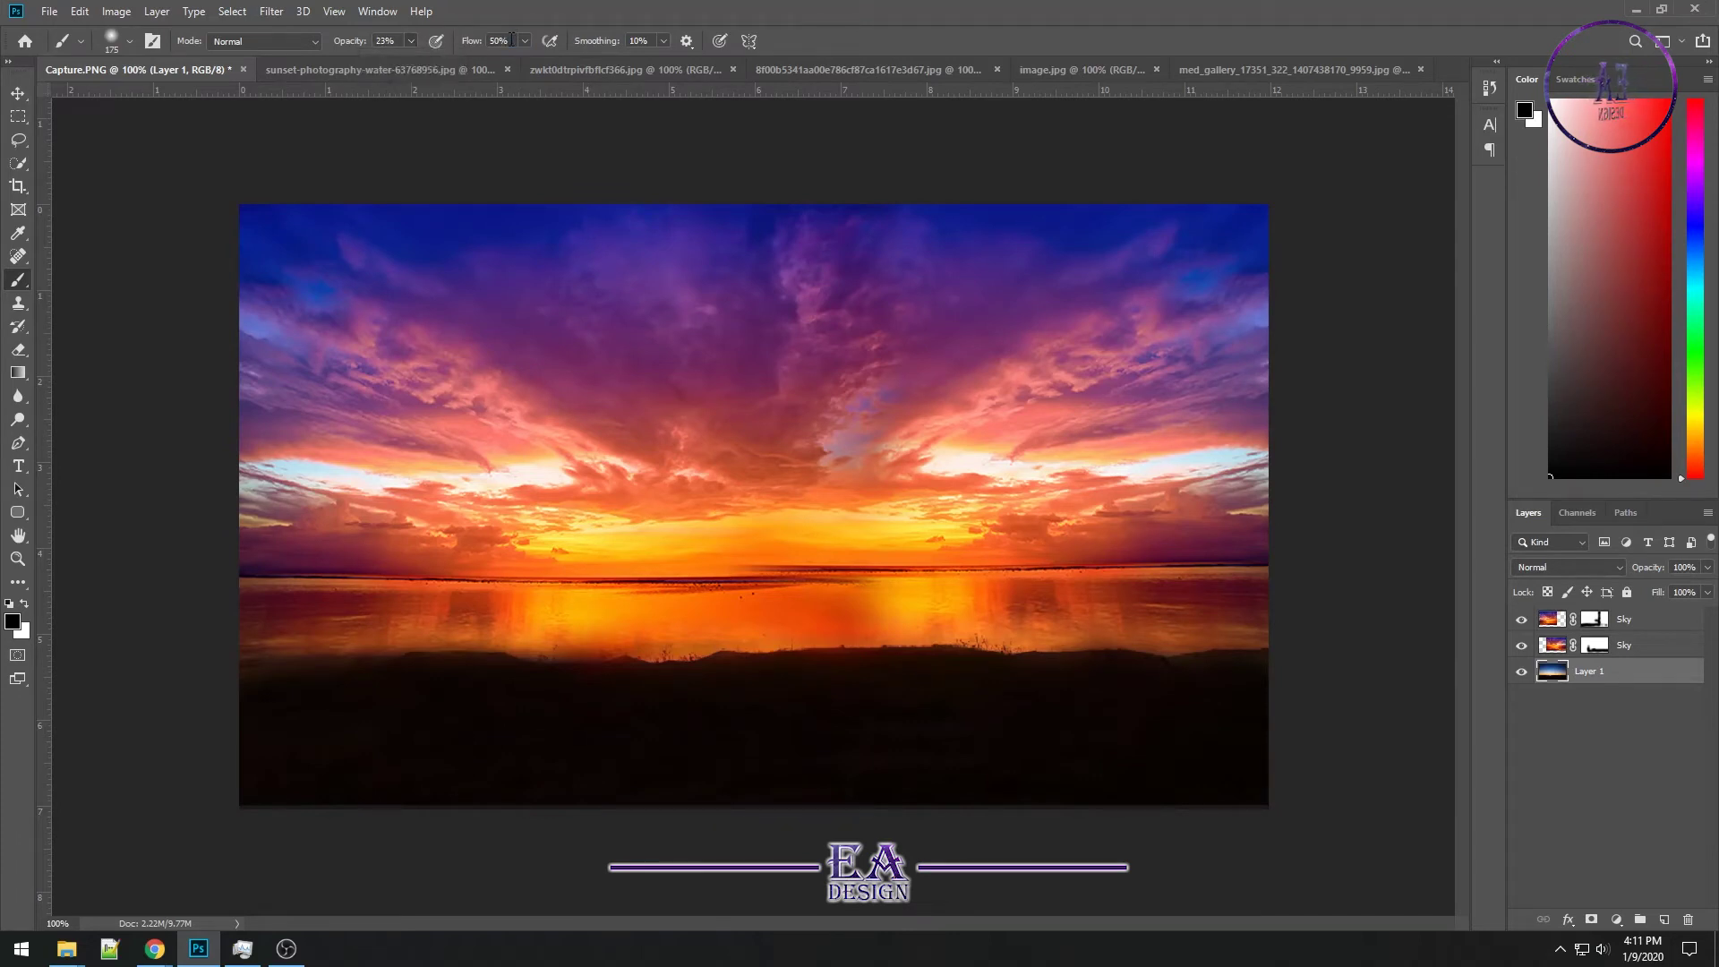
{"action": "type", "text": "30"}
{"action": "key", "text": "Return"}
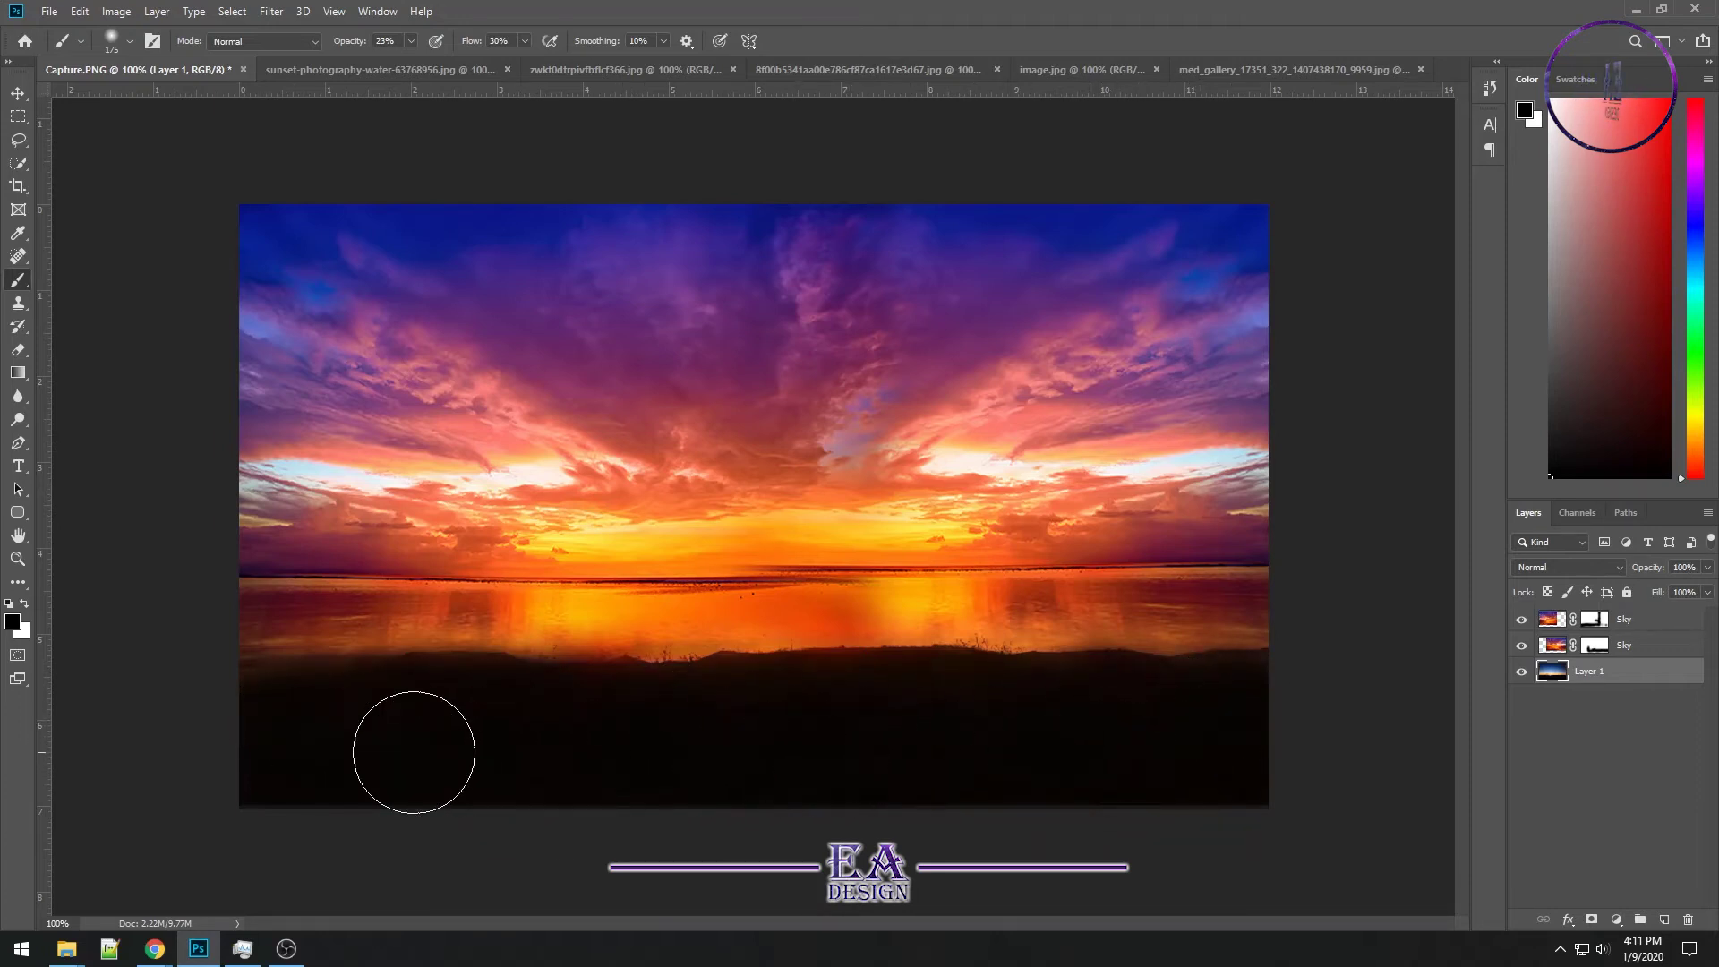
{"action": "left_click", "coordinate": [18, 93]}
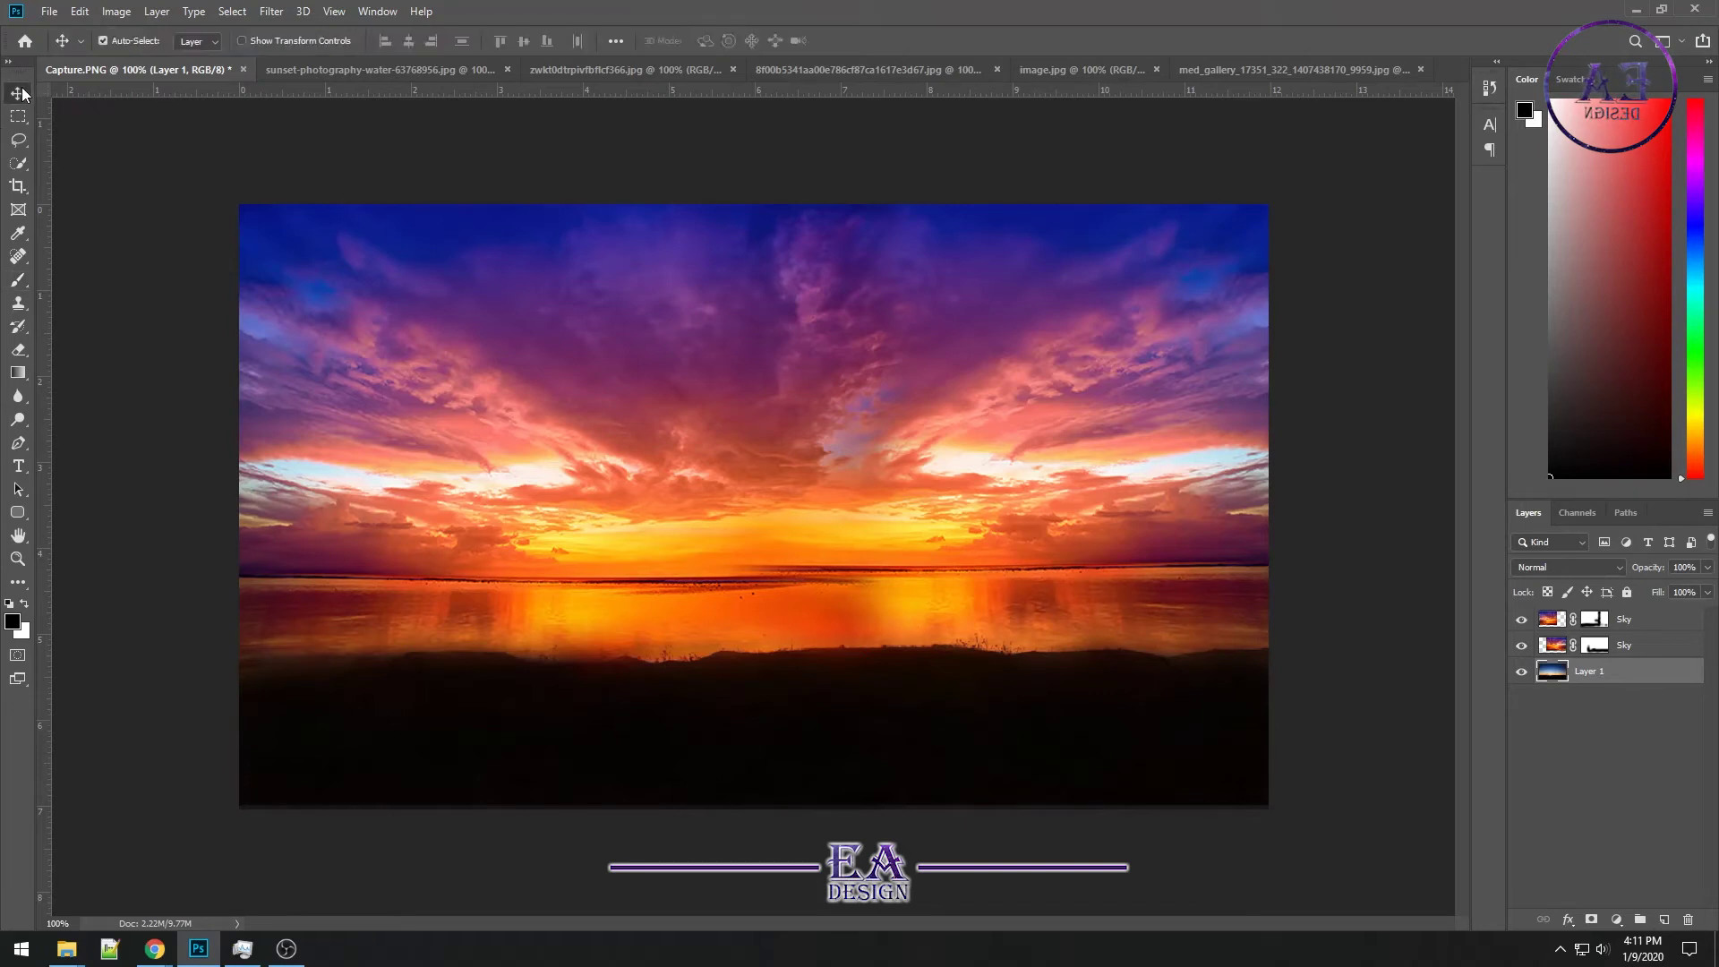
In the city skyline photo, trace a freeform path around the clouds and birds
{"action": "left_click", "coordinate": [405, 71]}
{"action": "left_click", "coordinate": [655, 70]}
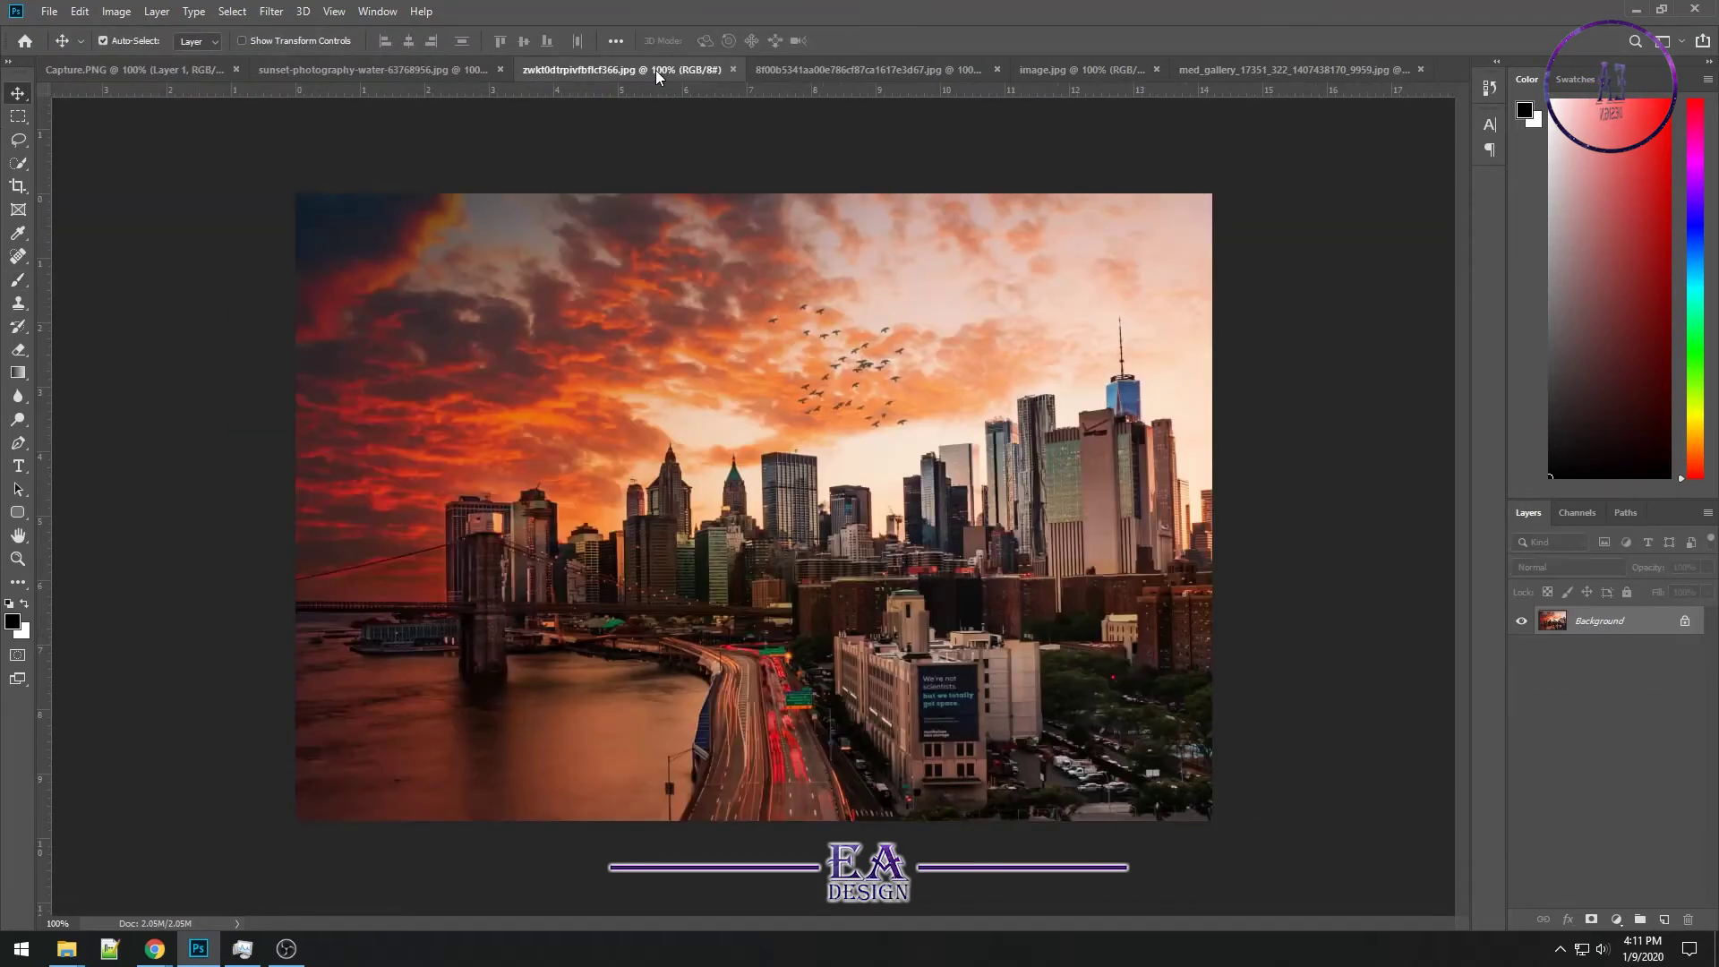
{"action": "left_click", "coordinate": [18, 443]}
{"action": "right_click", "coordinate": [30, 444]}
{"action": "left_click", "coordinate": [77, 459]}
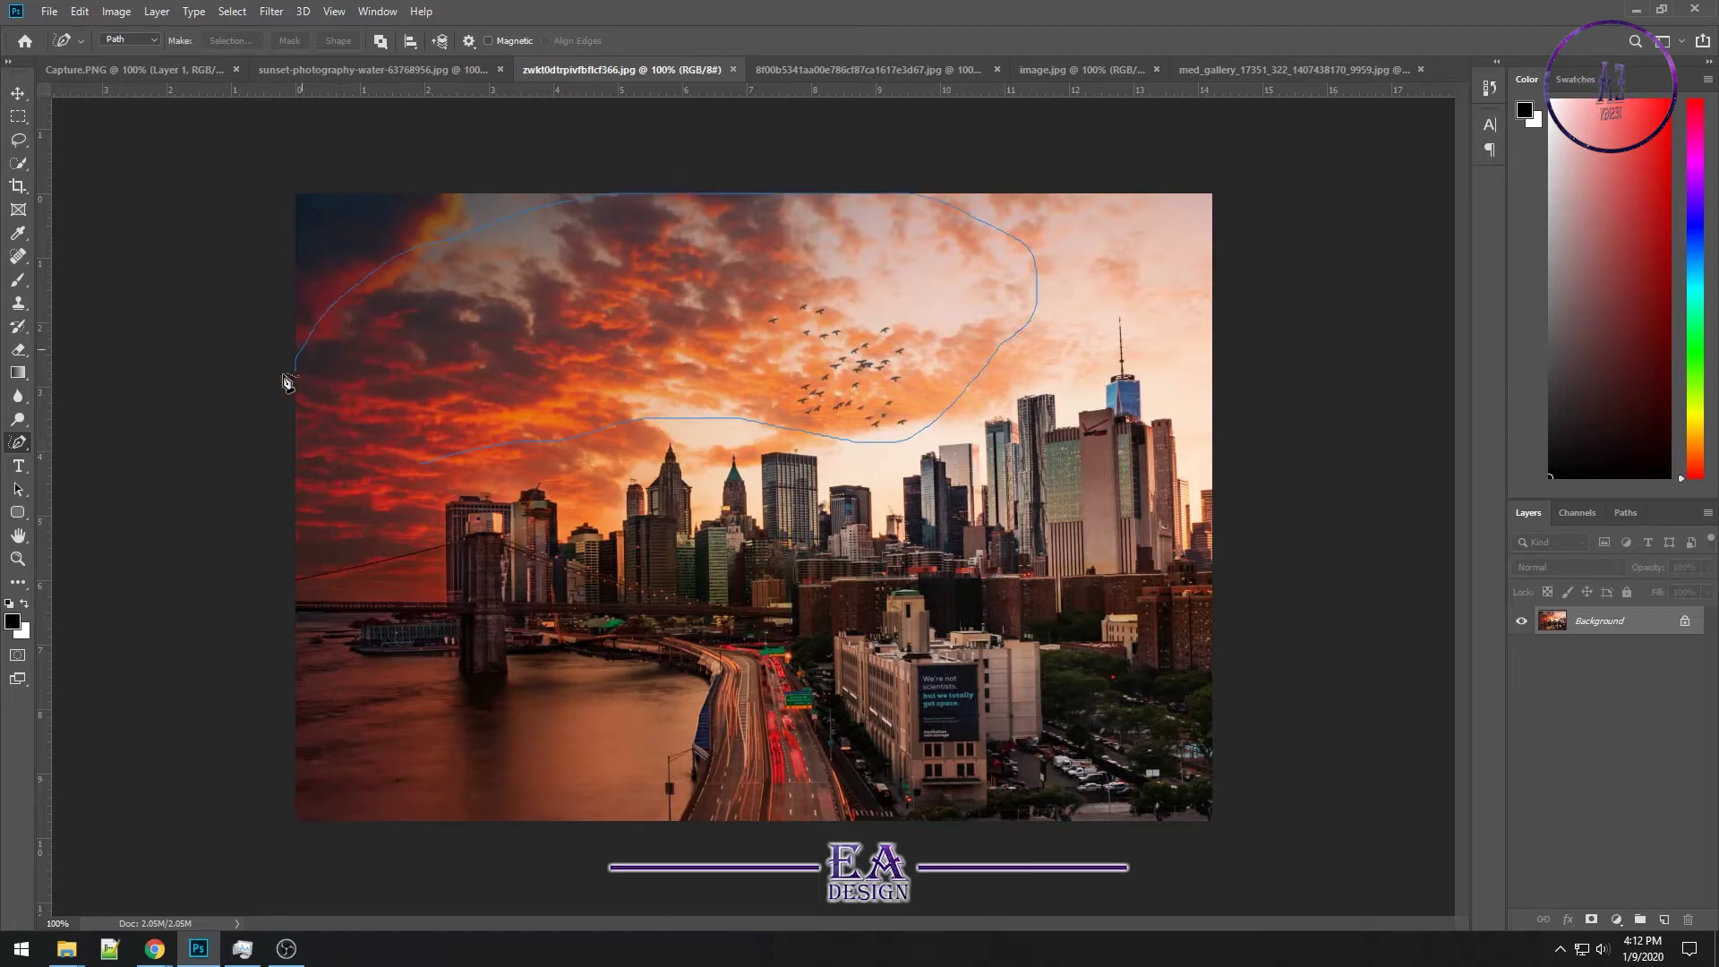
{"action": "left_click_drag", "start_coordinate": [426, 467], "coordinate": [423, 463]}
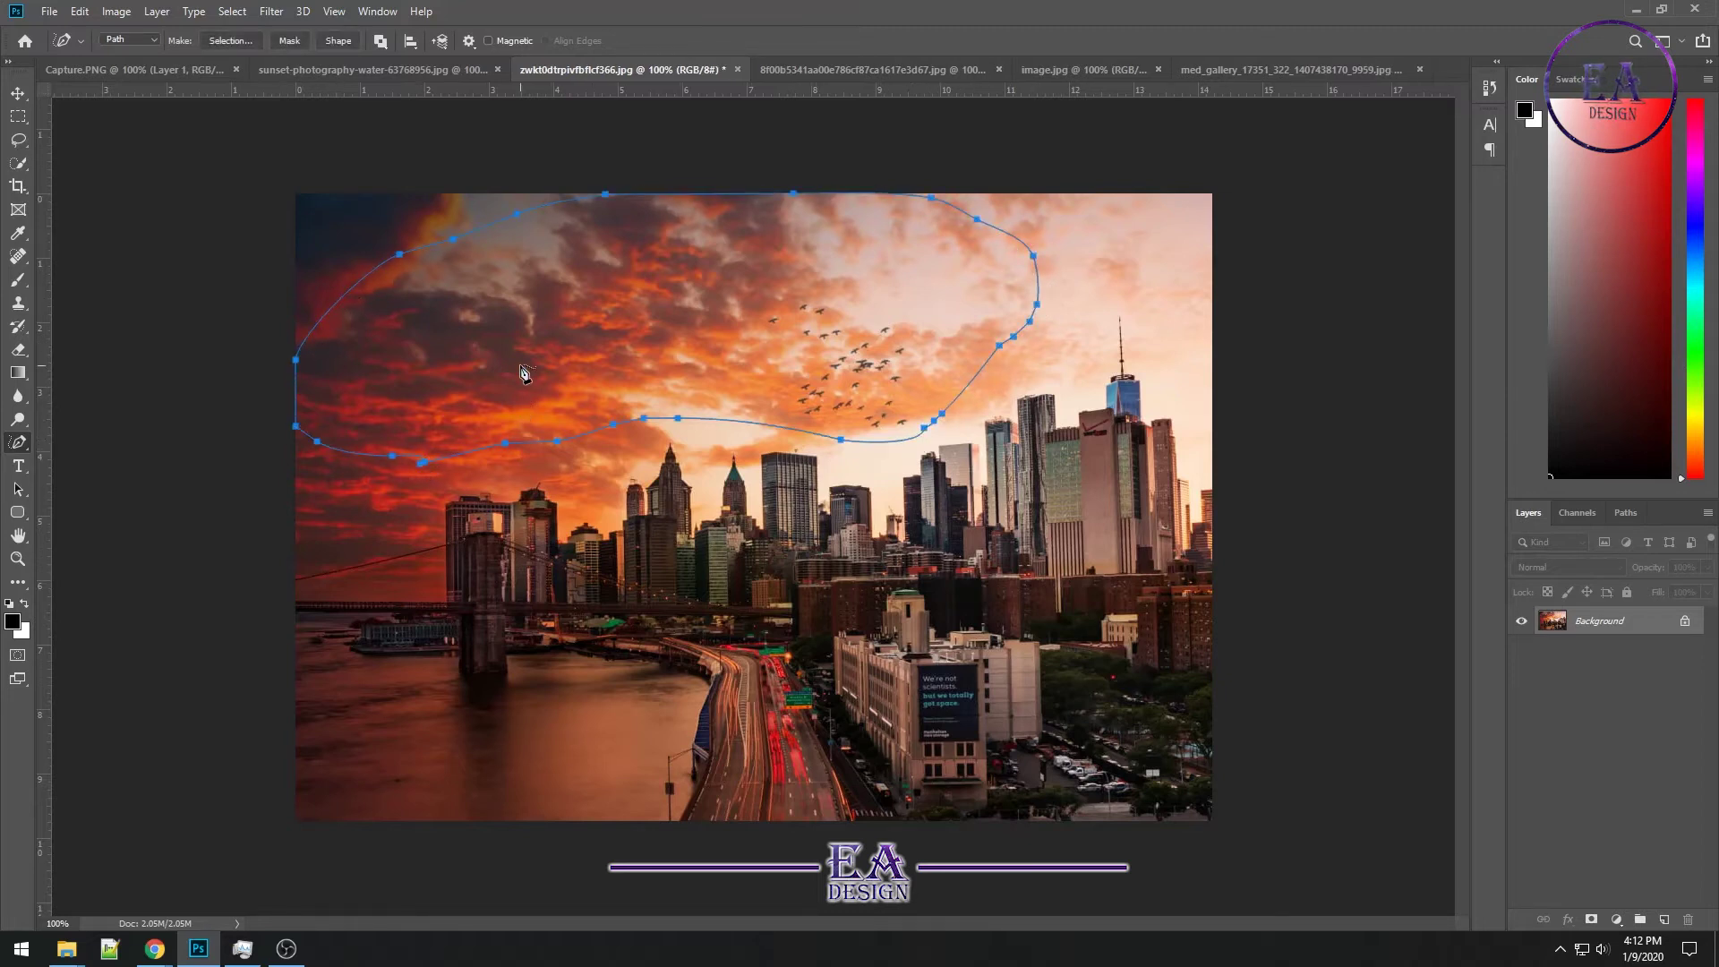
Turn the path into a 0-feather selection, copy it and paste it into Capture.PNG
{"action": "left_click", "coordinate": [18, 92]}
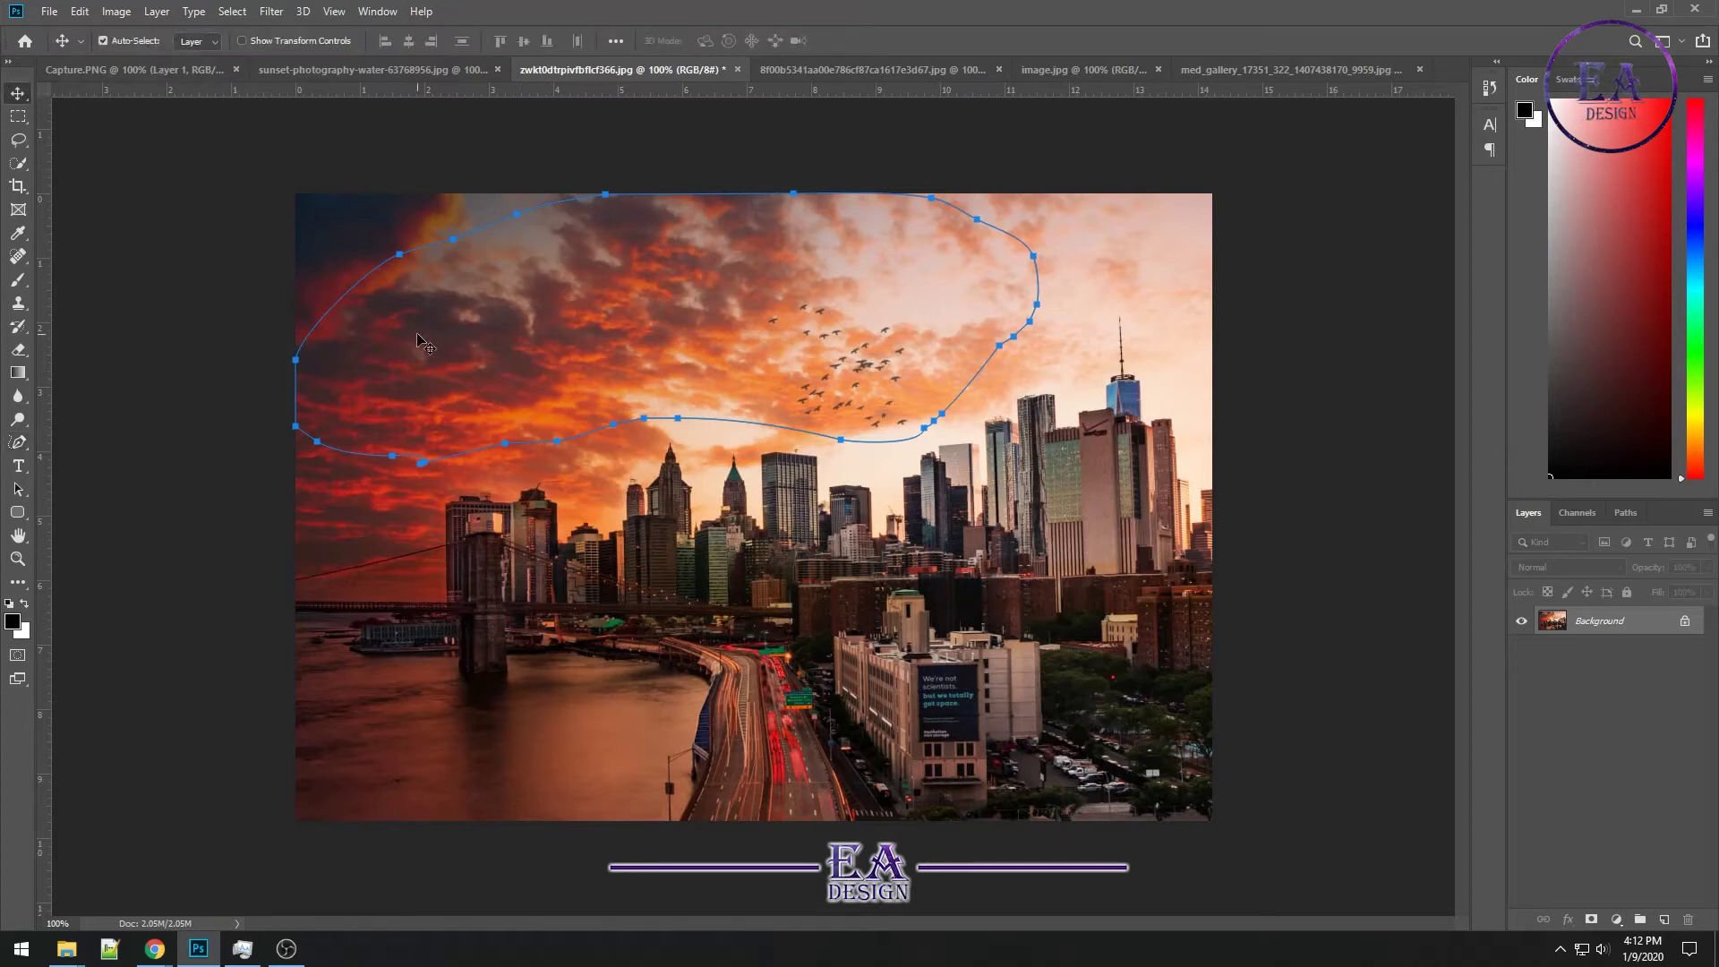
{"action": "left_click", "coordinate": [23, 441]}
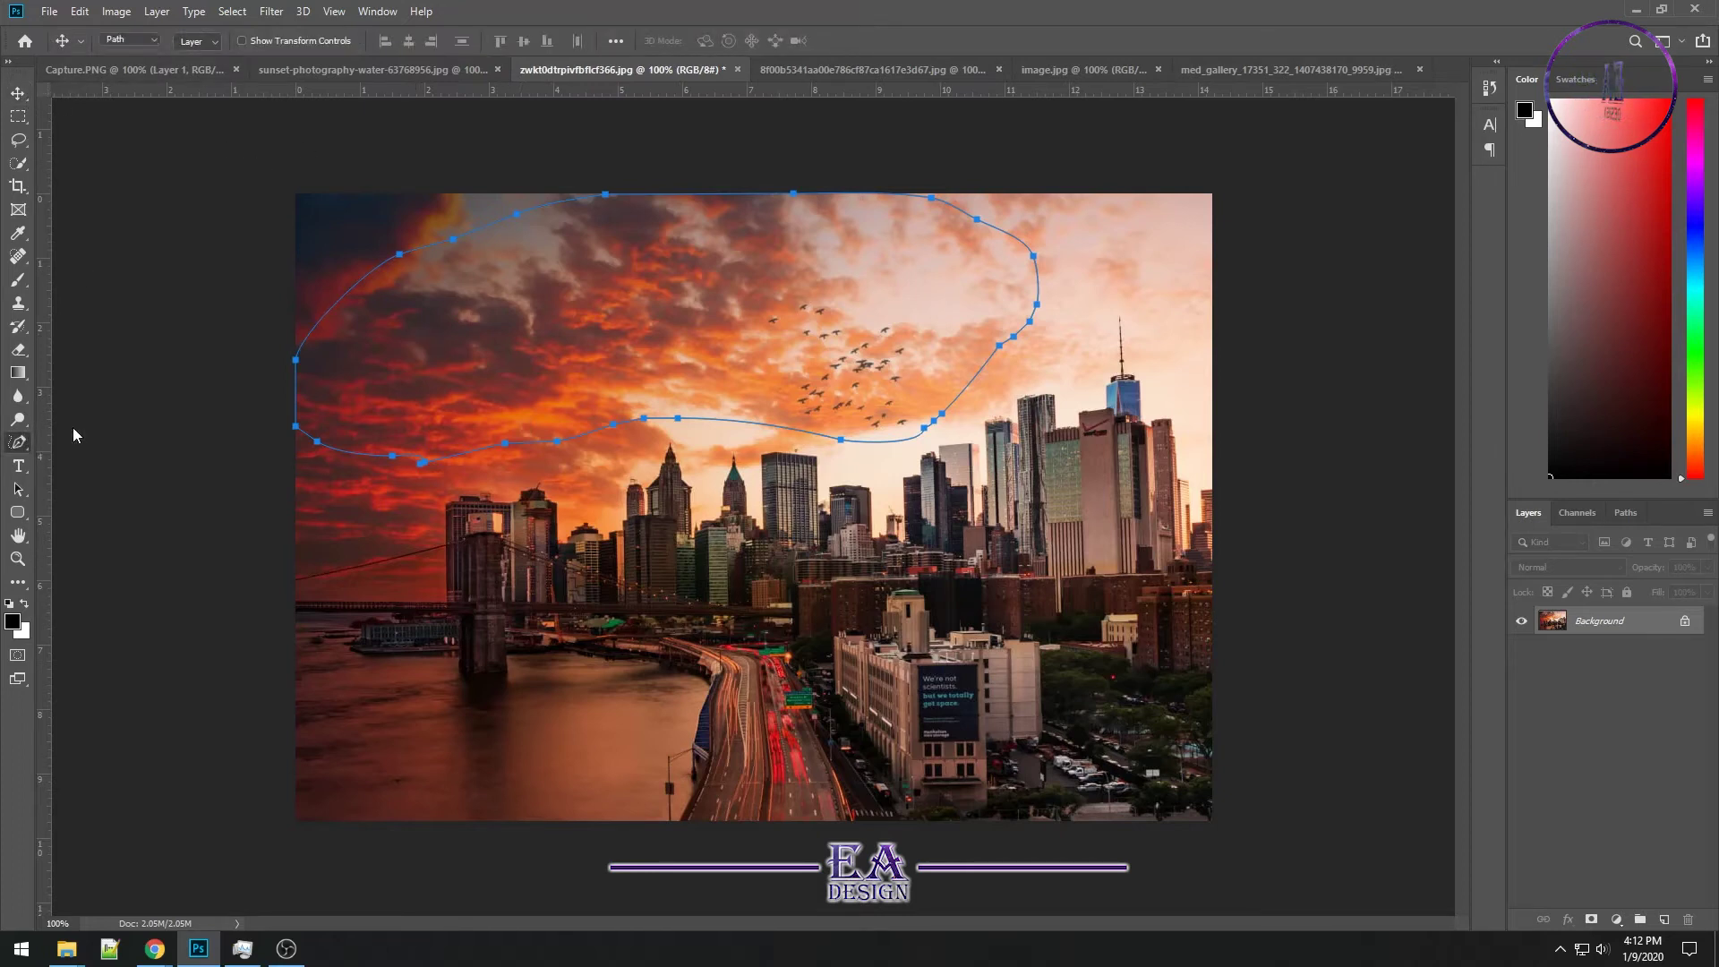
{"action": "left_click", "coordinate": [231, 42]}
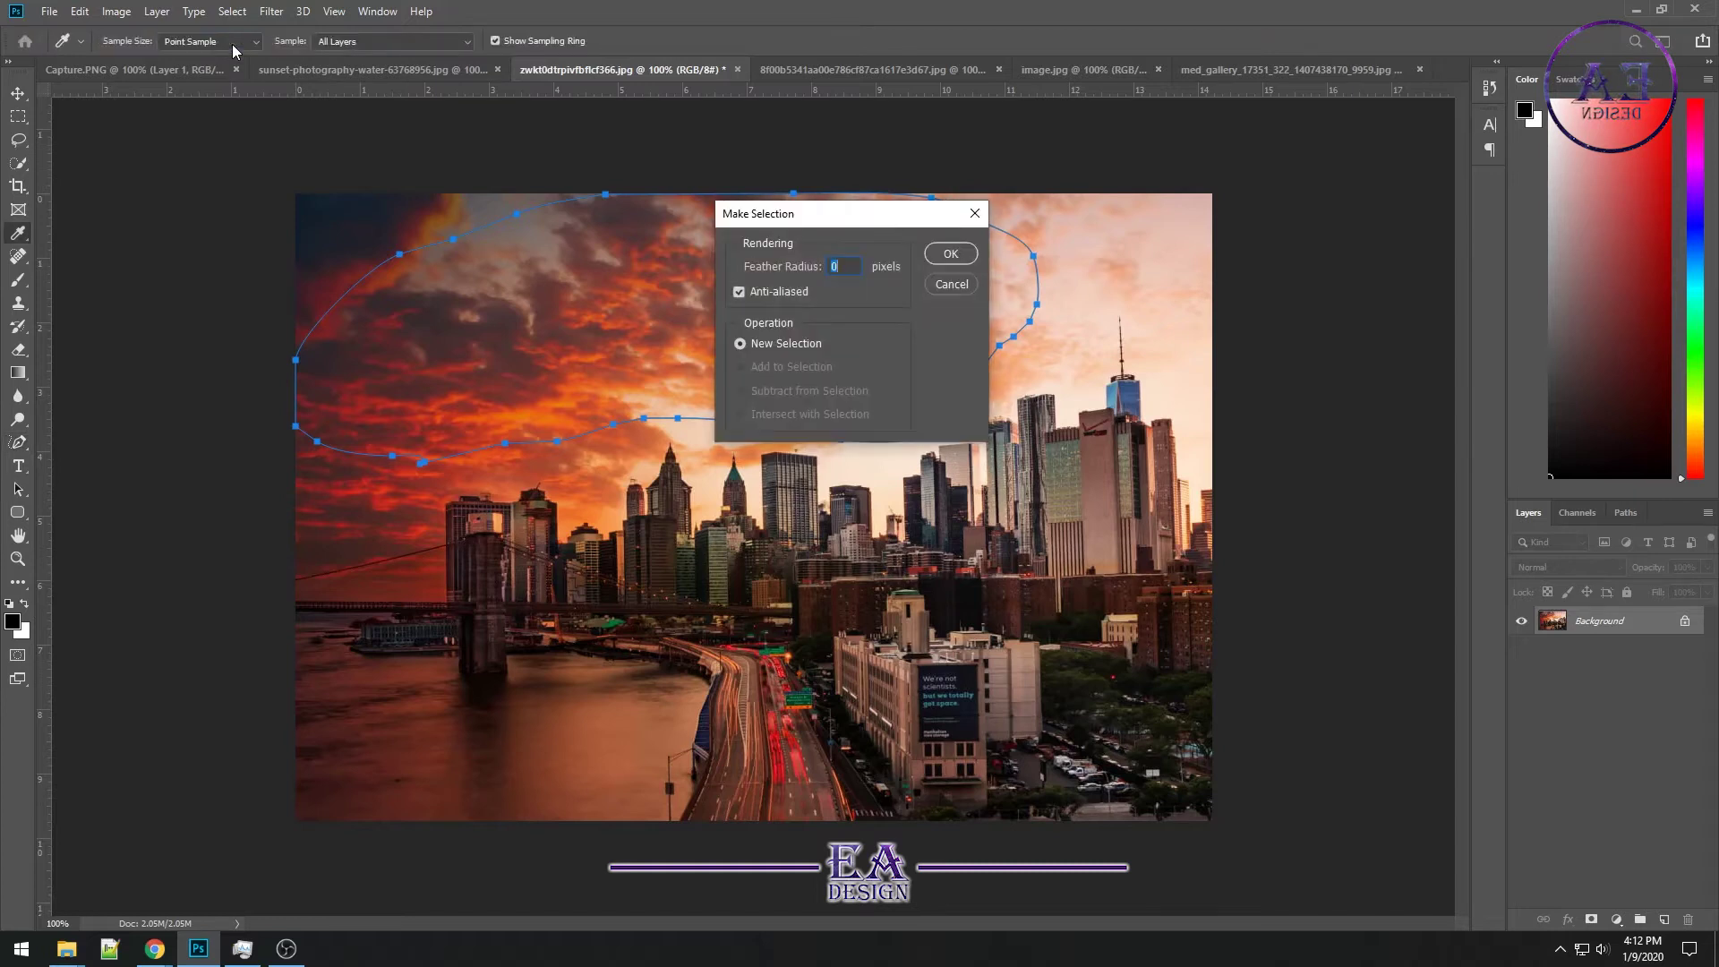
{"action": "left_click", "coordinate": [974, 255]}
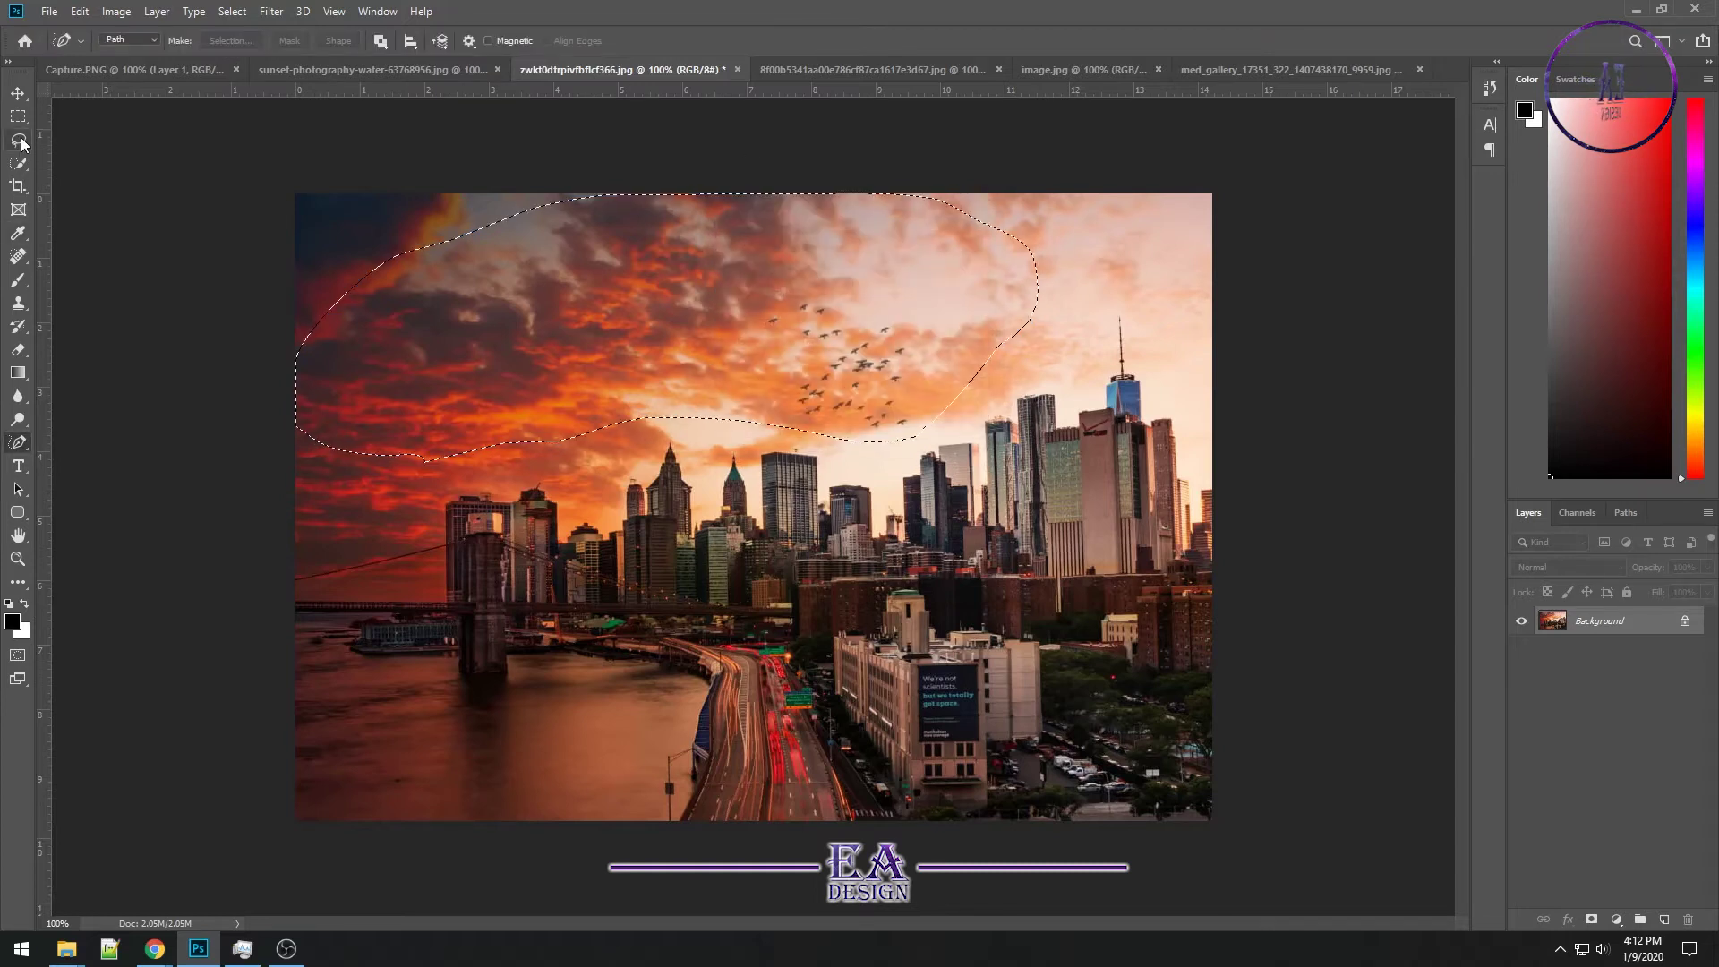
{"action": "key", "text": "v"}
{"action": "key", "text": "ctrl+c"}
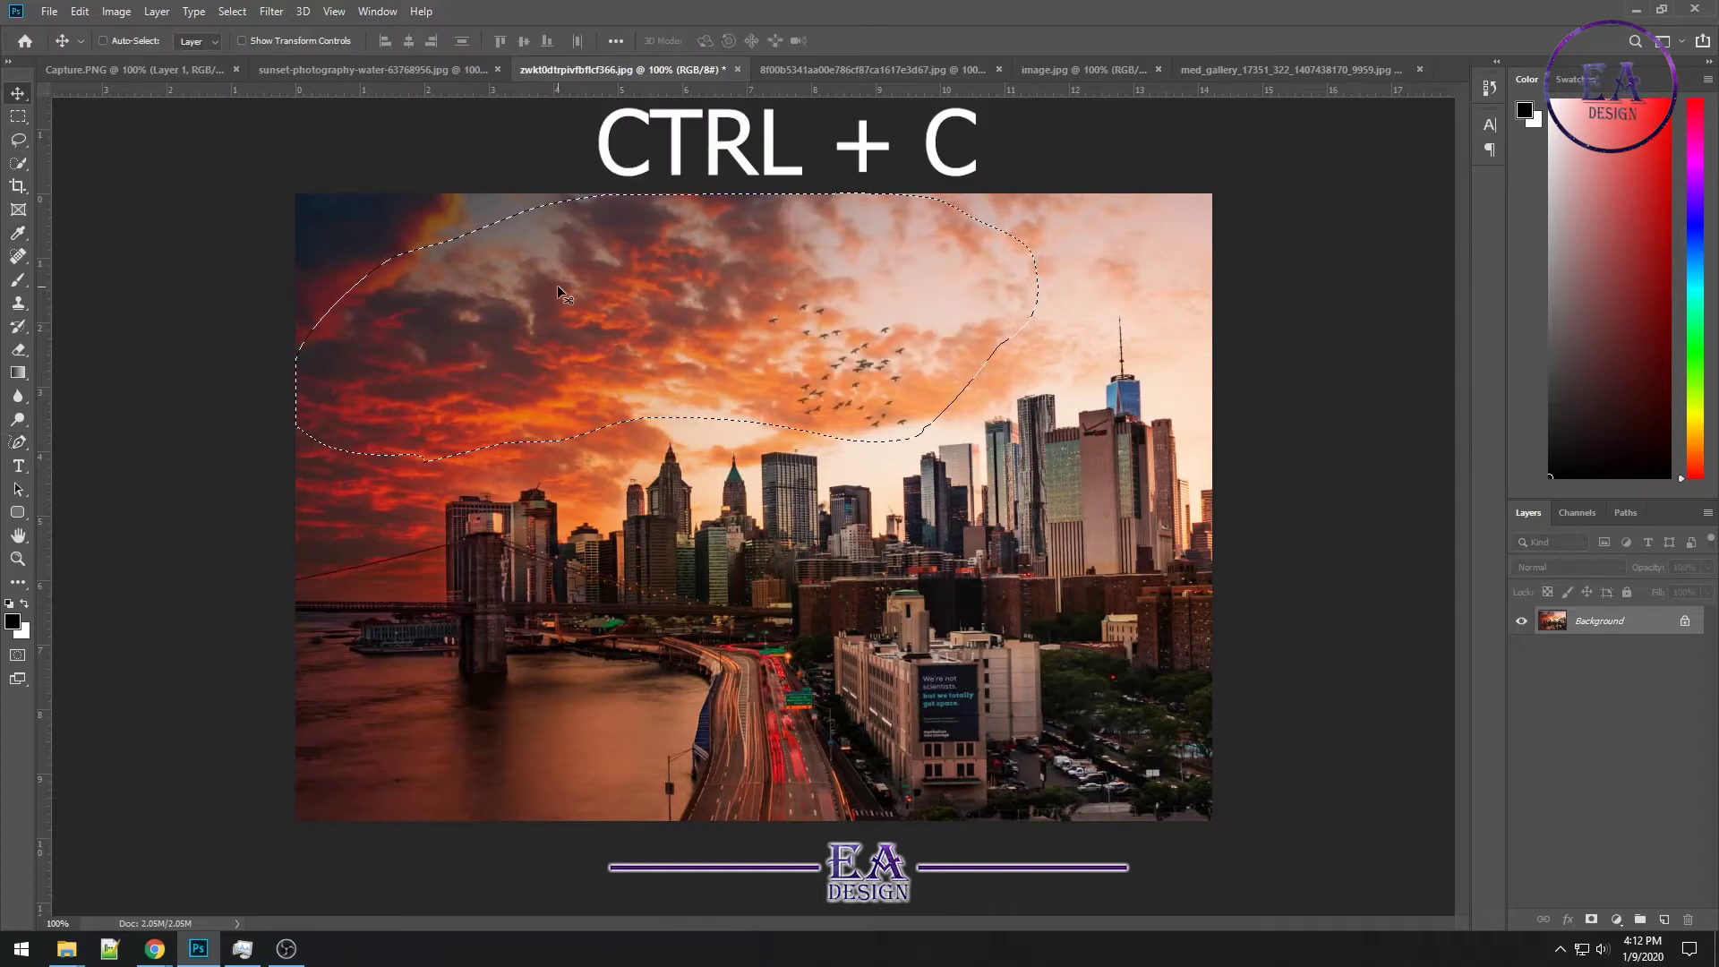
{"action": "left_click", "coordinate": [134, 69]}
{"action": "key", "text": "ctrl+v"}
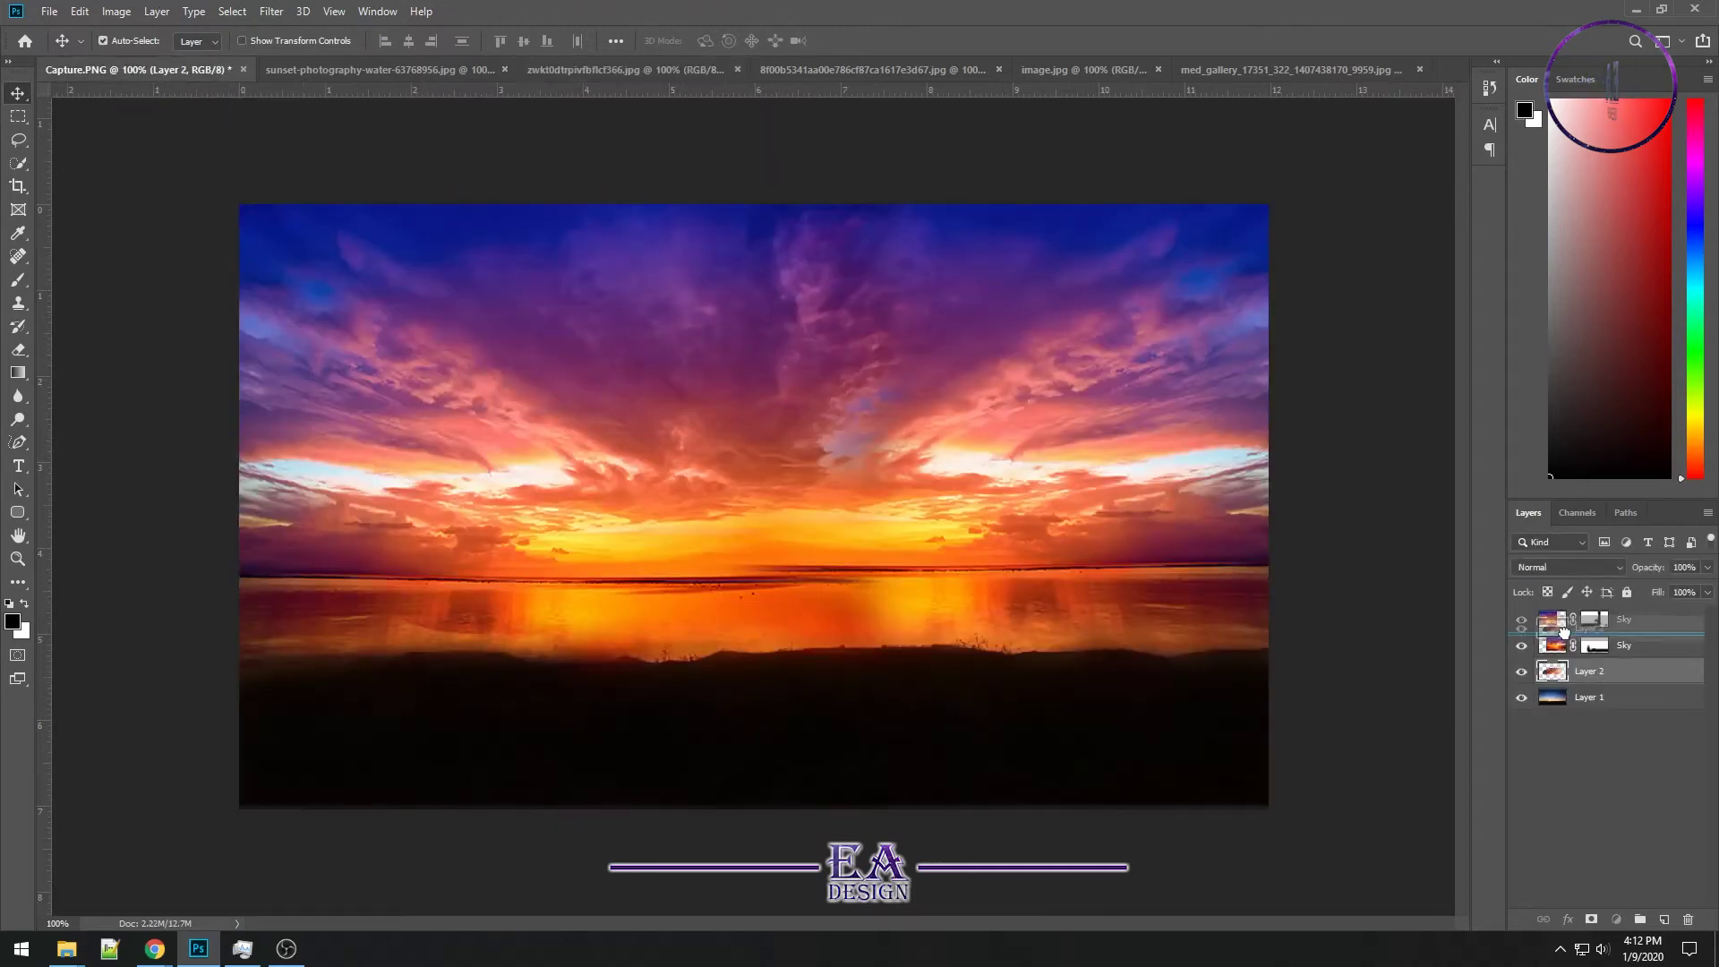
Move the cloud-and-birds layer to the top, position it over the upper sky, and add a mask
{"action": "left_click_drag", "start_coordinate": [1567, 683], "coordinate": [1562, 616]}
{"action": "left_click_drag", "start_coordinate": [841, 470], "coordinate": [767, 357]}
{"action": "left_click", "coordinate": [1592, 921]}
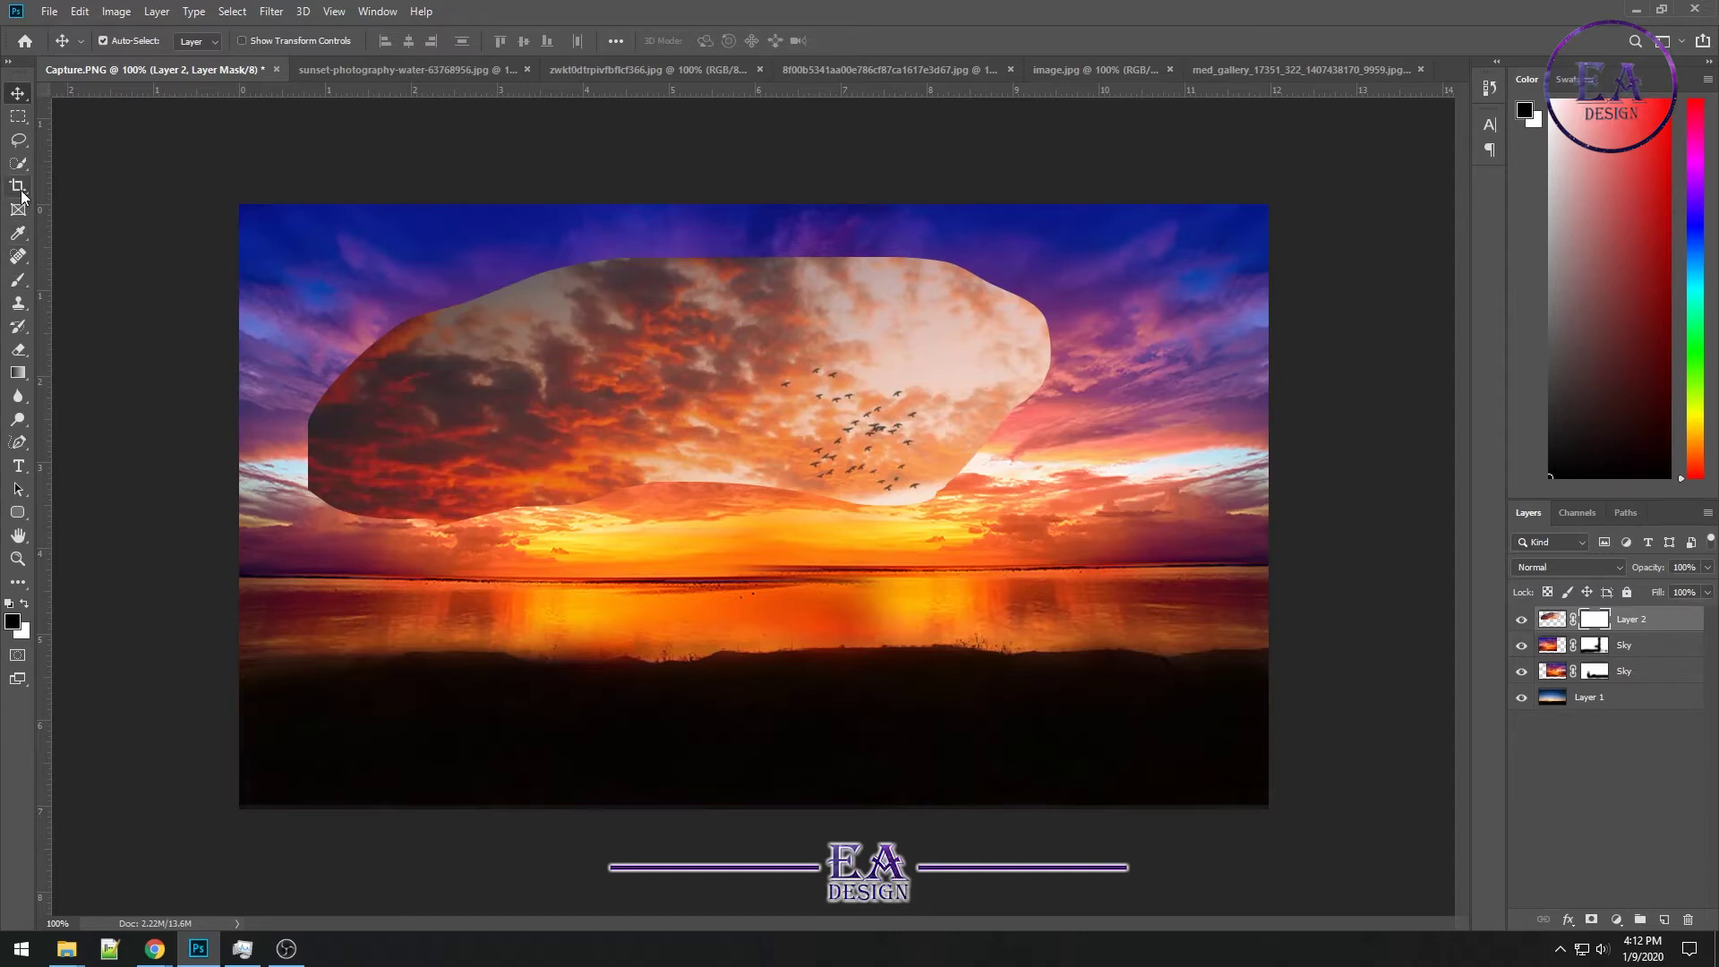
Set the Brush to about 41% opacity and 40% flow
{"action": "left_click", "coordinate": [18, 283]}
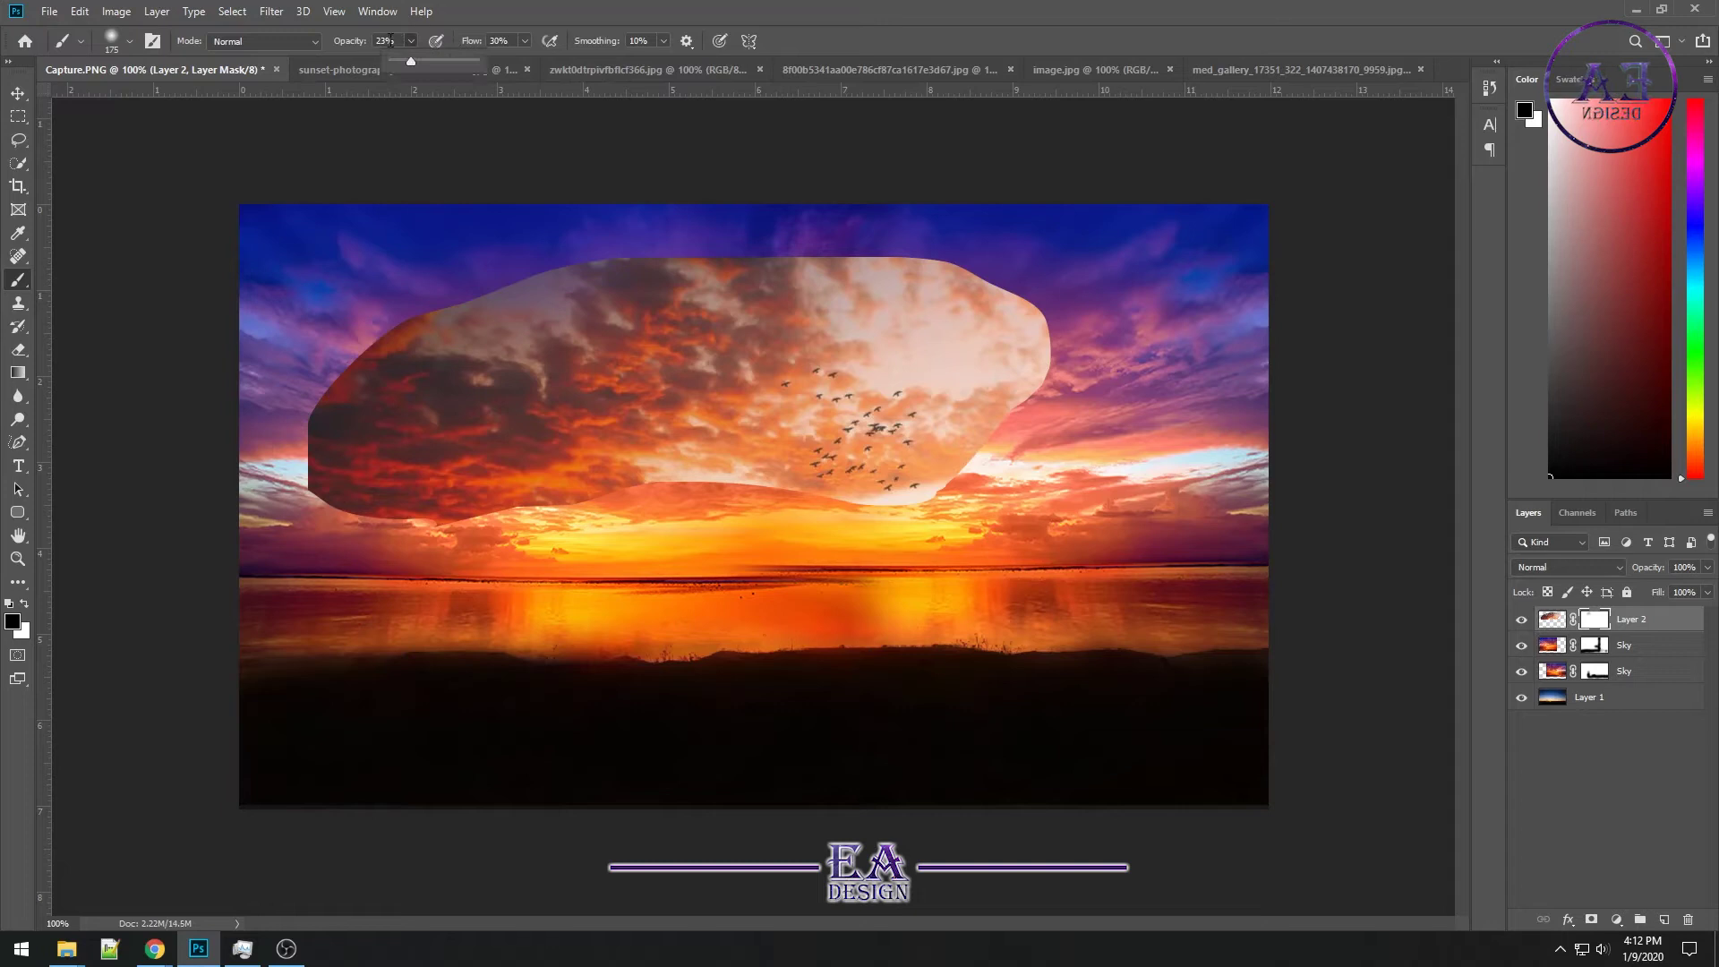
{"action": "left_click_drag", "start_coordinate": [423, 63], "coordinate": [426, 64]}
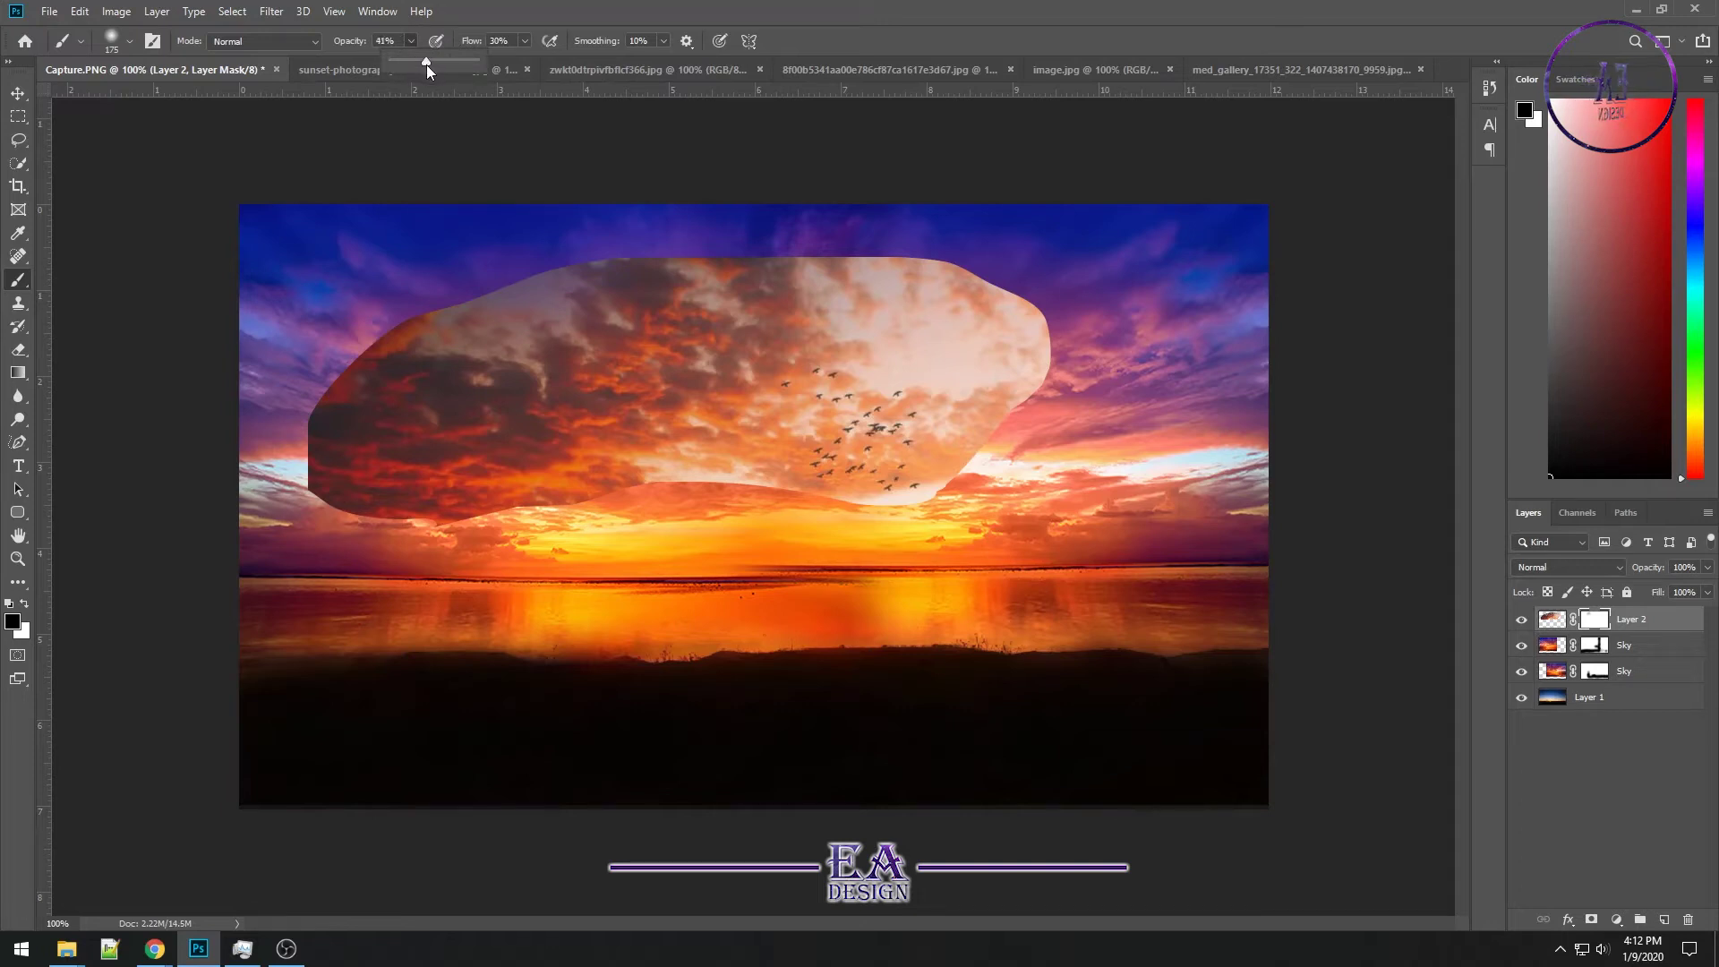
{"action": "left_click", "coordinate": [524, 41]}
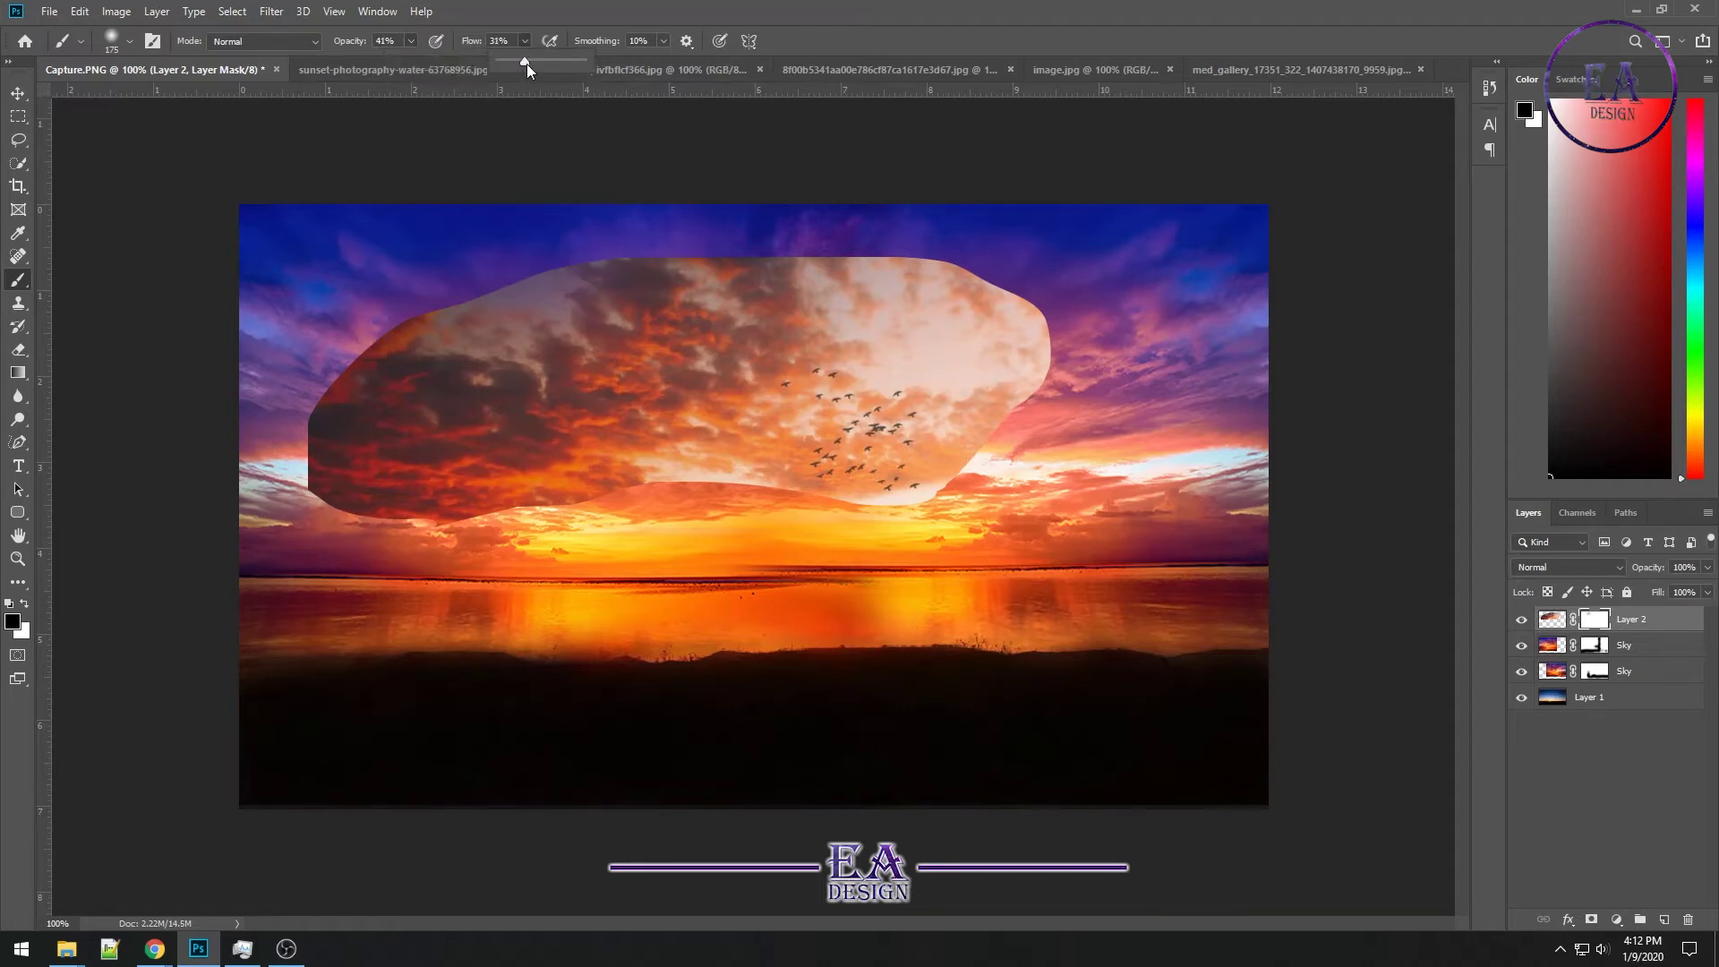
{"action": "left_click", "coordinate": [540, 255]}
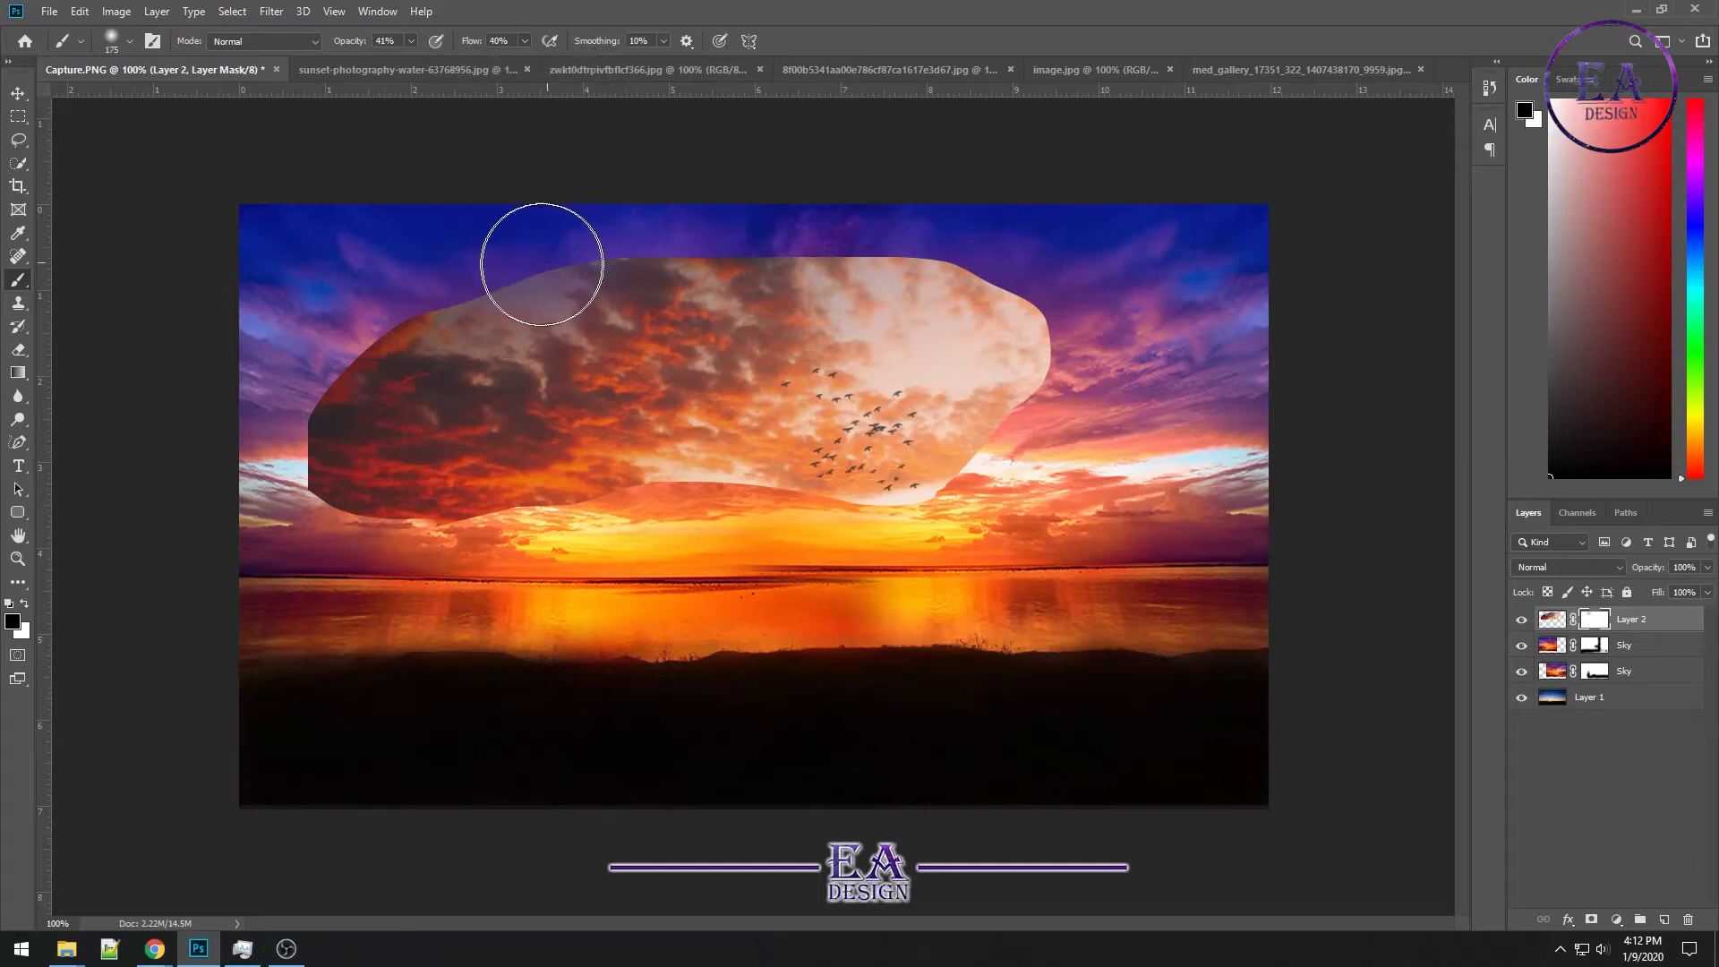
Mask away the cloud patch's hard top and upper-left edges with a size 90 brush
{"action": "mouse_move", "coordinate": [491, 280]}
{"action": "left_mouse_down"}
{"action": "mouse_move", "coordinate": [389, 337]}
{"action": "mouse_move", "coordinate": [433, 299]}
{"action": "mouse_move", "coordinate": [564, 277]}
{"action": "mouse_move", "coordinate": [422, 314]}
{"action": "mouse_move", "coordinate": [315, 420]}
{"action": "mouse_move", "coordinate": [327, 448]}
{"action": "mouse_move", "coordinate": [315, 383]}
{"action": "mouse_move", "coordinate": [326, 499]}
{"action": "mouse_move", "coordinate": [287, 498]}
{"action": "mouse_move", "coordinate": [576, 509]}
{"action": "mouse_move", "coordinate": [501, 501]}
{"action": "mouse_move", "coordinate": [439, 537]}
{"action": "mouse_move", "coordinate": [630, 518]}
{"action": "mouse_move", "coordinate": [462, 531]}
{"action": "mouse_move", "coordinate": [705, 501]}
{"action": "mouse_move", "coordinate": [716, 470]}
{"action": "mouse_move", "coordinate": [752, 472]}
{"action": "mouse_move", "coordinate": [662, 448]}
{"action": "mouse_move", "coordinate": [886, 537]}
{"action": "mouse_move", "coordinate": [994, 465]}
{"action": "mouse_move", "coordinate": [1050, 352]}
{"action": "left_mouse_up"}
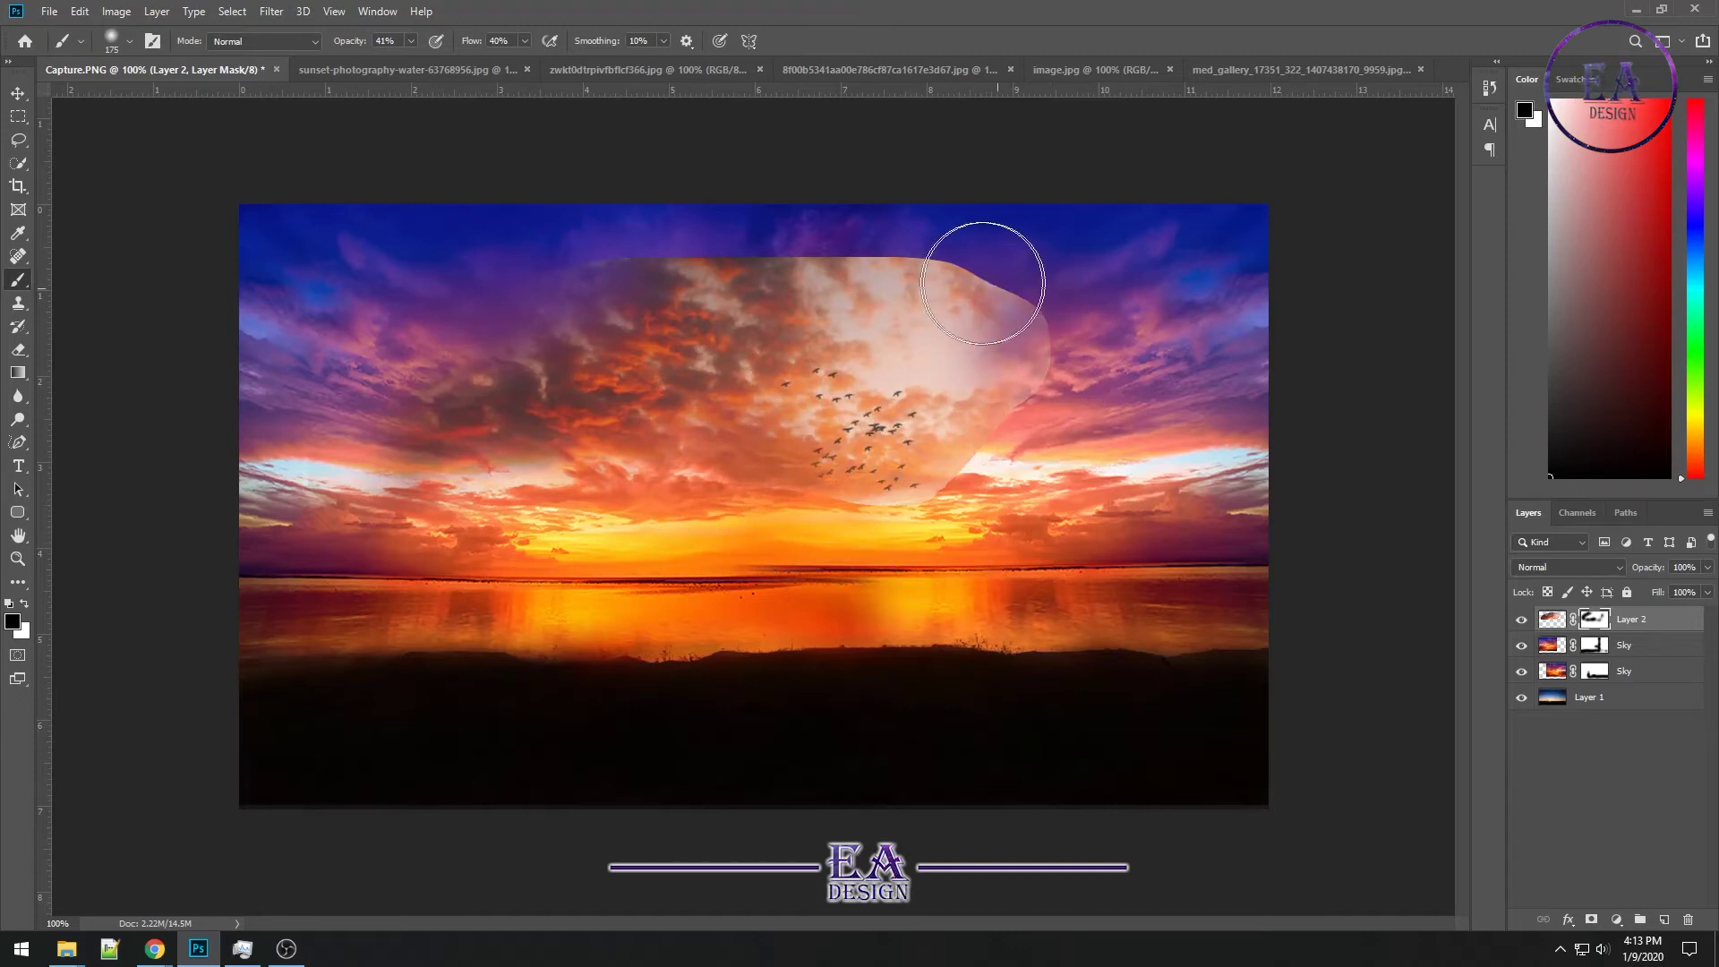
{"action": "key", "text": "bracketleft"}
{"action": "key", "text": "bracketleft"}
{"action": "key", "text": "bracketleft"}
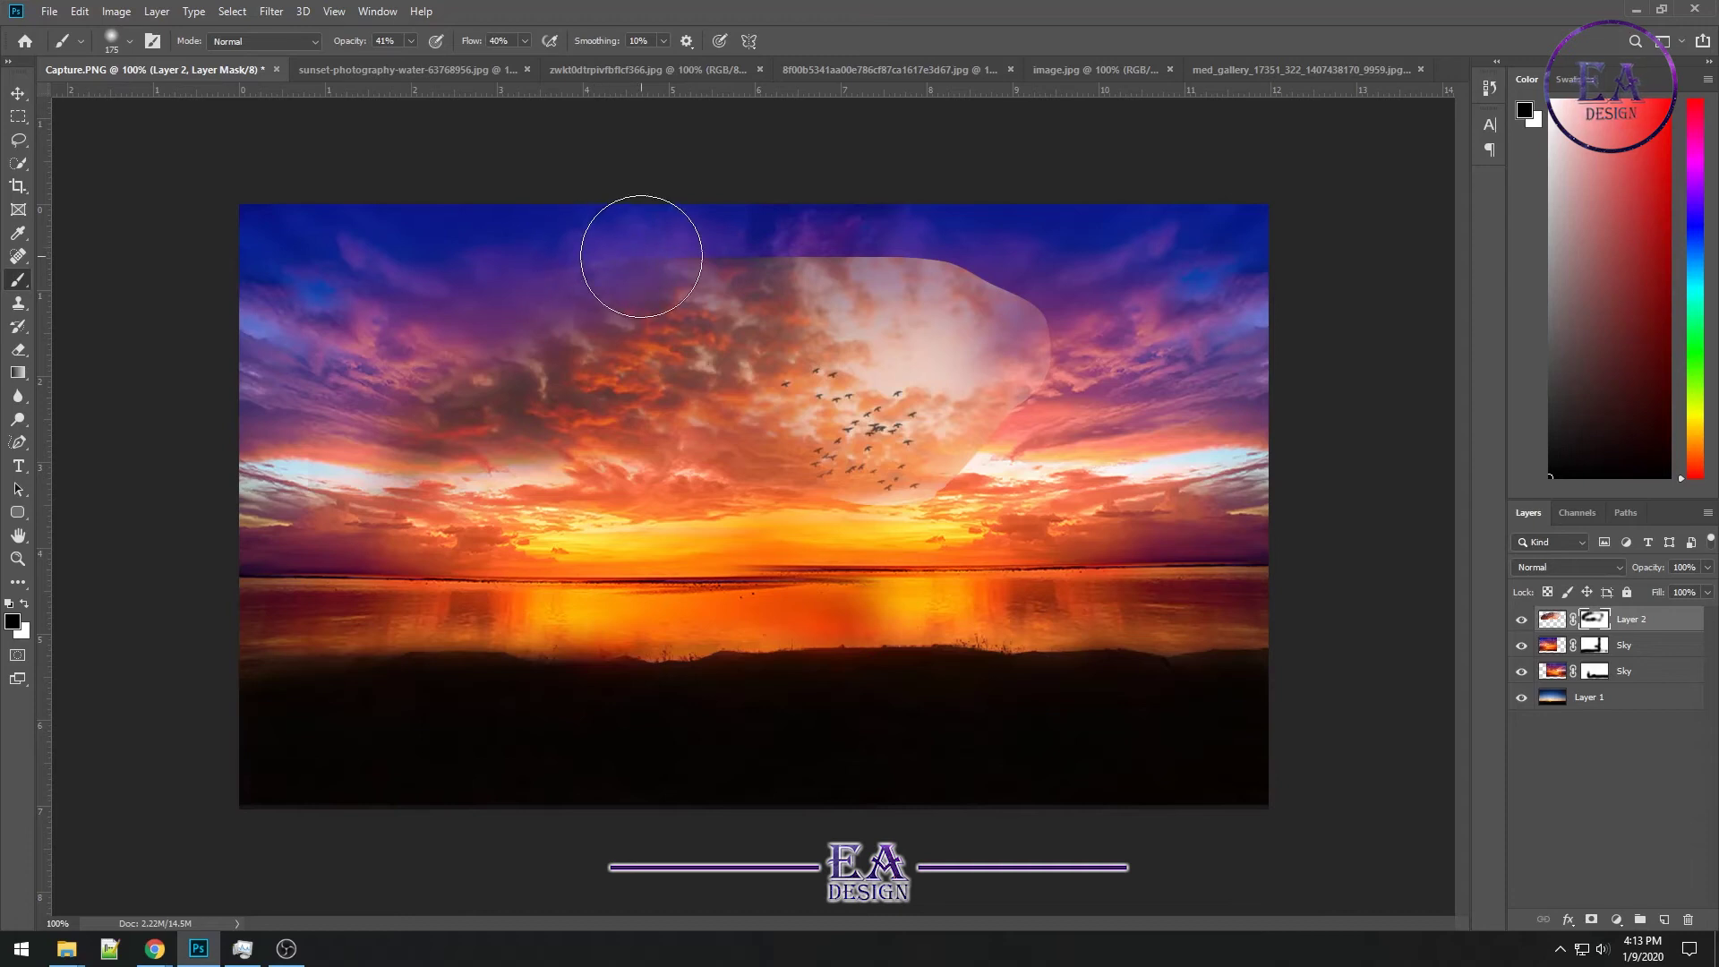
{"action": "left_click_drag", "start_coordinate": [637, 256], "coordinate": [626, 262]}
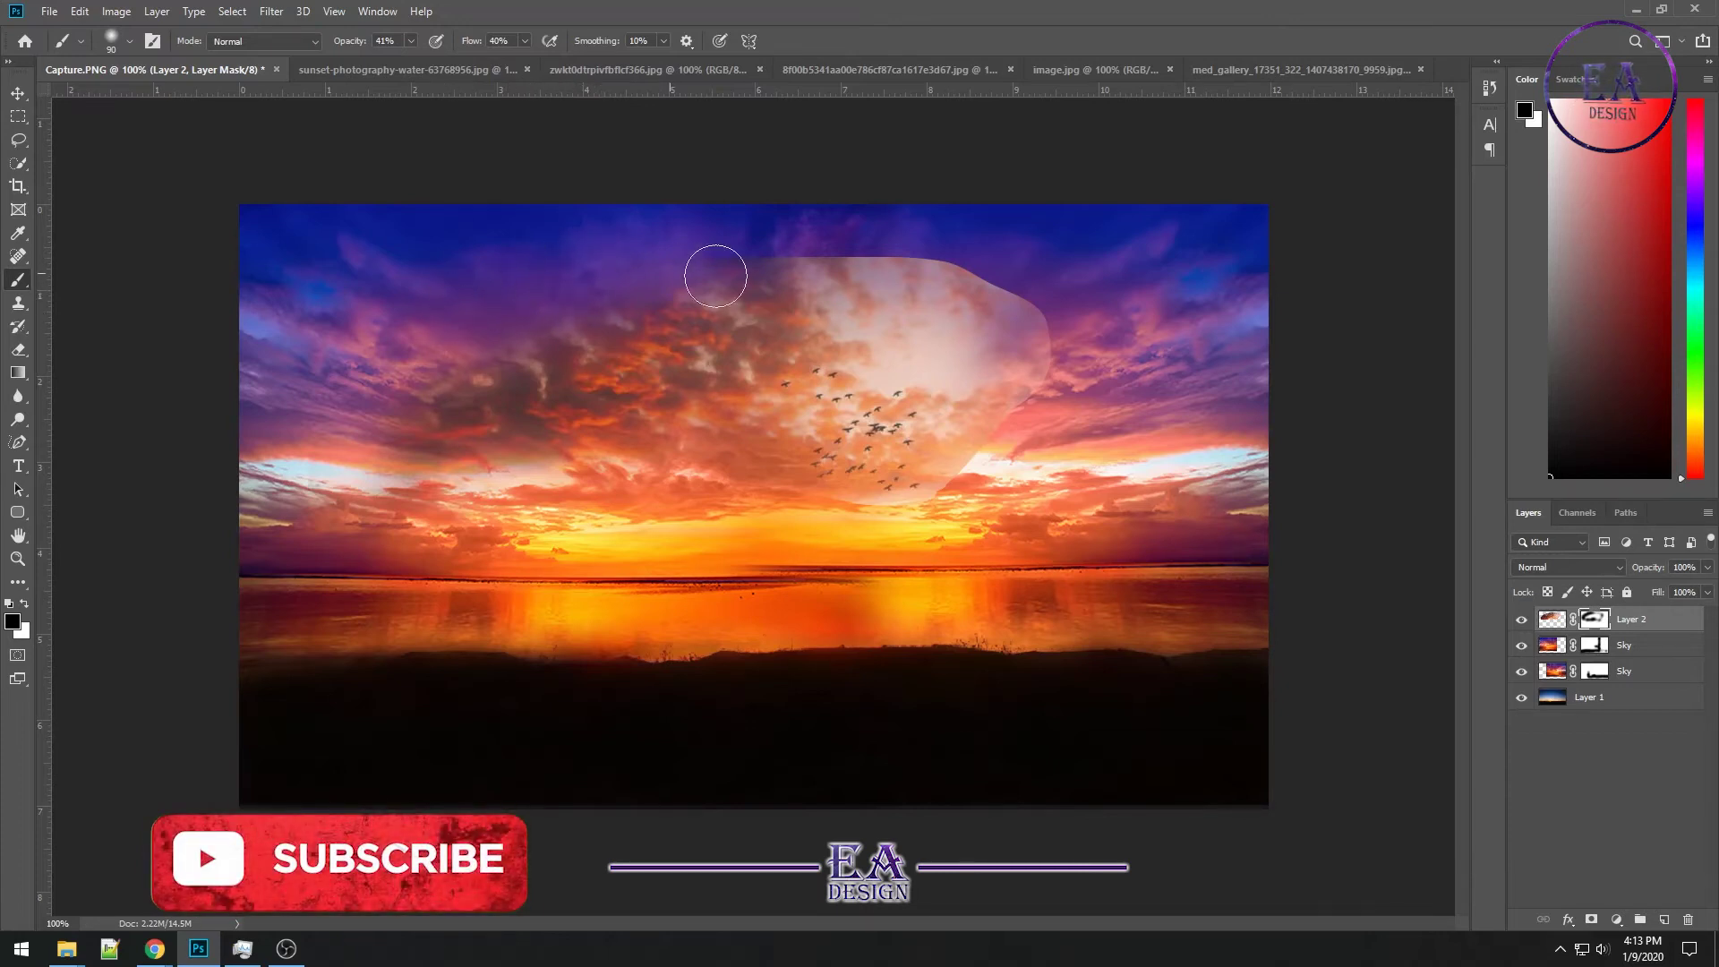
{"action": "left_click_drag", "start_coordinate": [808, 261], "coordinate": [777, 260]}
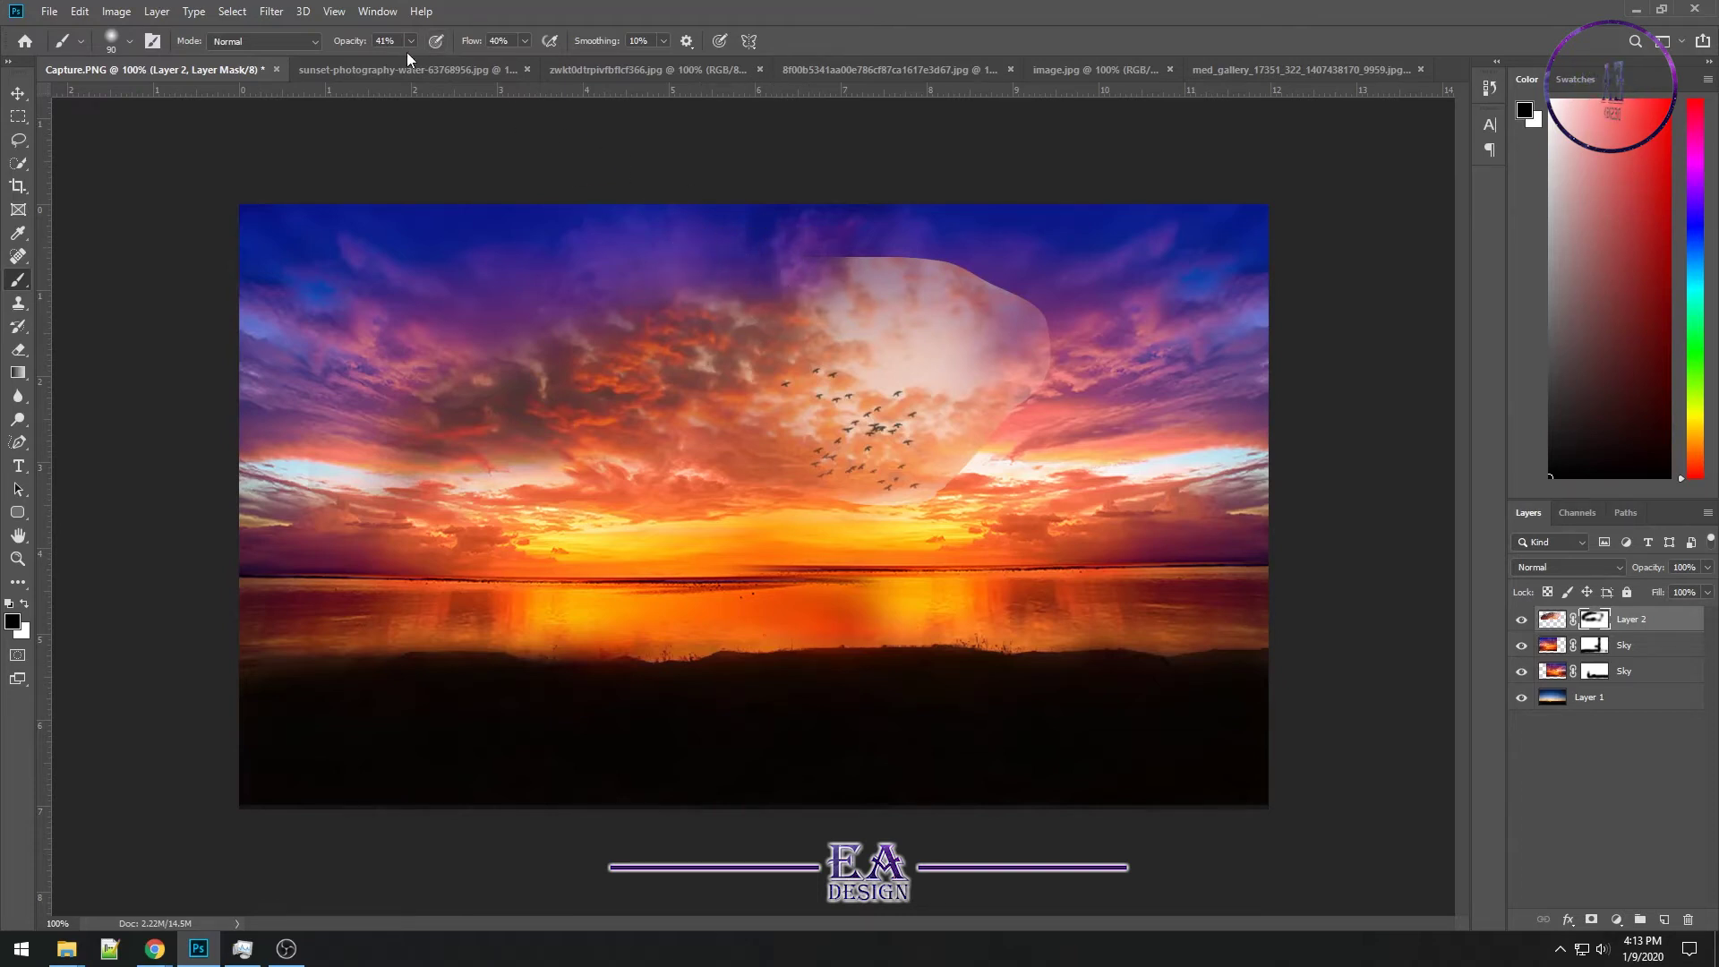
{"action": "type", "text": "65"}
{"action": "left_click_drag", "start_coordinate": [811, 266], "coordinate": [864, 262]}
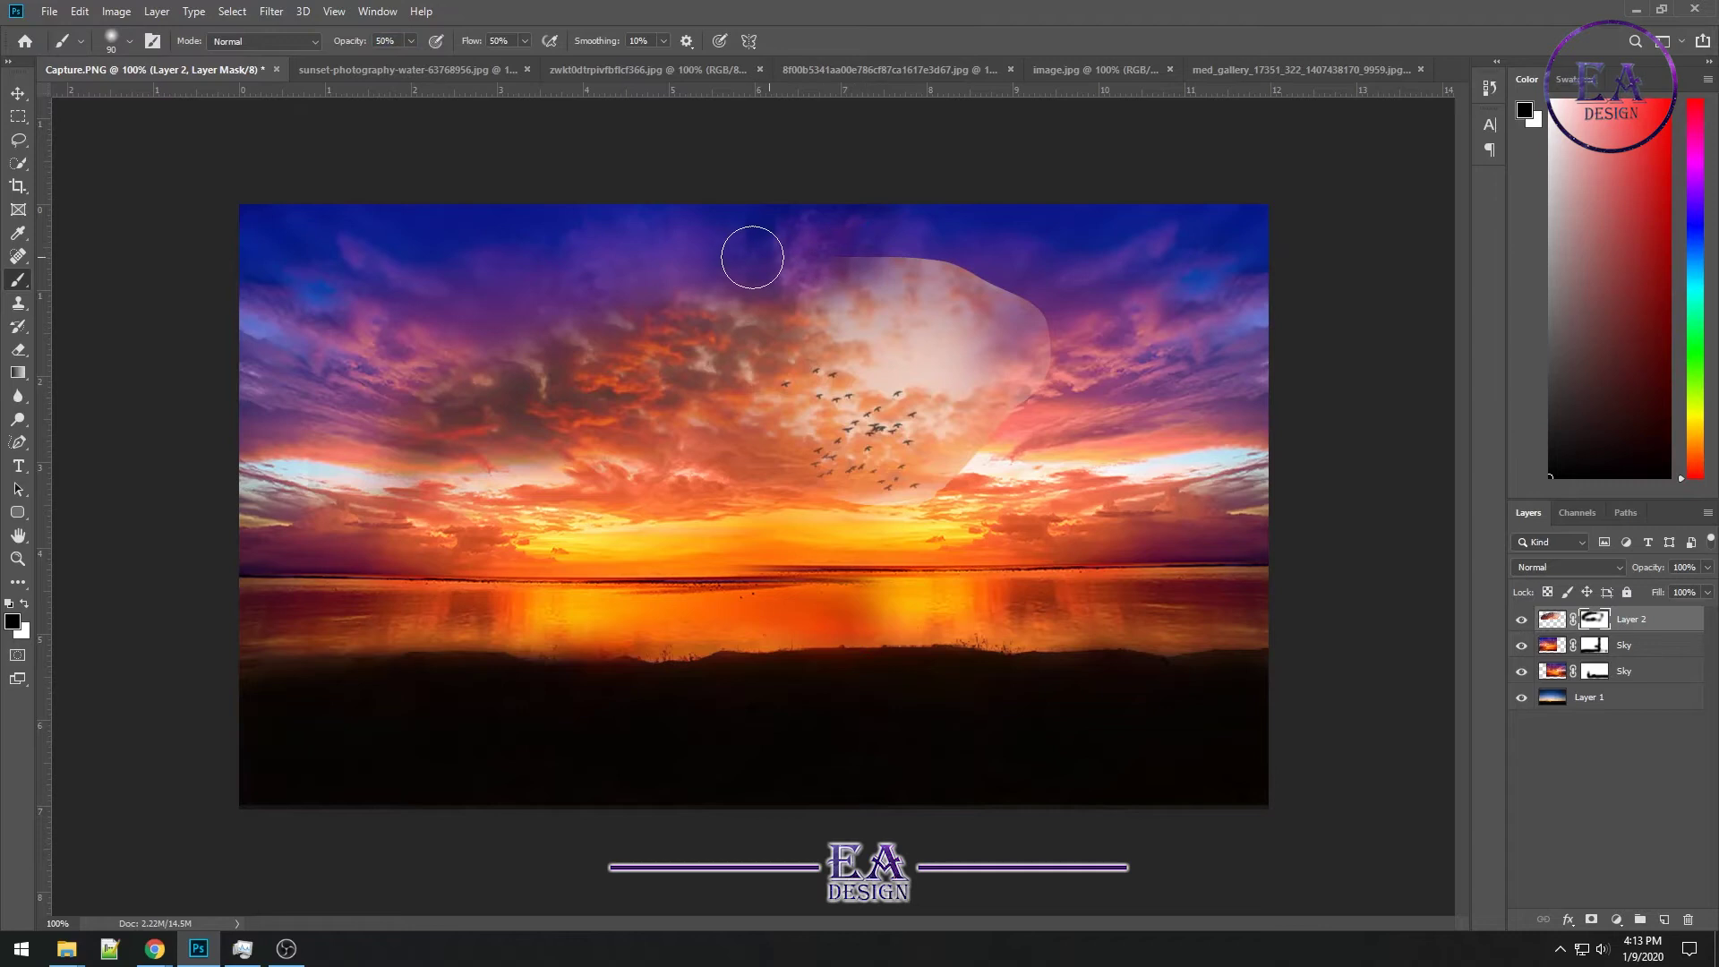
Blend the bright sky patch around the birds into the clouds with a size 150 brush
{"action": "left_click_drag", "start_coordinate": [431, 320], "coordinate": [626, 448]}
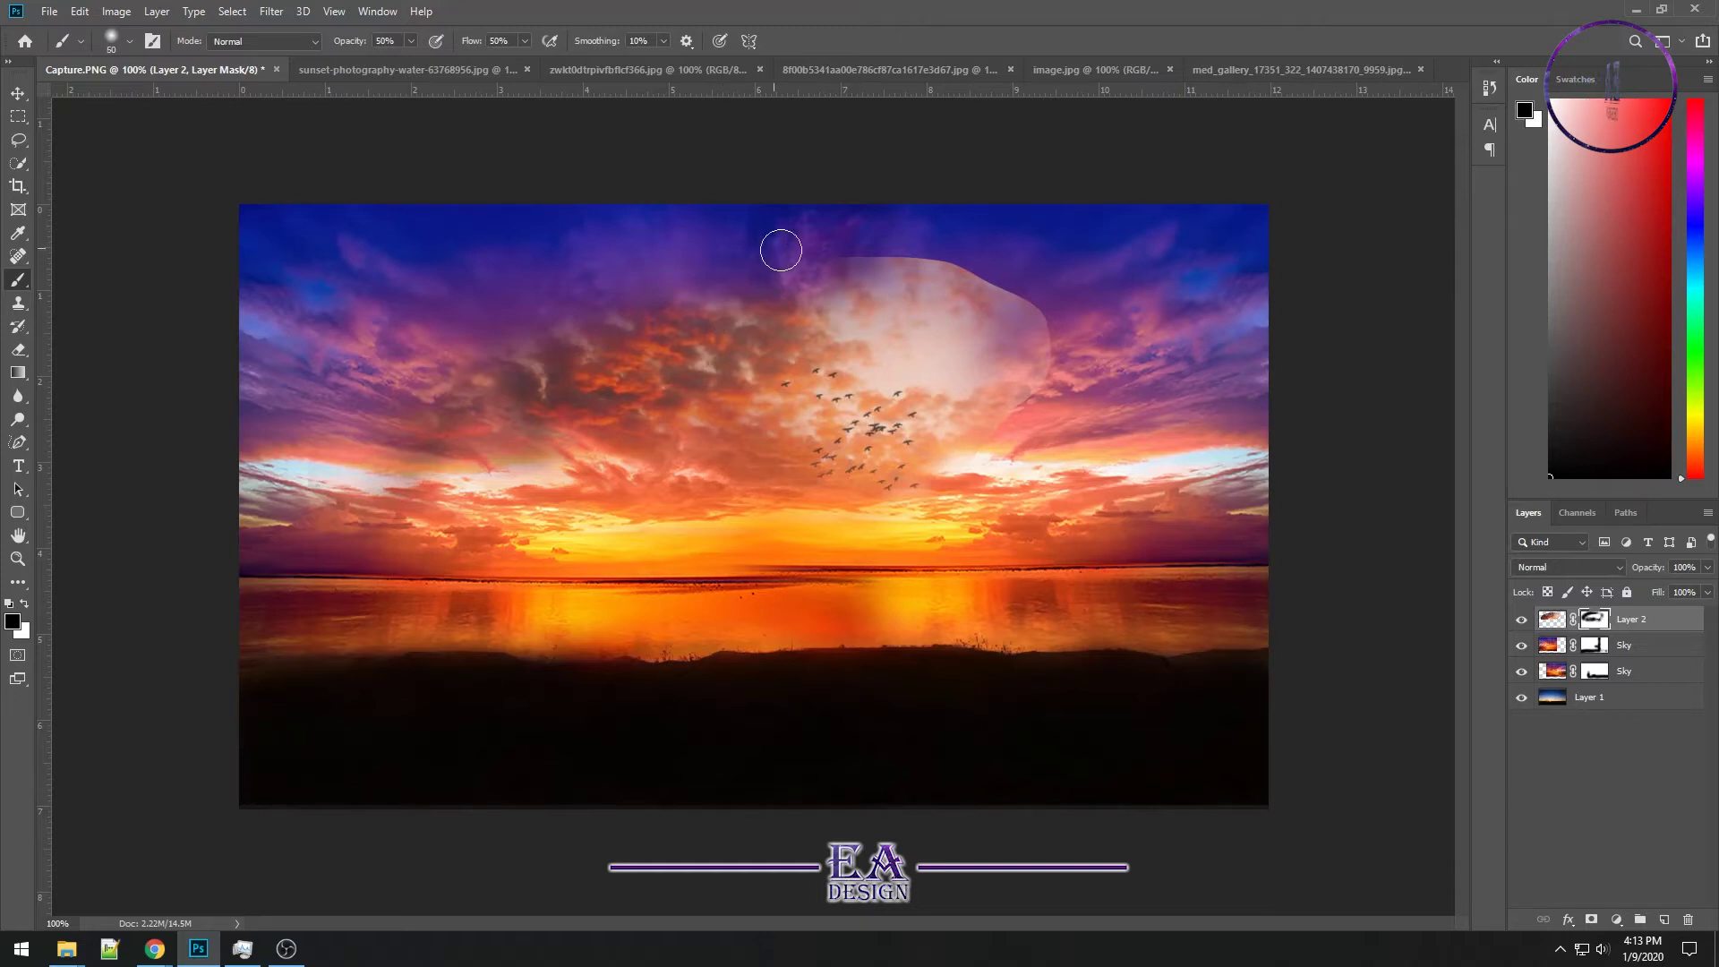
{"action": "mouse_move", "coordinate": [858, 265]}
{"action": "left_mouse_down"}
{"action": "mouse_move", "coordinate": [920, 248]}
{"action": "mouse_move", "coordinate": [836, 254]}
{"action": "mouse_move", "coordinate": [982, 276]}
{"action": "mouse_move", "coordinate": [945, 265]}
{"action": "mouse_move", "coordinate": [1028, 314]}
{"action": "mouse_move", "coordinate": [1045, 359]}
{"action": "left_mouse_up"}
{"action": "mouse_move", "coordinate": [1001, 297]}
{"action": "left_mouse_down"}
{"action": "mouse_move", "coordinate": [905, 257]}
{"action": "mouse_move", "coordinate": [1009, 298]}
{"action": "mouse_move", "coordinate": [921, 260]}
{"action": "mouse_move", "coordinate": [1000, 287]}
{"action": "left_mouse_up"}
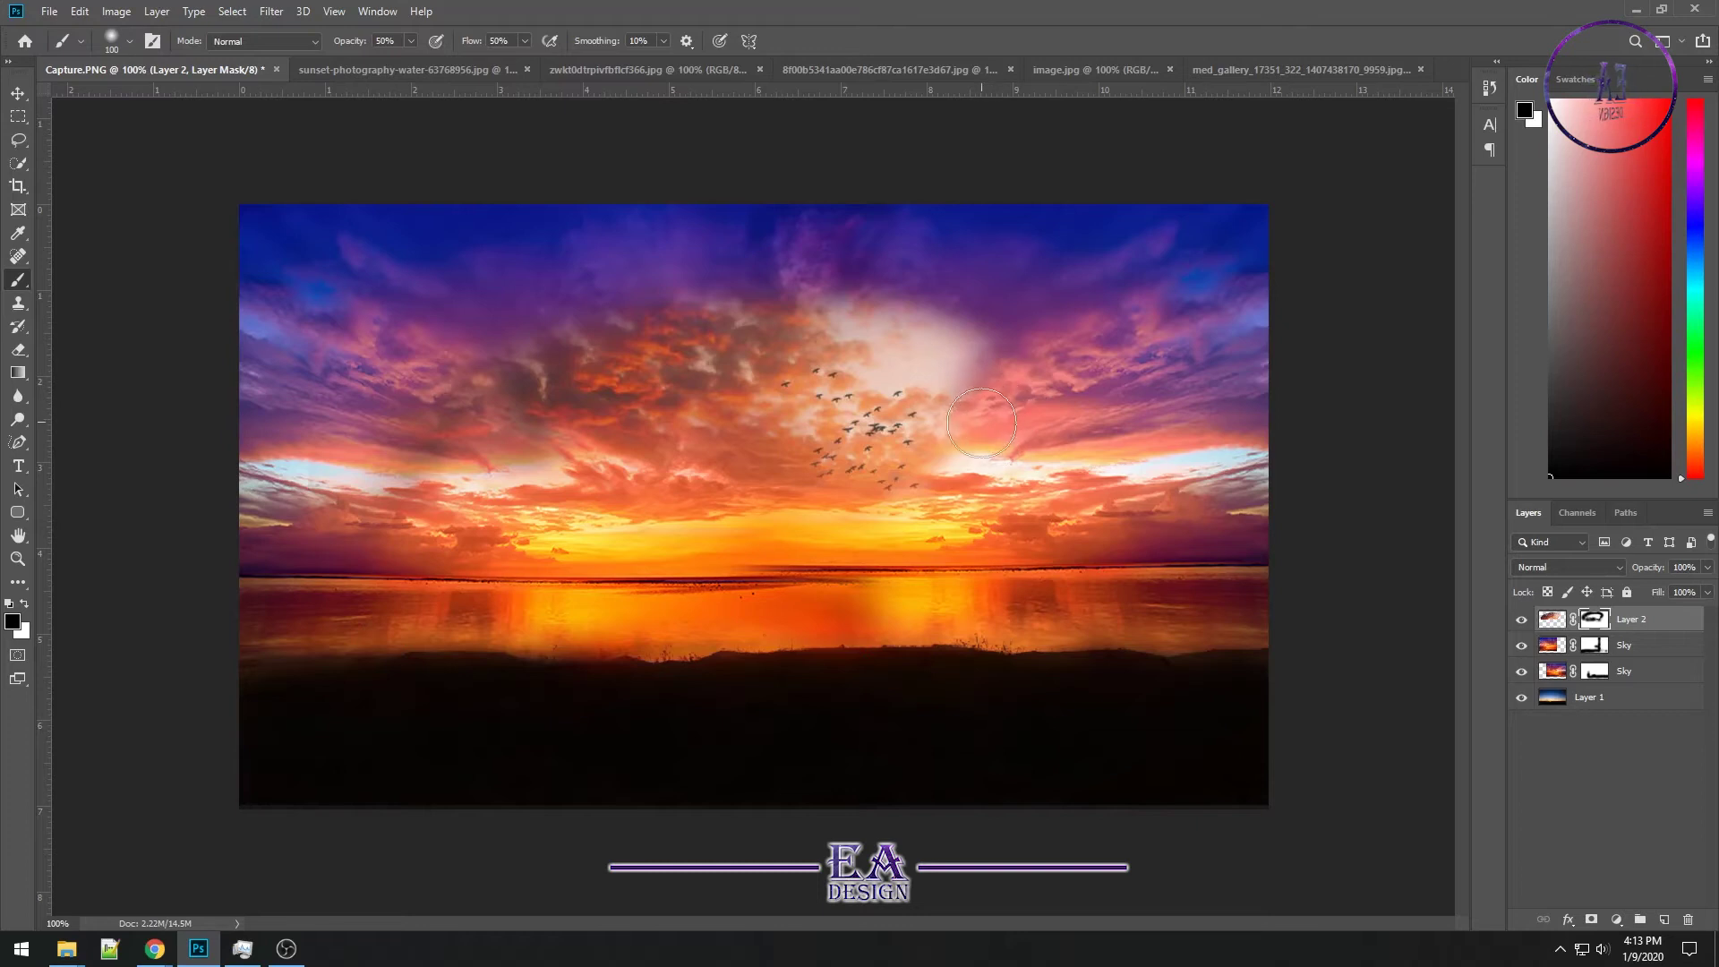
{"action": "key", "text": "bracketright"}
{"action": "key", "text": "bracketright"}
{"action": "mouse_move", "coordinate": [993, 356]}
{"action": "left_mouse_down"}
{"action": "mouse_move", "coordinate": [978, 326]}
{"action": "mouse_move", "coordinate": [882, 268]}
{"action": "mouse_move", "coordinate": [1035, 296]}
{"action": "mouse_move", "coordinate": [786, 300]}
{"action": "mouse_move", "coordinate": [844, 276]}
{"action": "mouse_move", "coordinate": [1035, 337]}
{"action": "mouse_move", "coordinate": [1005, 337]}
{"action": "mouse_move", "coordinate": [766, 289]}
{"action": "mouse_move", "coordinate": [767, 365]}
{"action": "mouse_move", "coordinate": [973, 531]}
{"action": "left_mouse_up"}
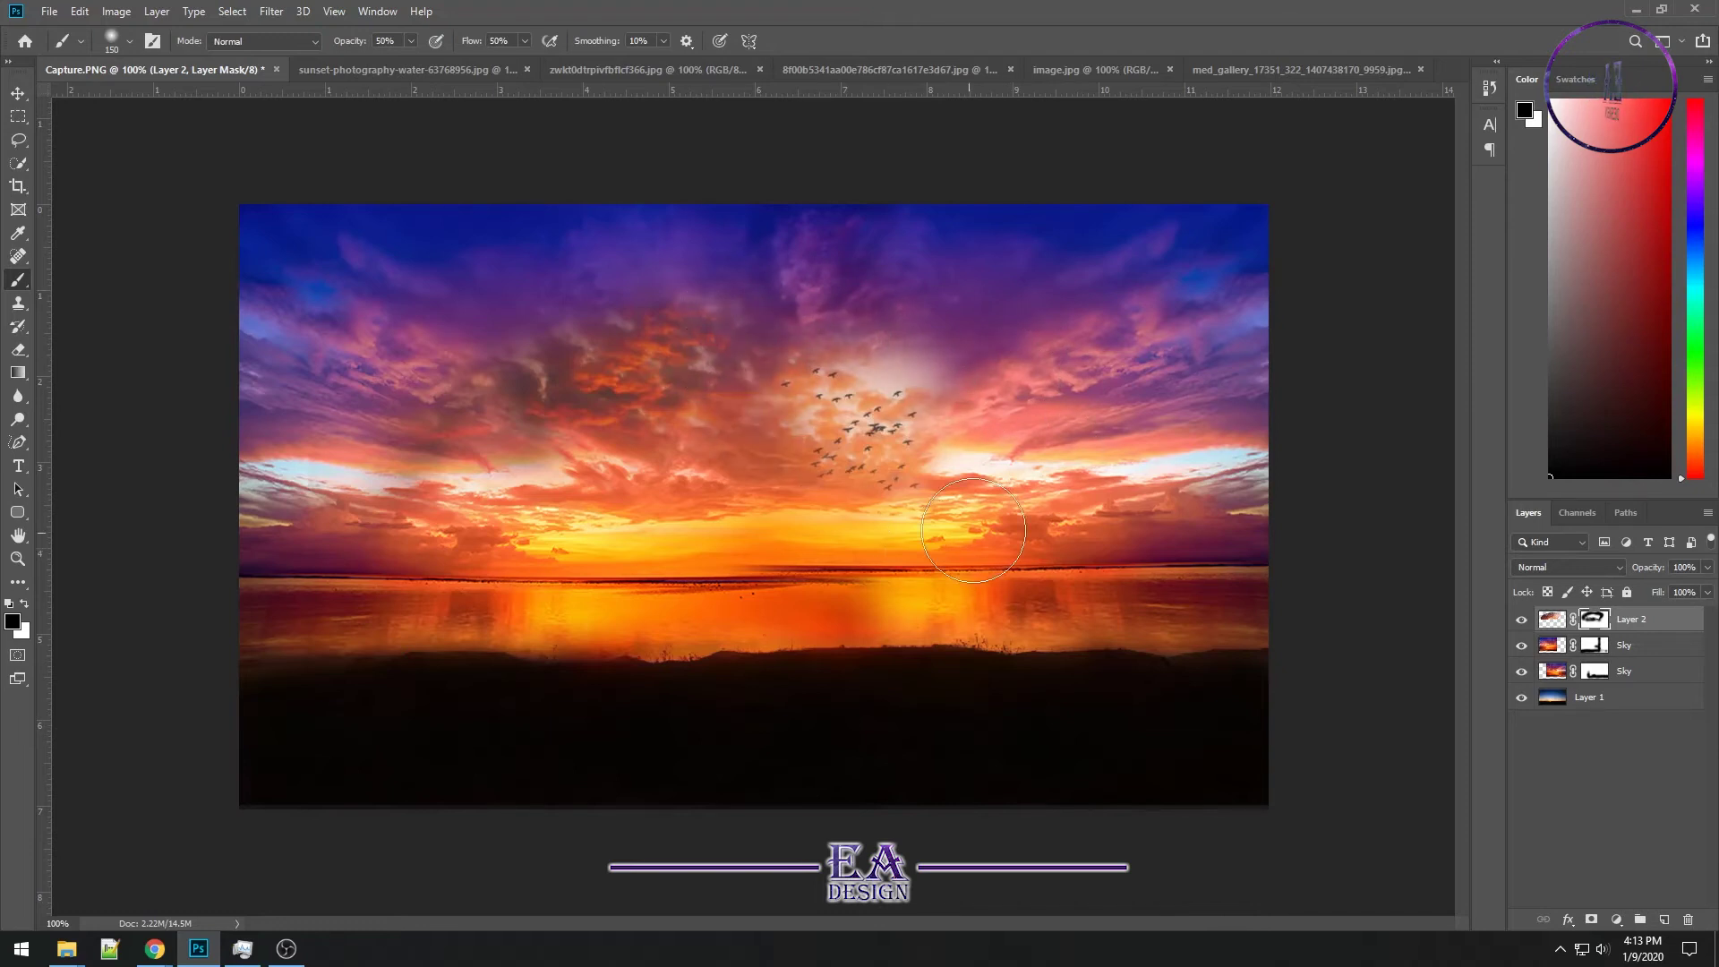
{"action": "mouse_move", "coordinate": [874, 304]}
{"action": "left_mouse_down"}
{"action": "mouse_move", "coordinate": [967, 364]}
{"action": "mouse_move", "coordinate": [614, 395]}
{"action": "mouse_move", "coordinate": [1014, 582]}
{"action": "left_mouse_up"}
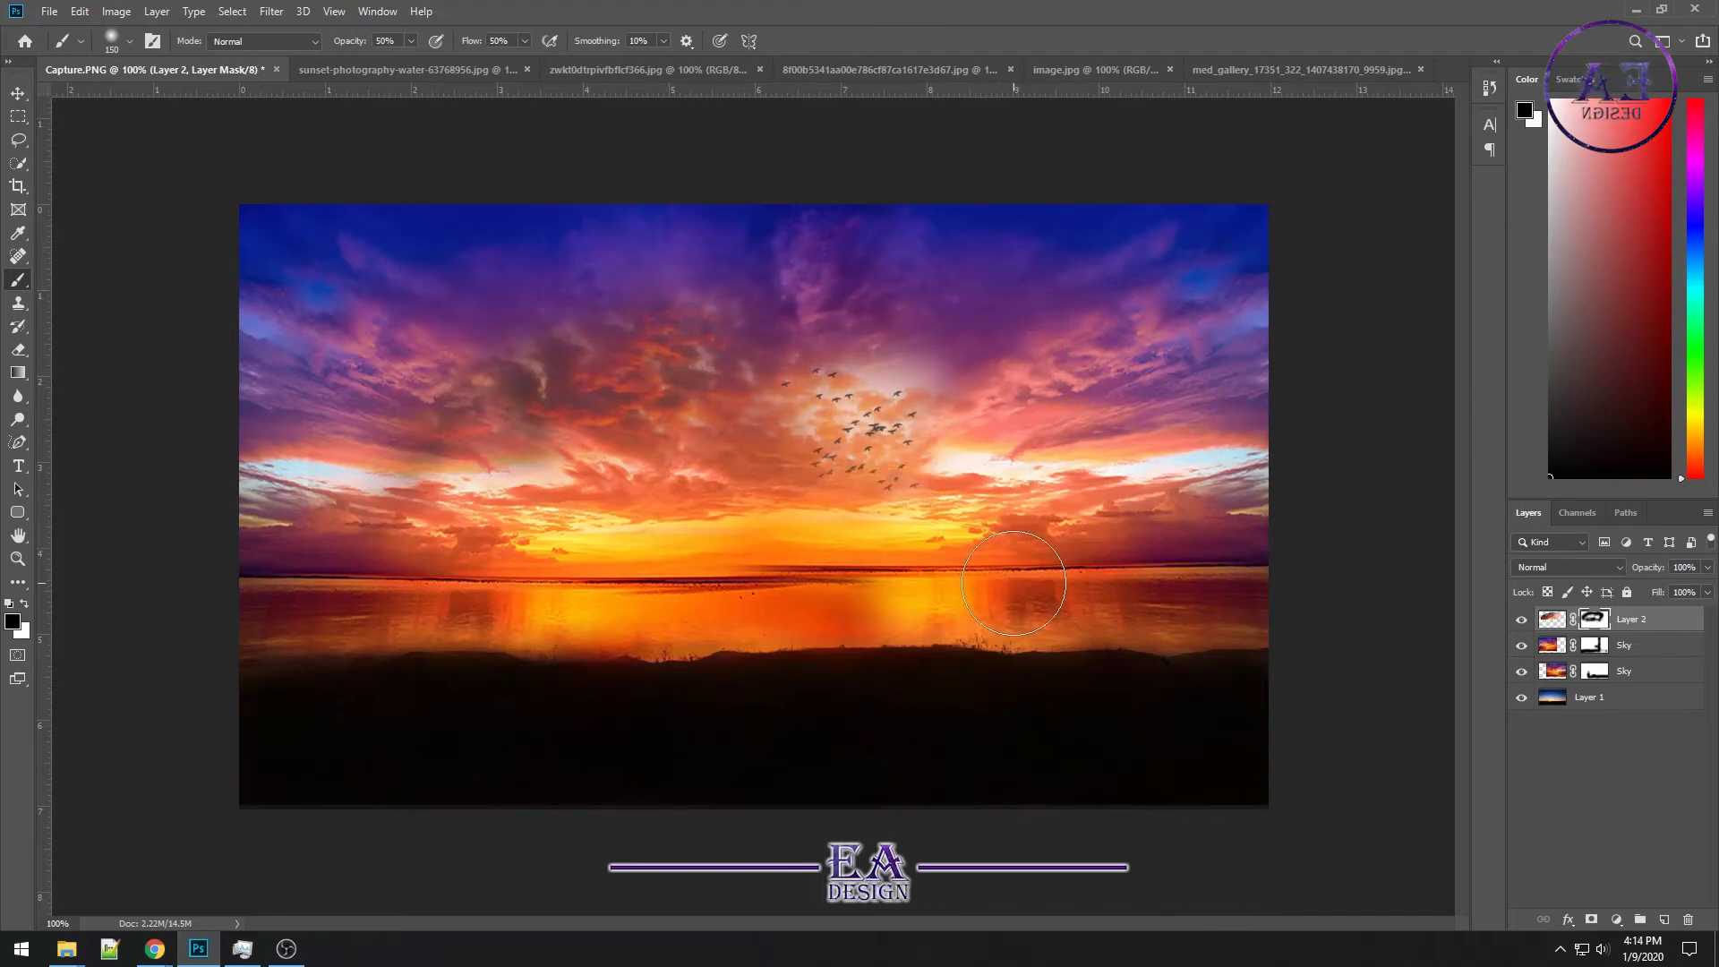
In the Milky Way photo, marquee-select its left portion
{"action": "left_click", "coordinate": [437, 69]}
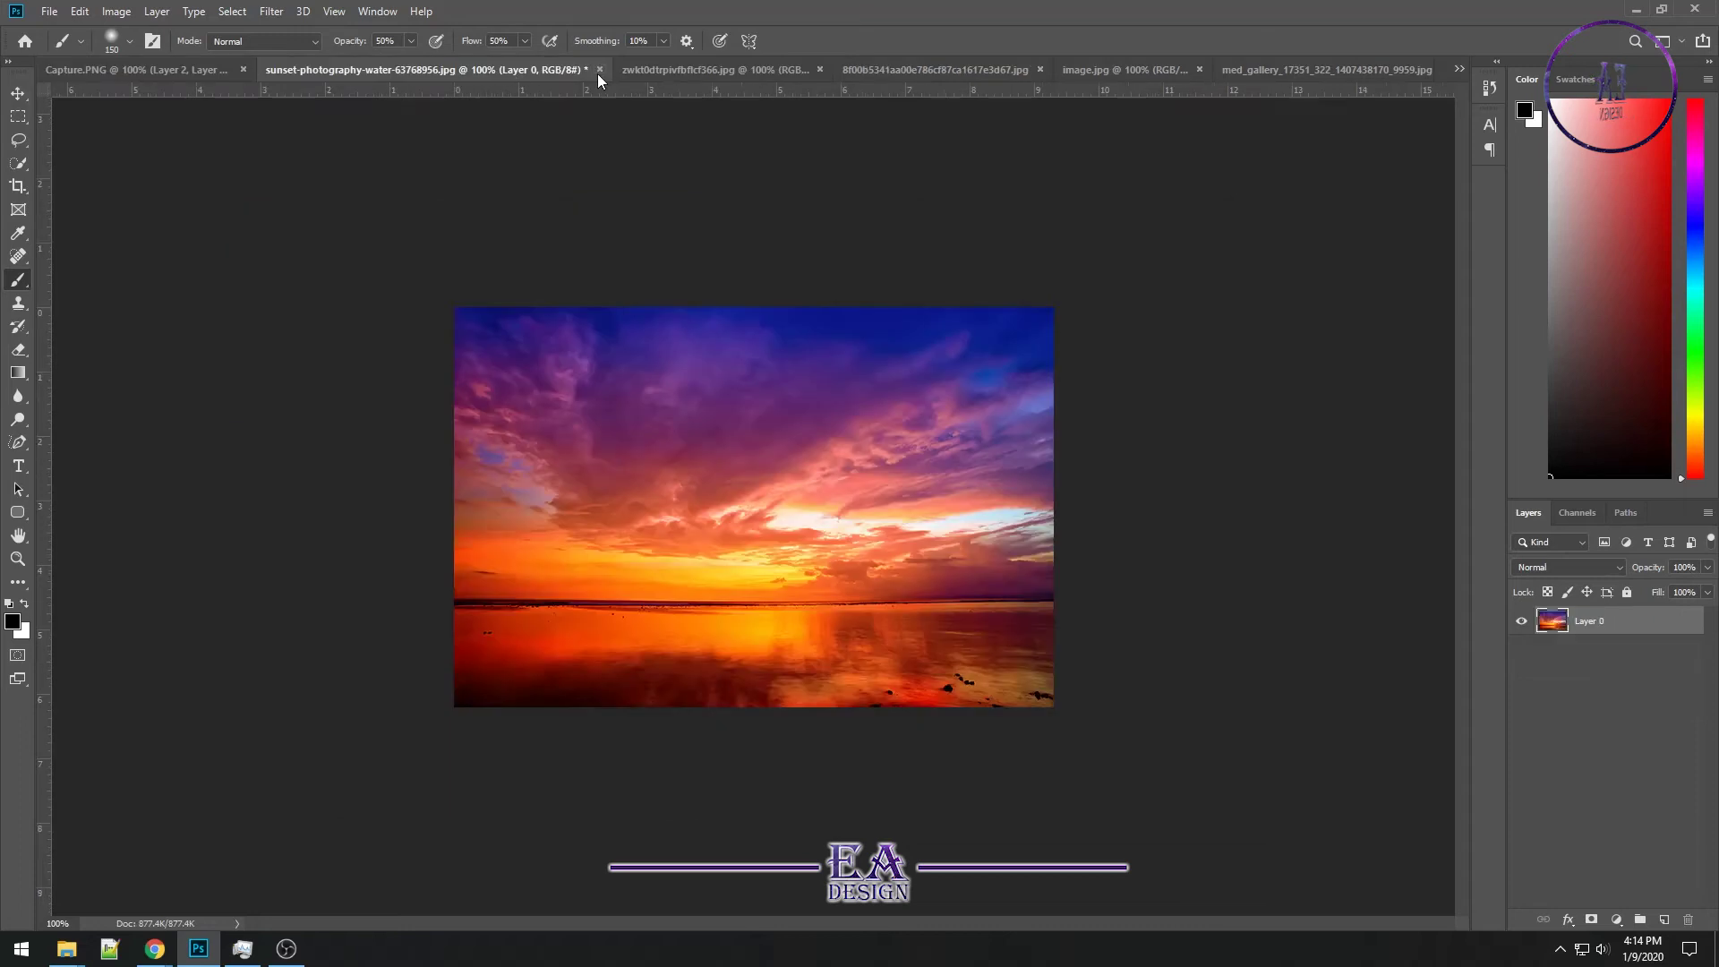
{"action": "left_click", "coordinate": [682, 70]}
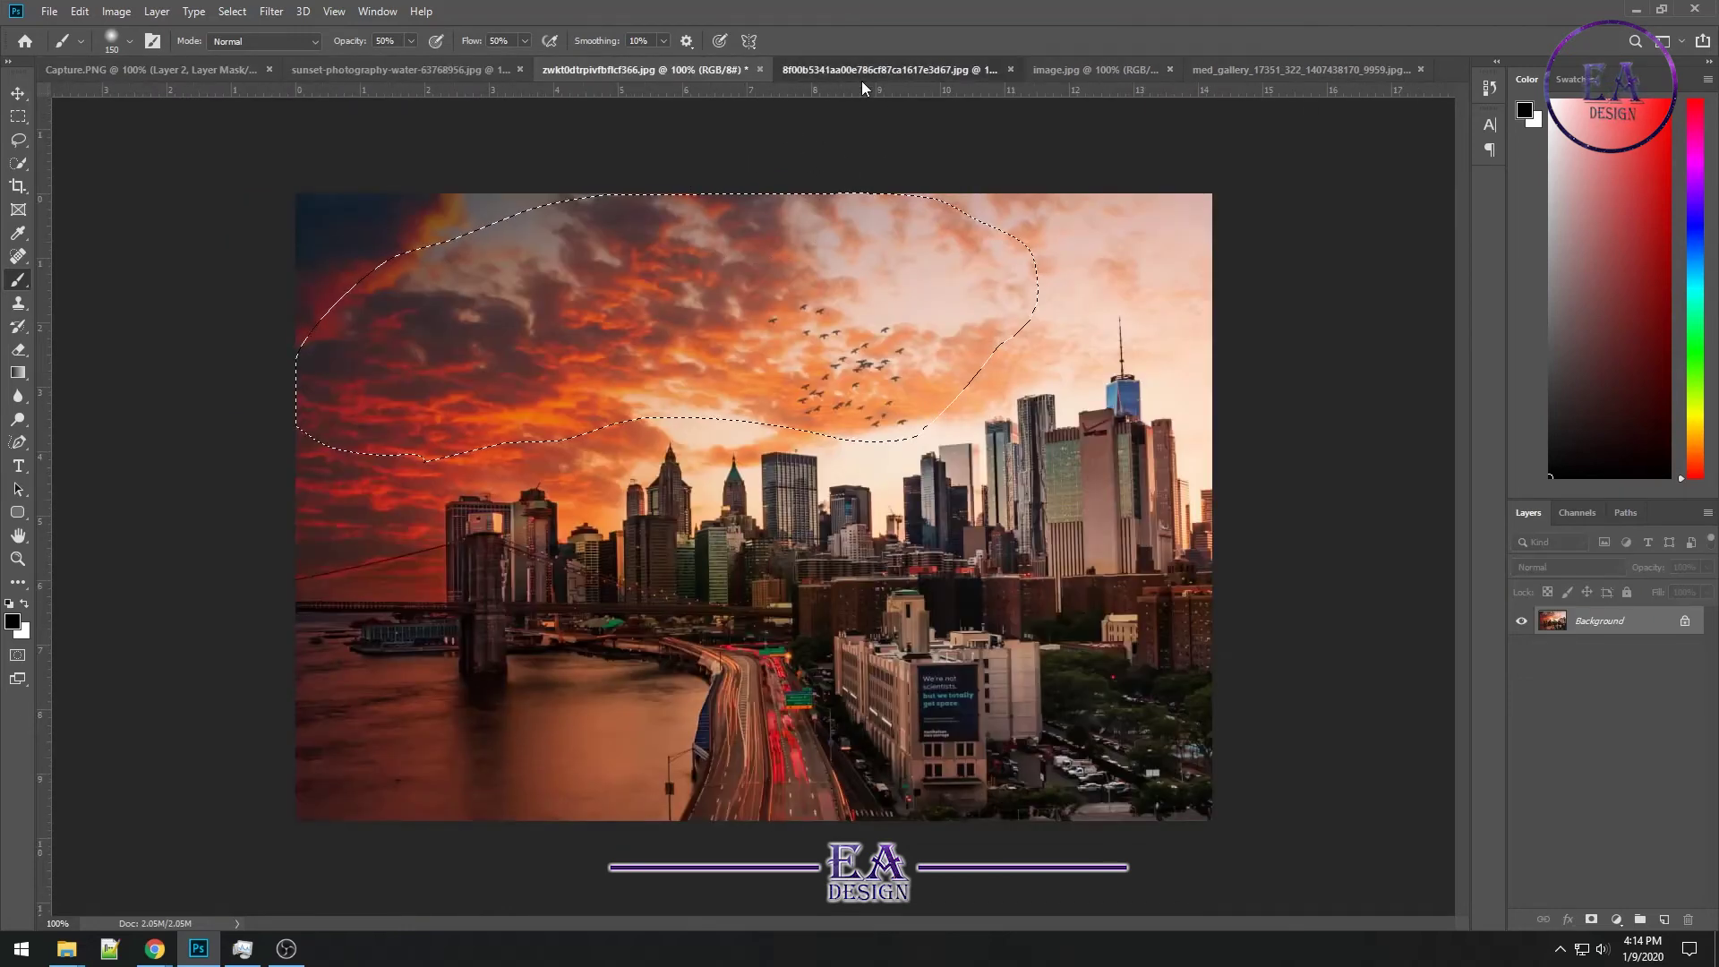
{"action": "left_click", "coordinate": [1087, 70]}
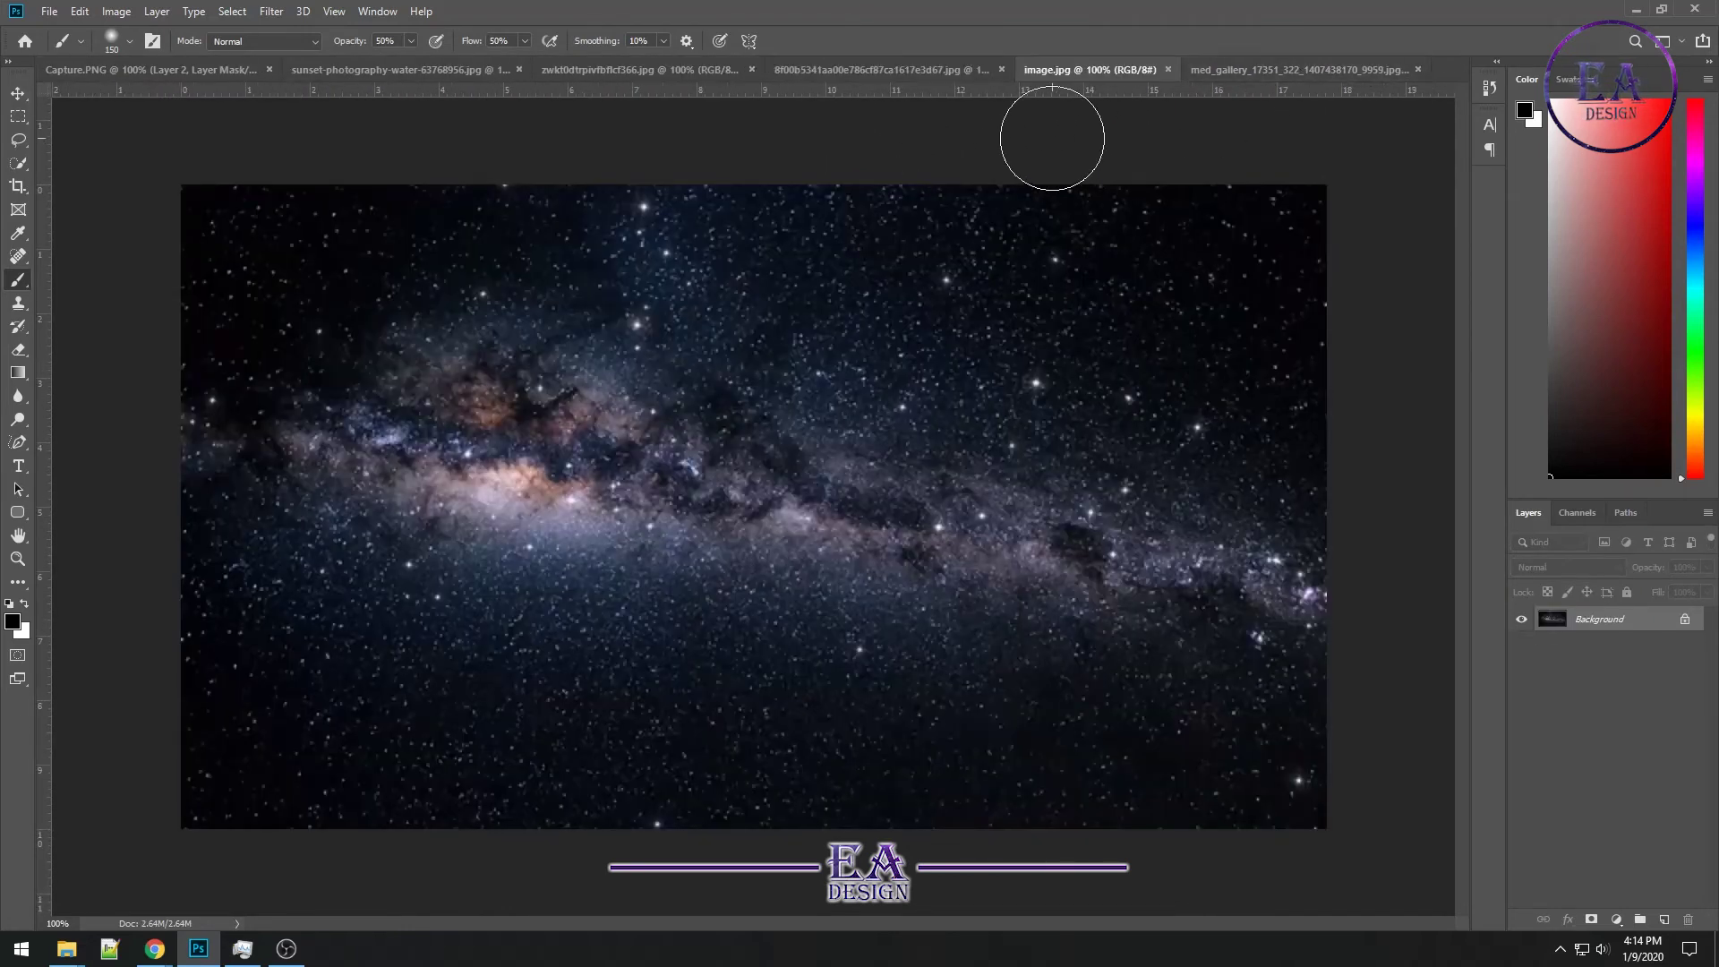
{"action": "left_click", "coordinate": [21, 116]}
{"action": "mouse_move", "coordinate": [183, 185]}
{"action": "left_mouse_down"}
{"action": "mouse_move", "coordinate": [421, 387]}
{"action": "mouse_move", "coordinate": [829, 672]}
{"action": "left_mouse_up"}
Copy the selected stars and paste them into Capture.PNG as Layer 3
{"action": "right_click", "coordinate": [626, 373]}
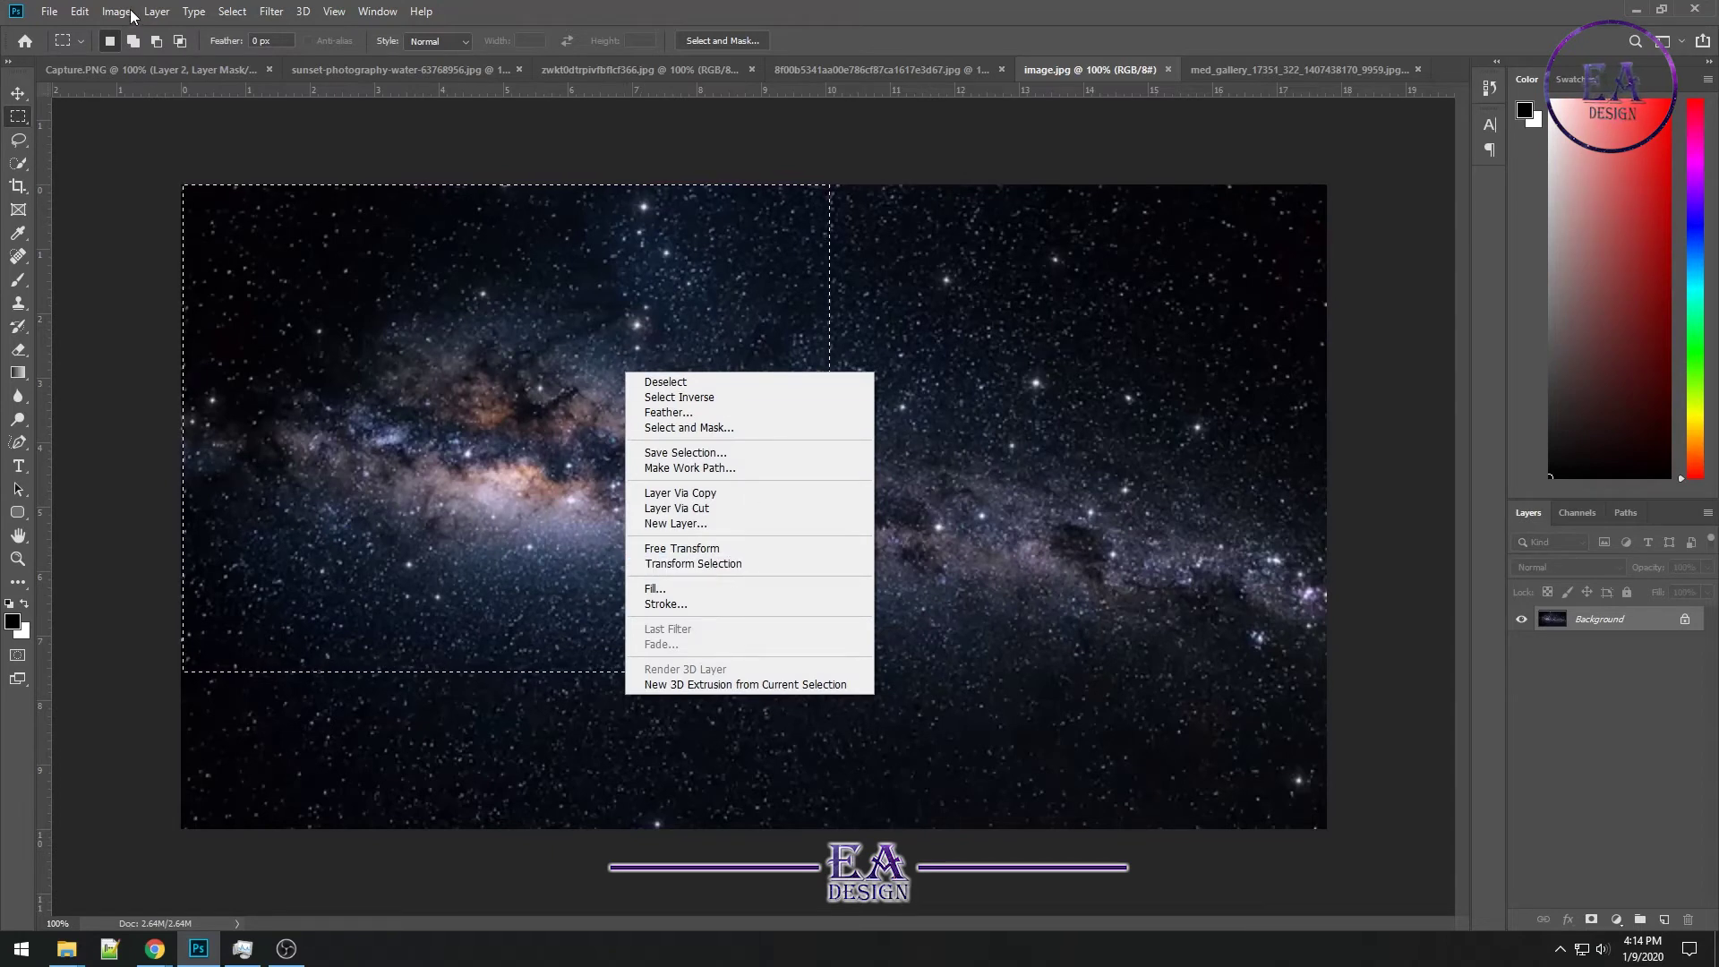
{"action": "left_click", "coordinate": [87, 12]}
{"action": "left_click", "coordinate": [125, 135]}
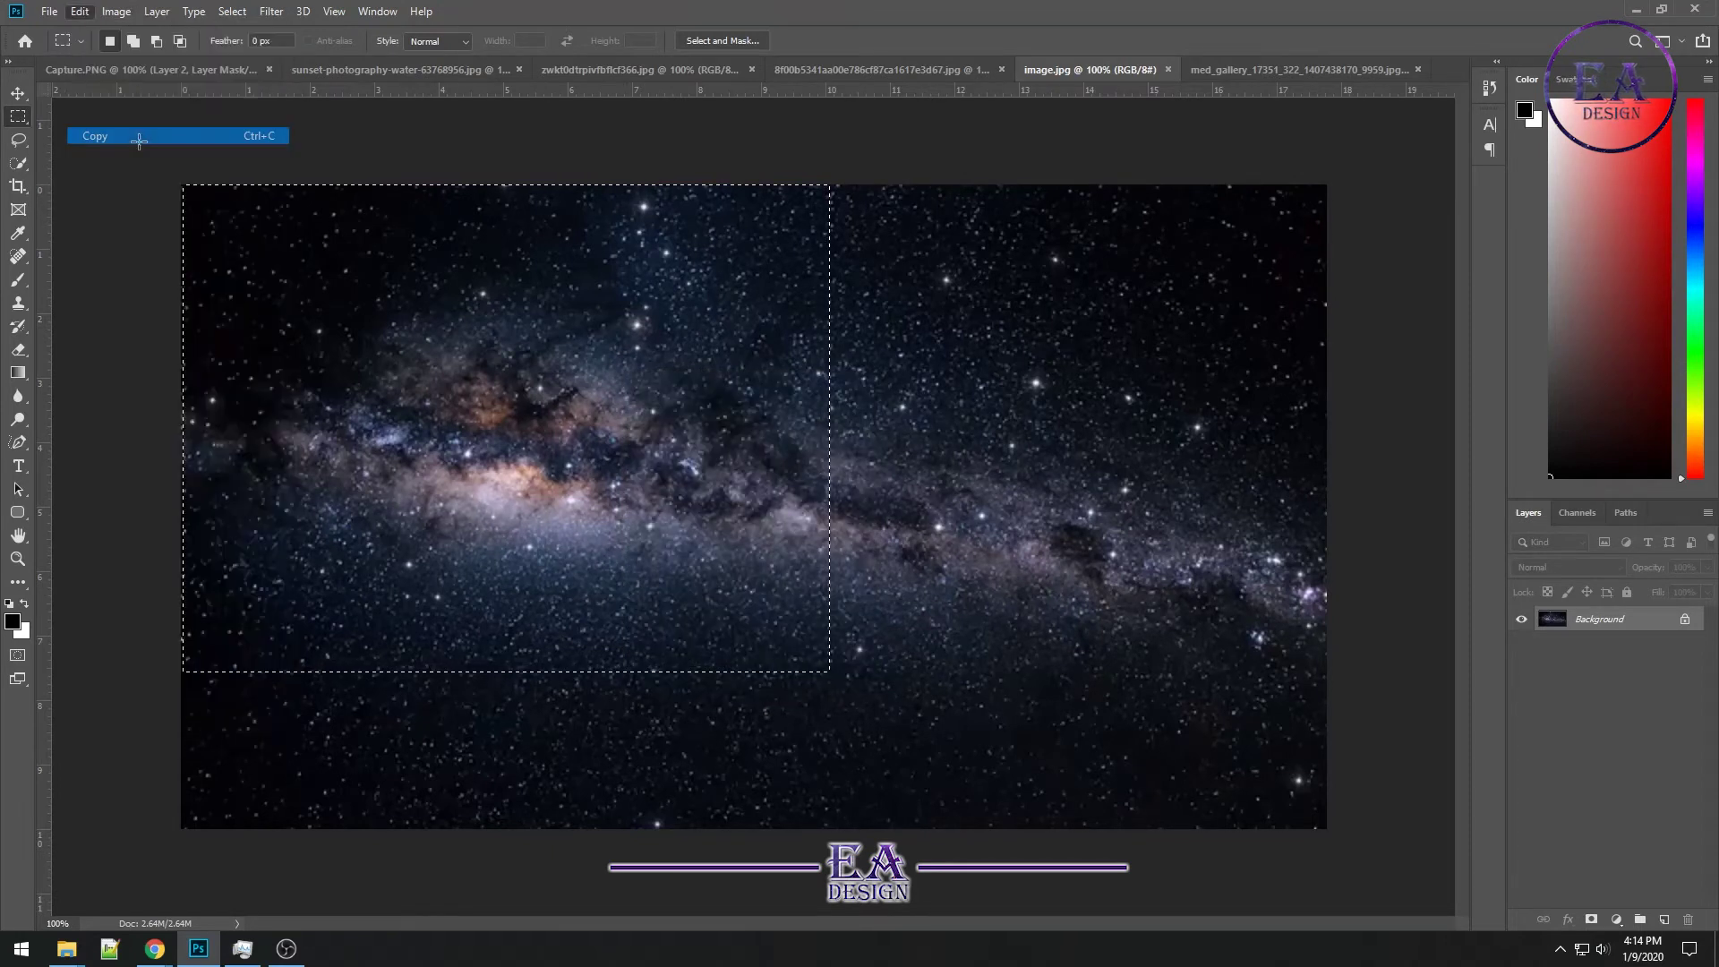
{"action": "left_click", "coordinate": [95, 70]}
{"action": "key", "text": "ctrl+v"}
{"action": "left_click_drag", "start_coordinate": [812, 432], "coordinate": [665, 366]}
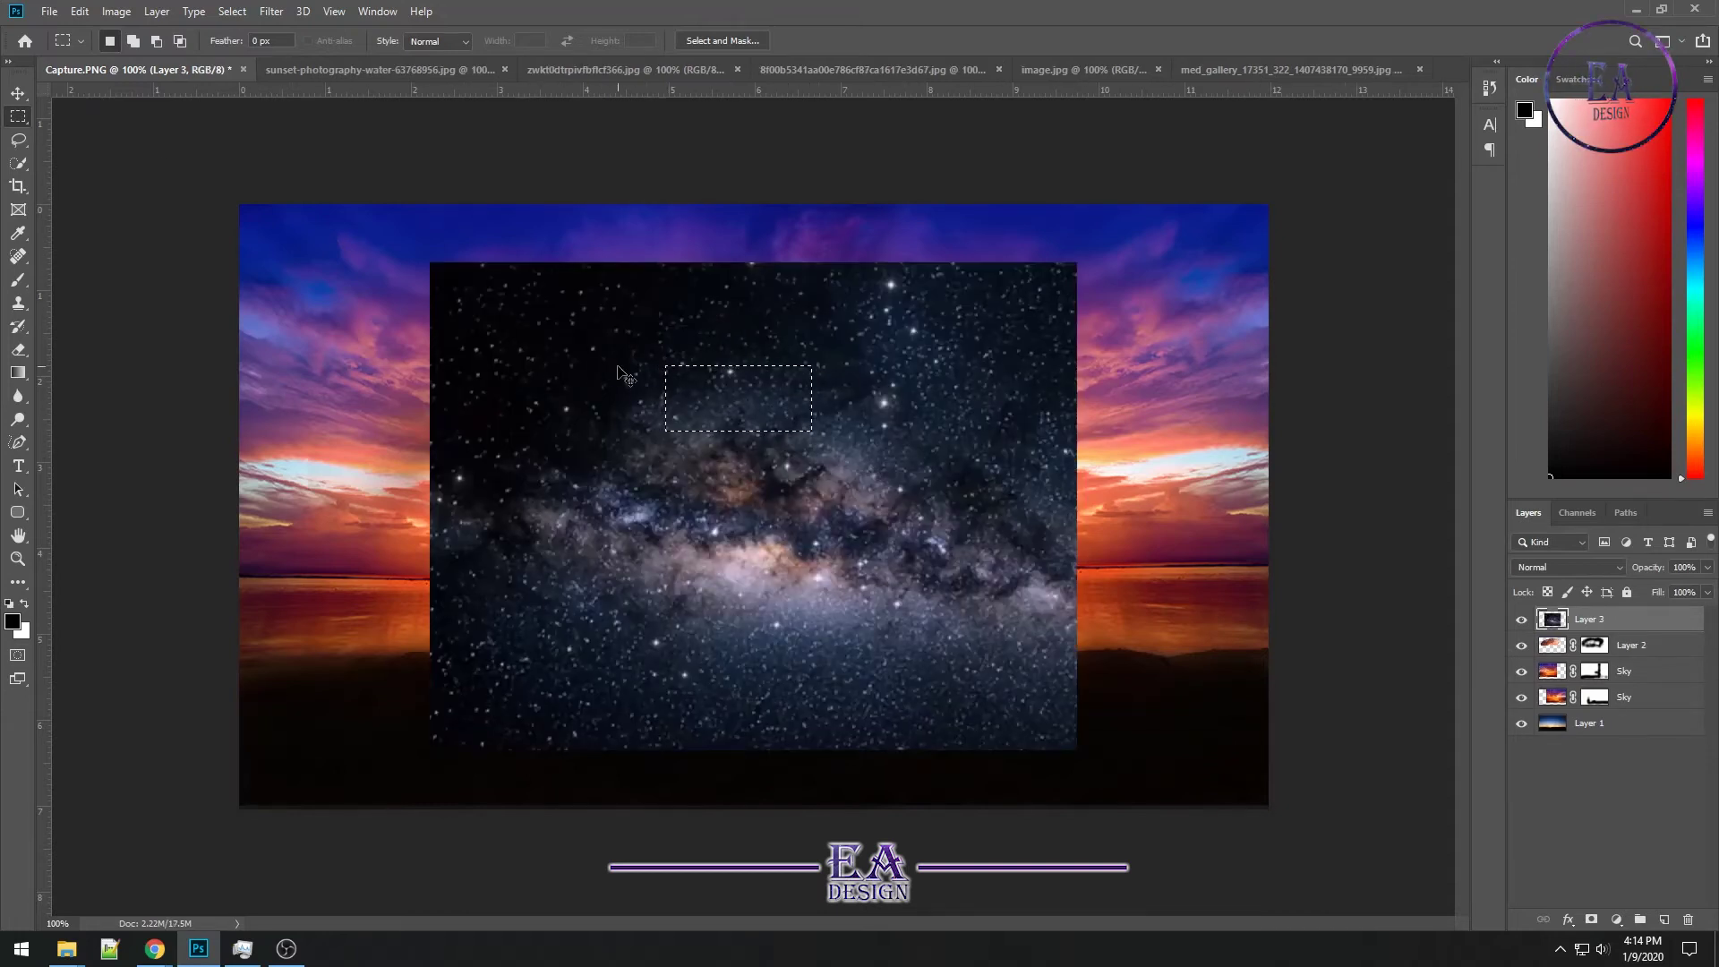
Move Layer 3's star patch to the top-left corner, blend it in Soft Light, and add a mask
{"action": "left_click", "coordinate": [18, 94]}
{"action": "mouse_move", "coordinate": [697, 416]}
{"action": "left_mouse_down"}
{"action": "mouse_move", "coordinate": [362, 283]}
{"action": "mouse_move", "coordinate": [293, 189]}
{"action": "left_mouse_up"}
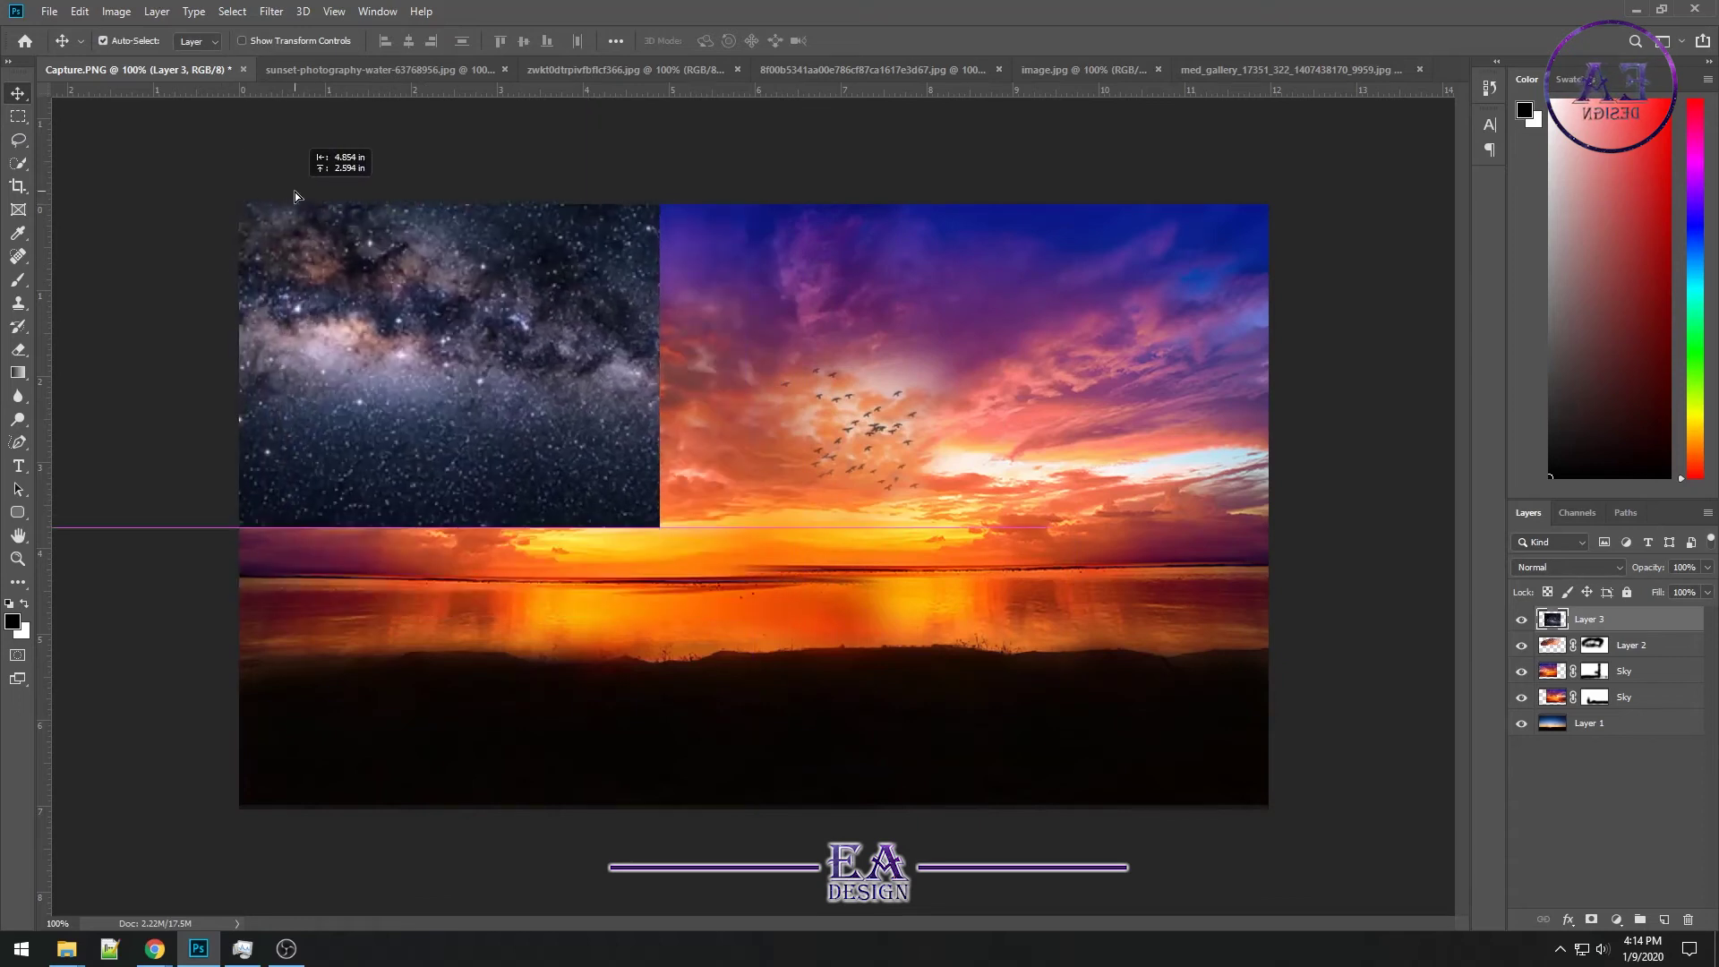
{"action": "left_click", "coordinate": [1562, 567]}
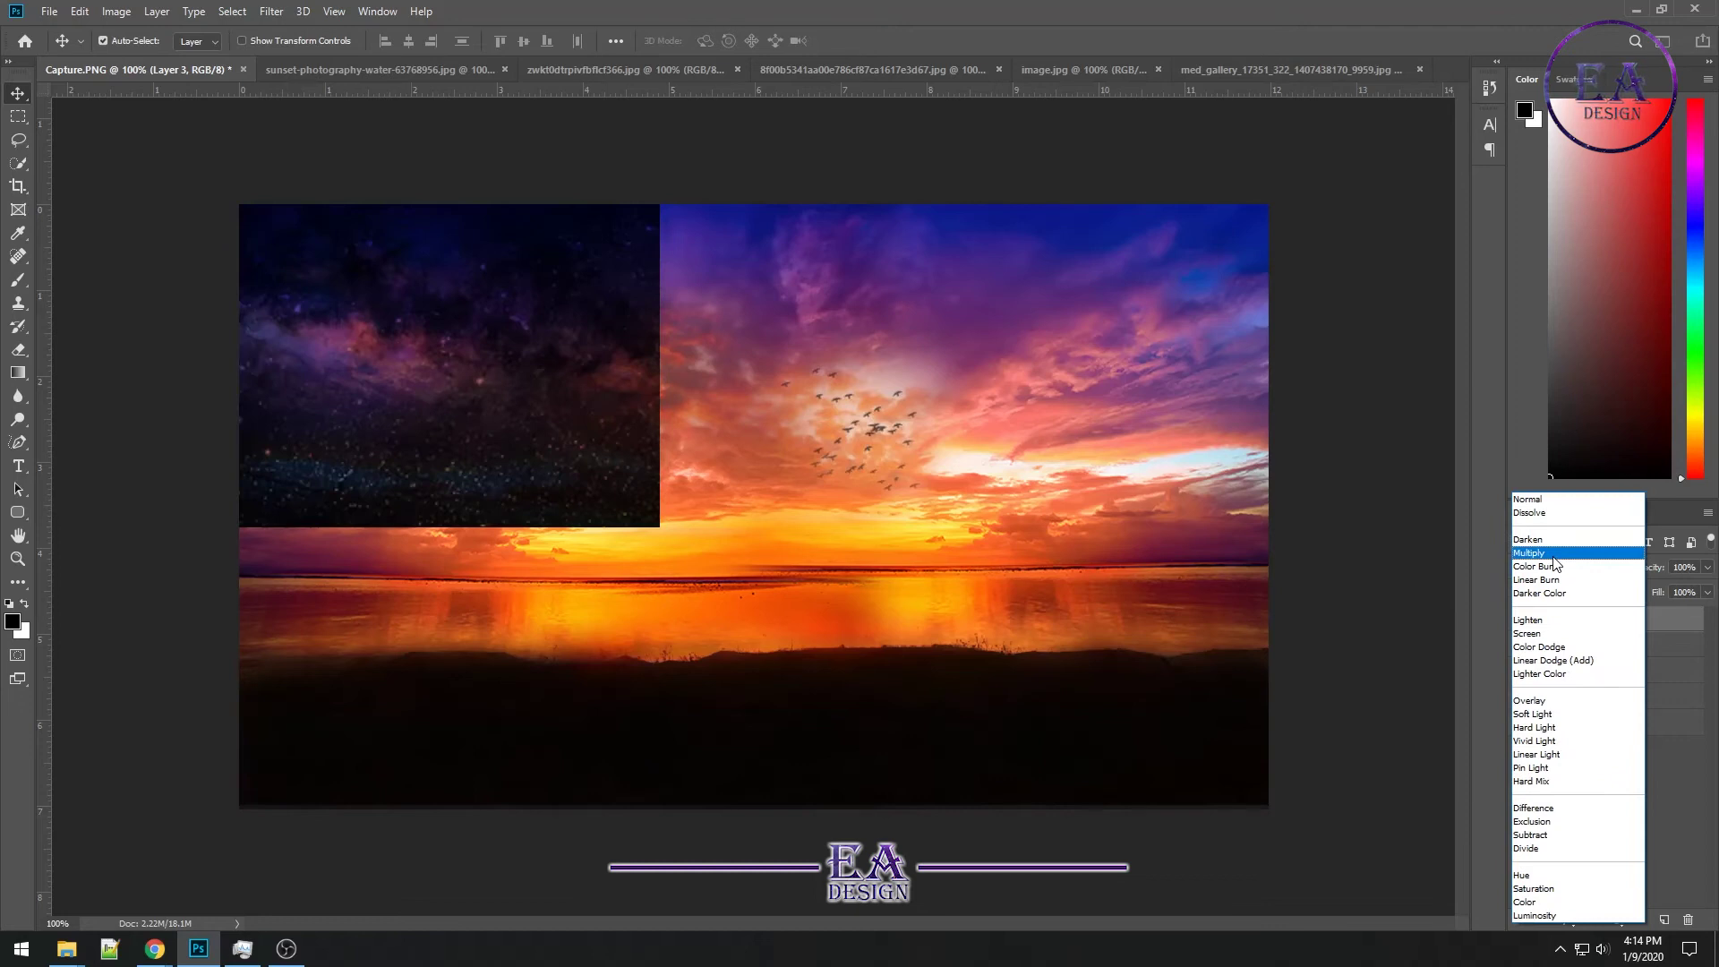
{"action": "key", "text": "Down"}
{"action": "key", "text": "Down"}
{"action": "key", "text": "Down"}
{"action": "key", "text": "Down"}
{"action": "key", "text": "Down"}
{"action": "key", "text": "Down"}
{"action": "key", "text": "Down"}
{"action": "key", "text": "Down"}
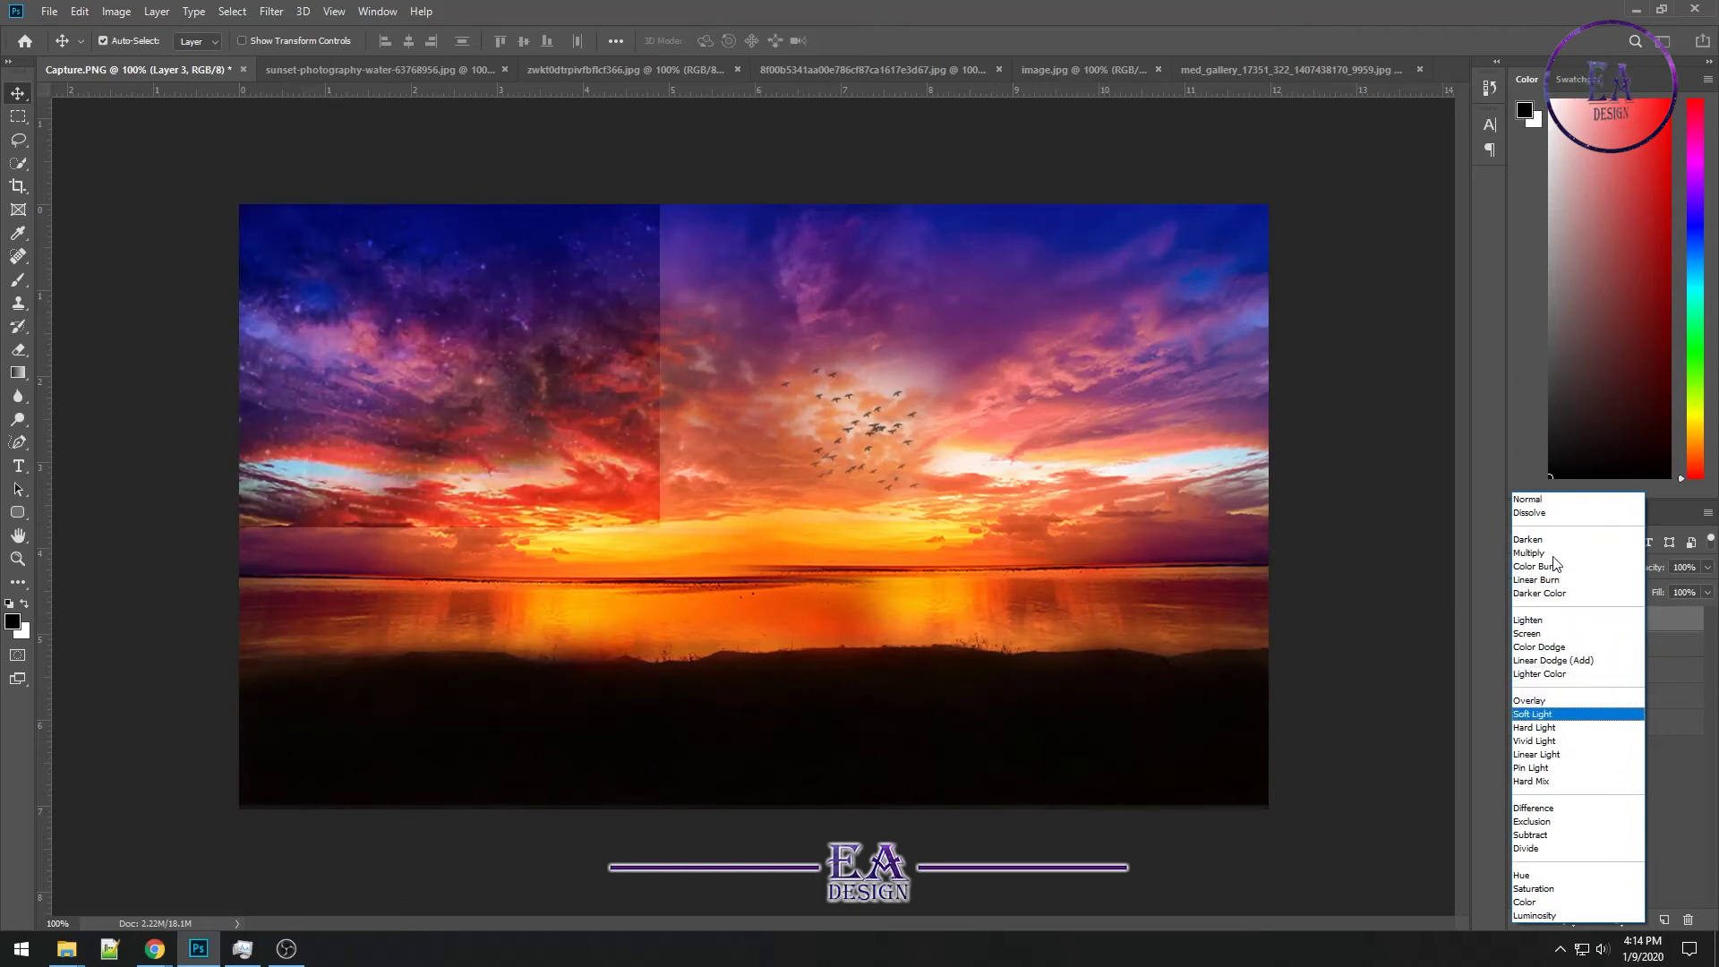
{"action": "key", "text": "Return"}
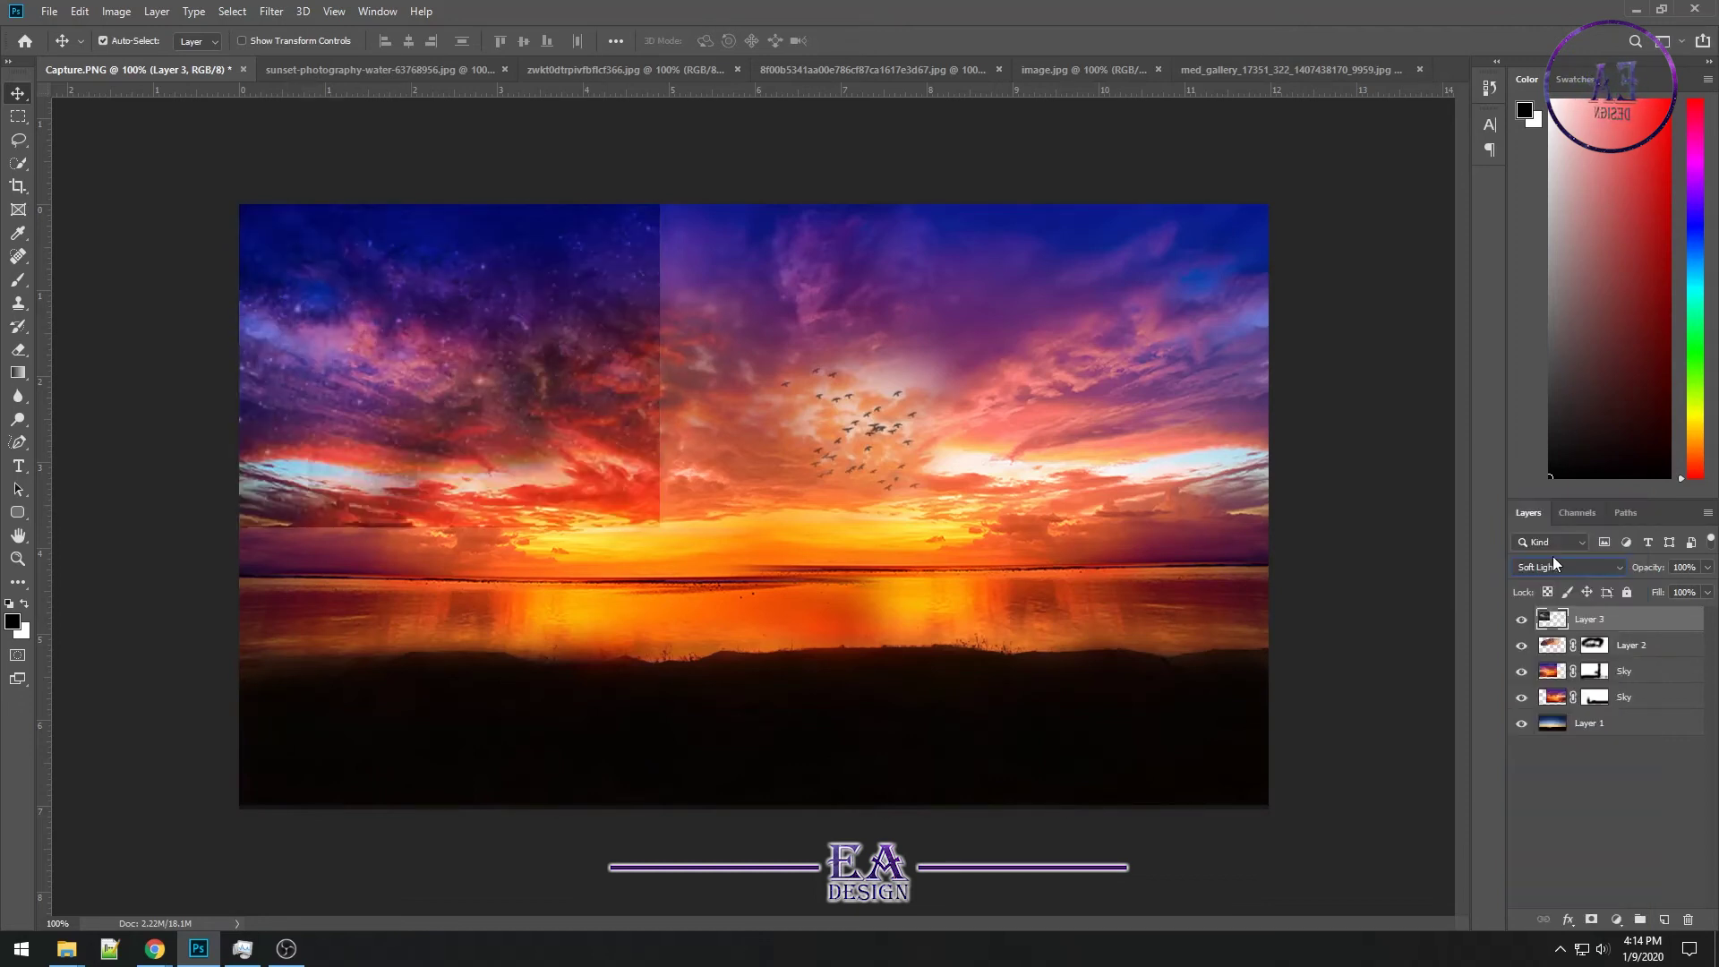
{"action": "left_click", "coordinate": [1593, 920]}
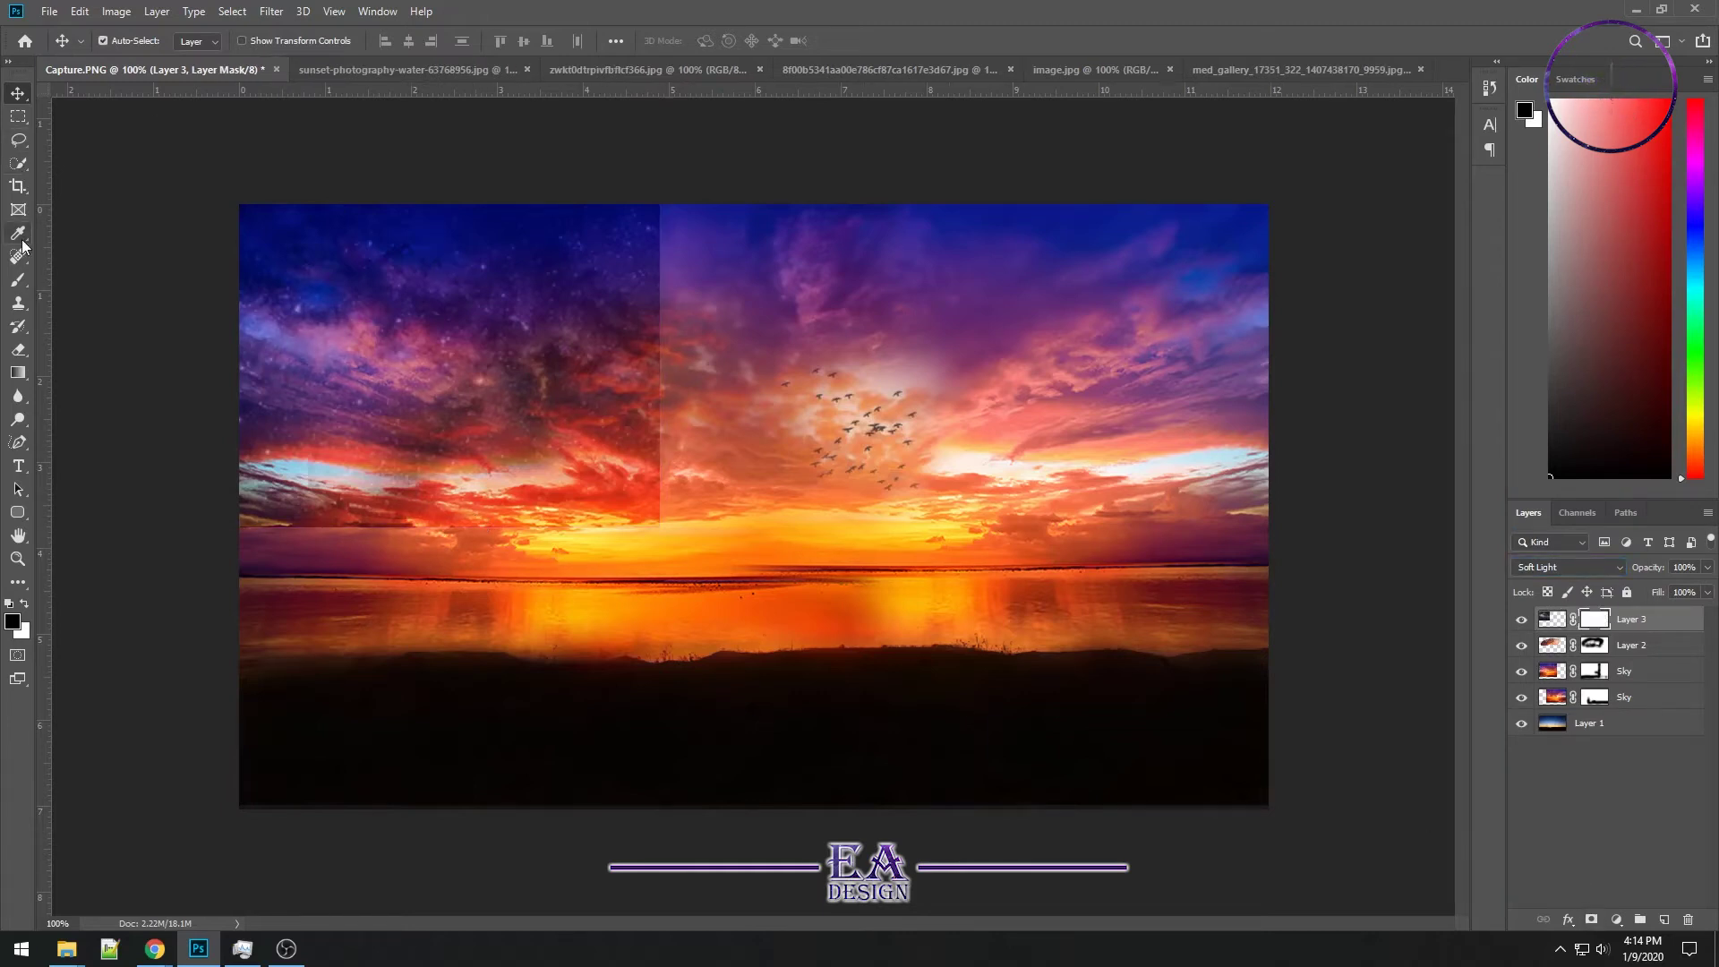
Paint black on Layer 3's mask at 35% brush flow to soften the star patch edges
{"action": "left_click", "coordinate": [17, 281]}
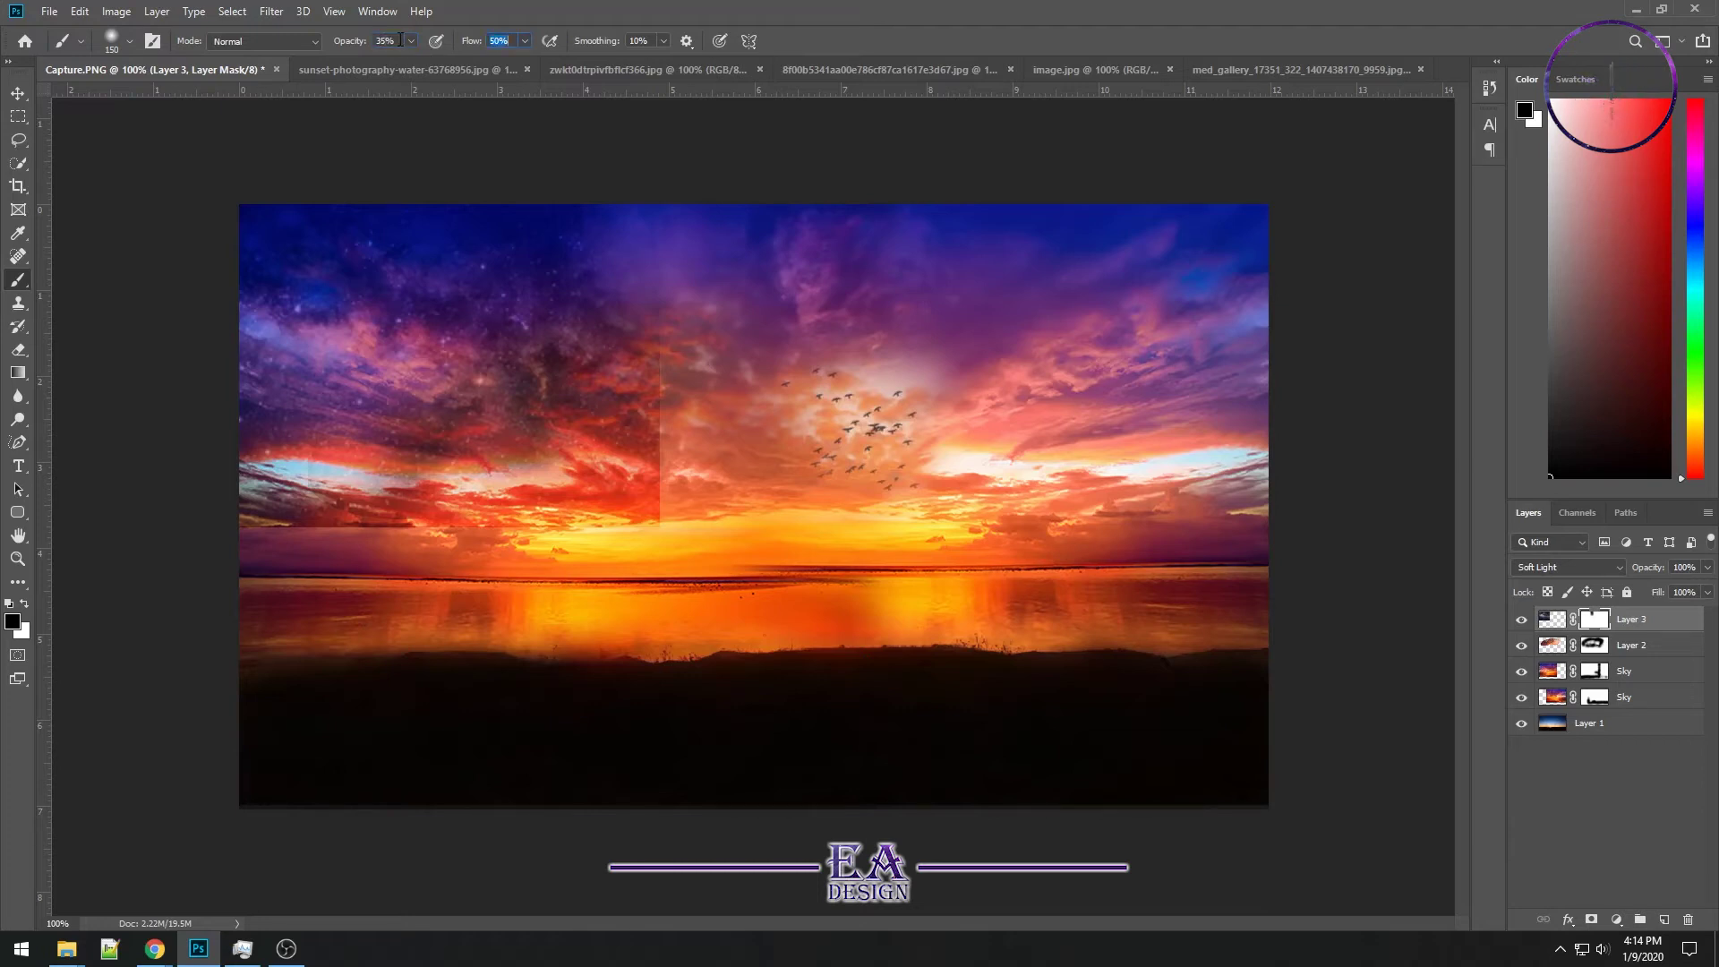
{"action": "type", "text": "35"}
{"action": "key", "text": "Return"}
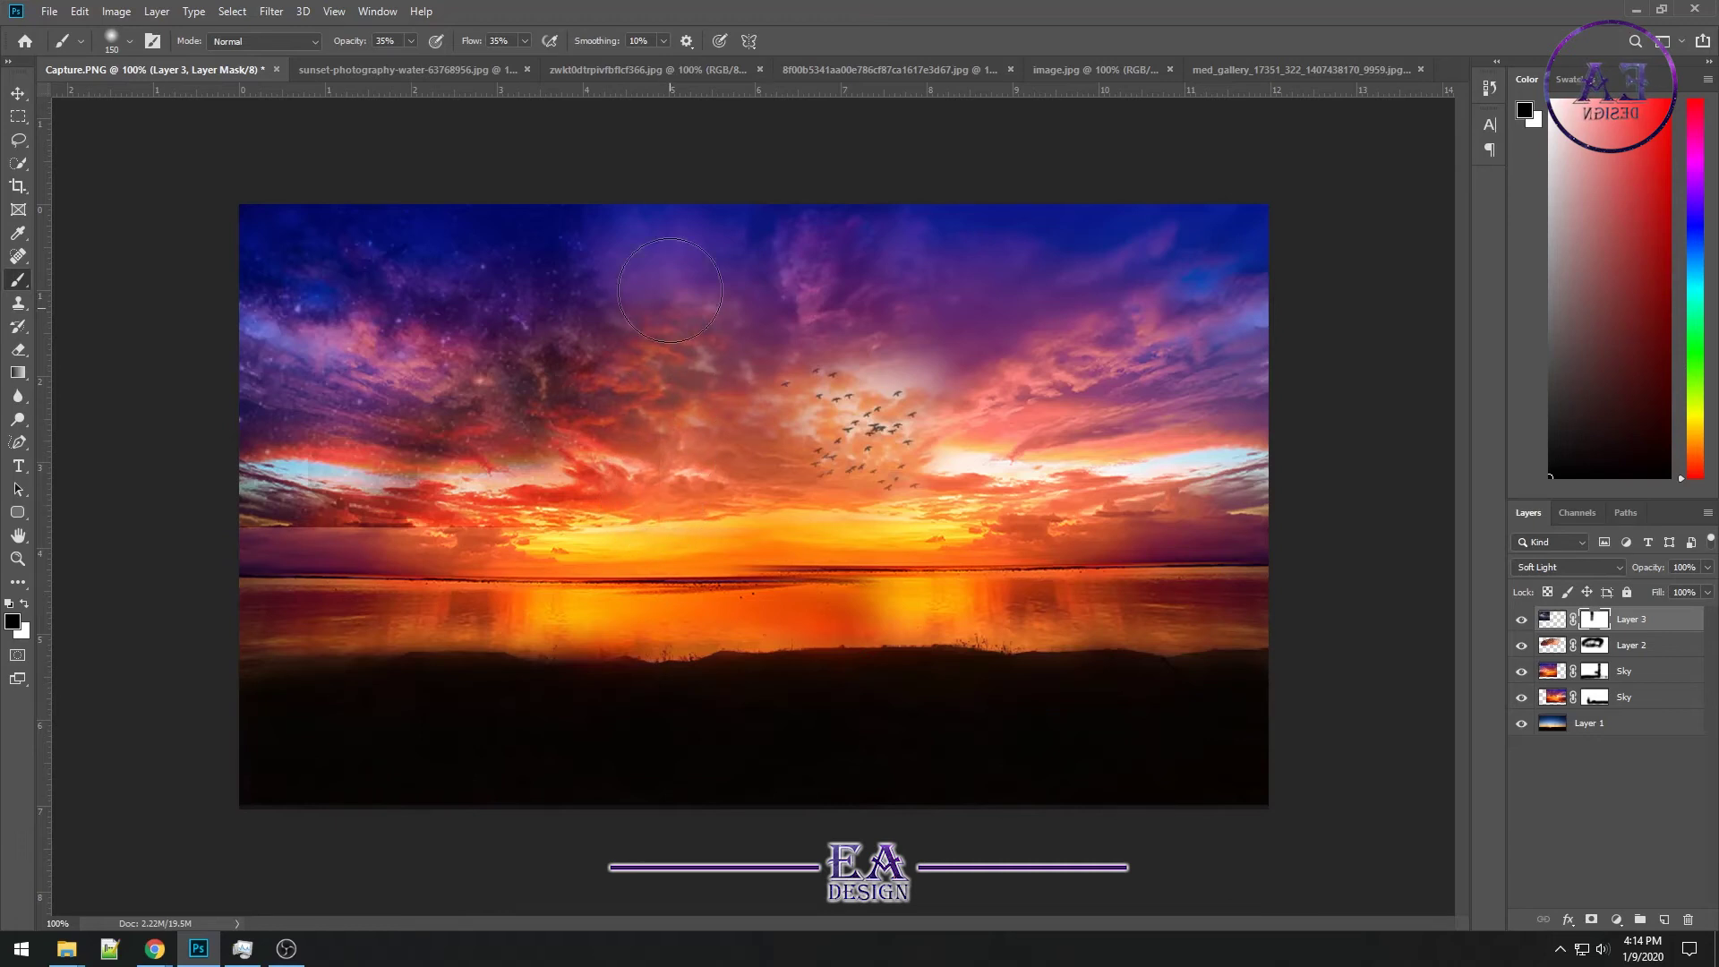
{"action": "mouse_move", "coordinate": [652, 498]}
{"action": "left_mouse_down"}
{"action": "mouse_move", "coordinate": [551, 524]}
{"action": "mouse_move", "coordinate": [239, 499]}
{"action": "mouse_move", "coordinate": [230, 518]}
{"action": "mouse_move", "coordinate": [241, 501]}
{"action": "mouse_move", "coordinate": [359, 523]}
{"action": "mouse_move", "coordinate": [230, 529]}
{"action": "mouse_move", "coordinate": [537, 537]}
{"action": "mouse_move", "coordinate": [385, 499]}
{"action": "mouse_move", "coordinate": [520, 457]}
{"action": "mouse_move", "coordinate": [240, 529]}
{"action": "mouse_move", "coordinate": [638, 535]}
{"action": "left_mouse_up"}
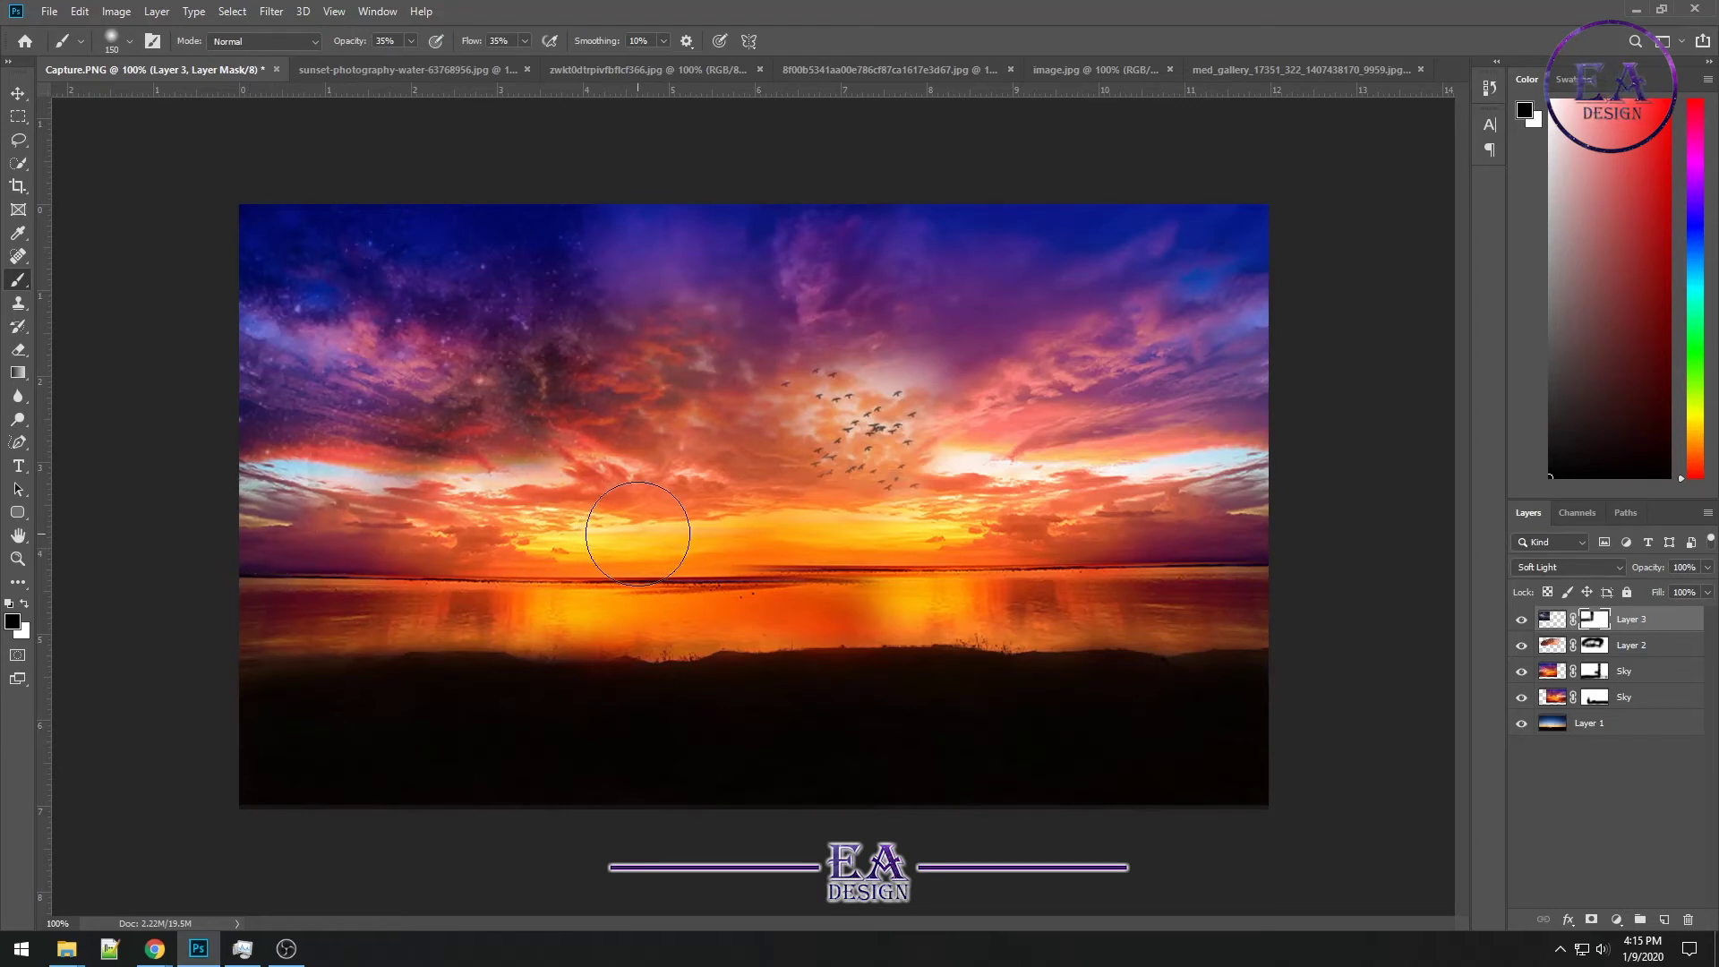
{"action": "left_click", "coordinate": [17, 94]}
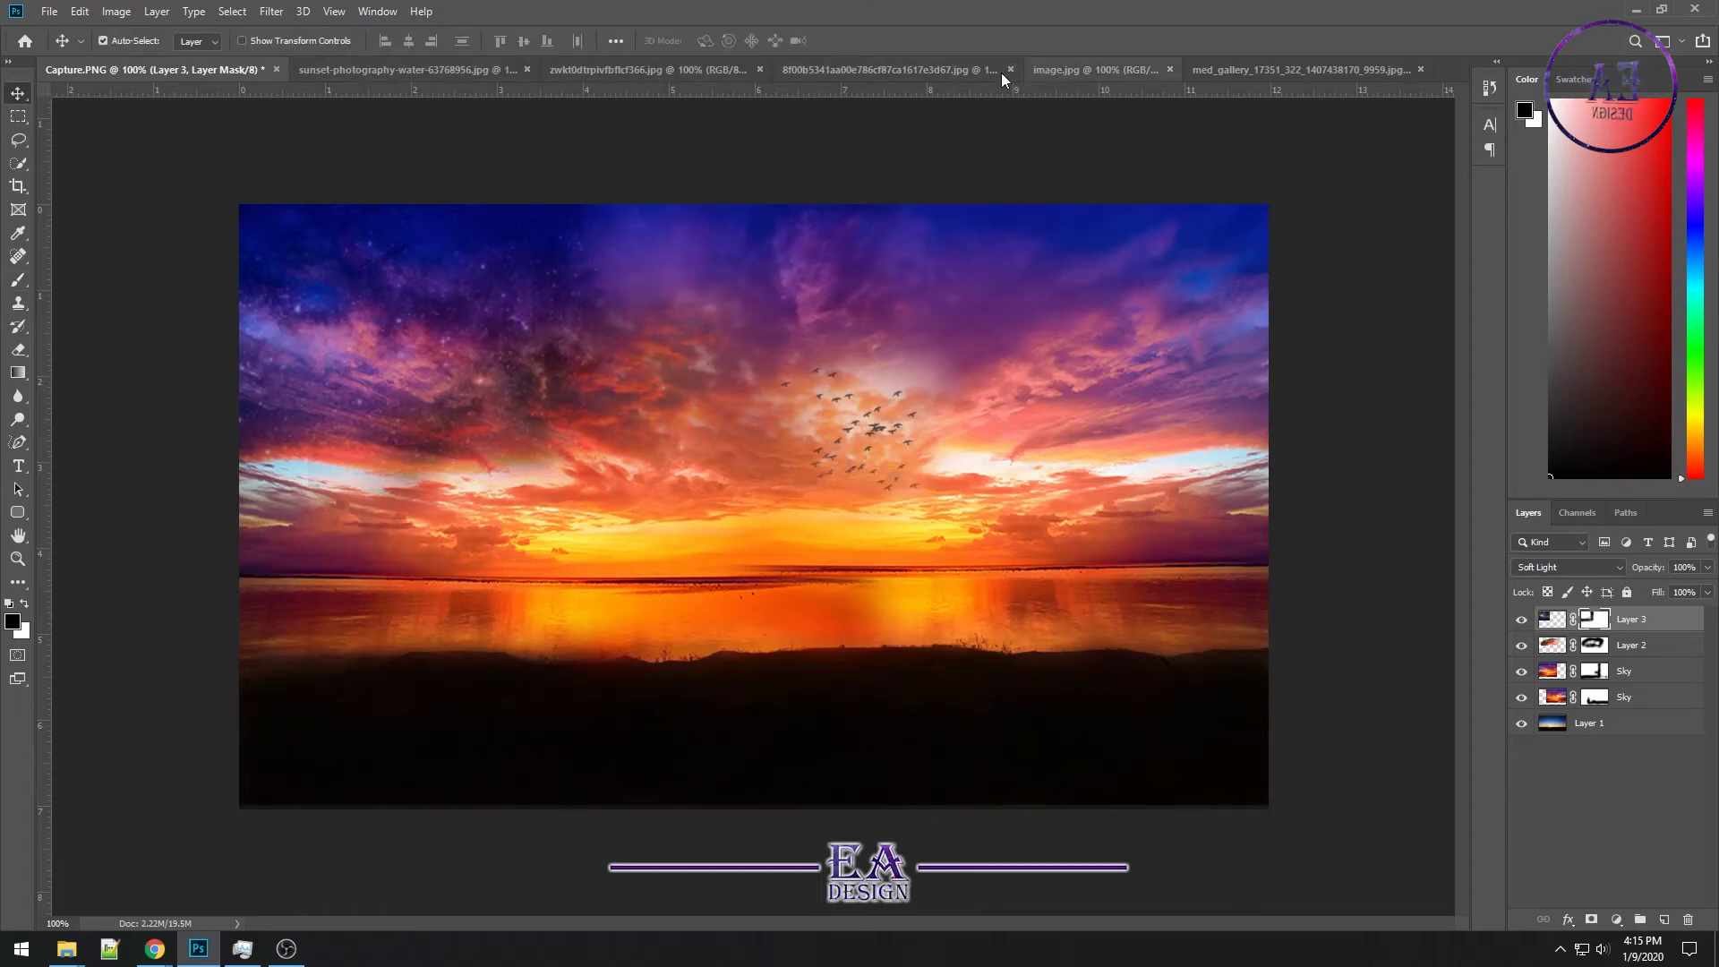
In image.jpg, deselect and convert the Milky Way Background into a movable layer
{"action": "left_click", "coordinate": [916, 71]}
{"action": "left_click", "coordinate": [1094, 72]}
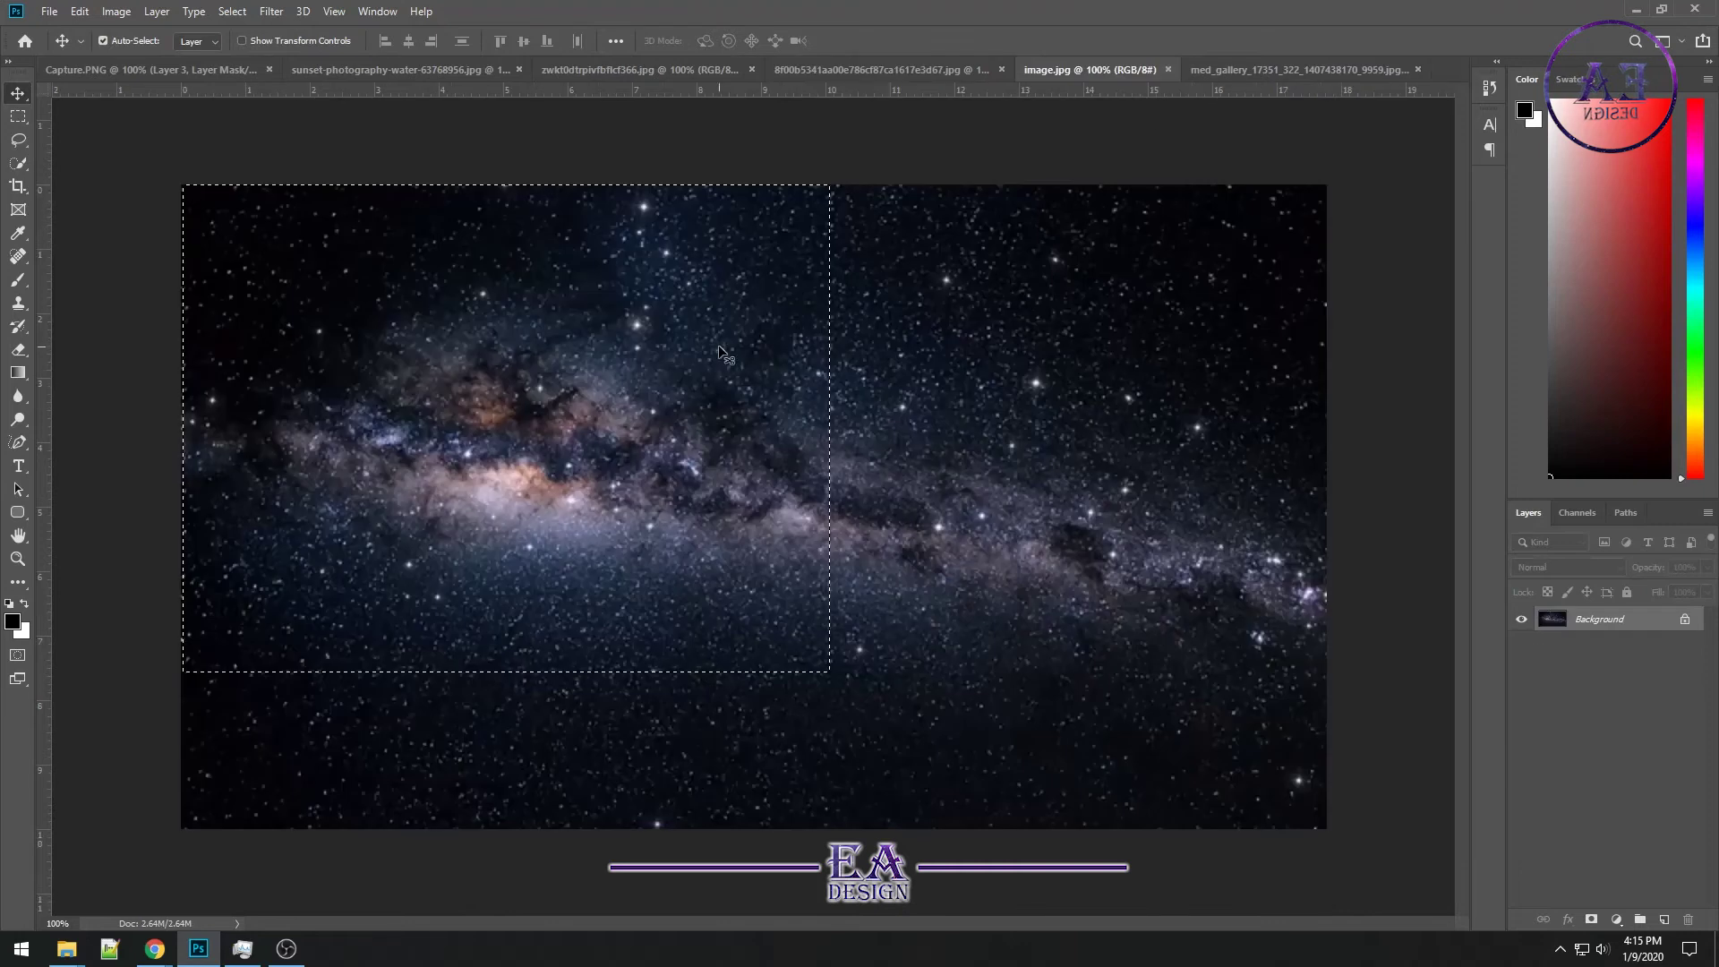
{"action": "key", "text": "m"}
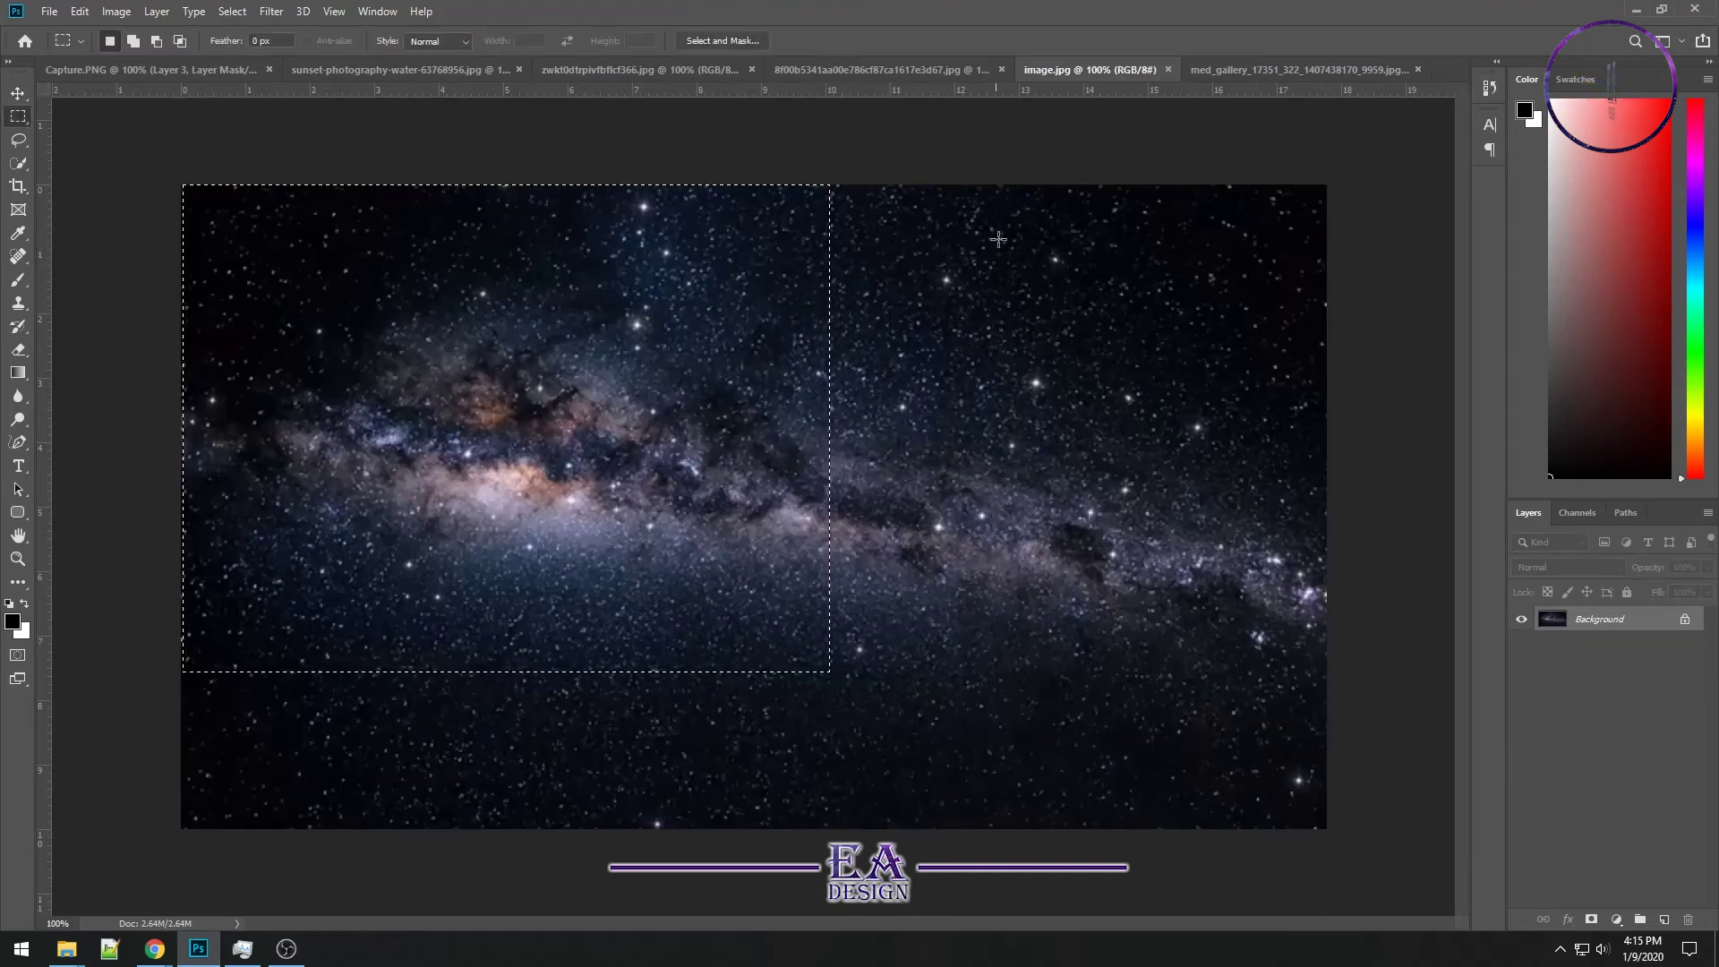
{"action": "left_click", "coordinate": [761, 228]}
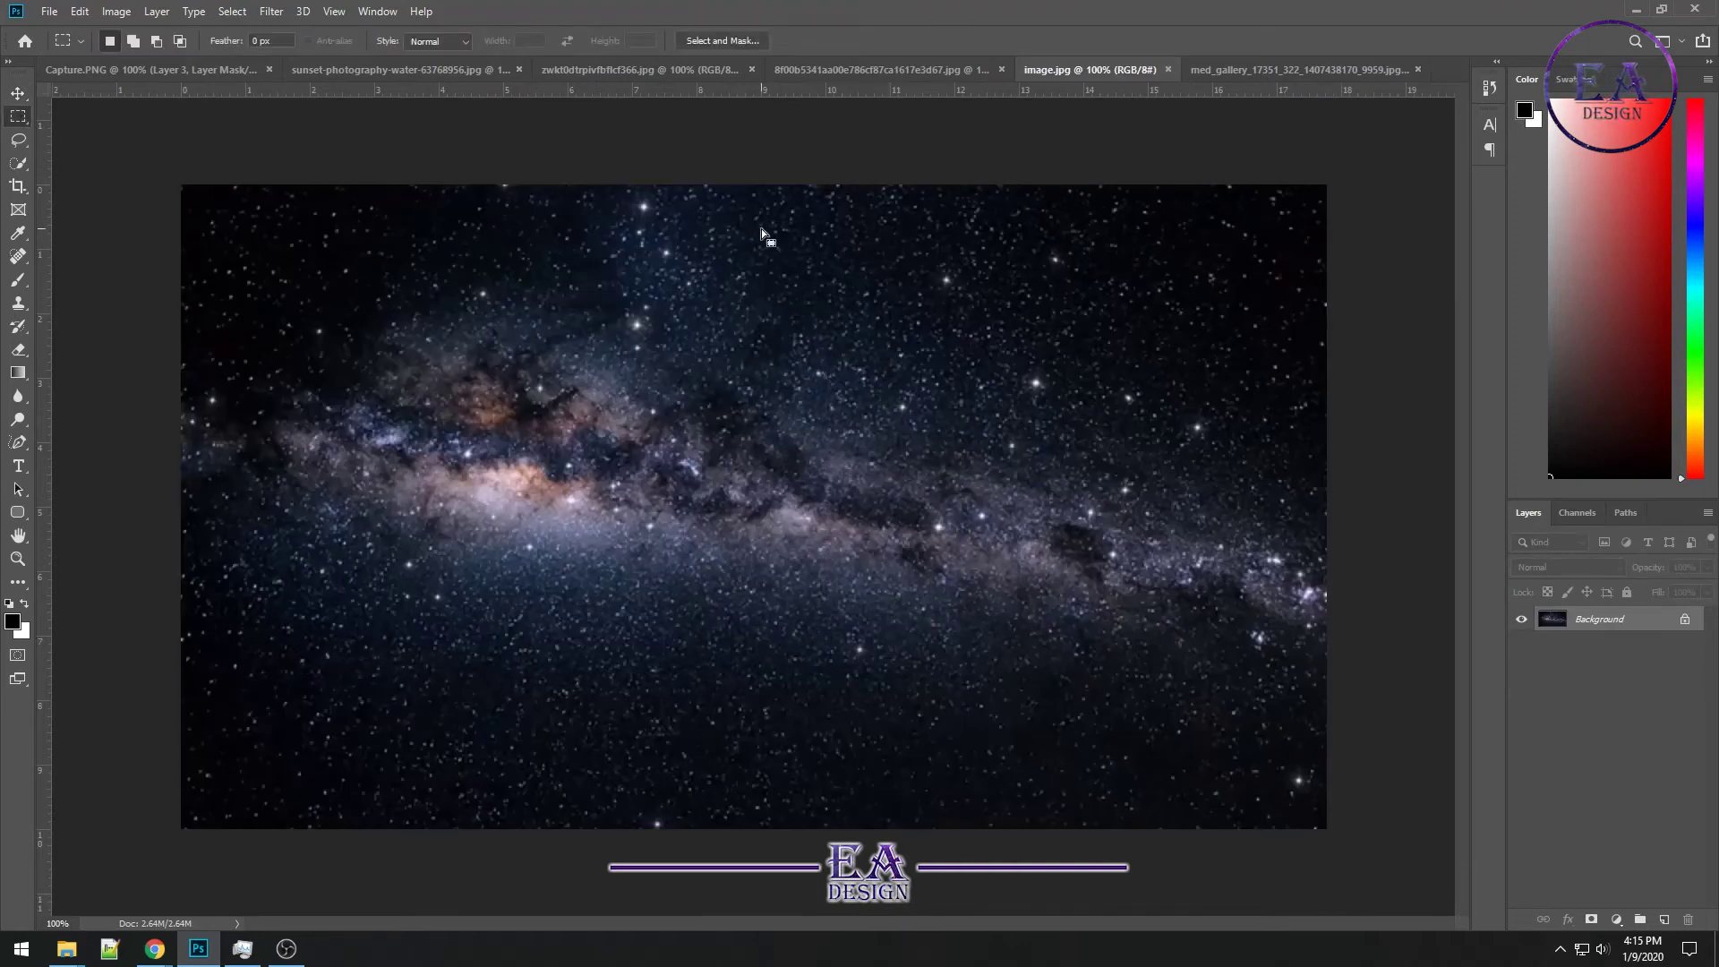
{"action": "left_click", "coordinate": [18, 93]}
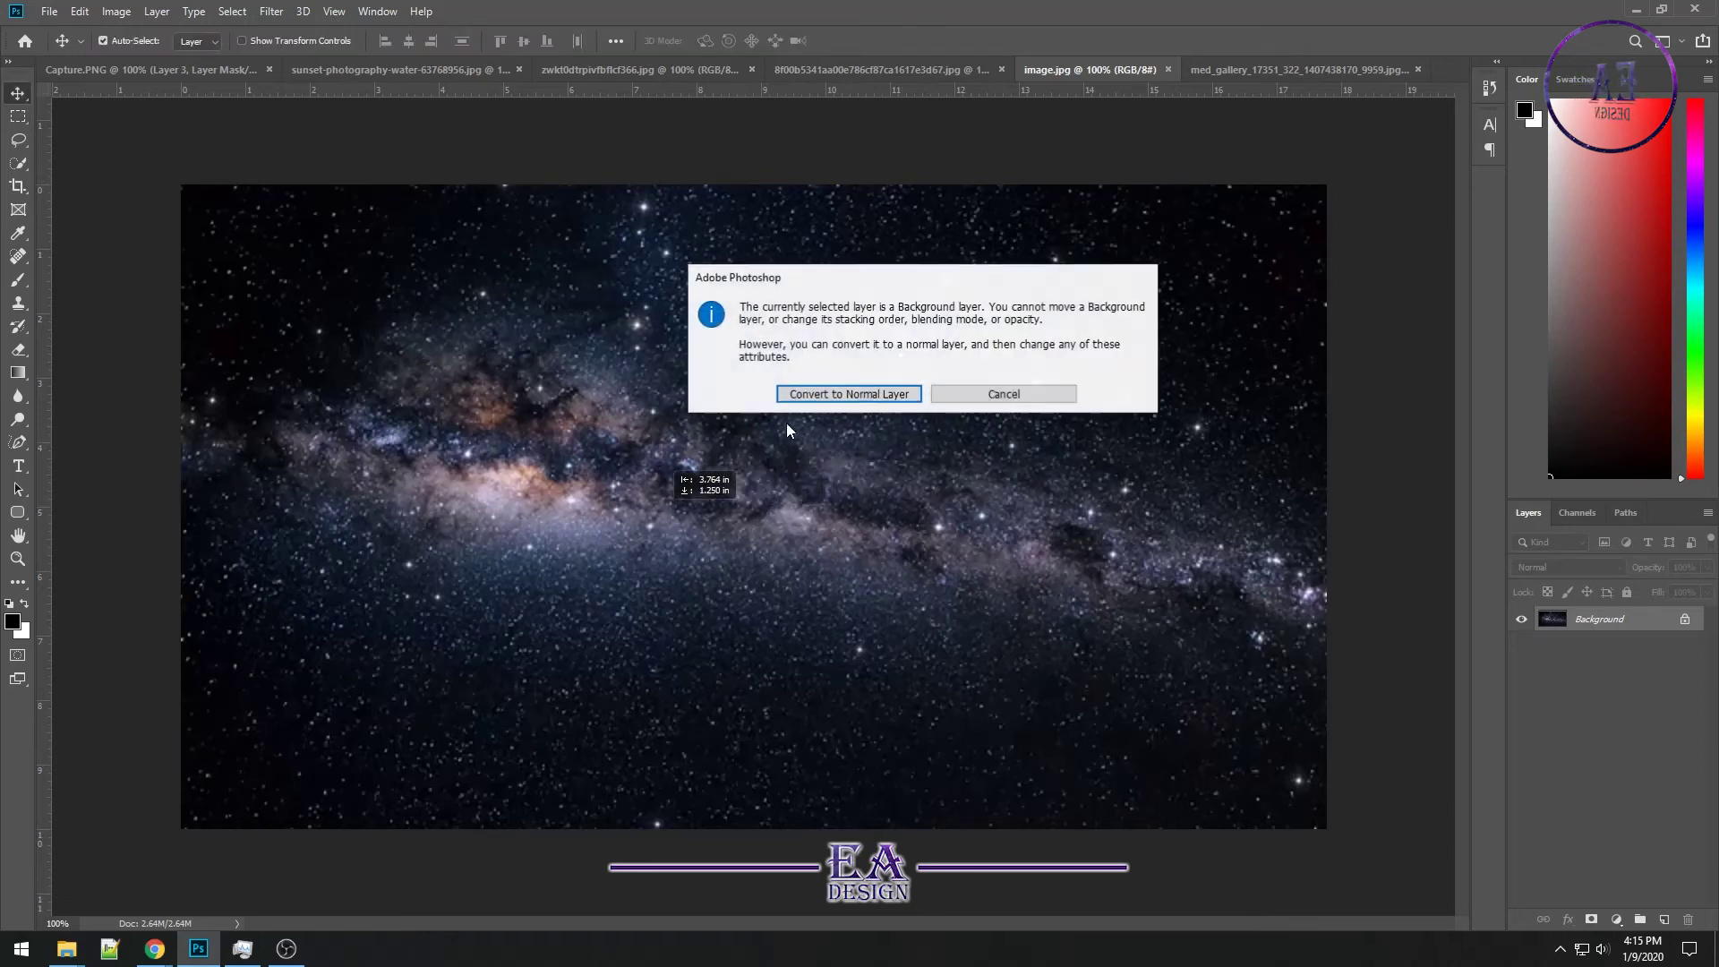
{"action": "left_click", "coordinate": [847, 395]}
Bring the Milky Way into Capture.PNG as Layer 4, rotated -12.25° over the upper right
{"action": "key", "text": "ctrl+t"}
{"action": "mouse_move", "coordinate": [1083, 265]}
{"action": "left_mouse_down"}
{"action": "mouse_move", "coordinate": [125, 70]}
{"action": "mouse_move", "coordinate": [775, 276]}
{"action": "left_mouse_up"}
{"action": "mouse_move", "coordinate": [1076, 374]}
{"action": "left_mouse_down"}
{"action": "mouse_move", "coordinate": [879, 529]}
{"action": "mouse_move", "coordinate": [1021, 421]}
{"action": "mouse_move", "coordinate": [1163, 363]}
{"action": "mouse_move", "coordinate": [1293, 371]}
{"action": "mouse_move", "coordinate": [1192, 438]}
{"action": "left_mouse_up"}
{"action": "key", "text": "ctrl+t"}
{"action": "left_click_drag", "start_coordinate": [581, 333], "coordinate": [578, 407]}
{"action": "mouse_move", "coordinate": [1133, 392]}
{"action": "left_mouse_down"}
{"action": "mouse_move", "coordinate": [1189, 338]}
{"action": "mouse_move", "coordinate": [1195, 296]}
{"action": "mouse_move", "coordinate": [1157, 232]}
{"action": "mouse_move", "coordinate": [1158, 253]}
{"action": "left_mouse_up"}
{"action": "key", "text": "Return"}
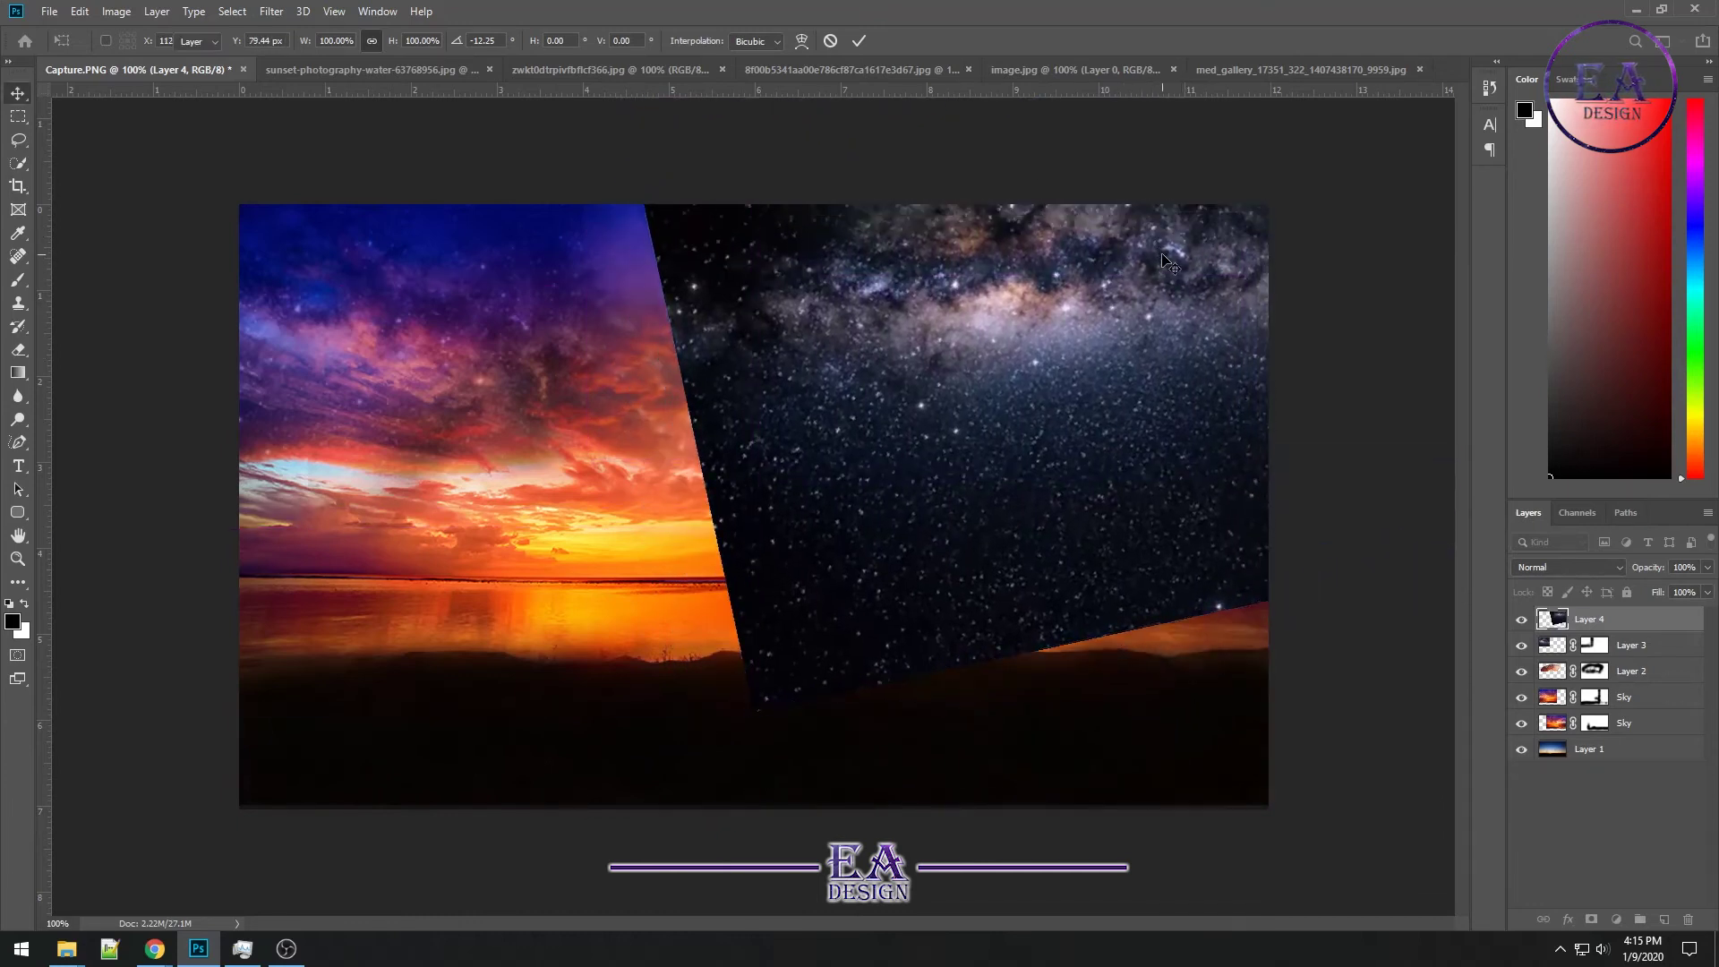
Set Layer 4's blend mode to Soft Light
{"action": "left_click", "coordinate": [1616, 573]}
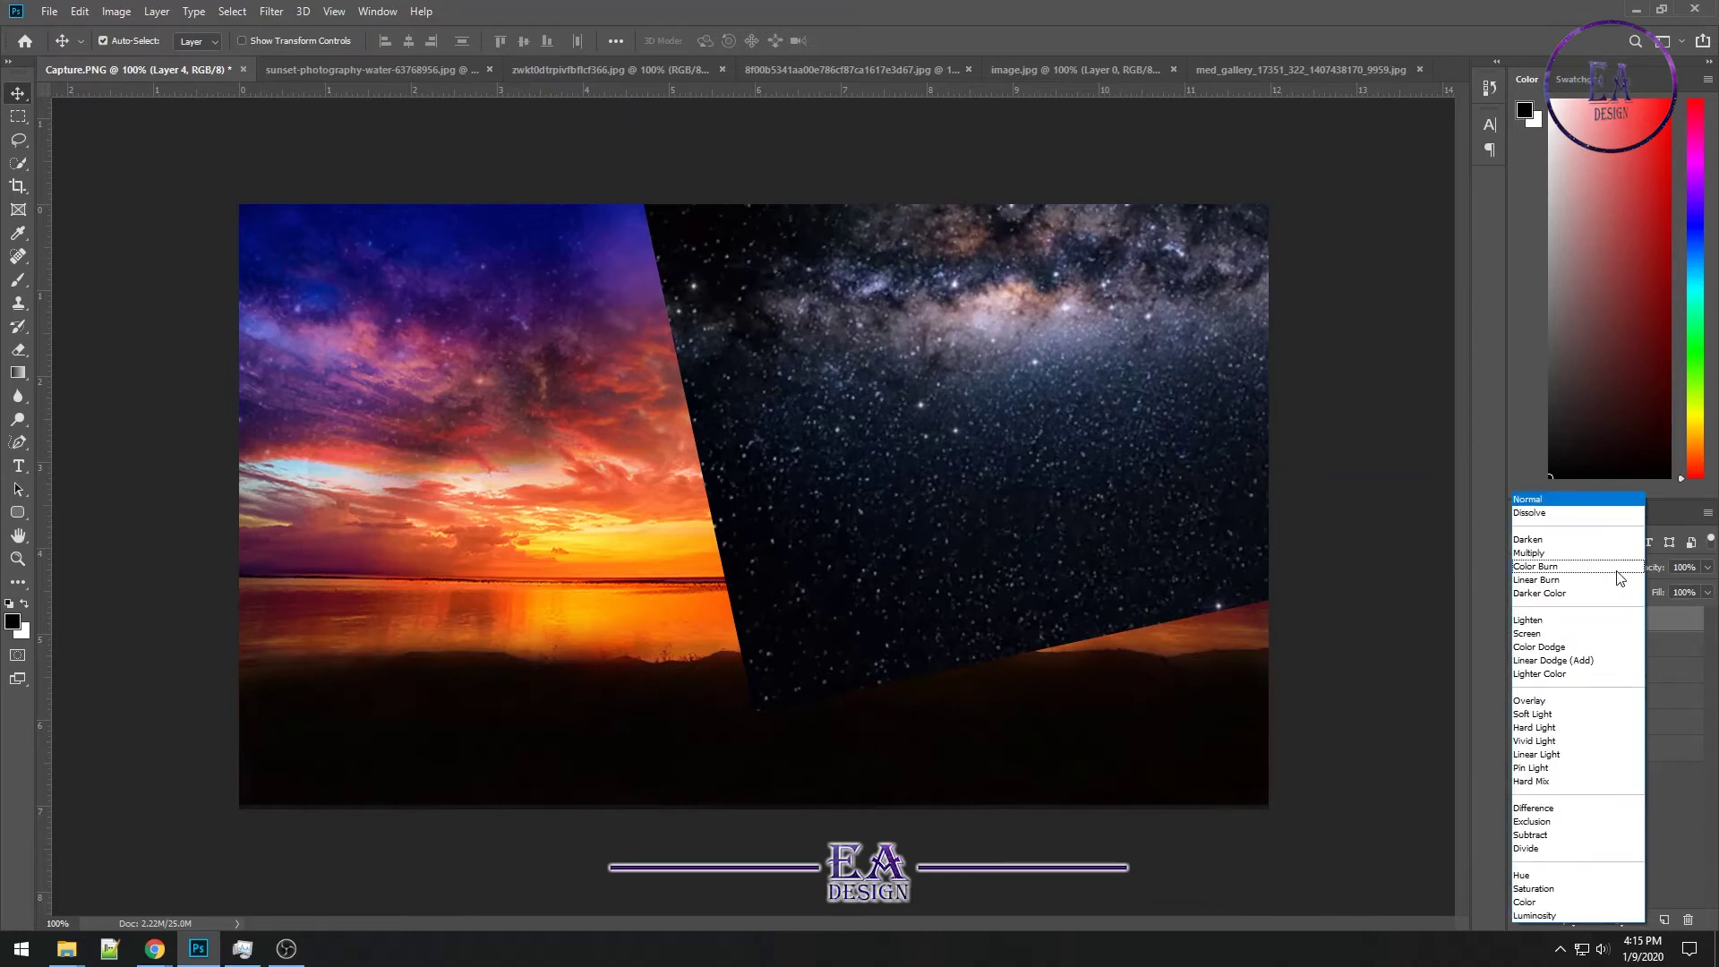
{"action": "left_click", "coordinate": [1543, 714]}
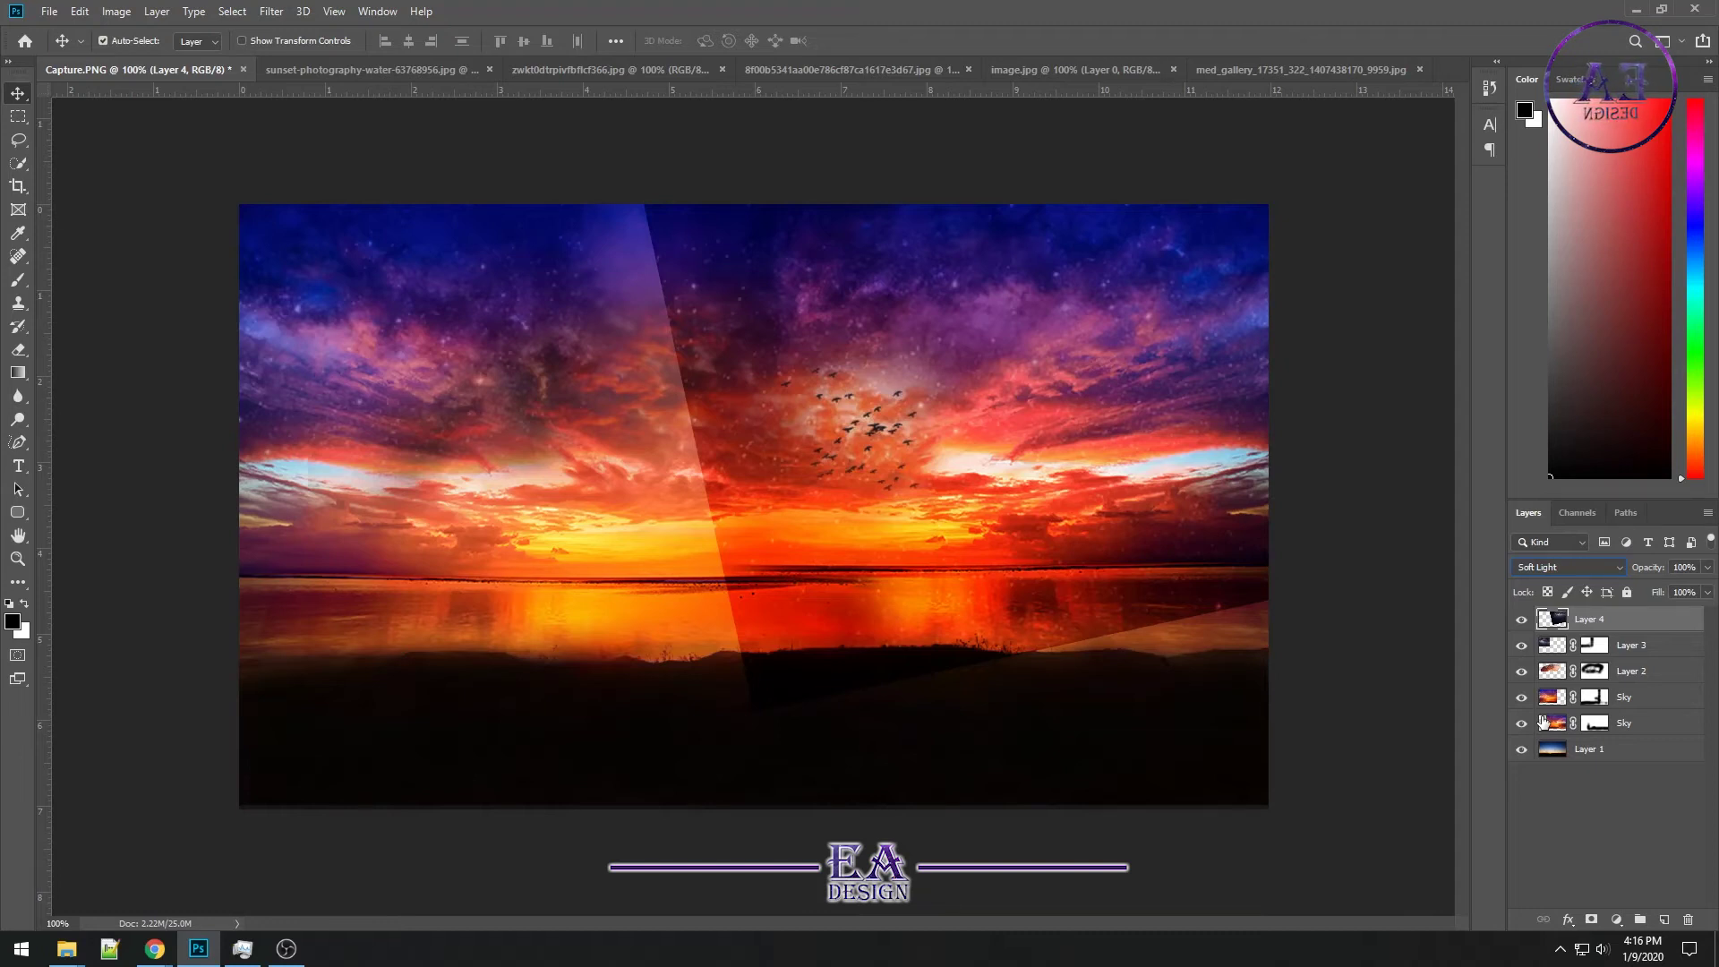
Add a mask to Layer 4 and set the brush to 60% opacity and 60% flow
{"action": "left_click", "coordinate": [1592, 919]}
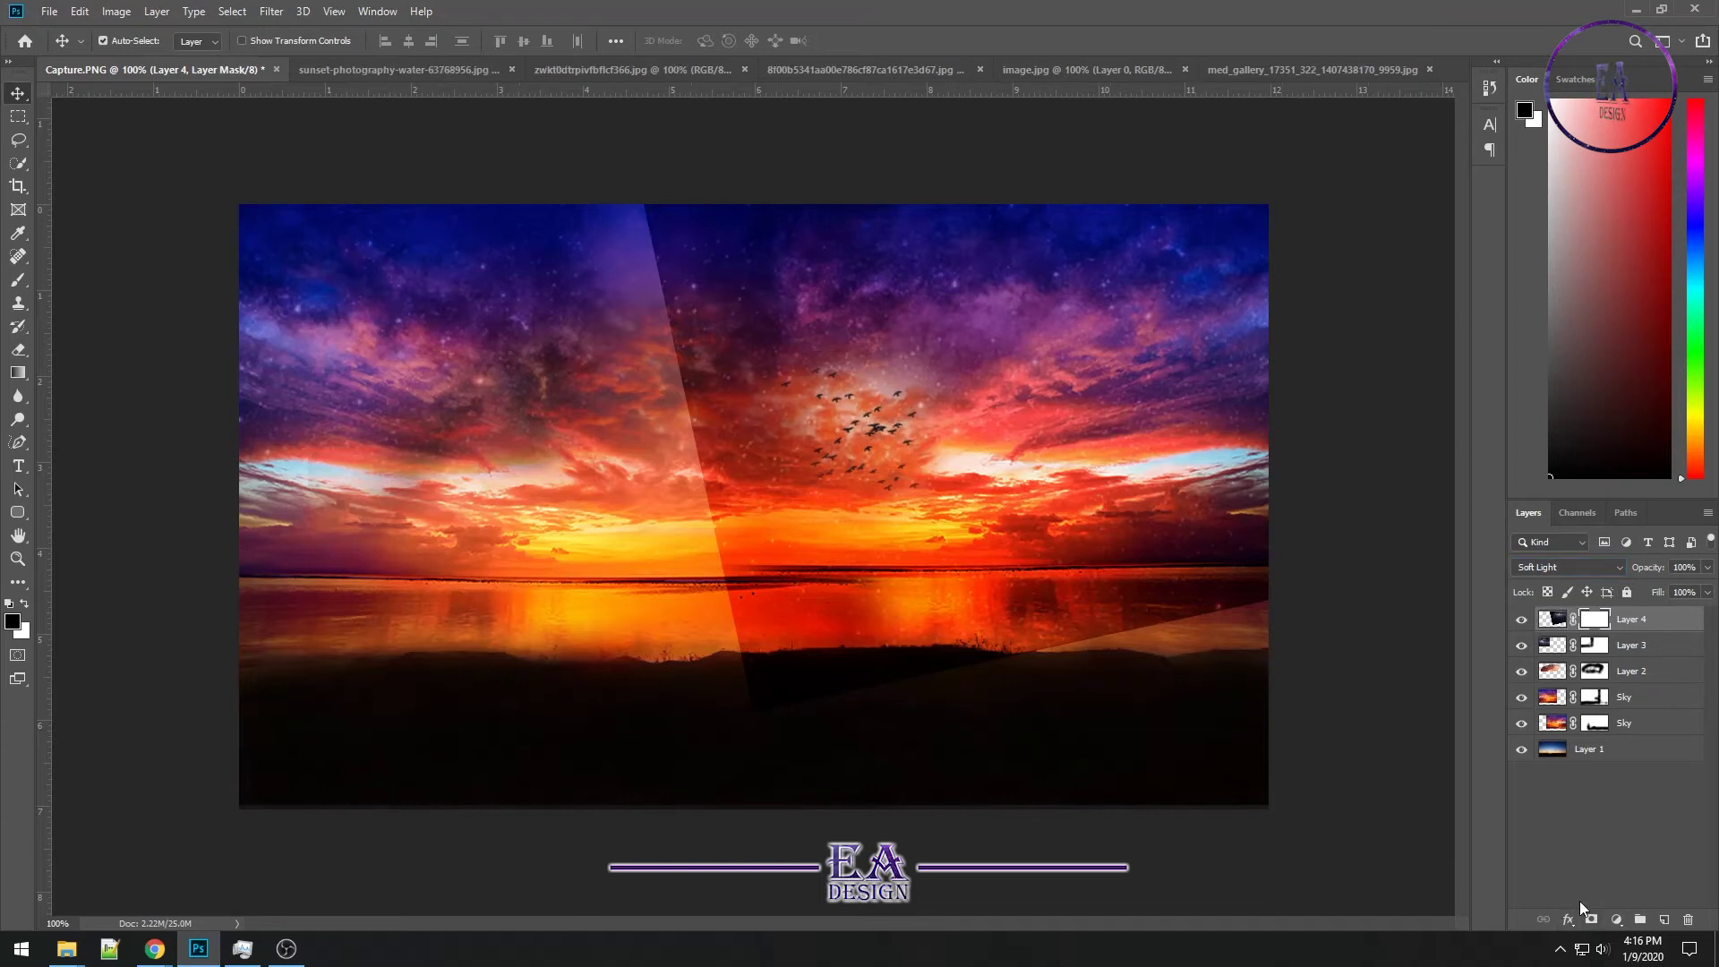
{"action": "left_click", "coordinate": [18, 283]}
{"action": "mouse_move", "coordinate": [794, 701]}
{"action": "left_mouse_down"}
{"action": "mouse_move", "coordinate": [791, 657]}
{"action": "mouse_move", "coordinate": [771, 660]}
{"action": "mouse_move", "coordinate": [783, 678]}
{"action": "mouse_move", "coordinate": [787, 659]}
{"action": "mouse_move", "coordinate": [952, 644]}
{"action": "left_mouse_up"}
{"action": "key", "text": "bracketleft"}
{"action": "key", "text": "bracketleft"}
{"action": "key", "text": "bracketleft"}
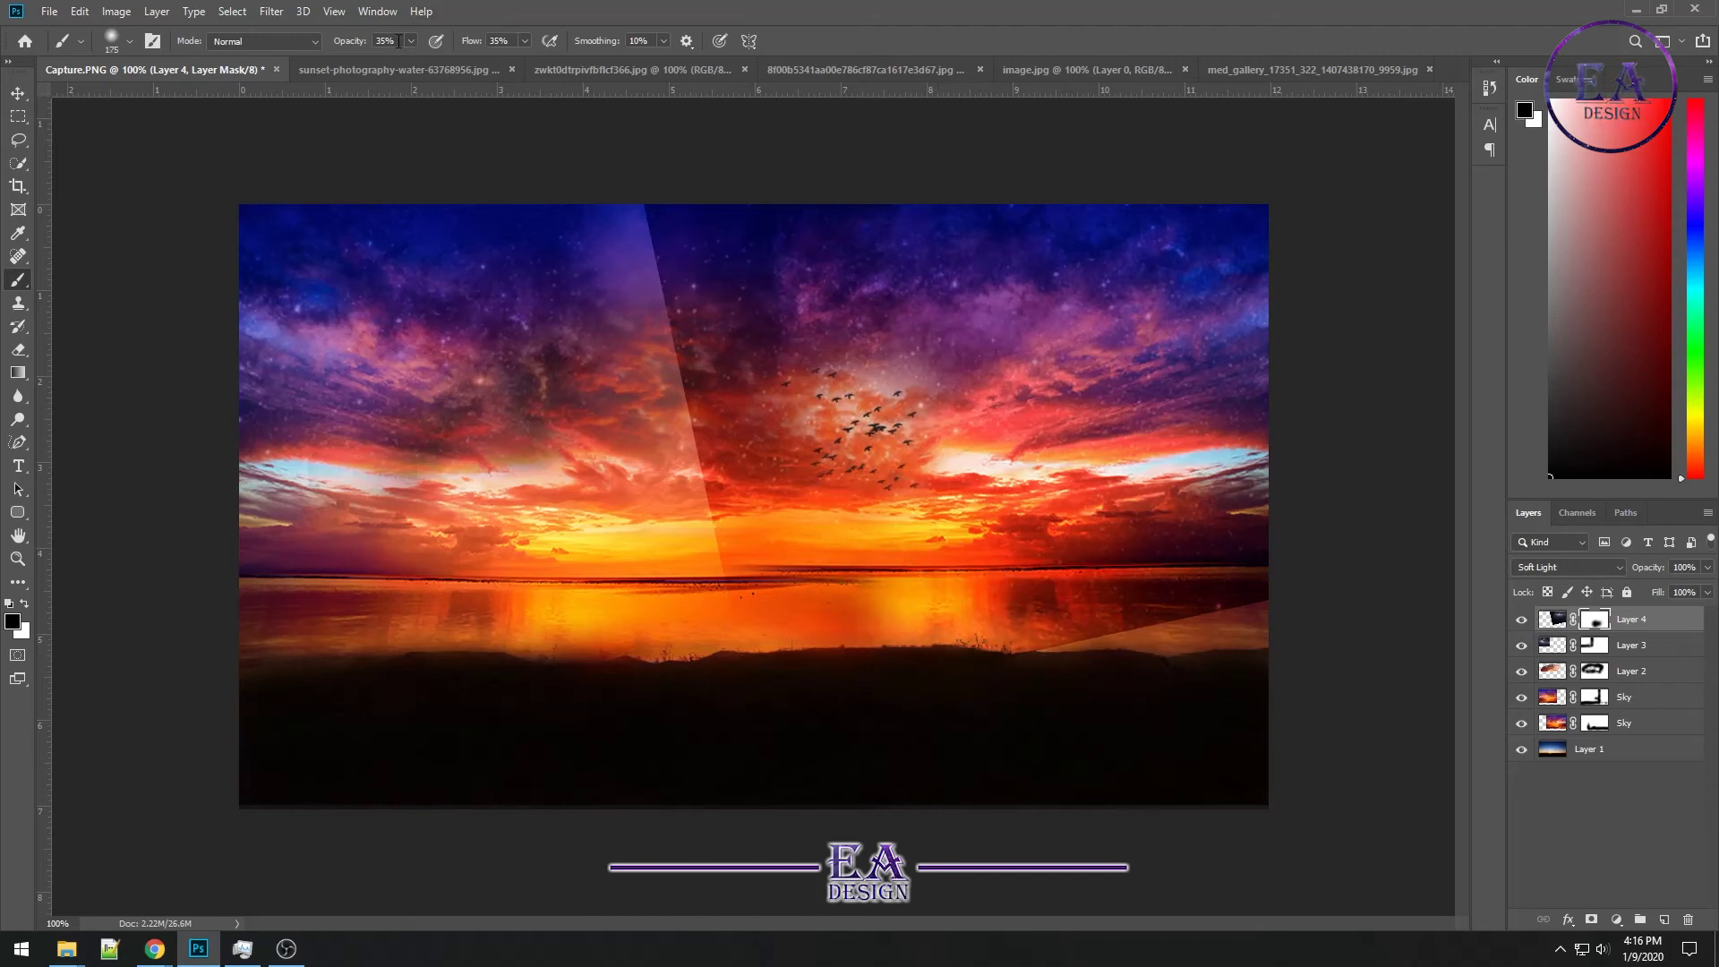
{"action": "type", "text": "05"}
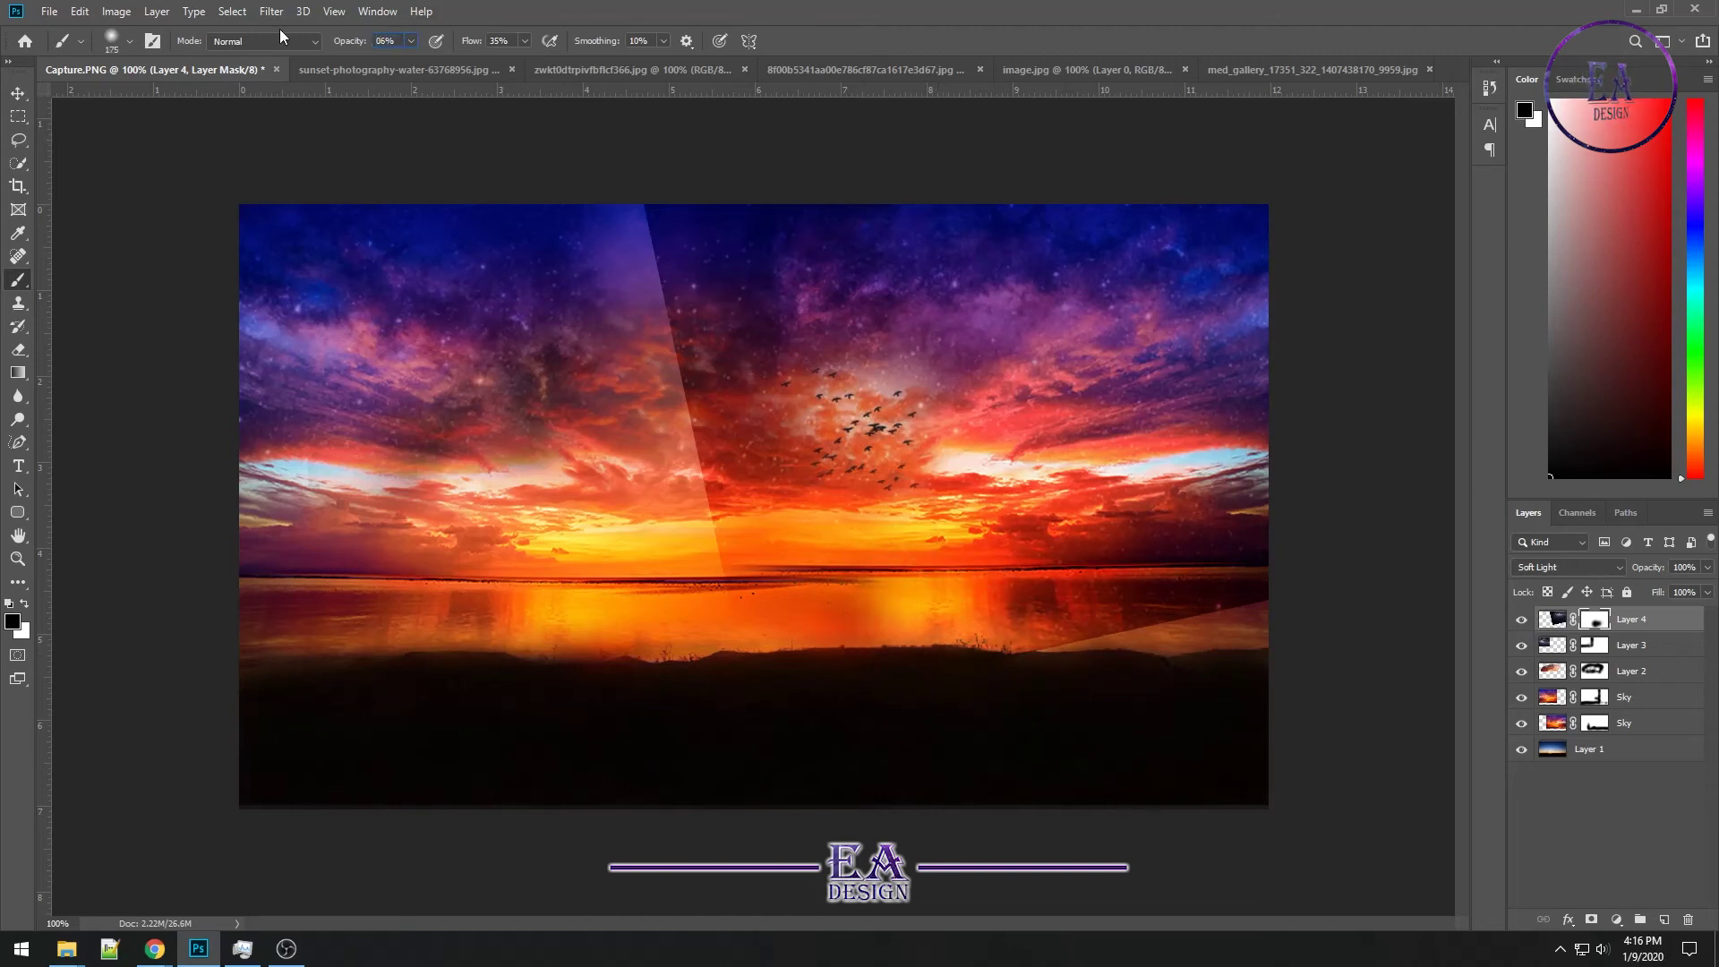
{"action": "type", "text": "0"}
{"action": "type", "text": "60"}
{"action": "key", "text": "Tab"}
{"action": "type", "text": "60"}
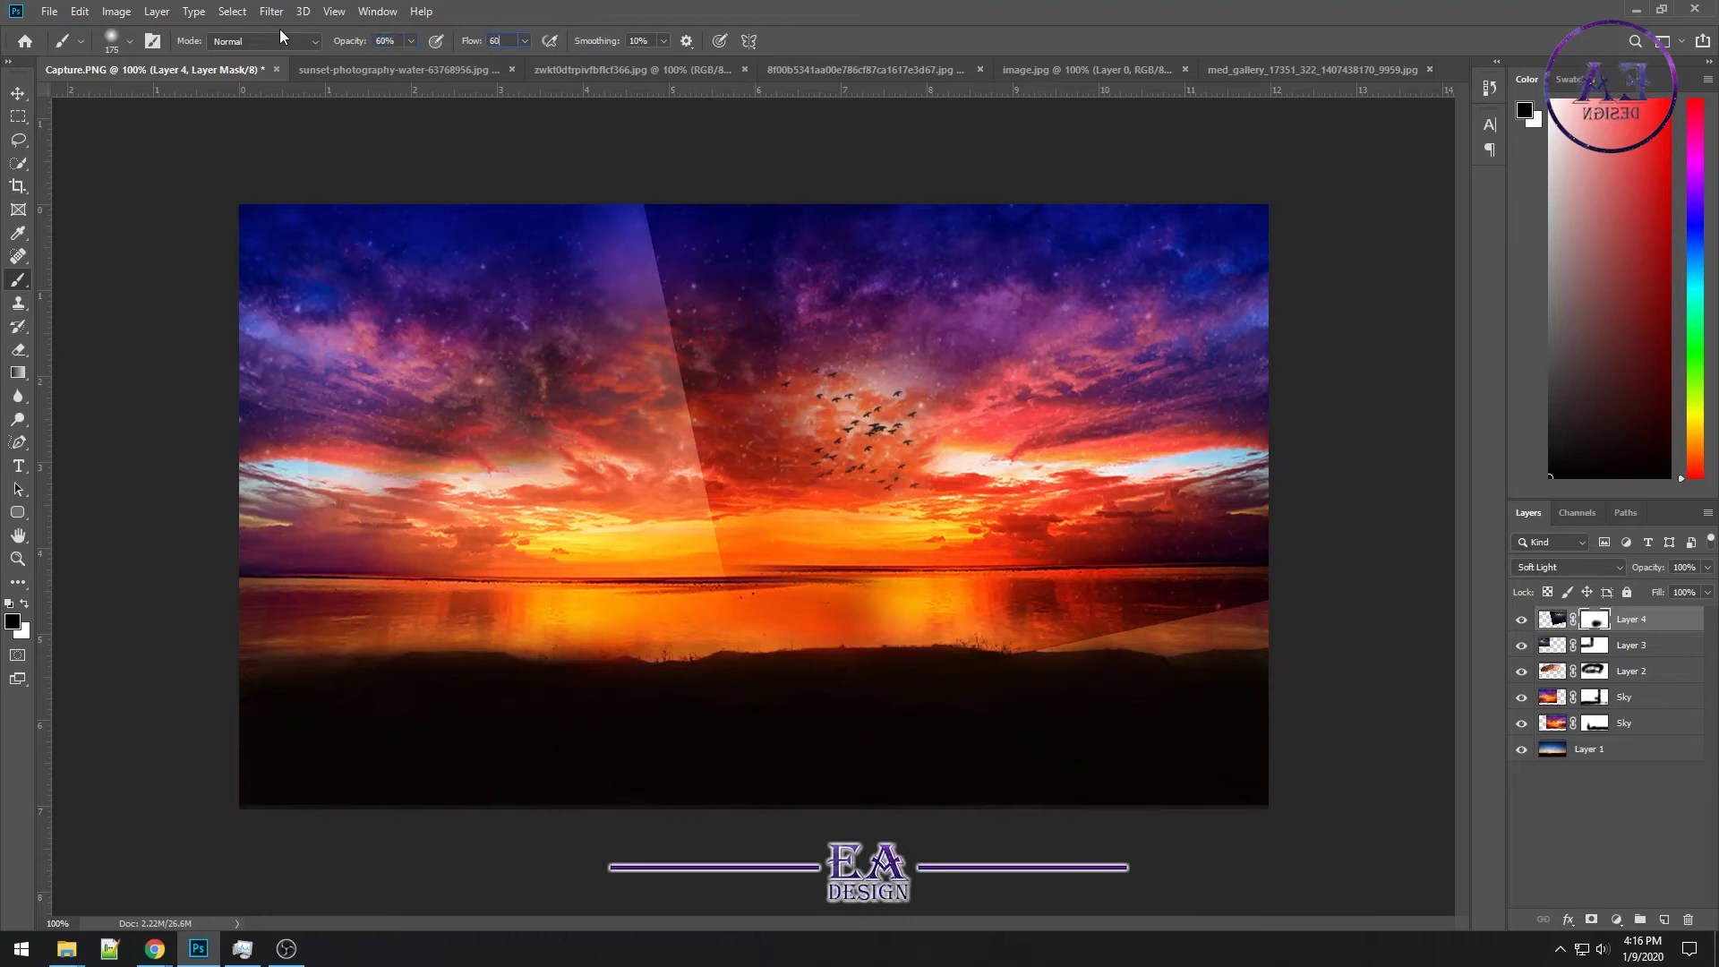
Paint black on Layer 4's mask to erase the hard diagonal wedge and right-edge seams
{"action": "mouse_move", "coordinate": [780, 537]}
{"action": "left_mouse_down"}
{"action": "mouse_move", "coordinate": [921, 690]}
{"action": "mouse_move", "coordinate": [1097, 621]}
{"action": "mouse_move", "coordinate": [952, 641]}
{"action": "mouse_move", "coordinate": [1190, 602]}
{"action": "mouse_move", "coordinate": [1196, 582]}
{"action": "mouse_move", "coordinate": [1211, 600]}
{"action": "left_mouse_up"}
{"action": "key", "text": "bracketright"}
{"action": "key", "text": "bracketright"}
{"action": "key", "text": "bracketright"}
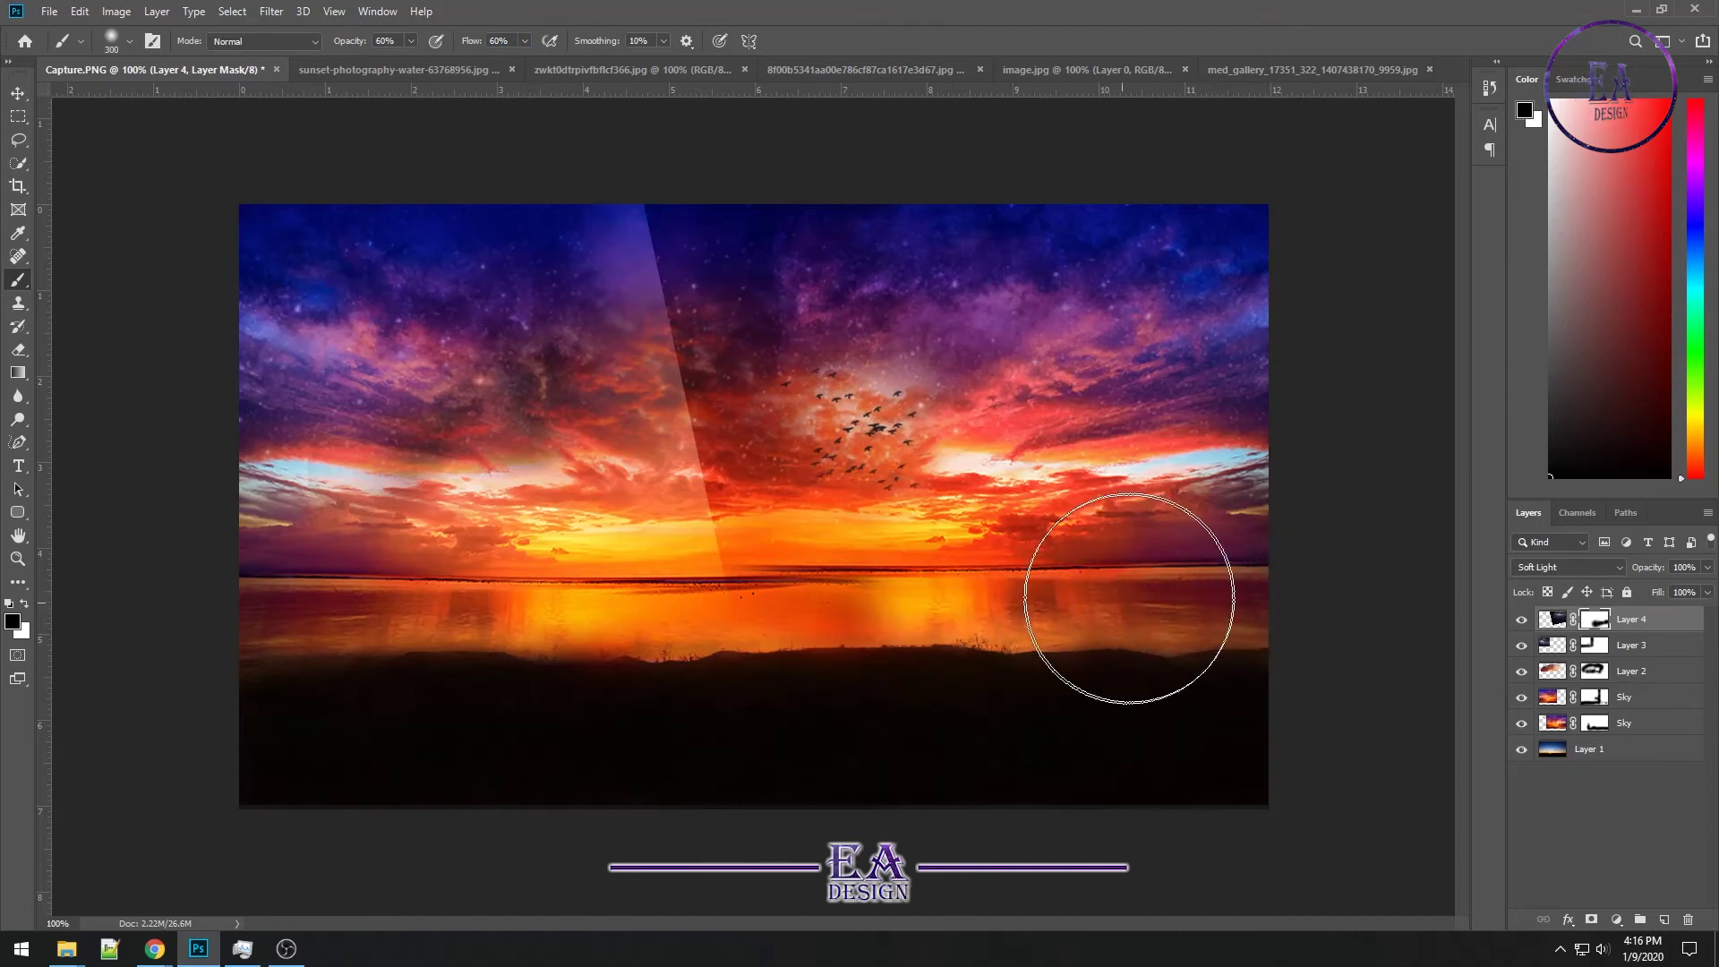
{"action": "mouse_move", "coordinate": [737, 473]}
{"action": "left_mouse_down"}
{"action": "mouse_move", "coordinate": [602, 238]}
{"action": "mouse_move", "coordinate": [625, 239]}
{"action": "mouse_move", "coordinate": [770, 476]}
{"action": "mouse_move", "coordinate": [761, 530]}
{"action": "left_mouse_up"}
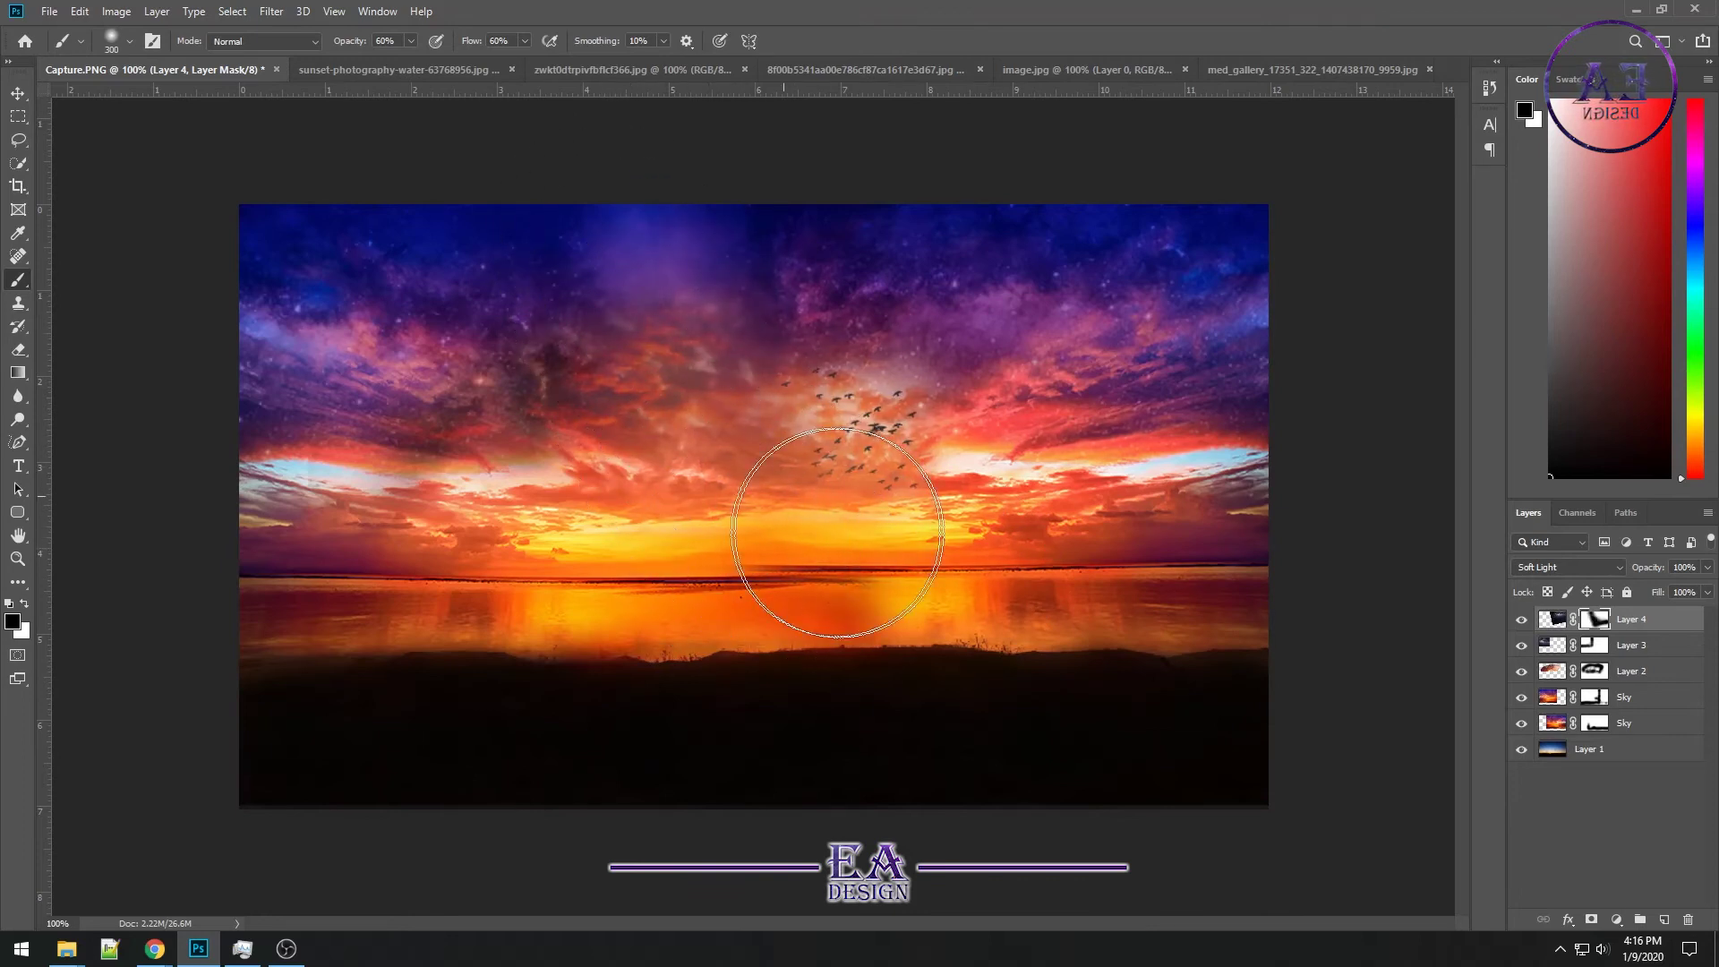
{"action": "left_click_drag", "start_coordinate": [1143, 537], "coordinate": [1206, 510]}
{"action": "key", "text": "ctrl+z"}
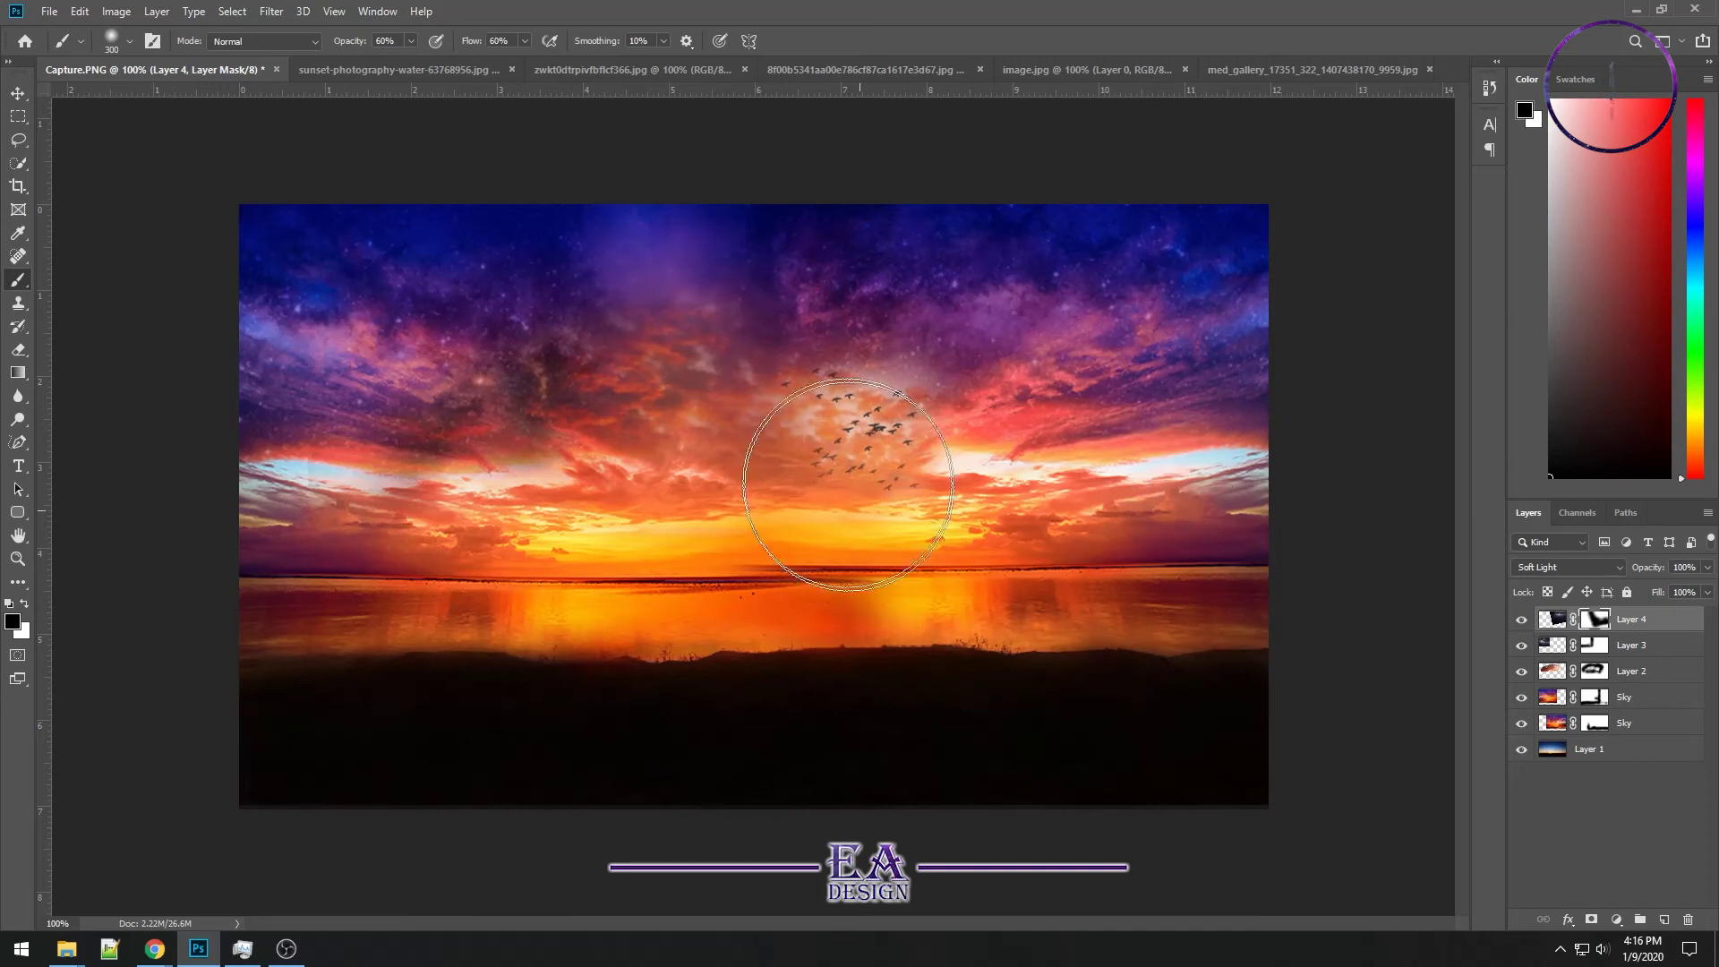
{"action": "key", "text": "bracketleft"}
{"action": "key", "text": "bracketleft"}
{"action": "key", "text": "bracketleft"}
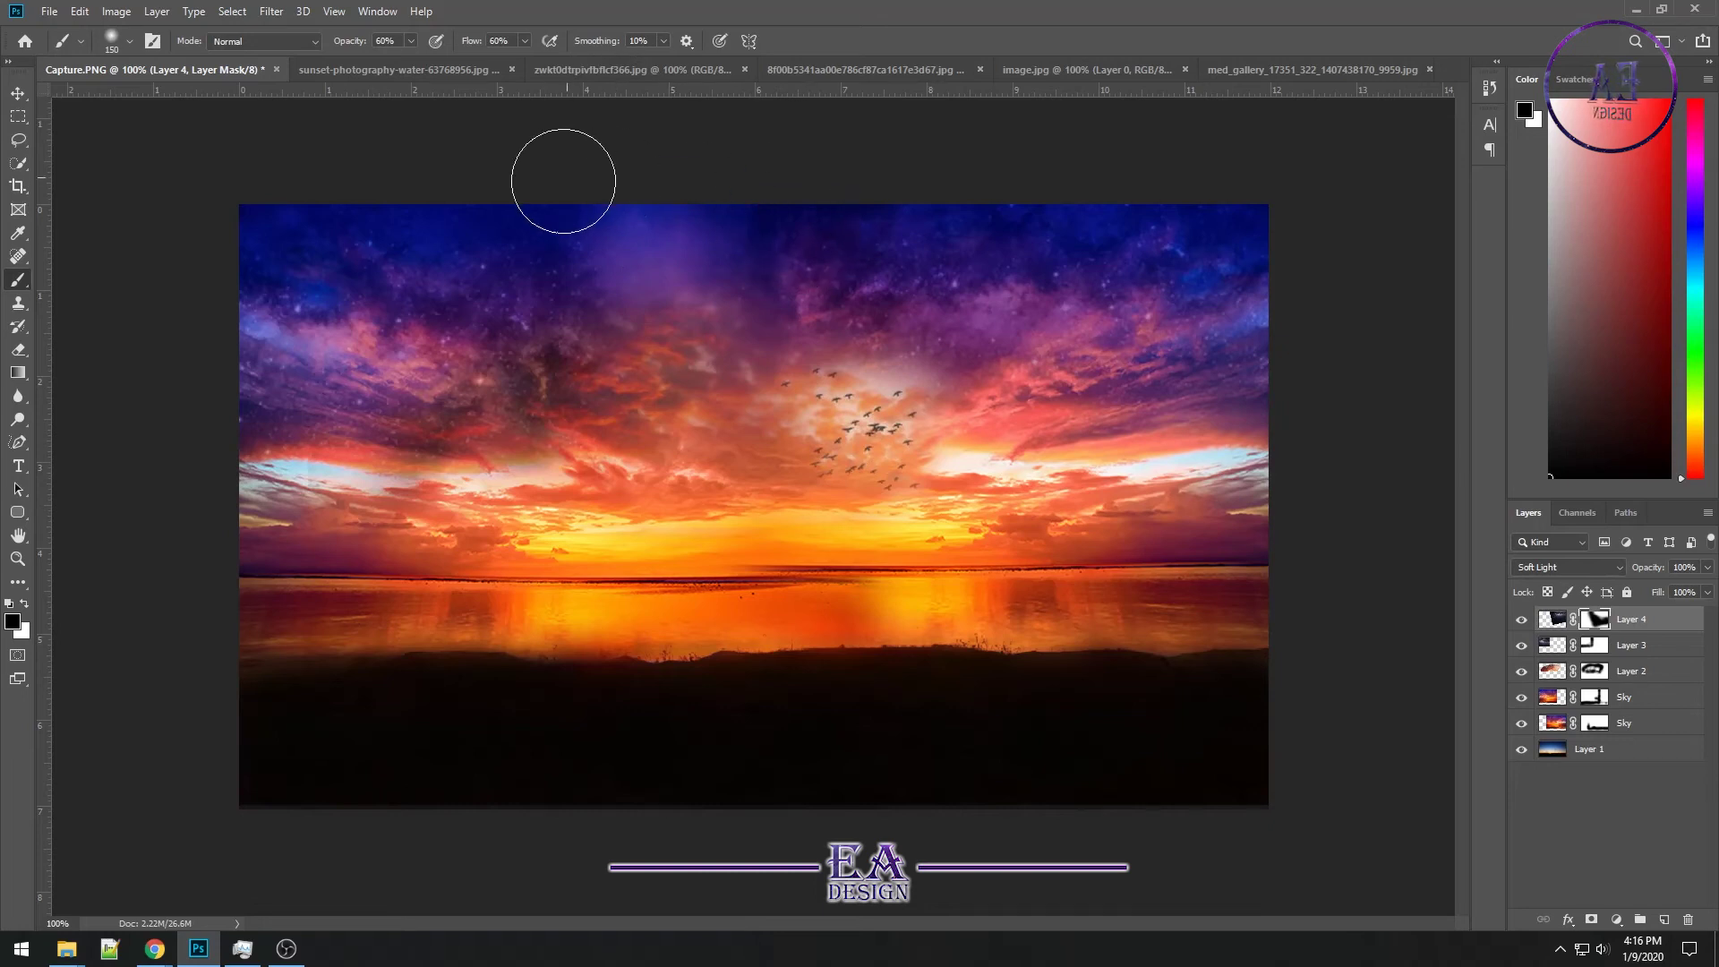
Preview neighbouring blend modes on Layer 4 and settle on Hard Light
{"action": "left_click", "coordinate": [1603, 571]}
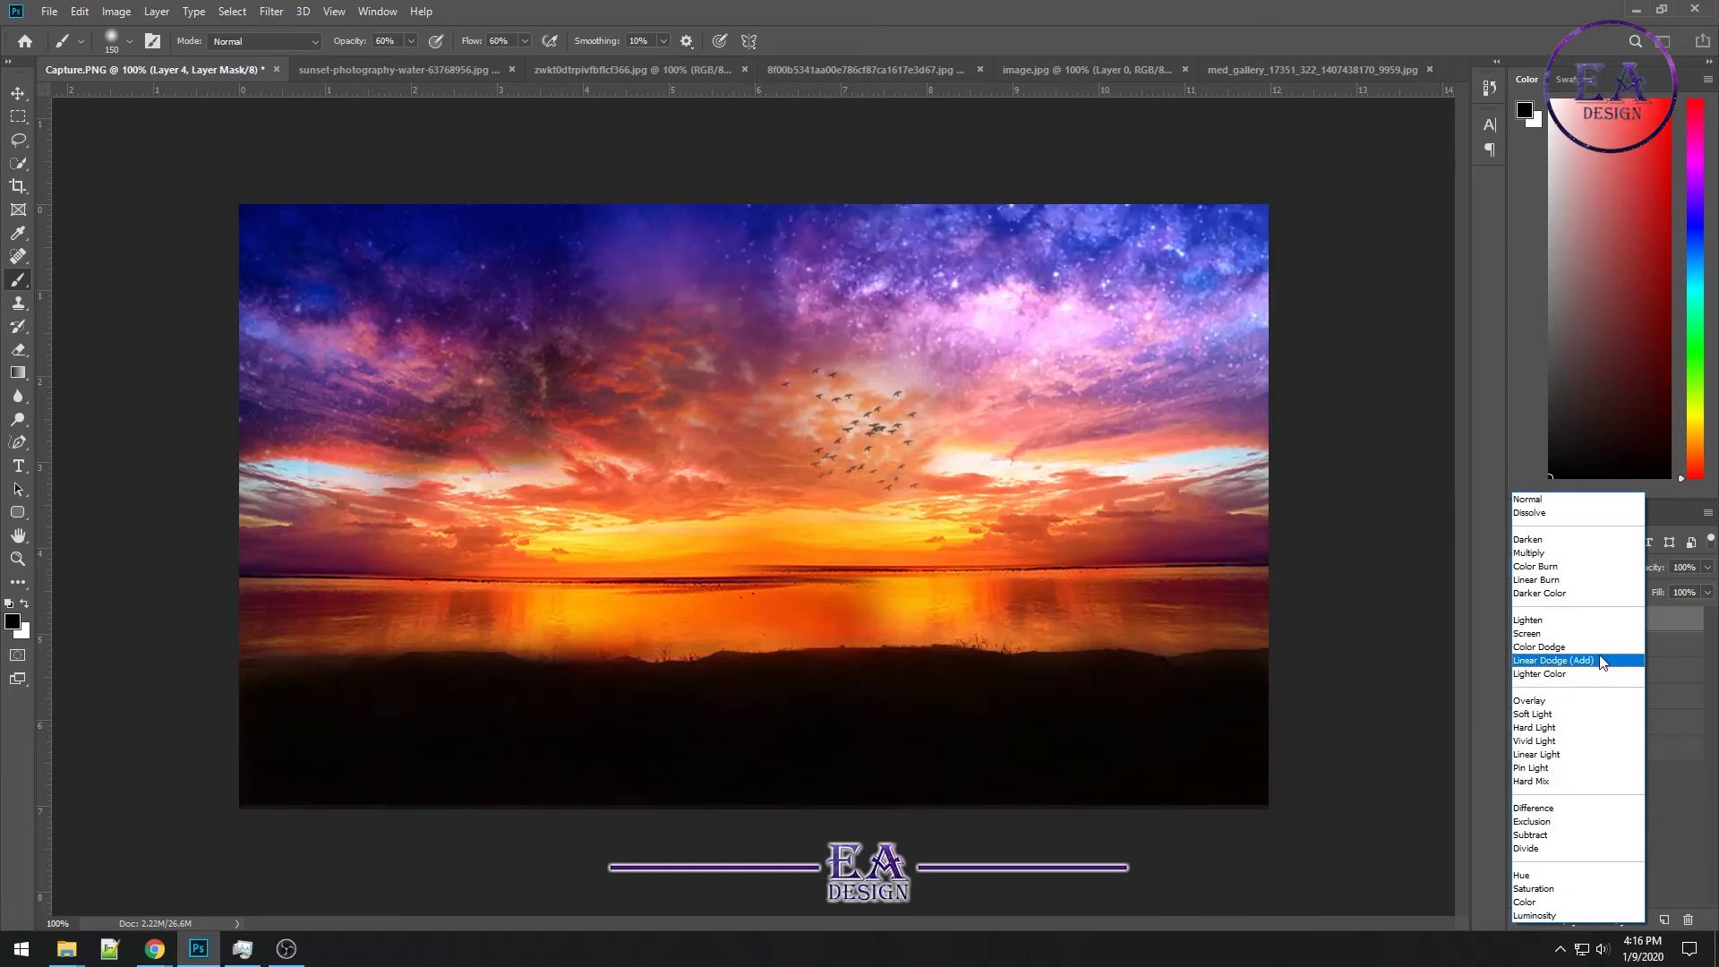
{"action": "key", "text": "Down"}
{"action": "key", "text": "Down"}
{"action": "key", "text": "Down"}
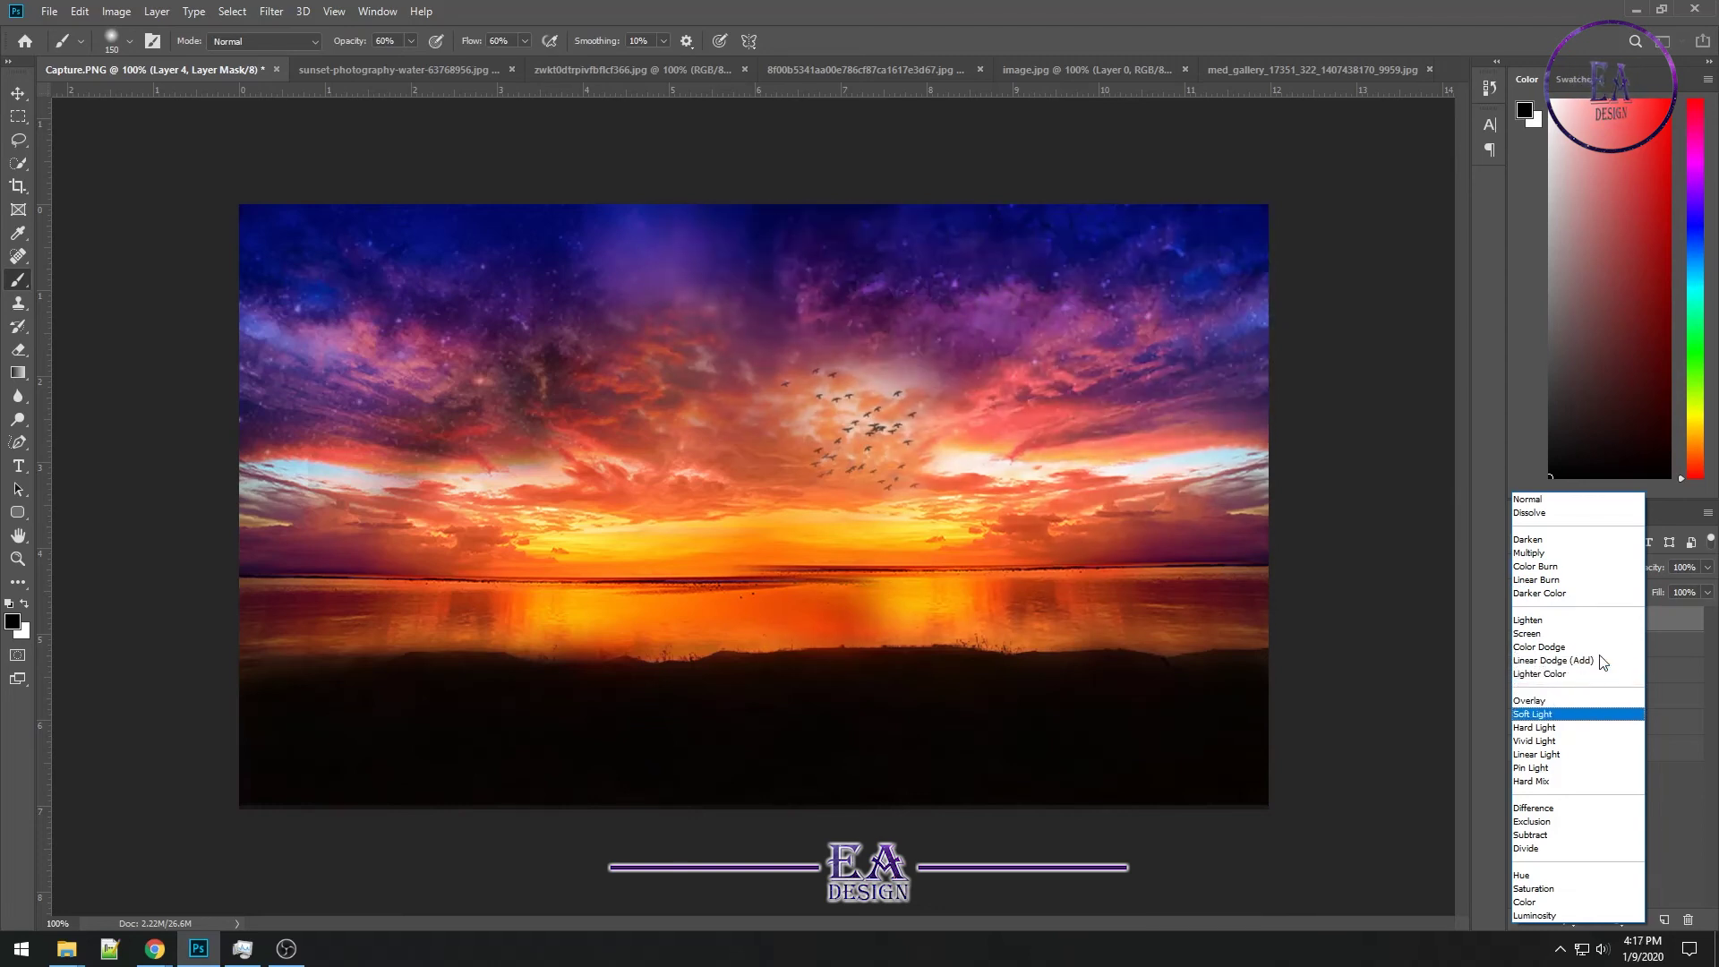
{"action": "key", "text": "Down"}
{"action": "key", "text": "Down"}
{"action": "key", "text": "Up"}
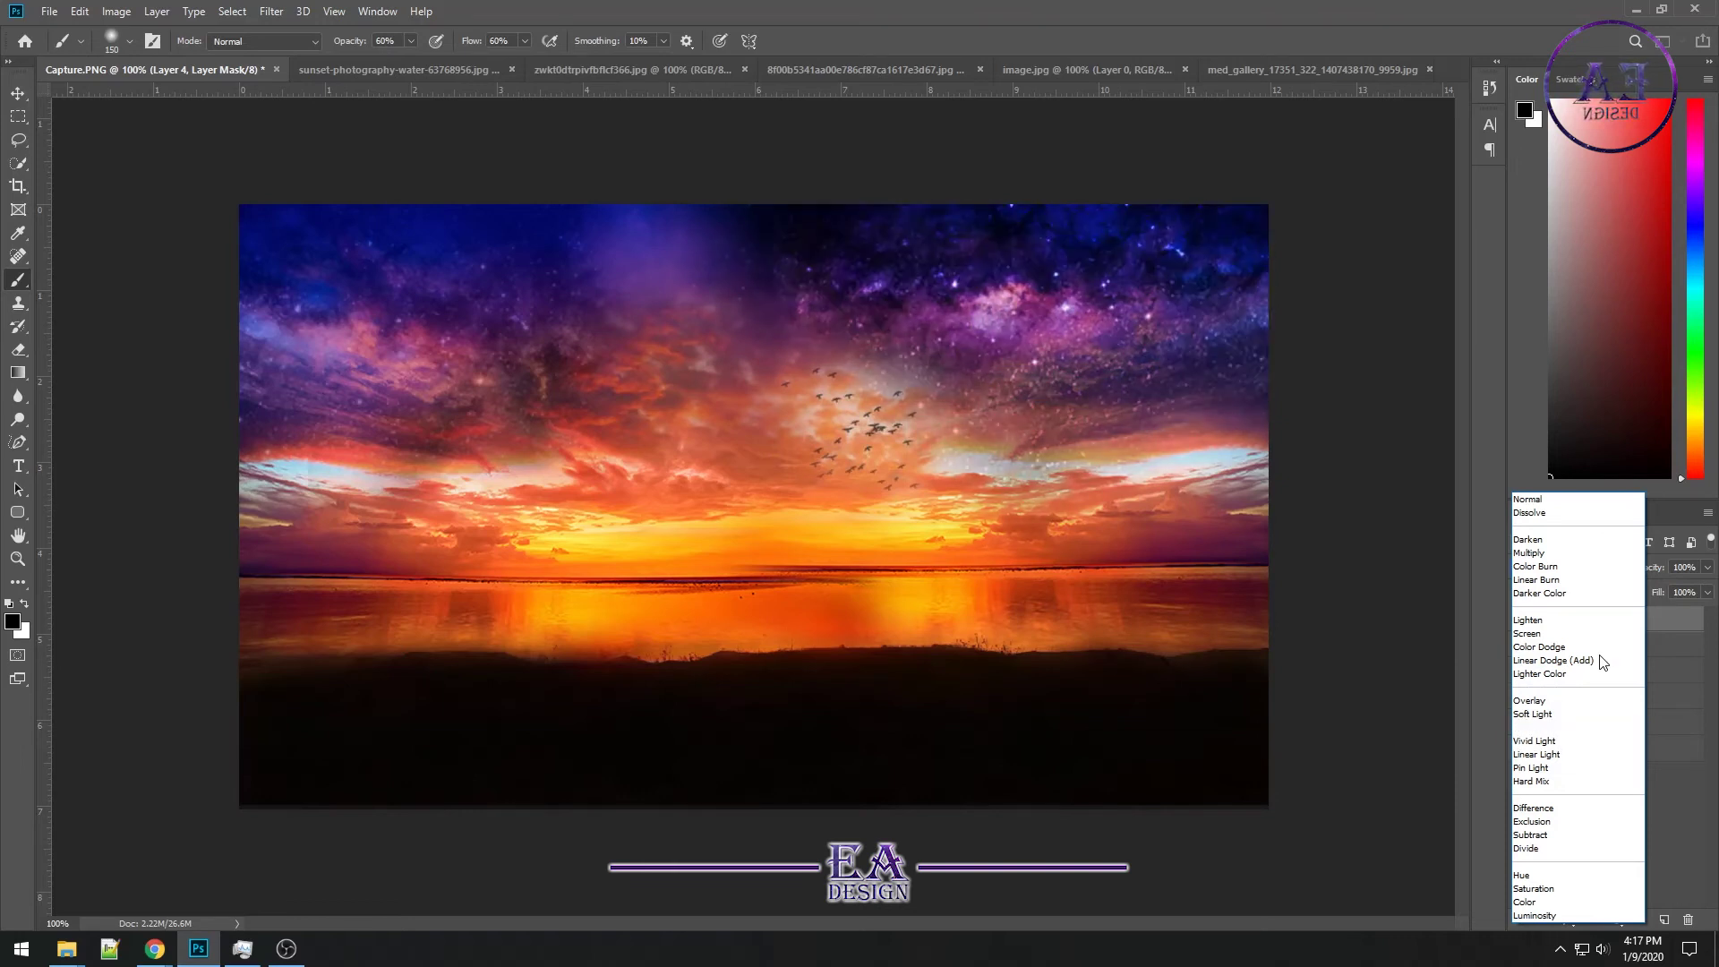
{"action": "key", "text": "Return"}
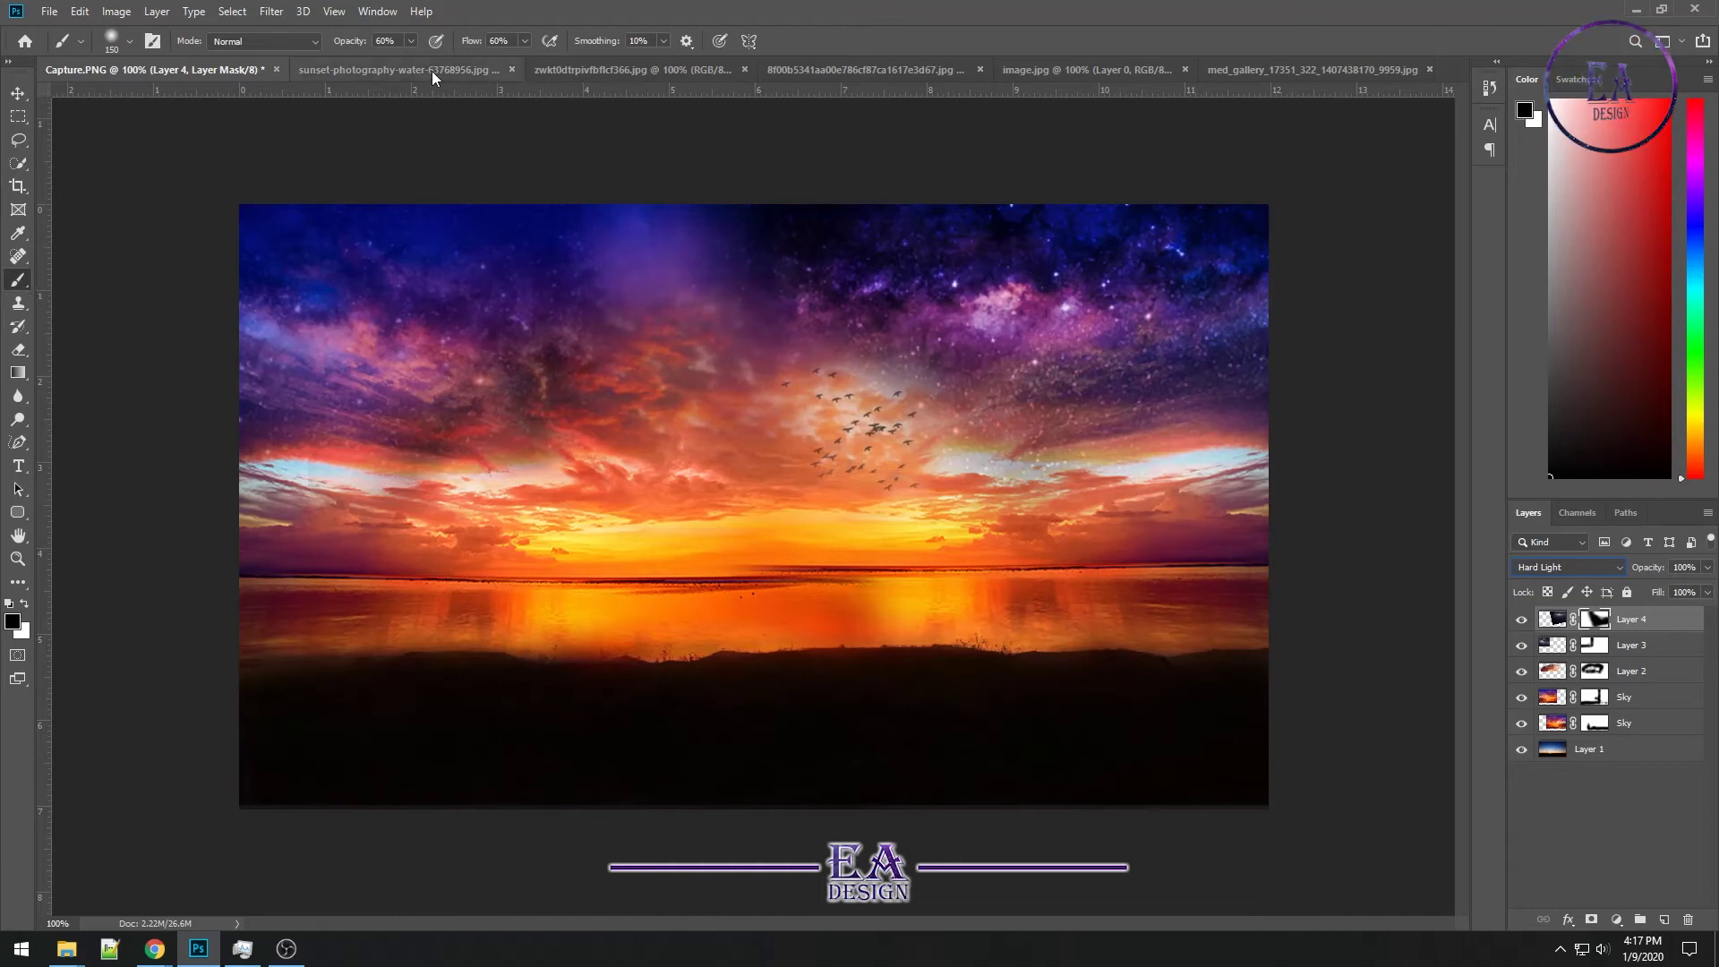
Set a 125-px brush to 35% opacity and flow, then paint Layer 3's mask along the top sky
{"action": "left_click", "coordinate": [385, 40]}
{"action": "type", "text": "35"}
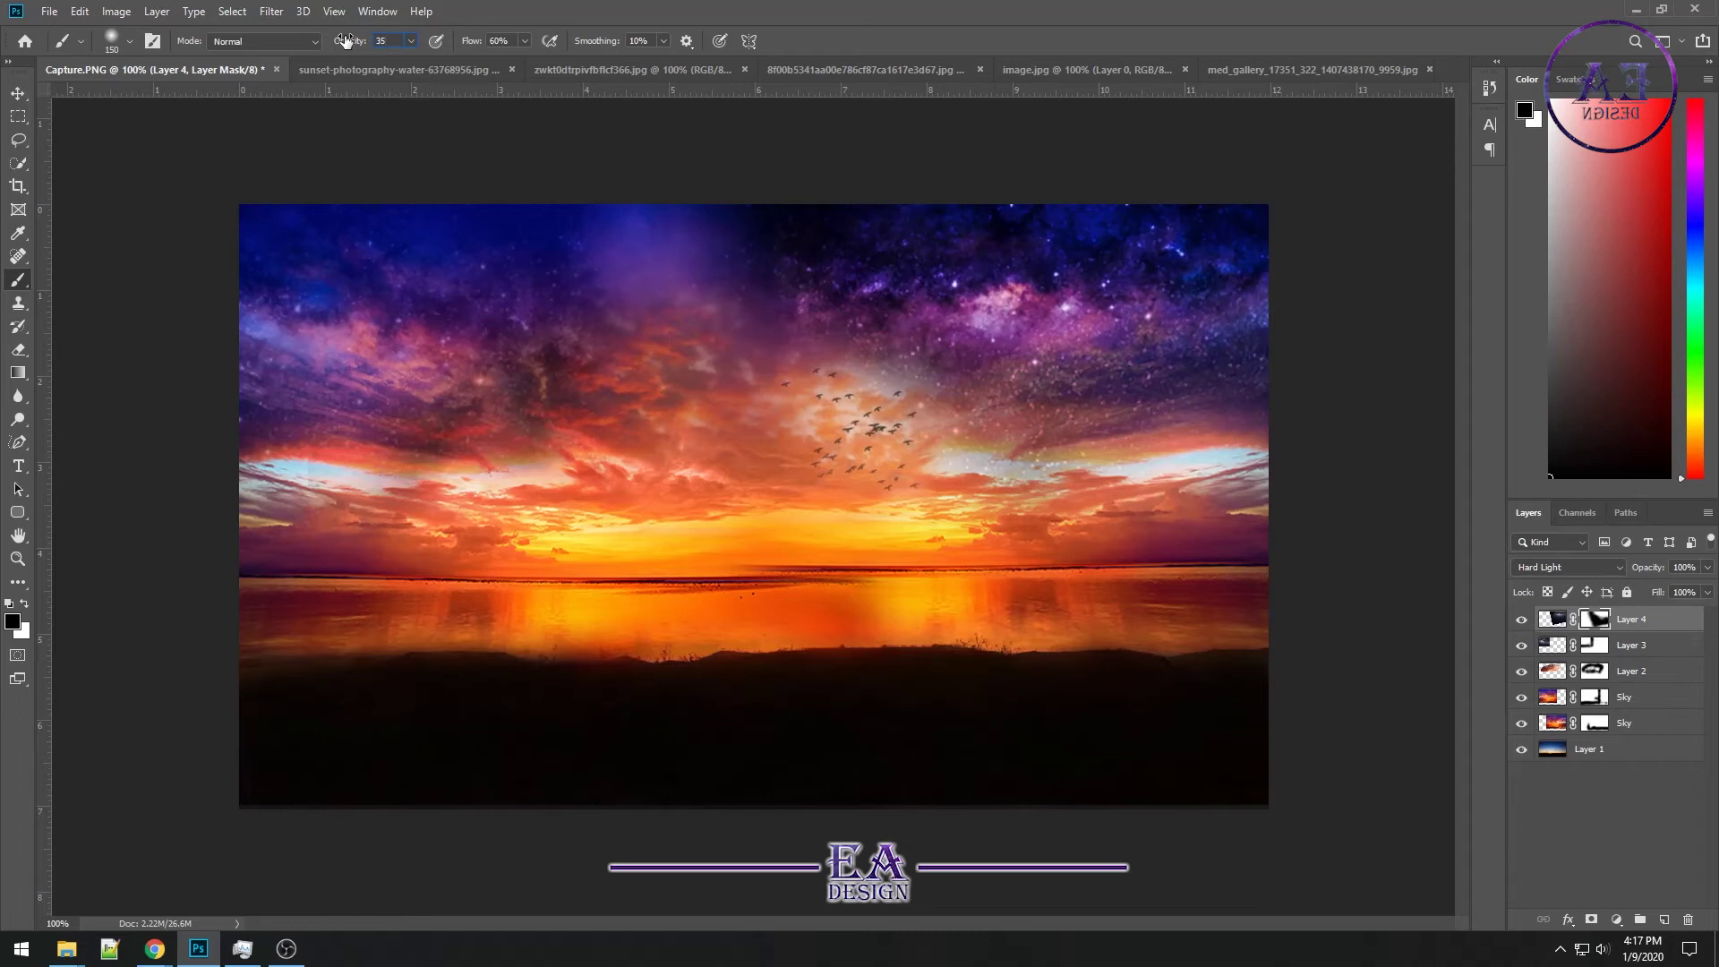
{"action": "key", "text": "Return"}
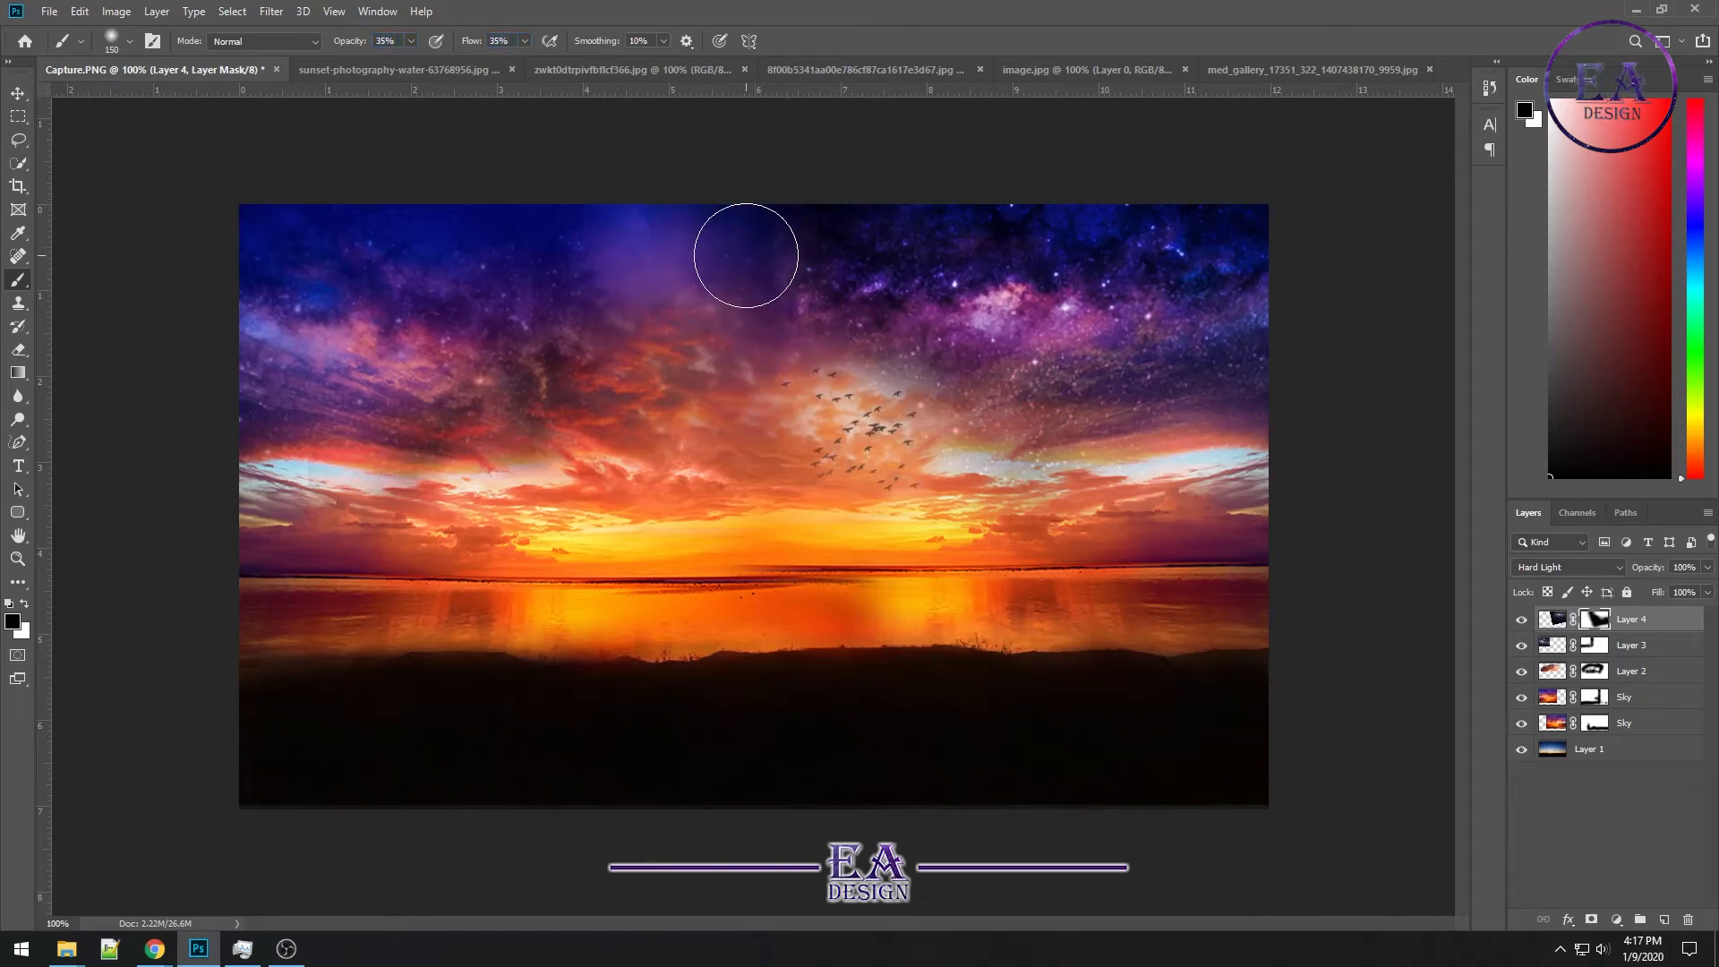
{"action": "key", "text": "bracketright"}
{"action": "key", "text": "bracketright"}
{"action": "key", "text": "bracketright"}
{"action": "key", "text": "bracketright"}
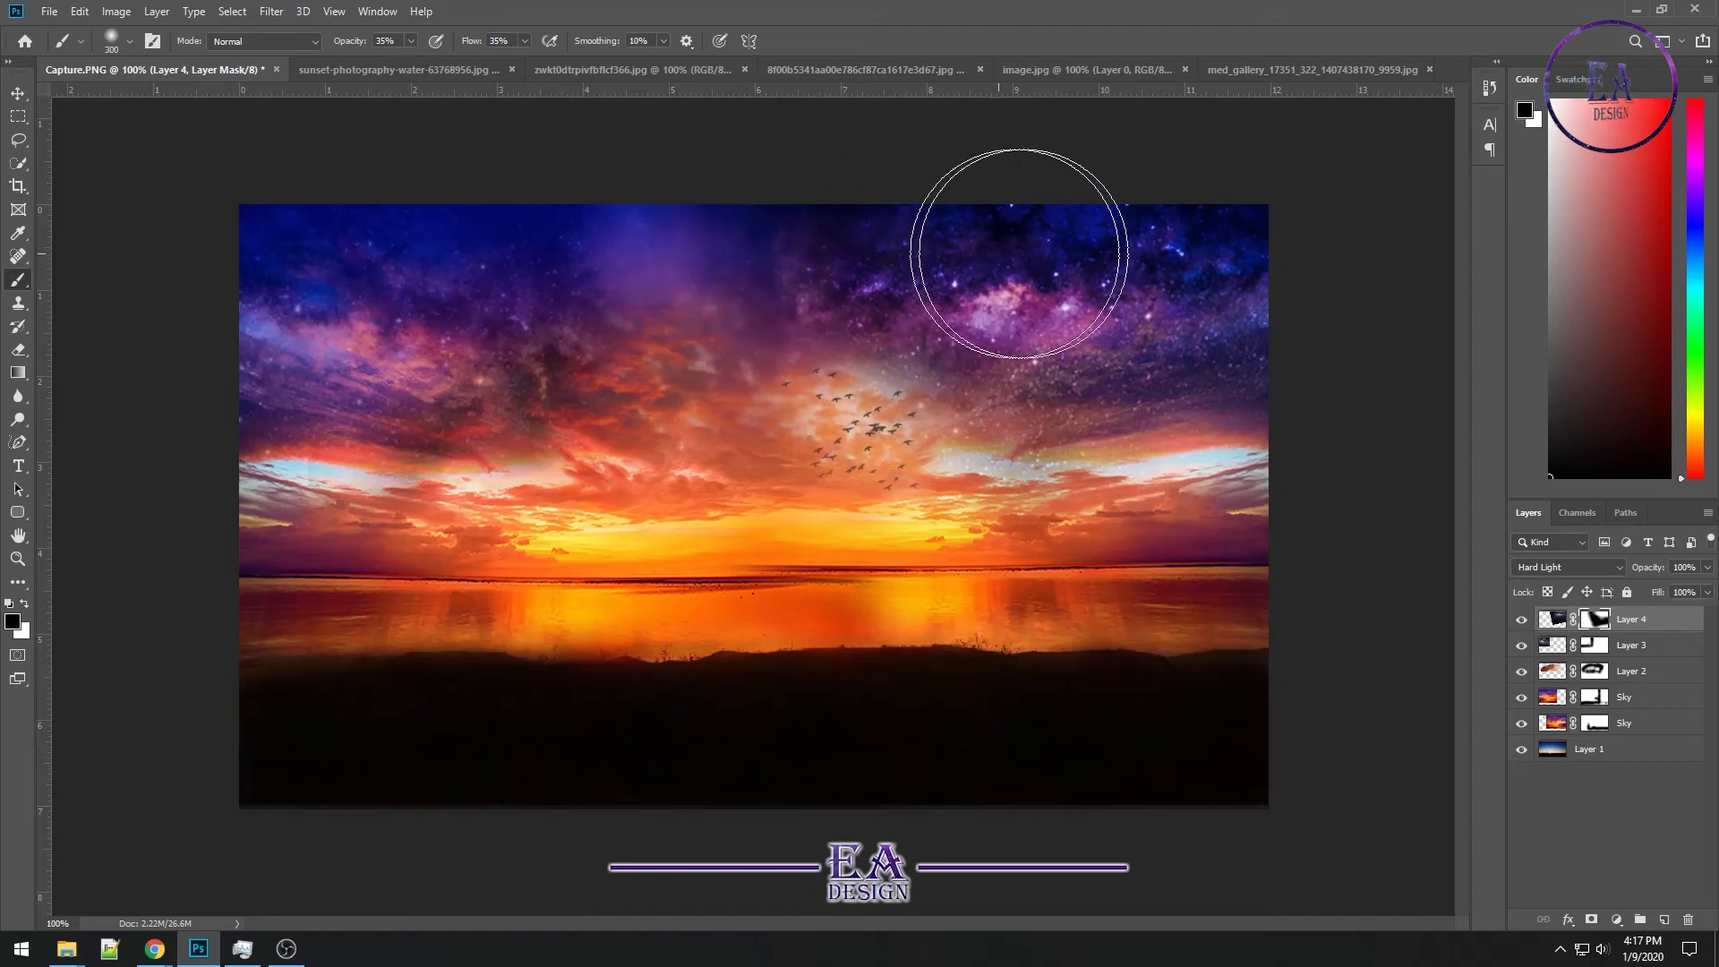
{"action": "key", "text": "bracketleft"}
{"action": "key", "text": "bracketleft"}
{"action": "key", "text": "bracketleft"}
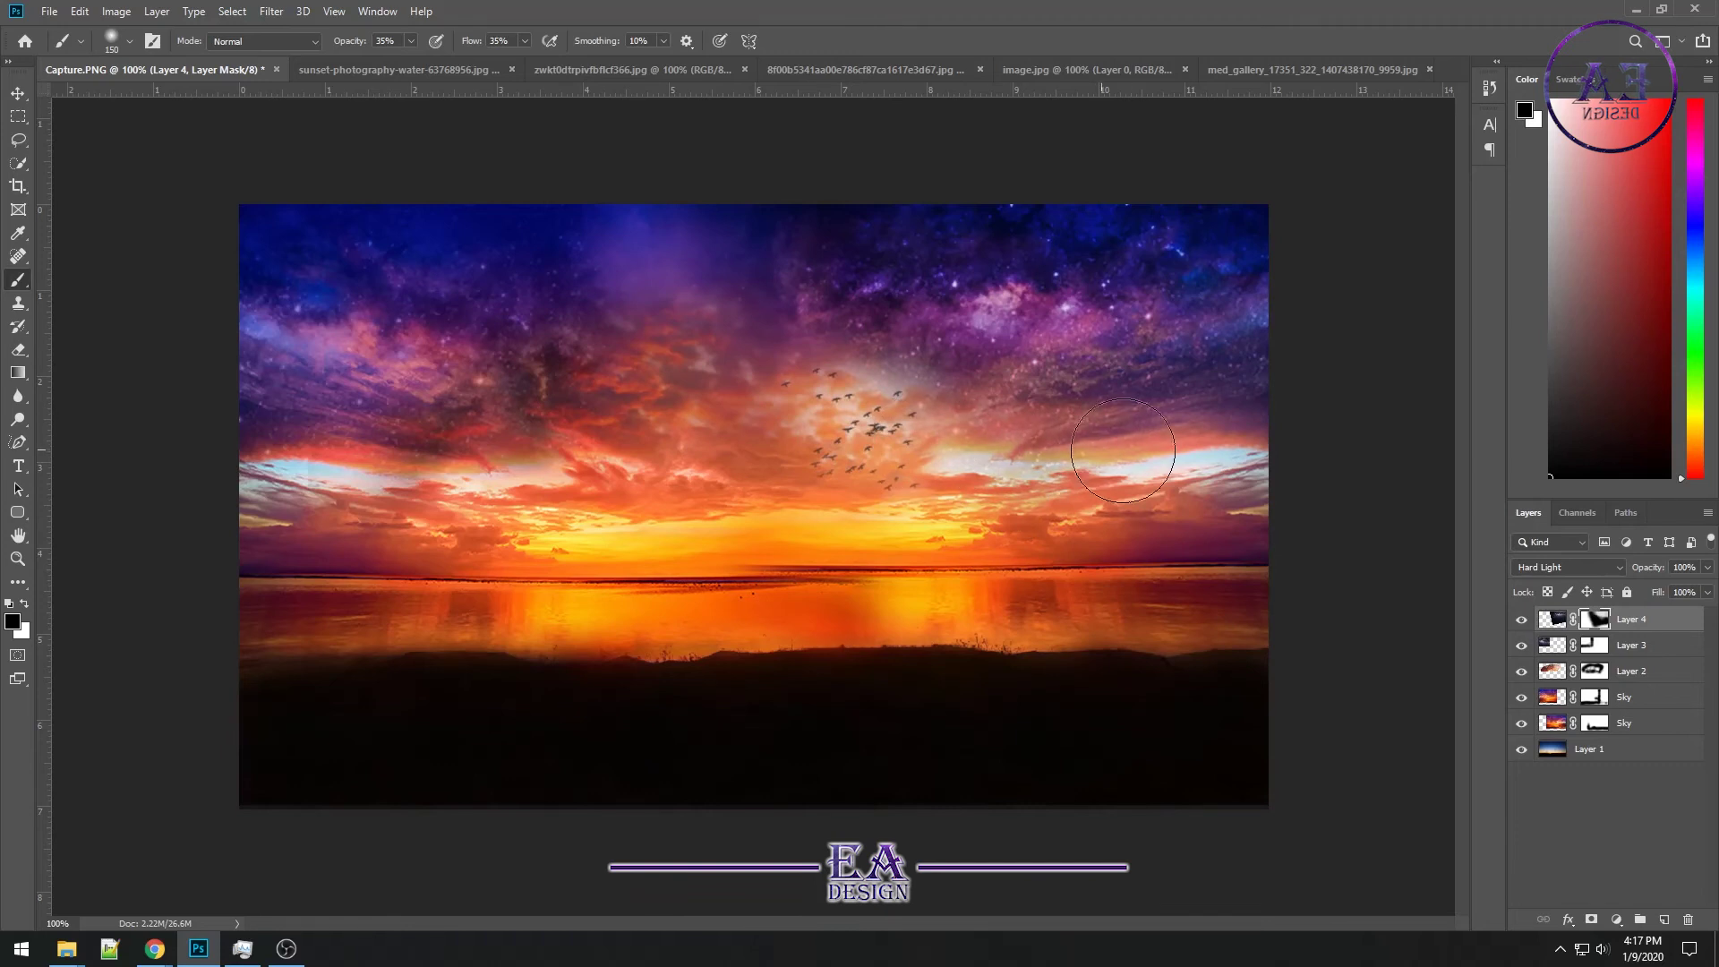
{"action": "key", "text": "bracketleft"}
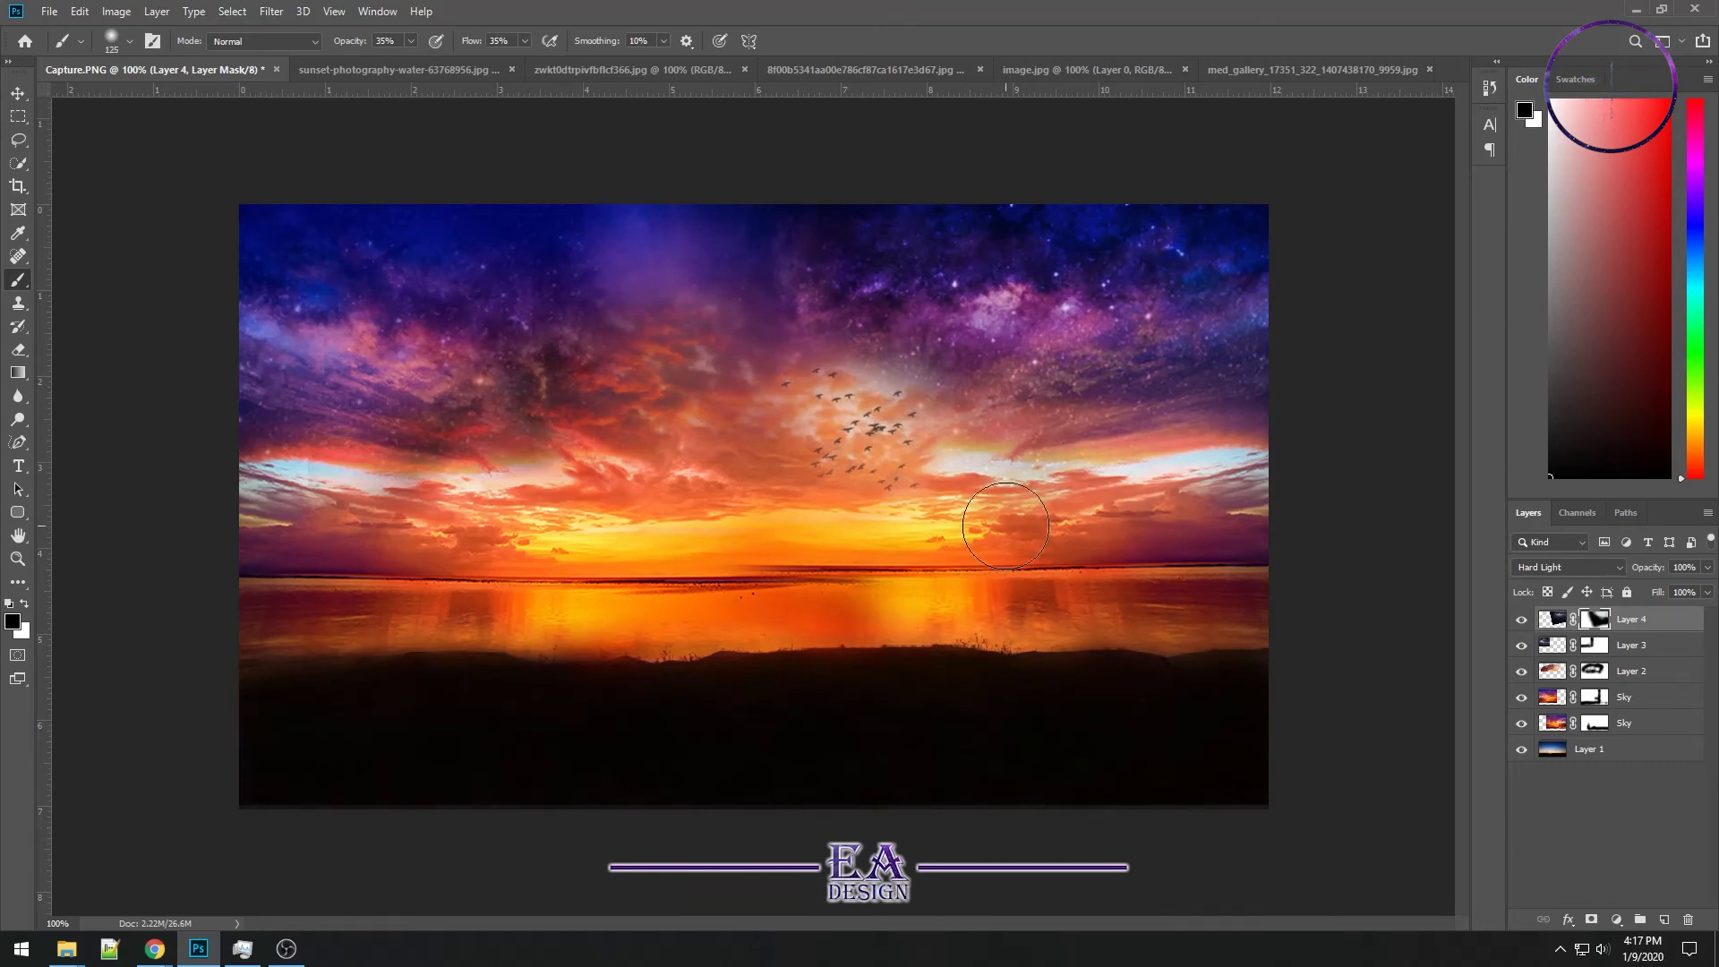
{"action": "key", "text": "bracketleft"}
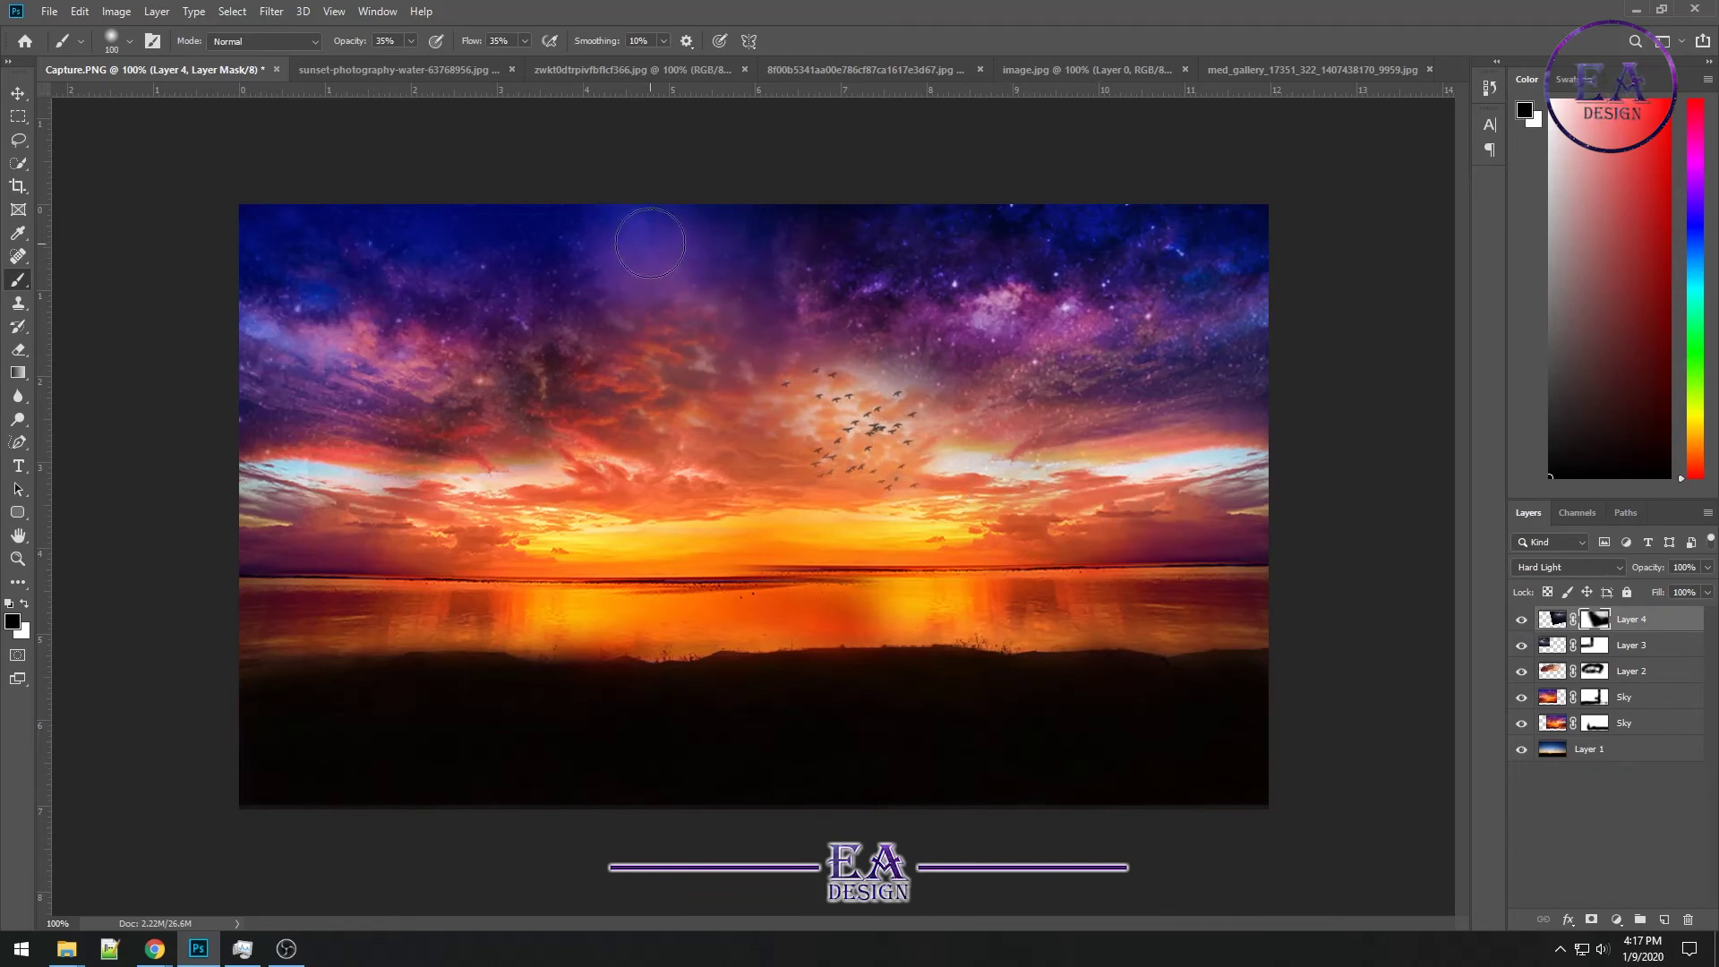
{"action": "left_click", "coordinate": [1577, 646]}
{"action": "mouse_move", "coordinate": [630, 293]}
{"action": "left_mouse_down"}
{"action": "mouse_move", "coordinate": [675, 238]}
{"action": "mouse_move", "coordinate": [659, 249]}
{"action": "mouse_move", "coordinate": [641, 203]}
{"action": "mouse_move", "coordinate": [680, 287]}
{"action": "left_mouse_up"}
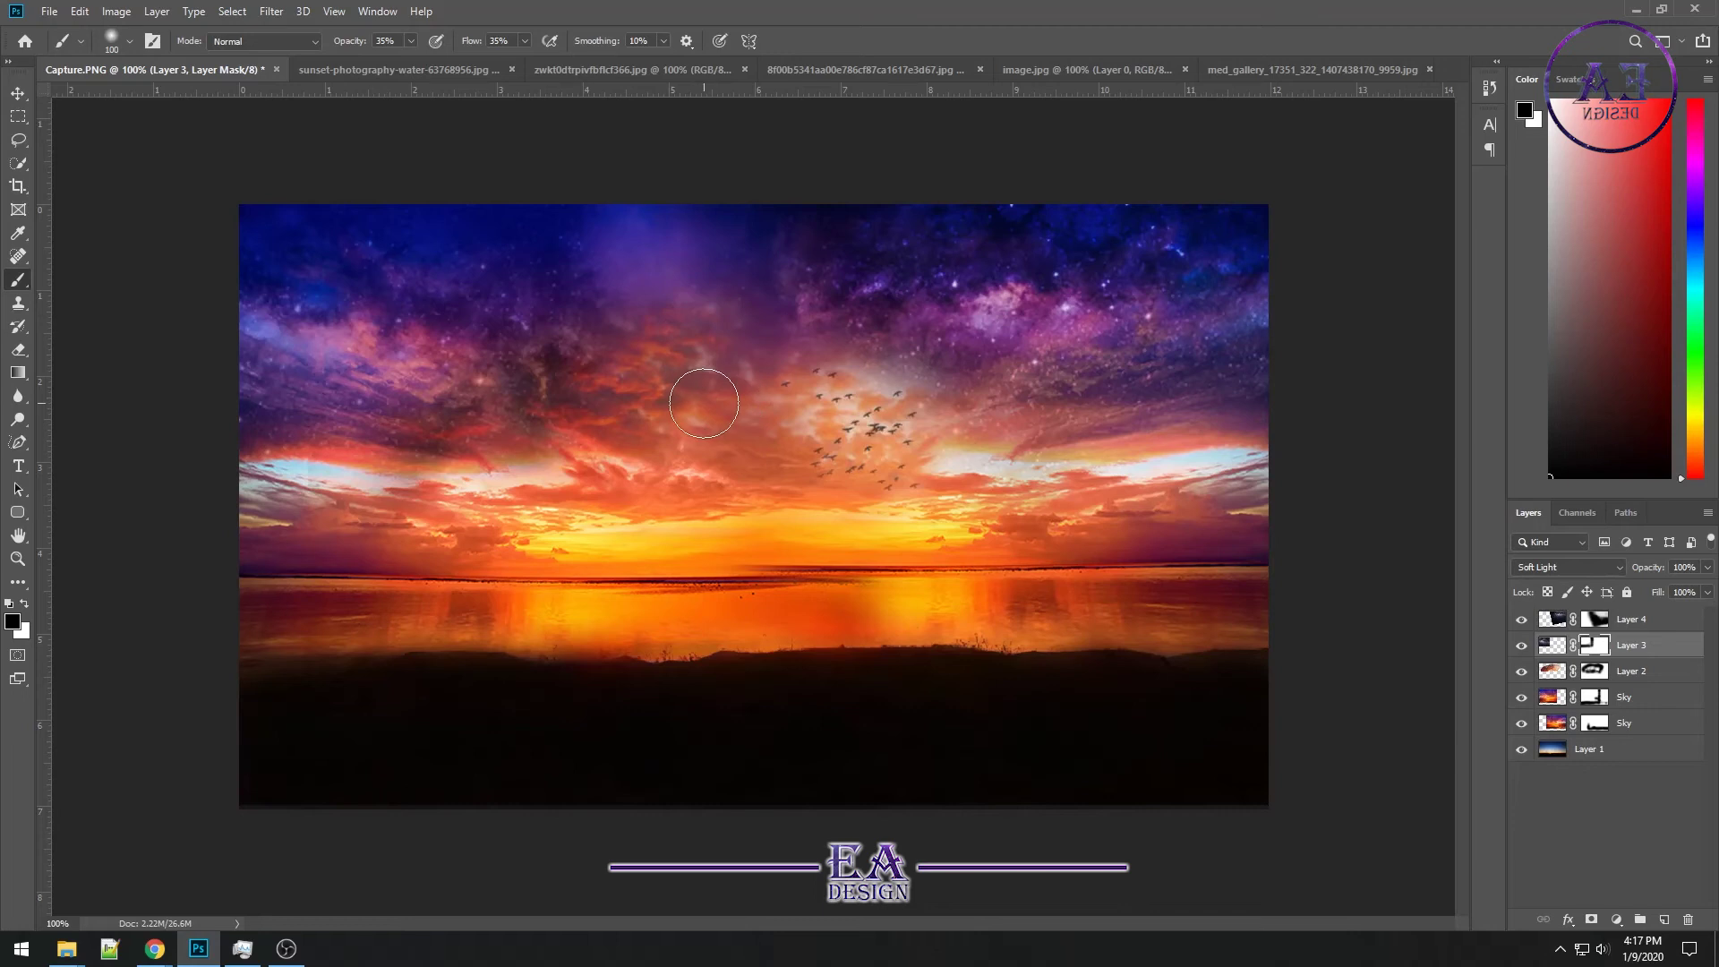
Clone-stamp over the lighter patches in the upper sky with a 150-px brush
{"action": "left_click", "coordinate": [20, 306]}
{"action": "key", "text": "bracketright"}
{"action": "key", "text": "bracketright"}
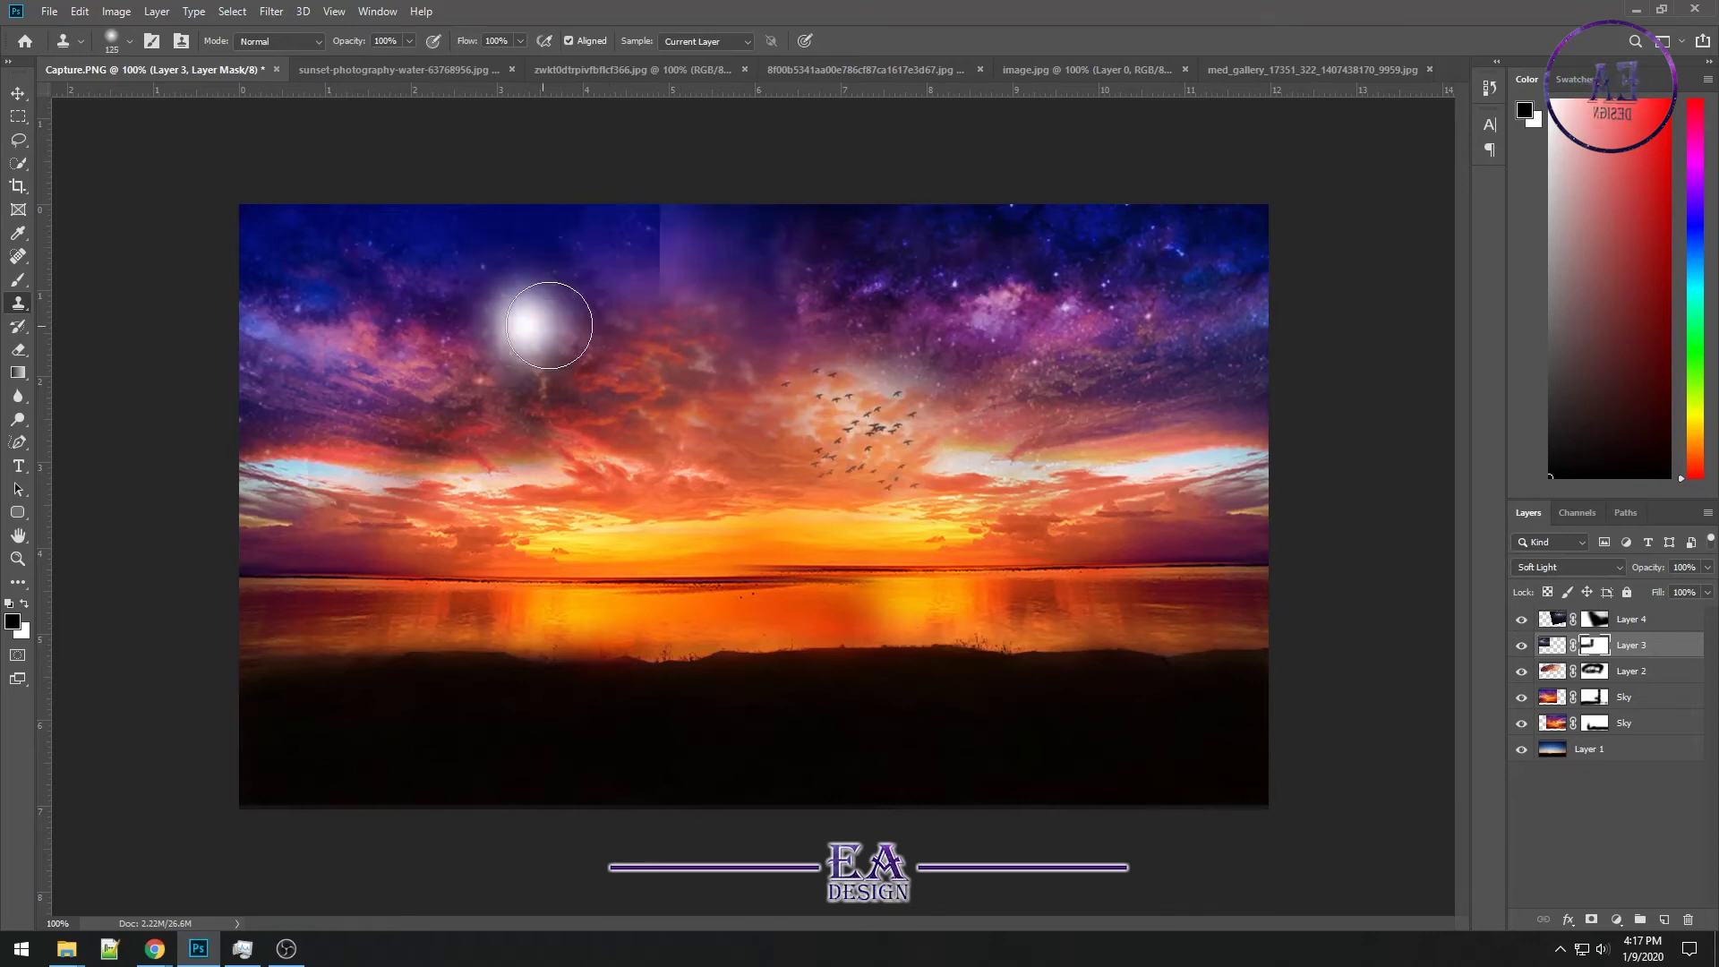
{"action": "left_click_drag", "start_coordinate": [634, 244], "coordinate": [741, 263]}
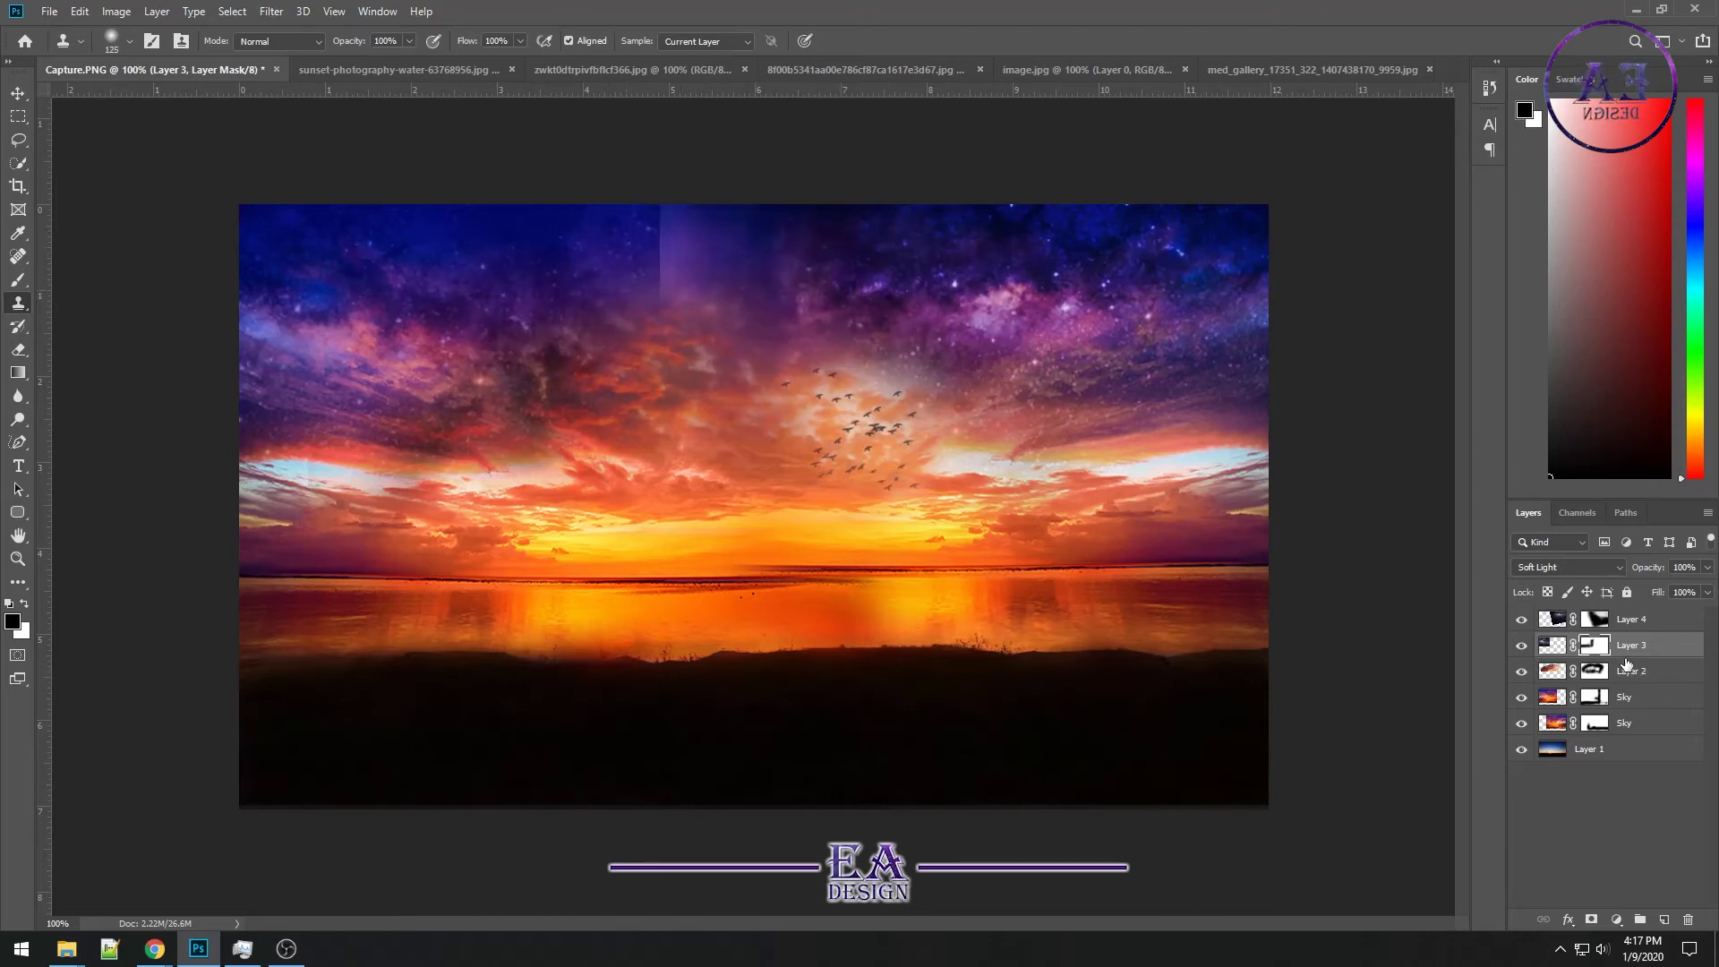
{"action": "left_click", "coordinate": [1595, 620]}
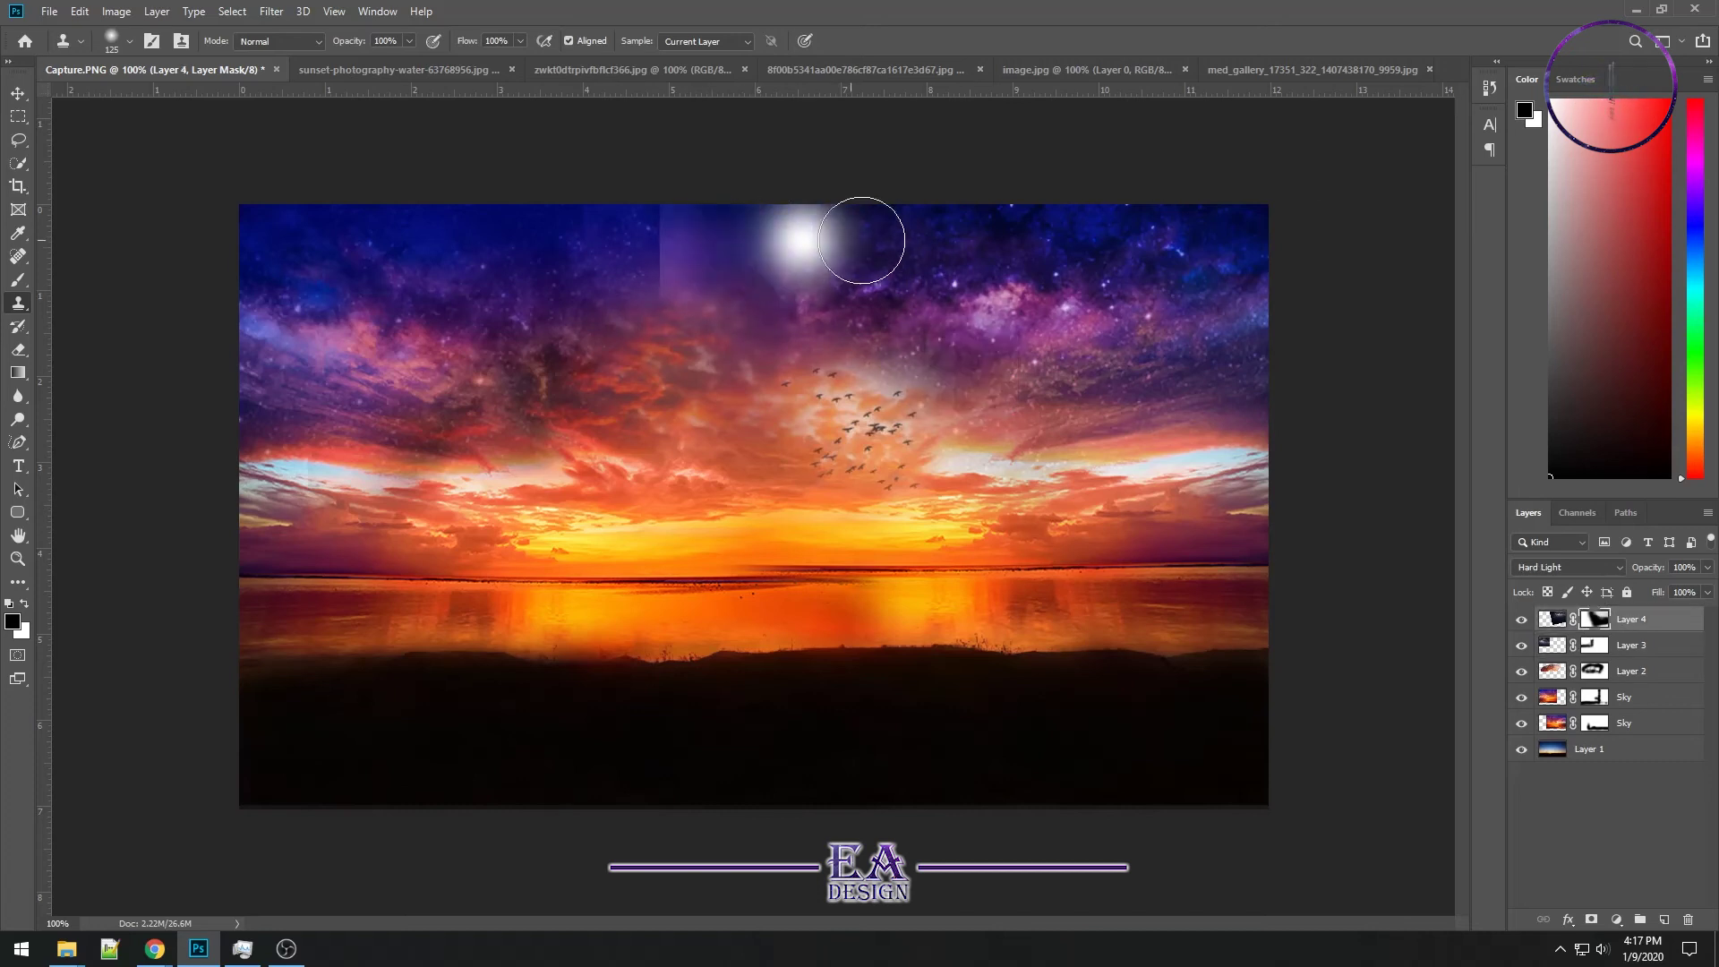
{"action": "left_click", "coordinate": [957, 236], "text": "alt"}
{"action": "left_click_drag", "start_coordinate": [739, 238], "coordinate": [639, 249]}
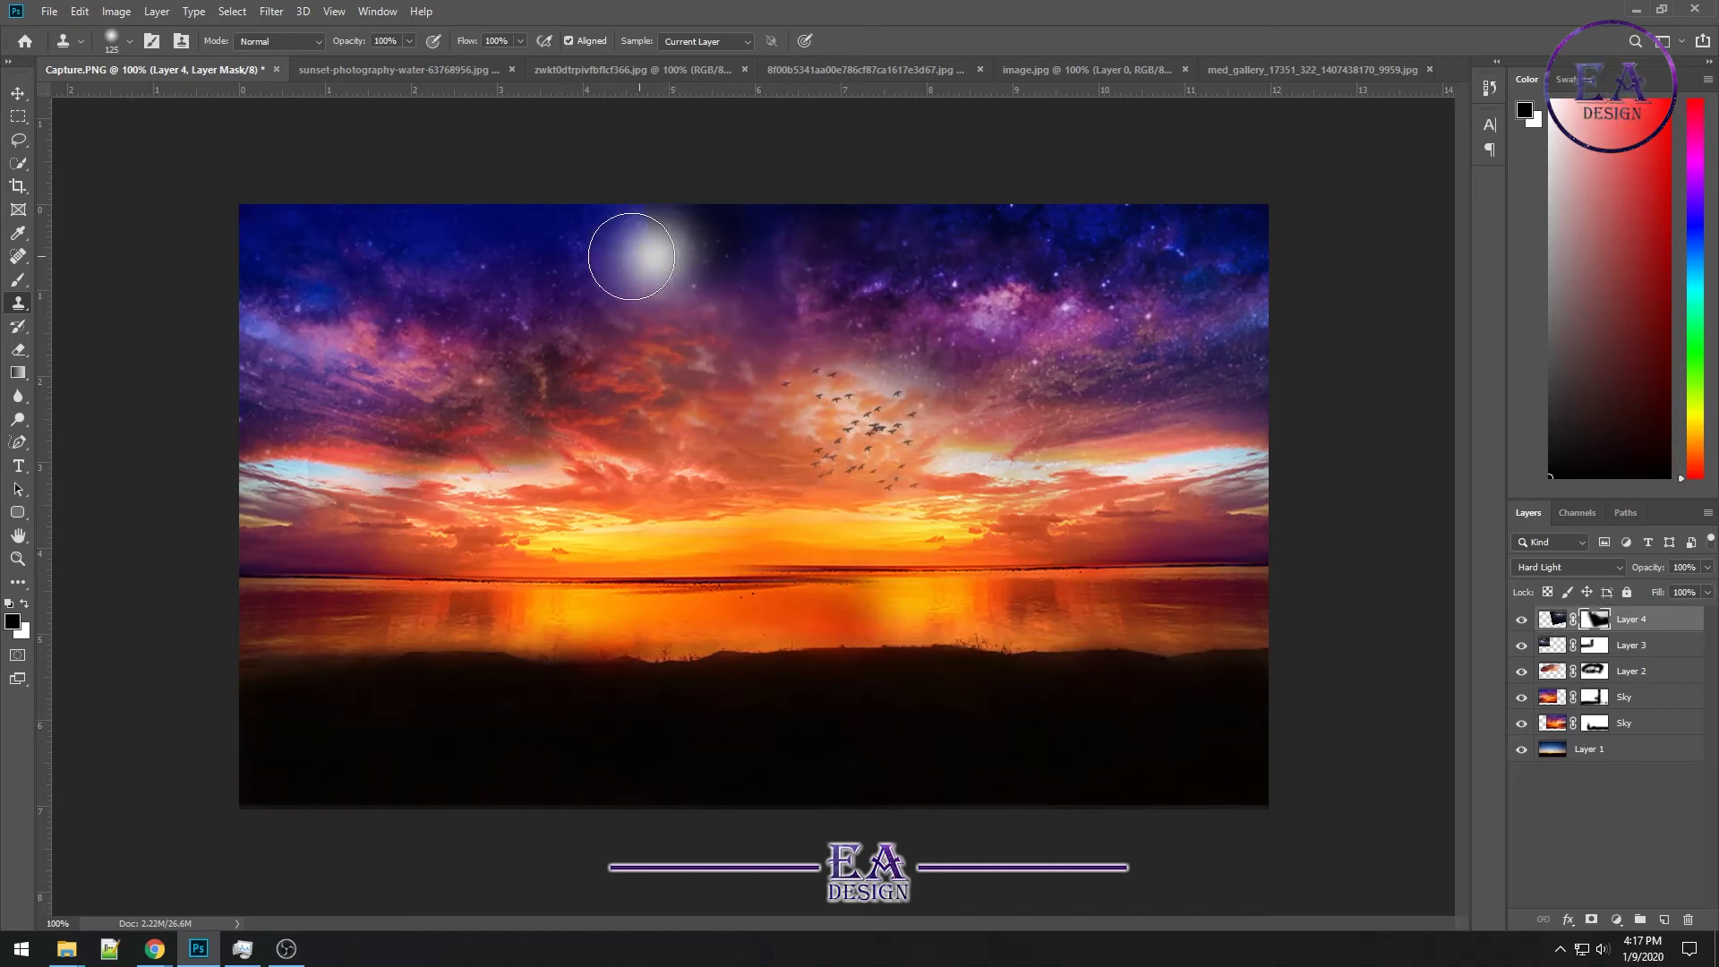
{"action": "left_click_drag", "start_coordinate": [775, 238], "coordinate": [537, 238]}
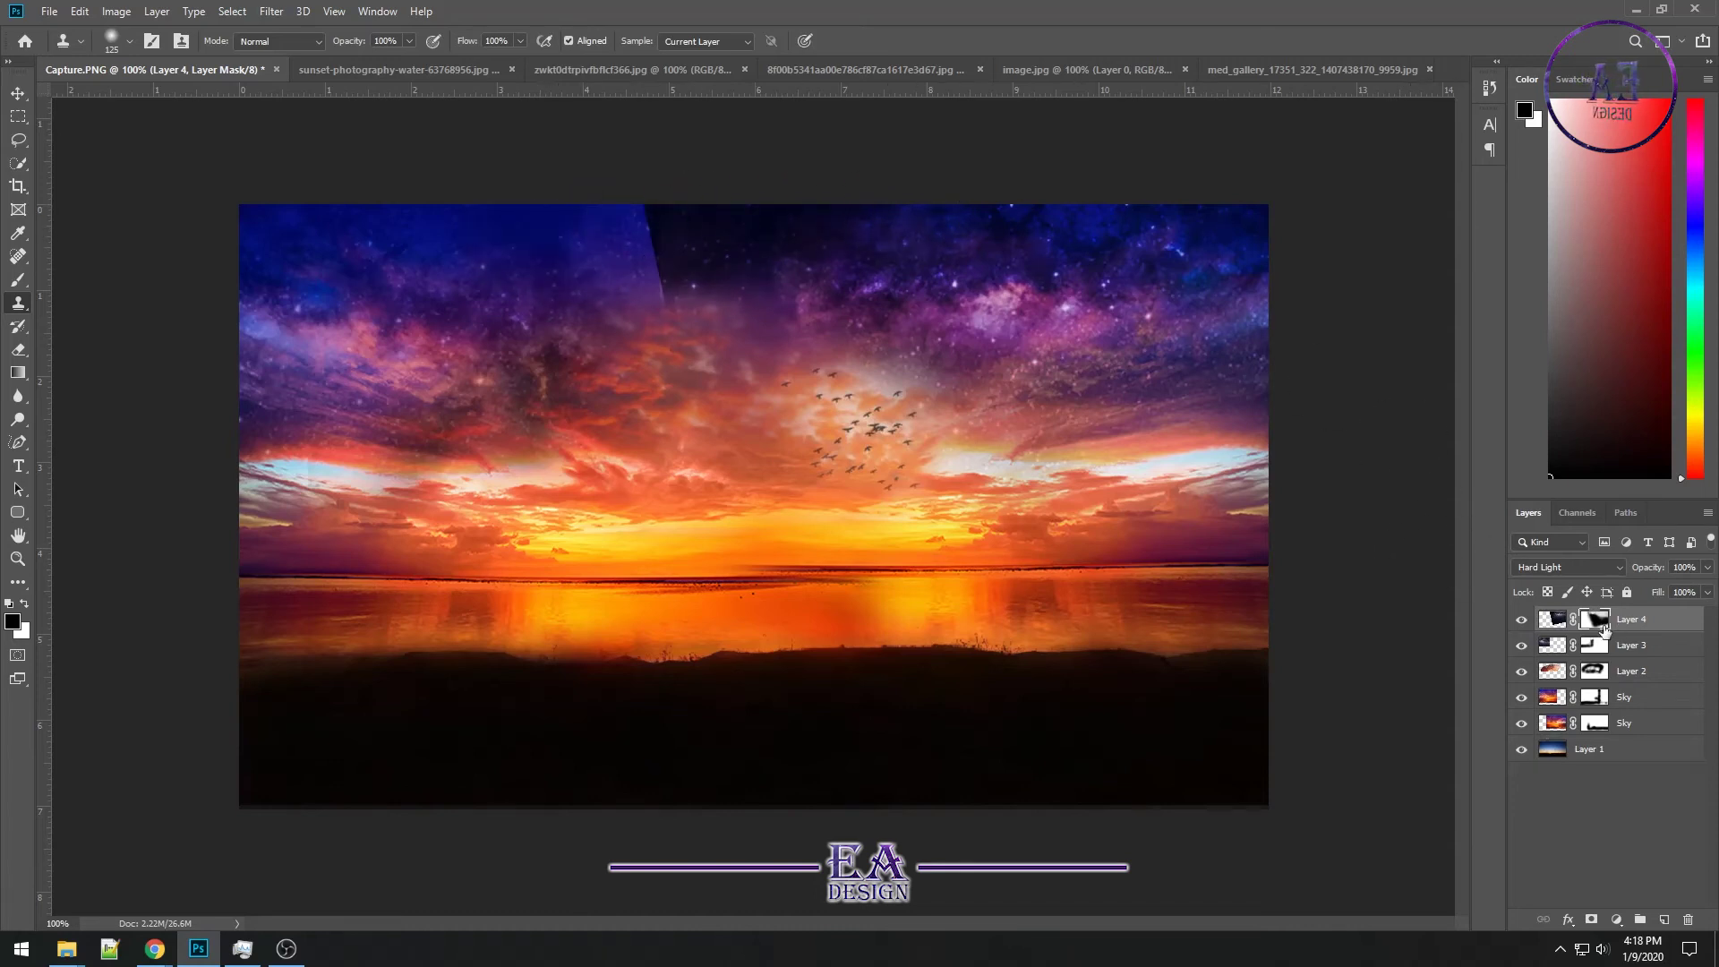
Brush Layer 4's mask to soften the diagonal wedge edge and fade the violet band
{"action": "left_click", "coordinate": [18, 279]}
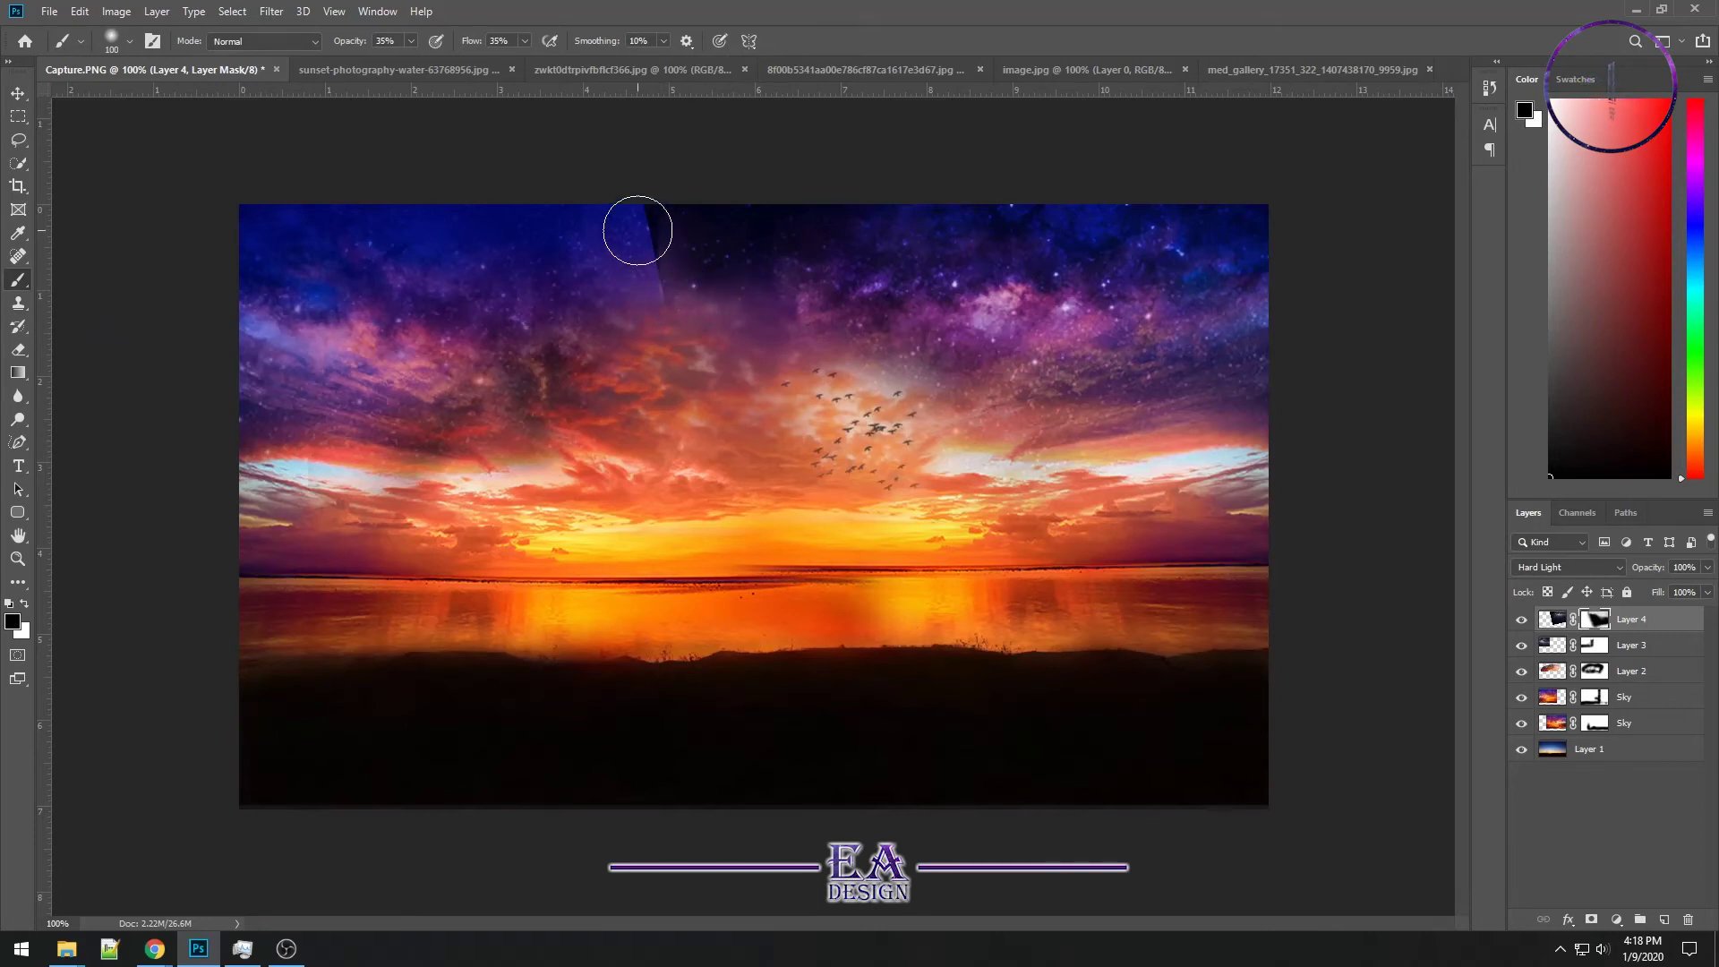
{"action": "mouse_move", "coordinate": [659, 266]}
{"action": "left_mouse_down"}
{"action": "mouse_move", "coordinate": [633, 211]}
{"action": "mouse_move", "coordinate": [648, 274]}
{"action": "left_mouse_up"}
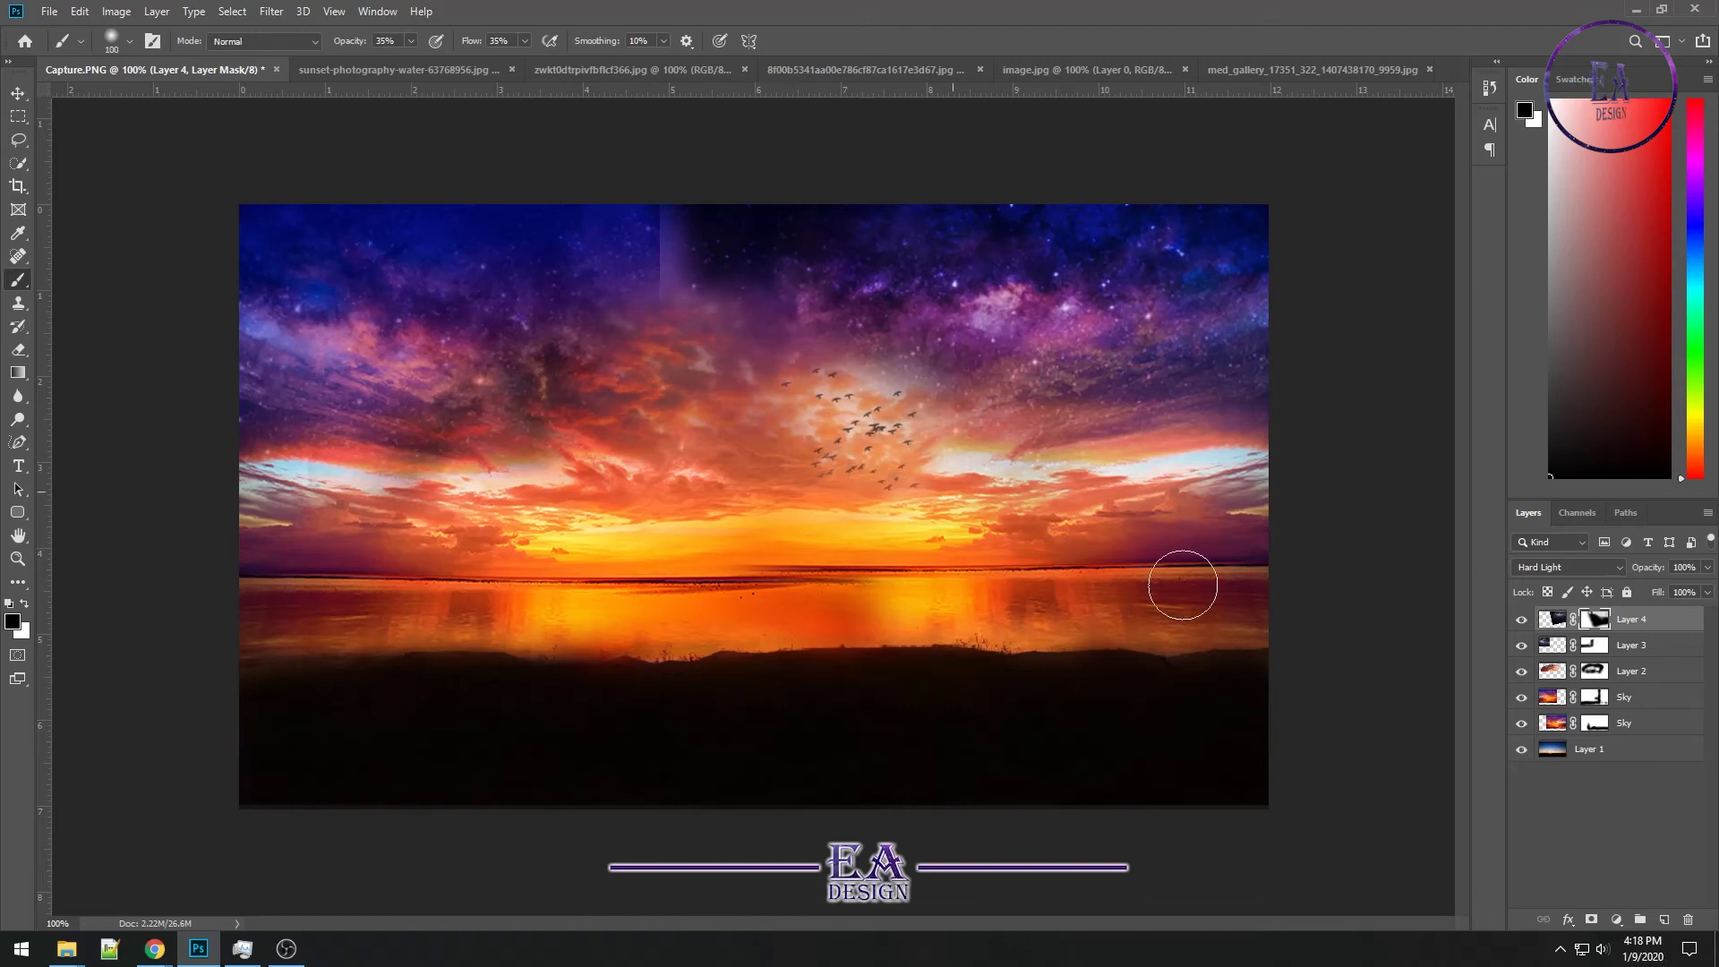
{"action": "left_click", "coordinate": [1625, 646]}
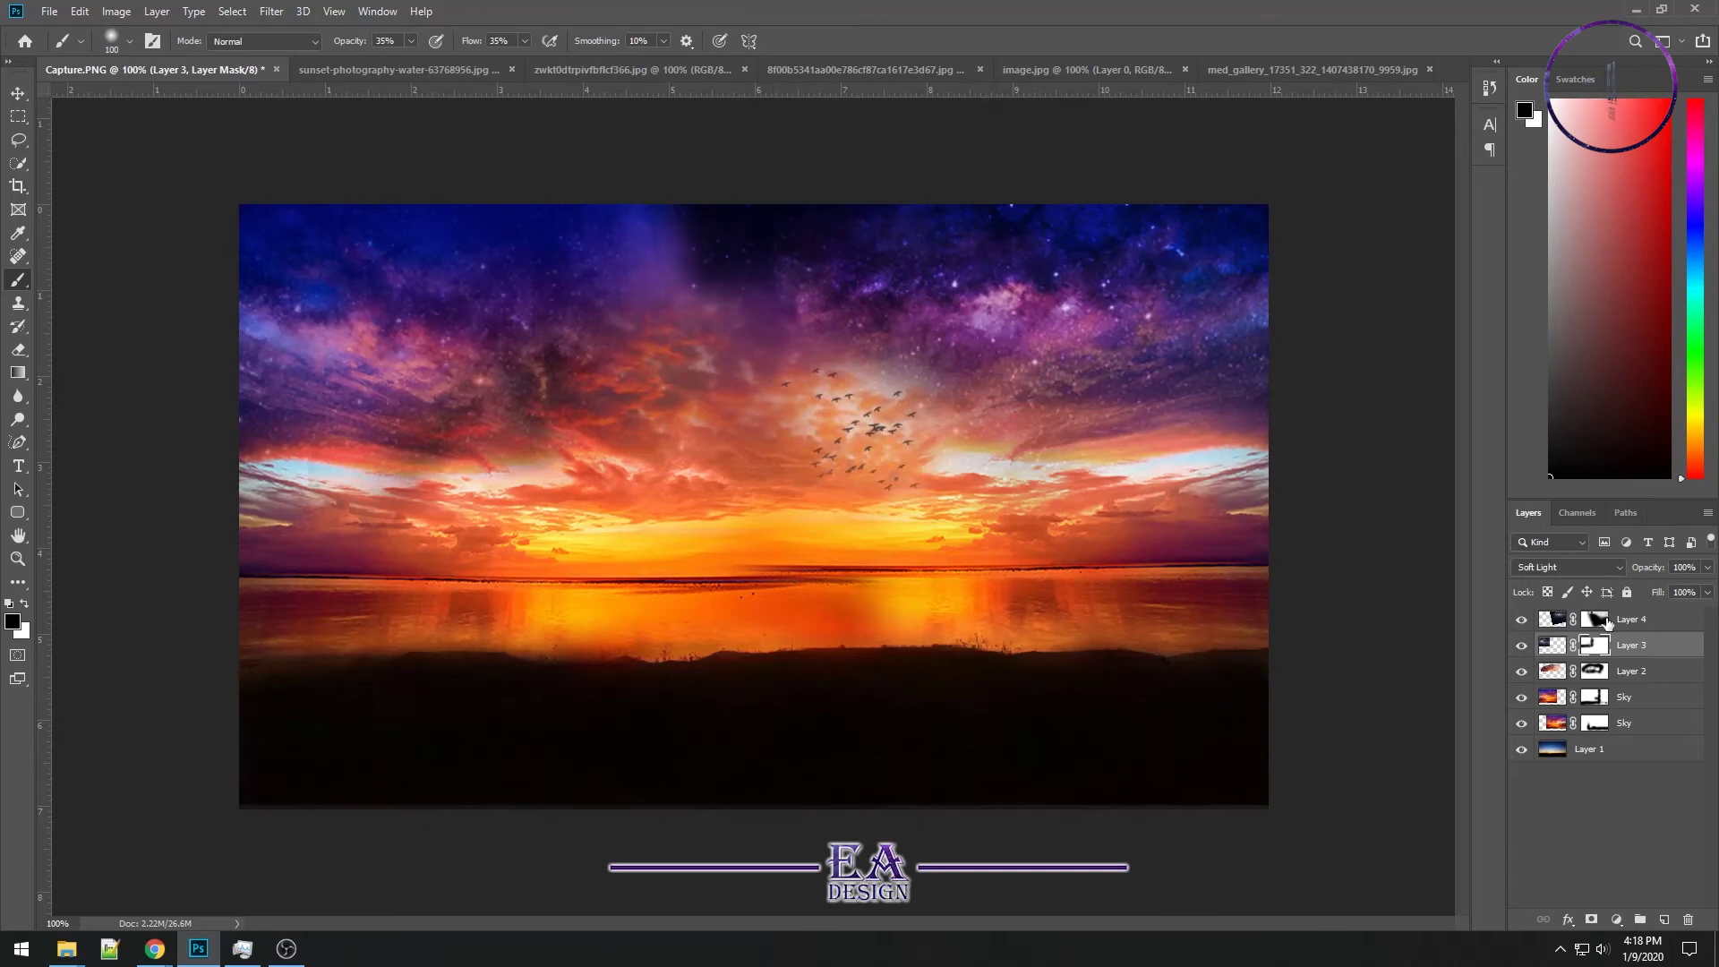
{"action": "left_click", "coordinate": [1606, 621]}
{"action": "left_click_drag", "start_coordinate": [734, 300], "coordinate": [653, 244]}
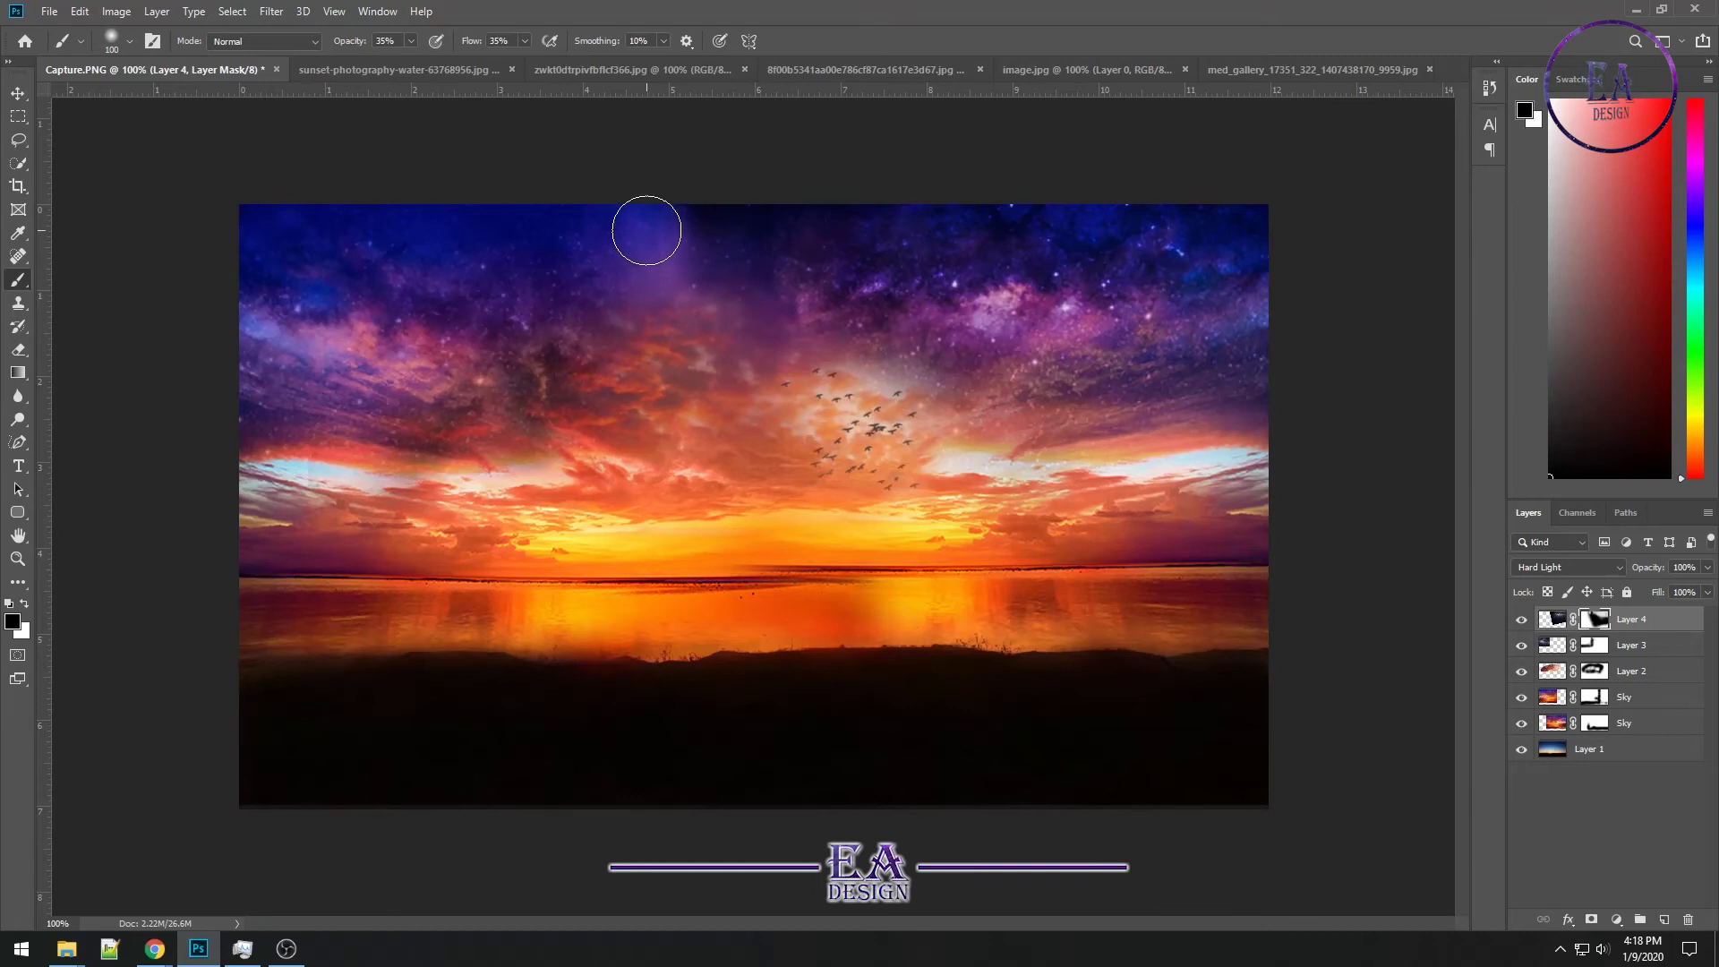
{"action": "key", "text": "bracketleft"}
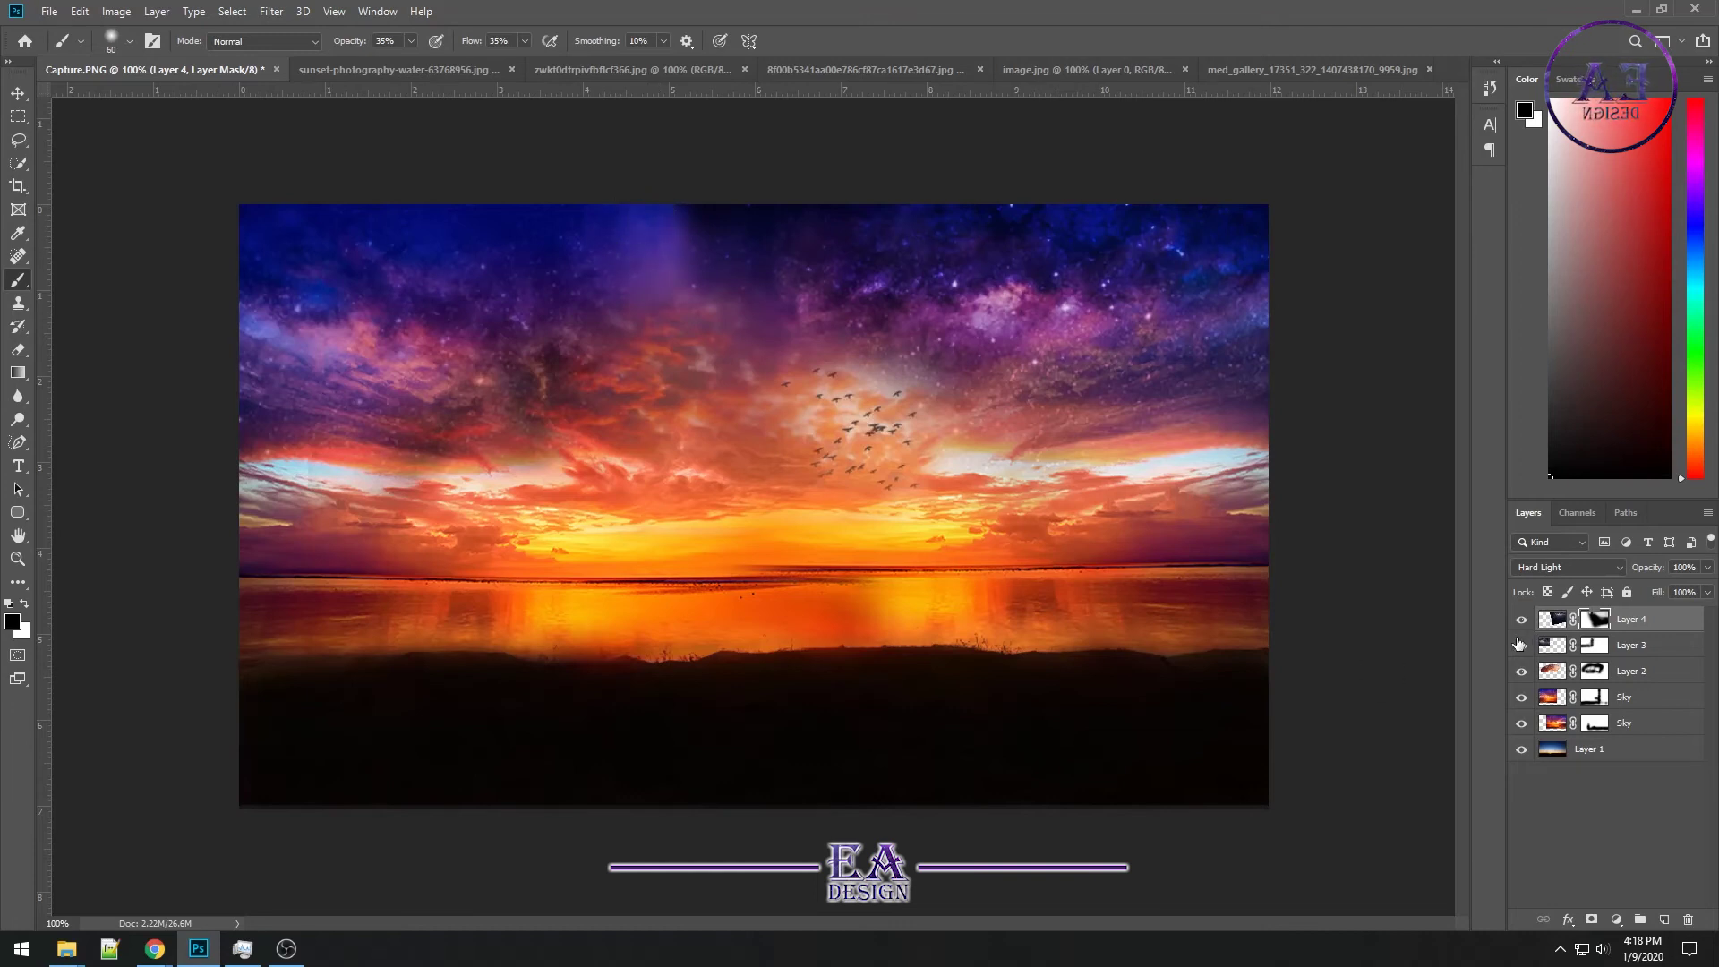
Hide Layer 4, select Layer 3's mask, and set a Clone Stamp source in the upper sky
{"action": "left_click", "coordinate": [1521, 619]}
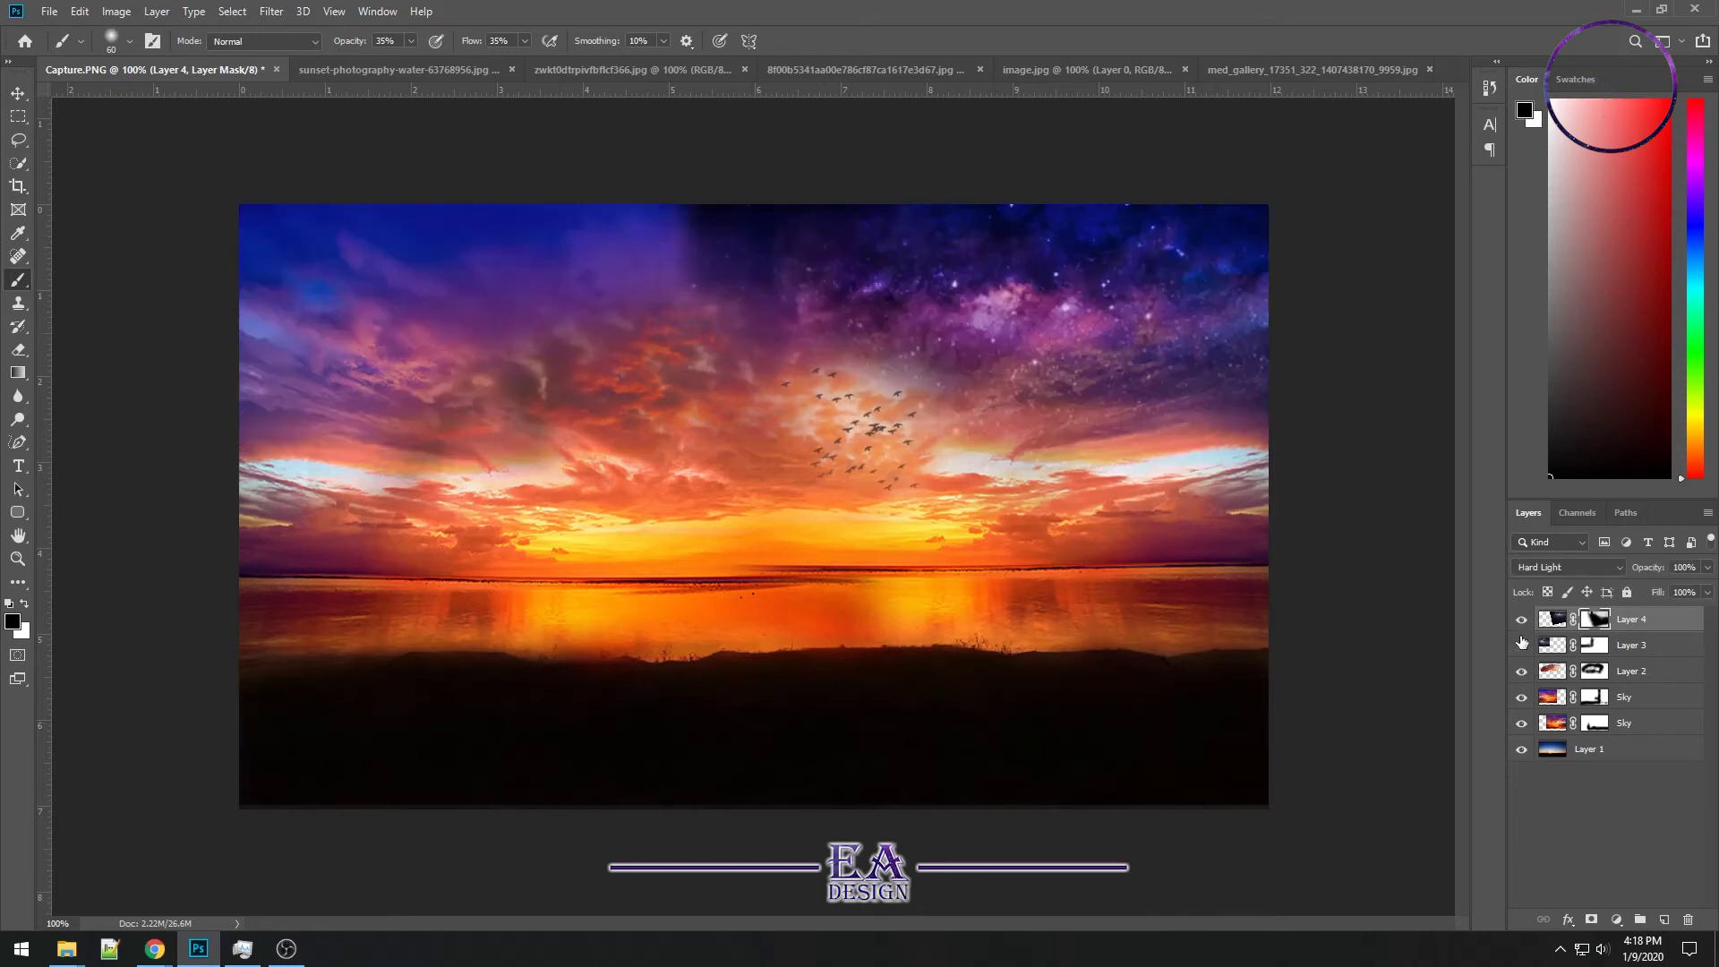
{"action": "left_click", "coordinate": [1592, 644]}
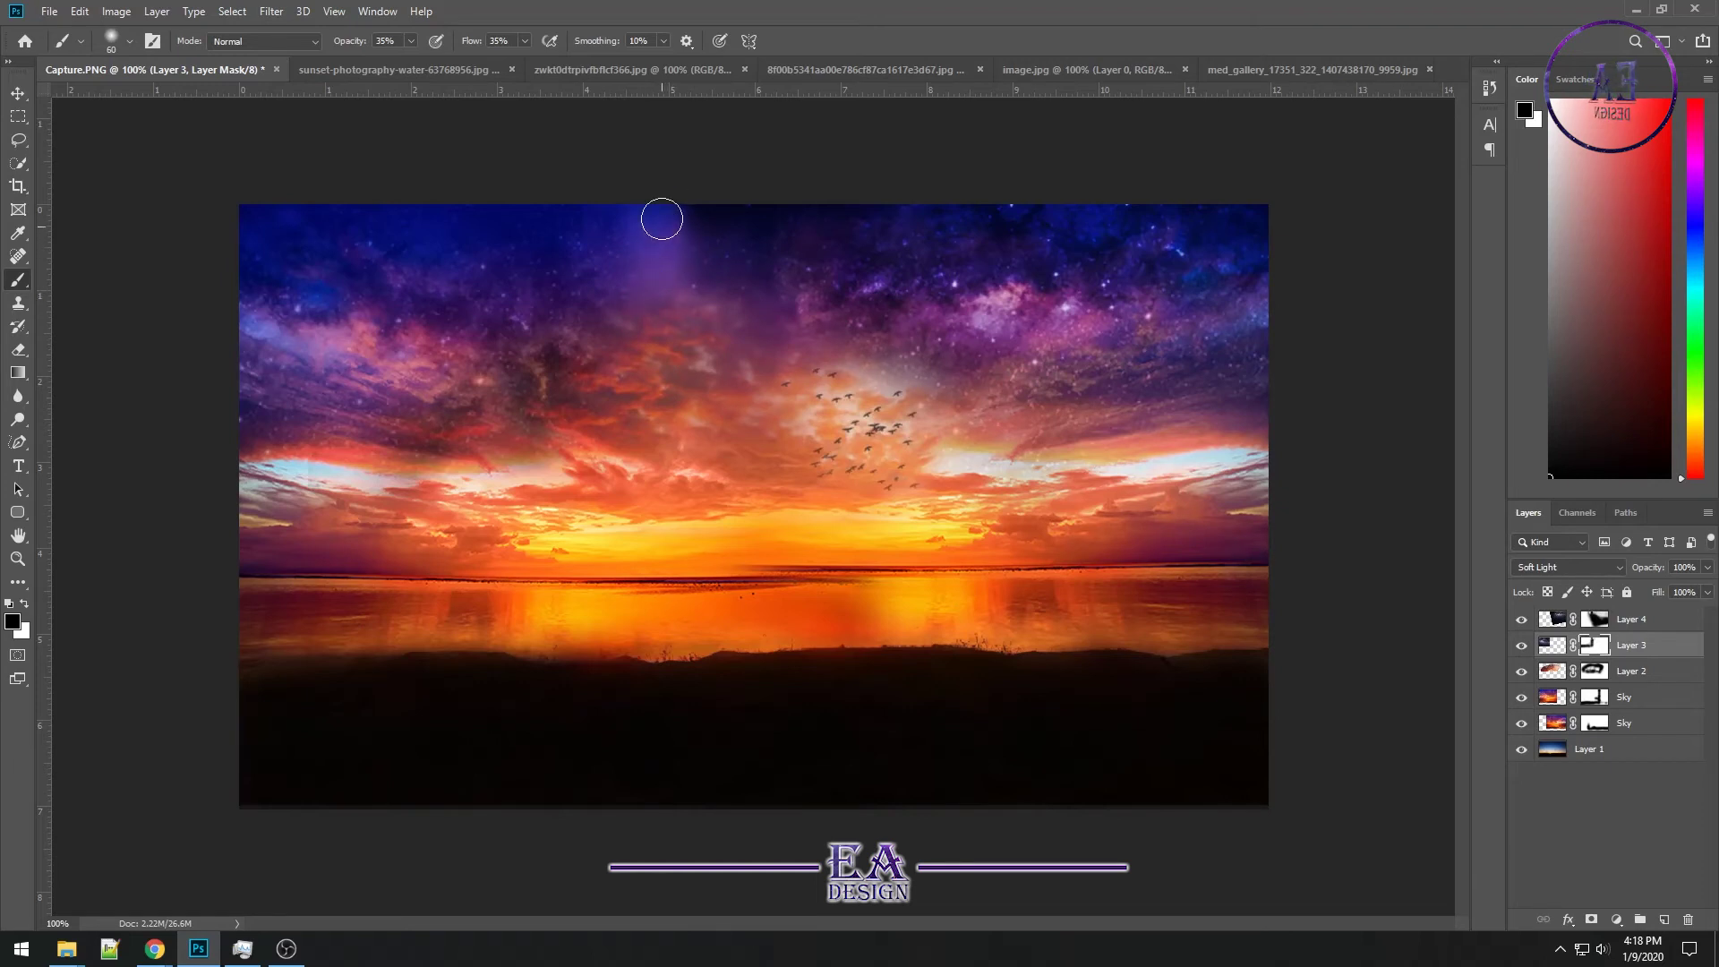
{"action": "left_click", "coordinate": [18, 303]}
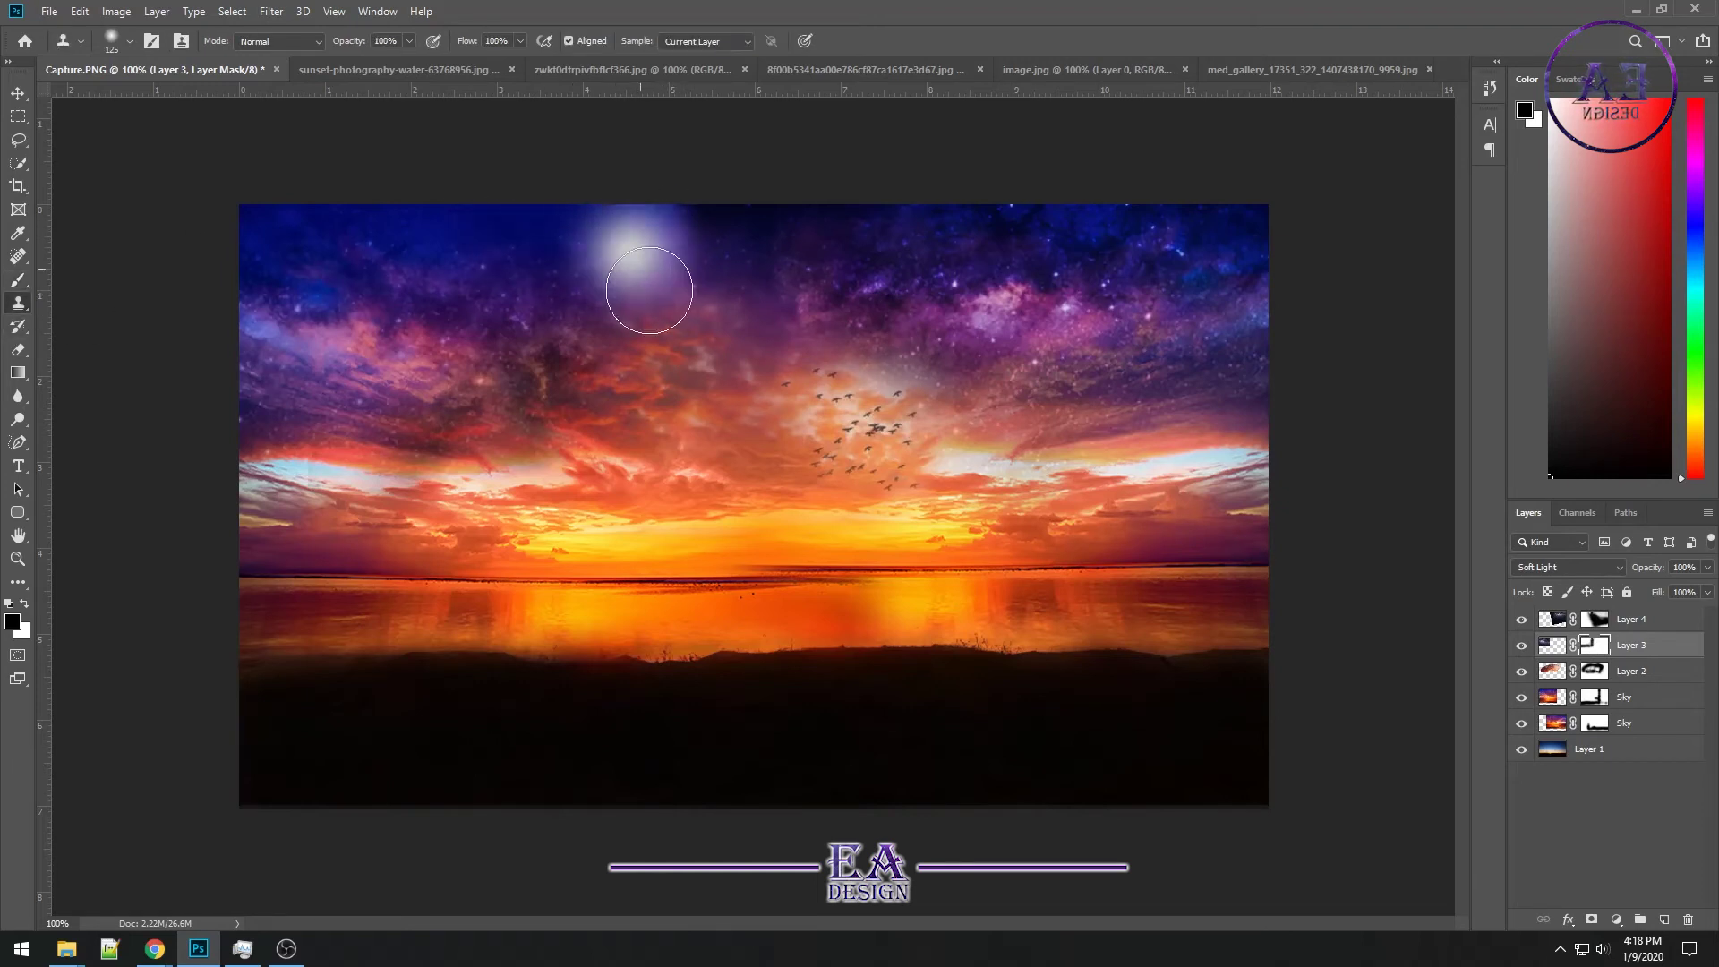
{"action": "left_click", "coordinate": [533, 241], "text": "alt"}
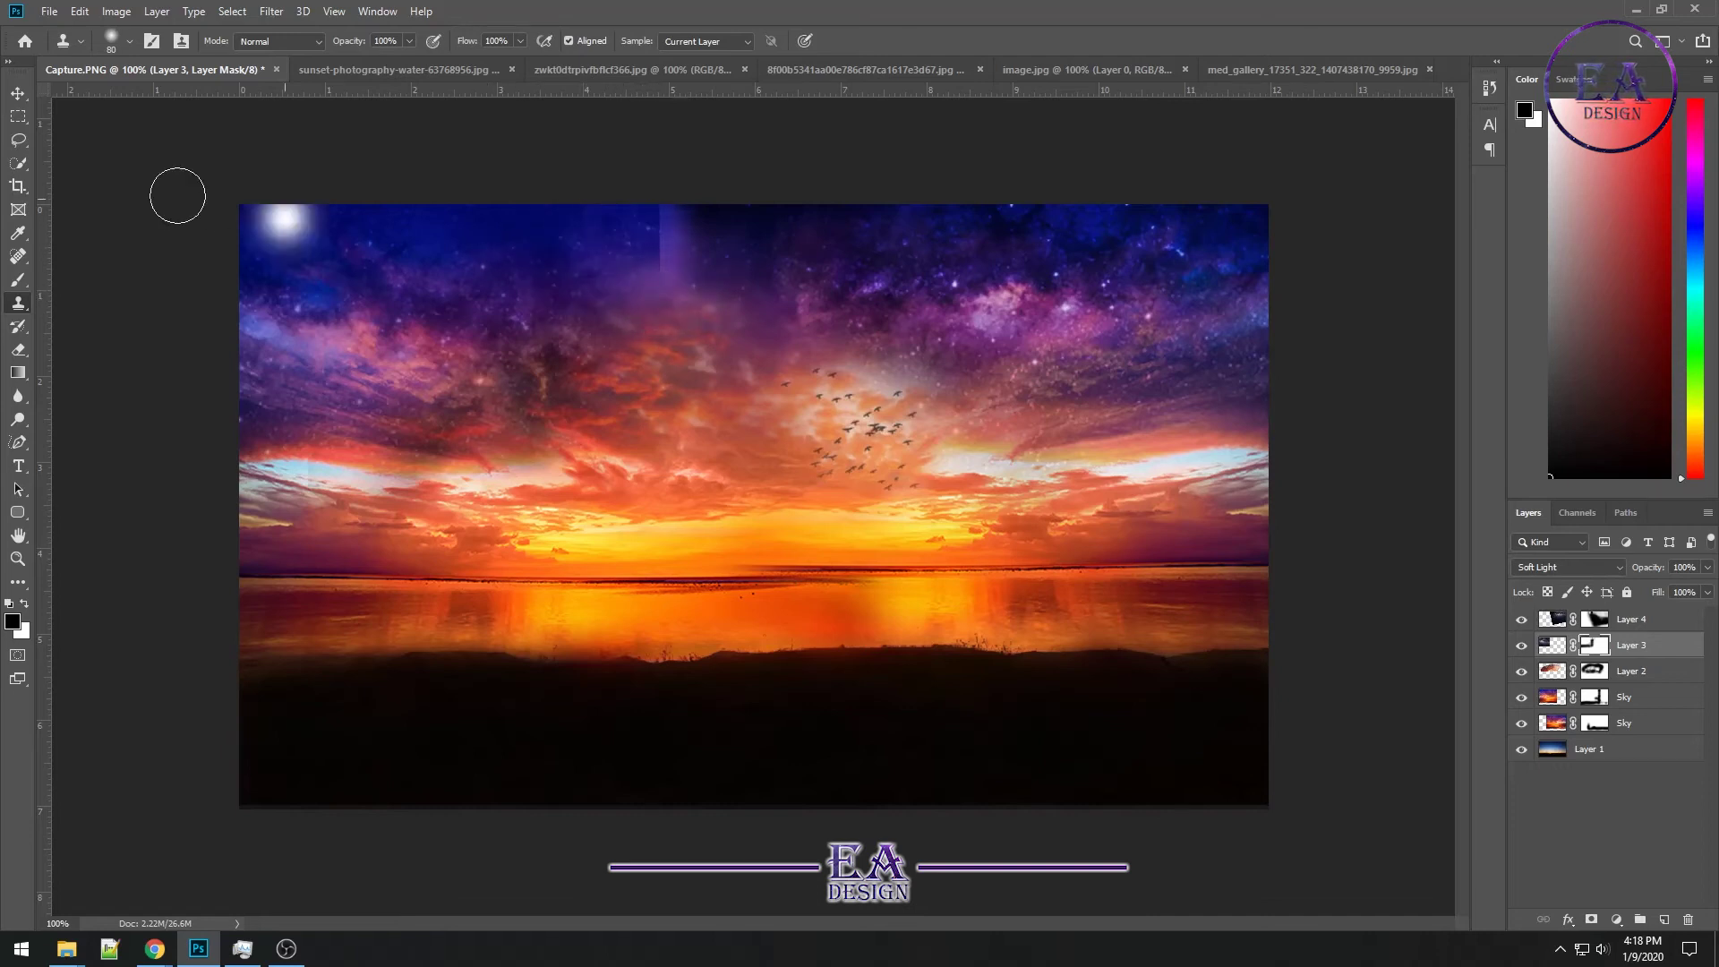
Zoom in and set a 45-px brush at 18% opacity and 24% flow for Layer 3's mask
{"action": "left_click", "coordinate": [17, 280]}
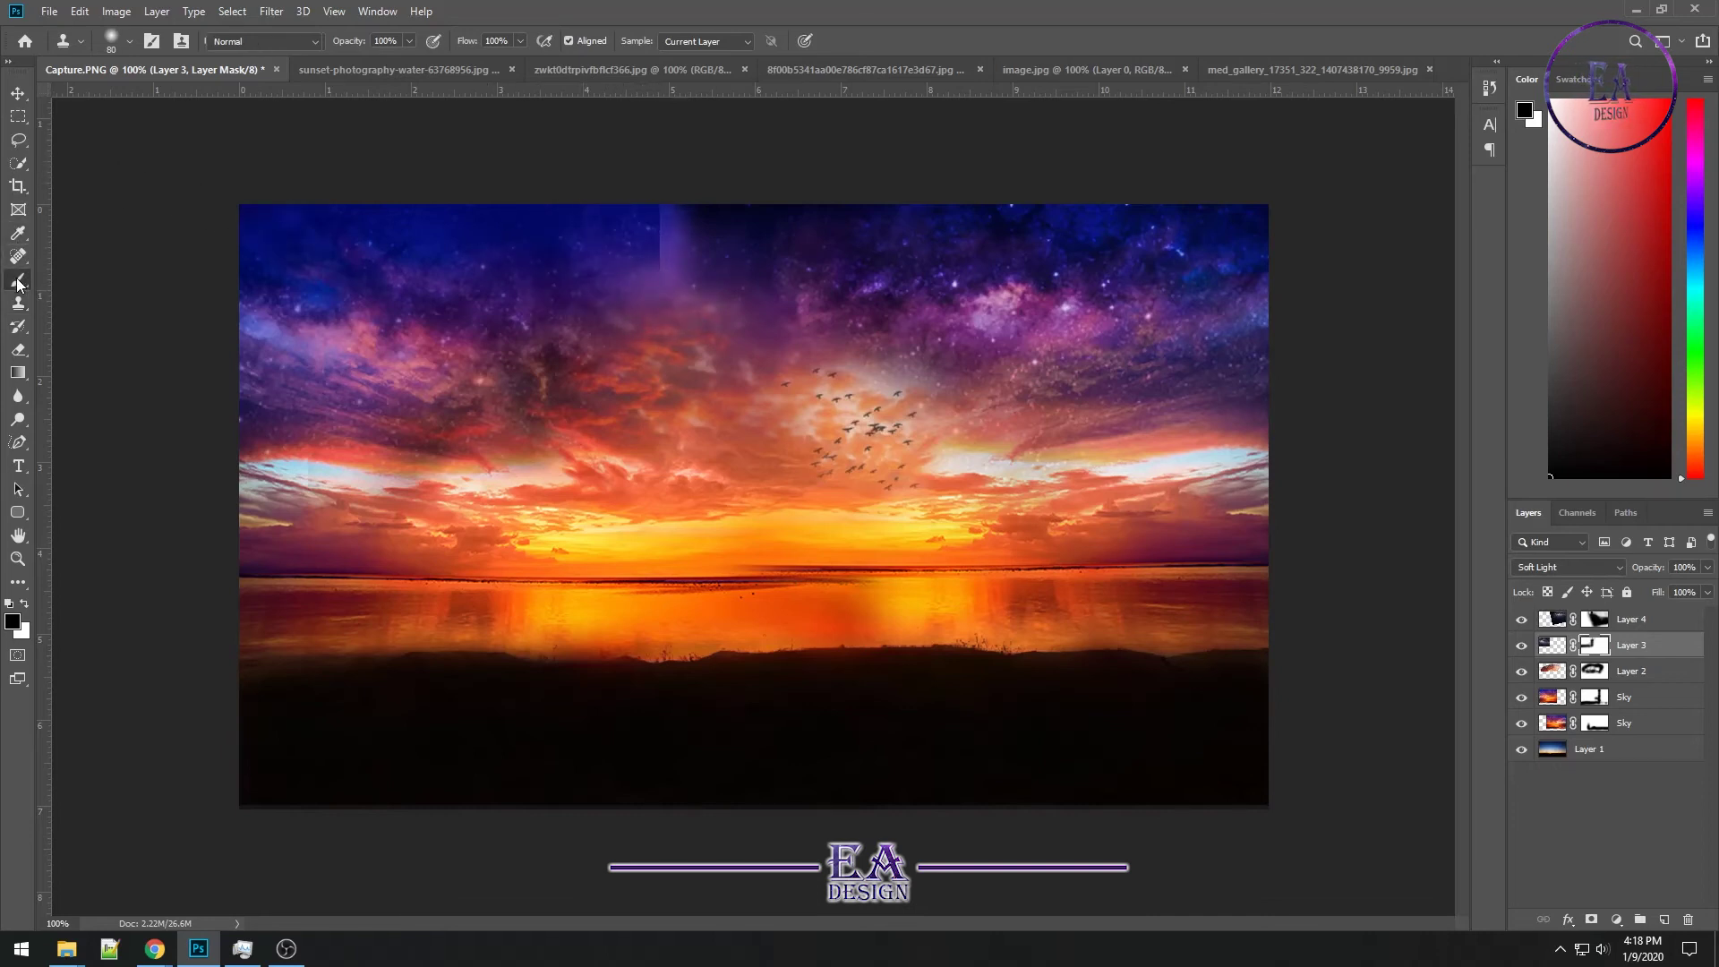
{"action": "scroll", "coordinate": [551, 231], "scroll_direction": "up", "scroll_amount": 3}
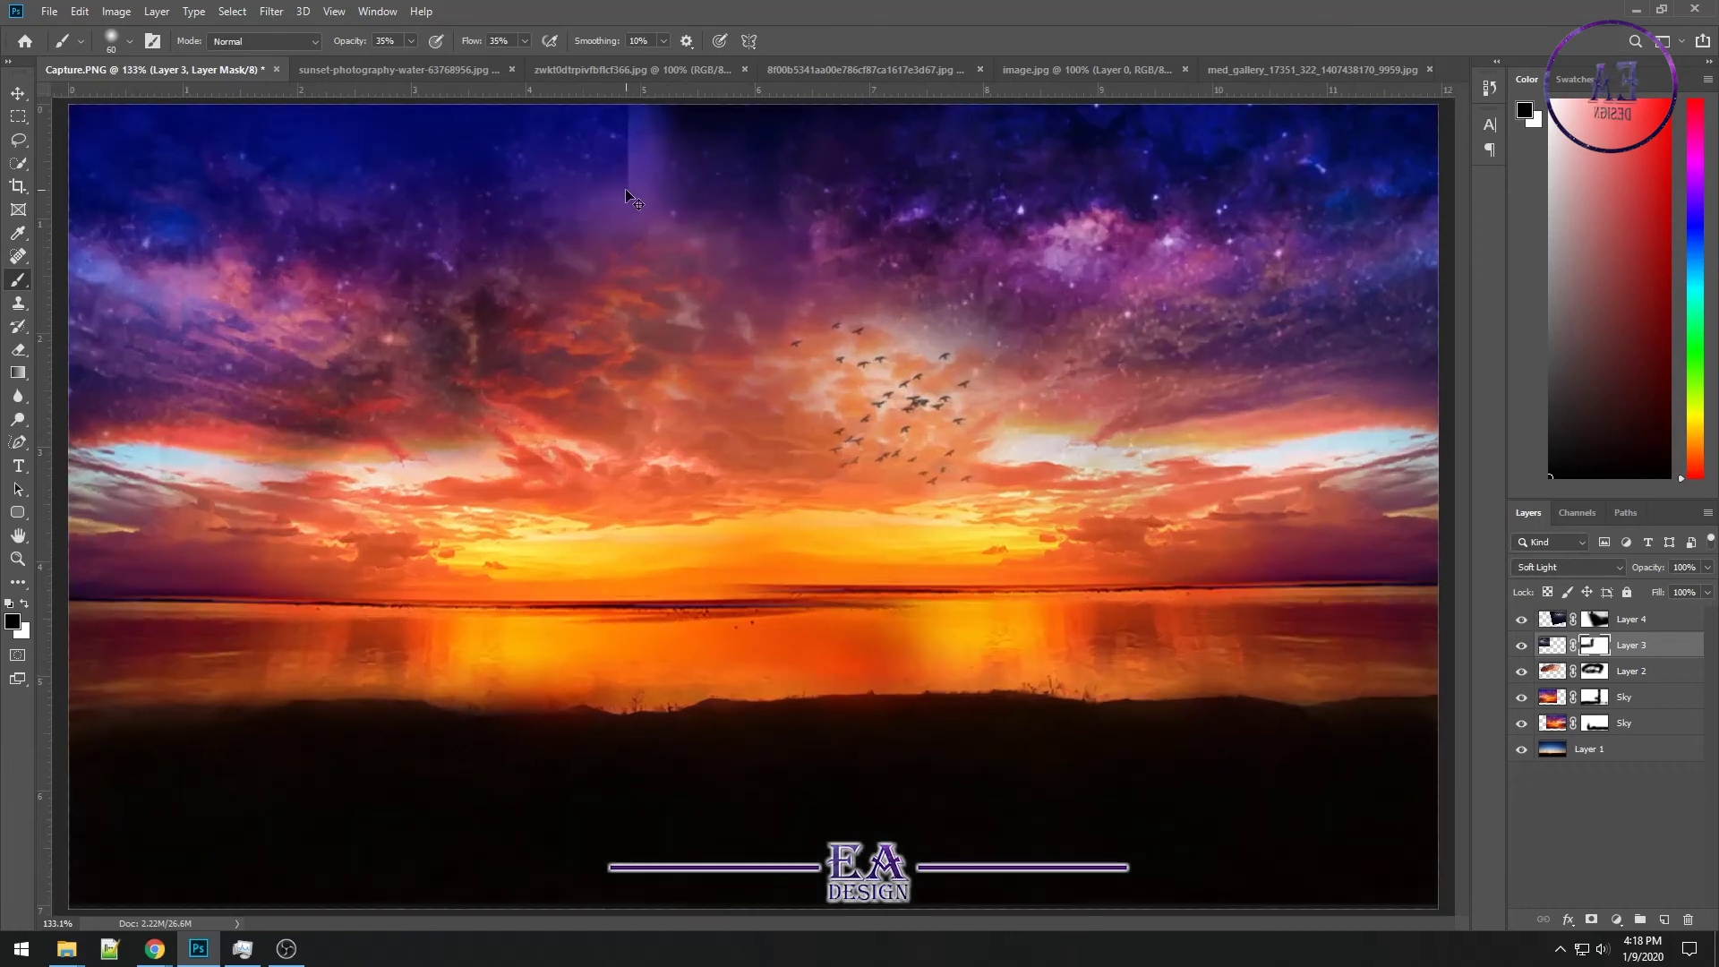
{"action": "scroll", "coordinate": [626, 183], "scroll_direction": "up", "scroll_amount": 2}
{"action": "scroll", "coordinate": [627, 170], "scroll_direction": "up", "scroll_amount": 1}
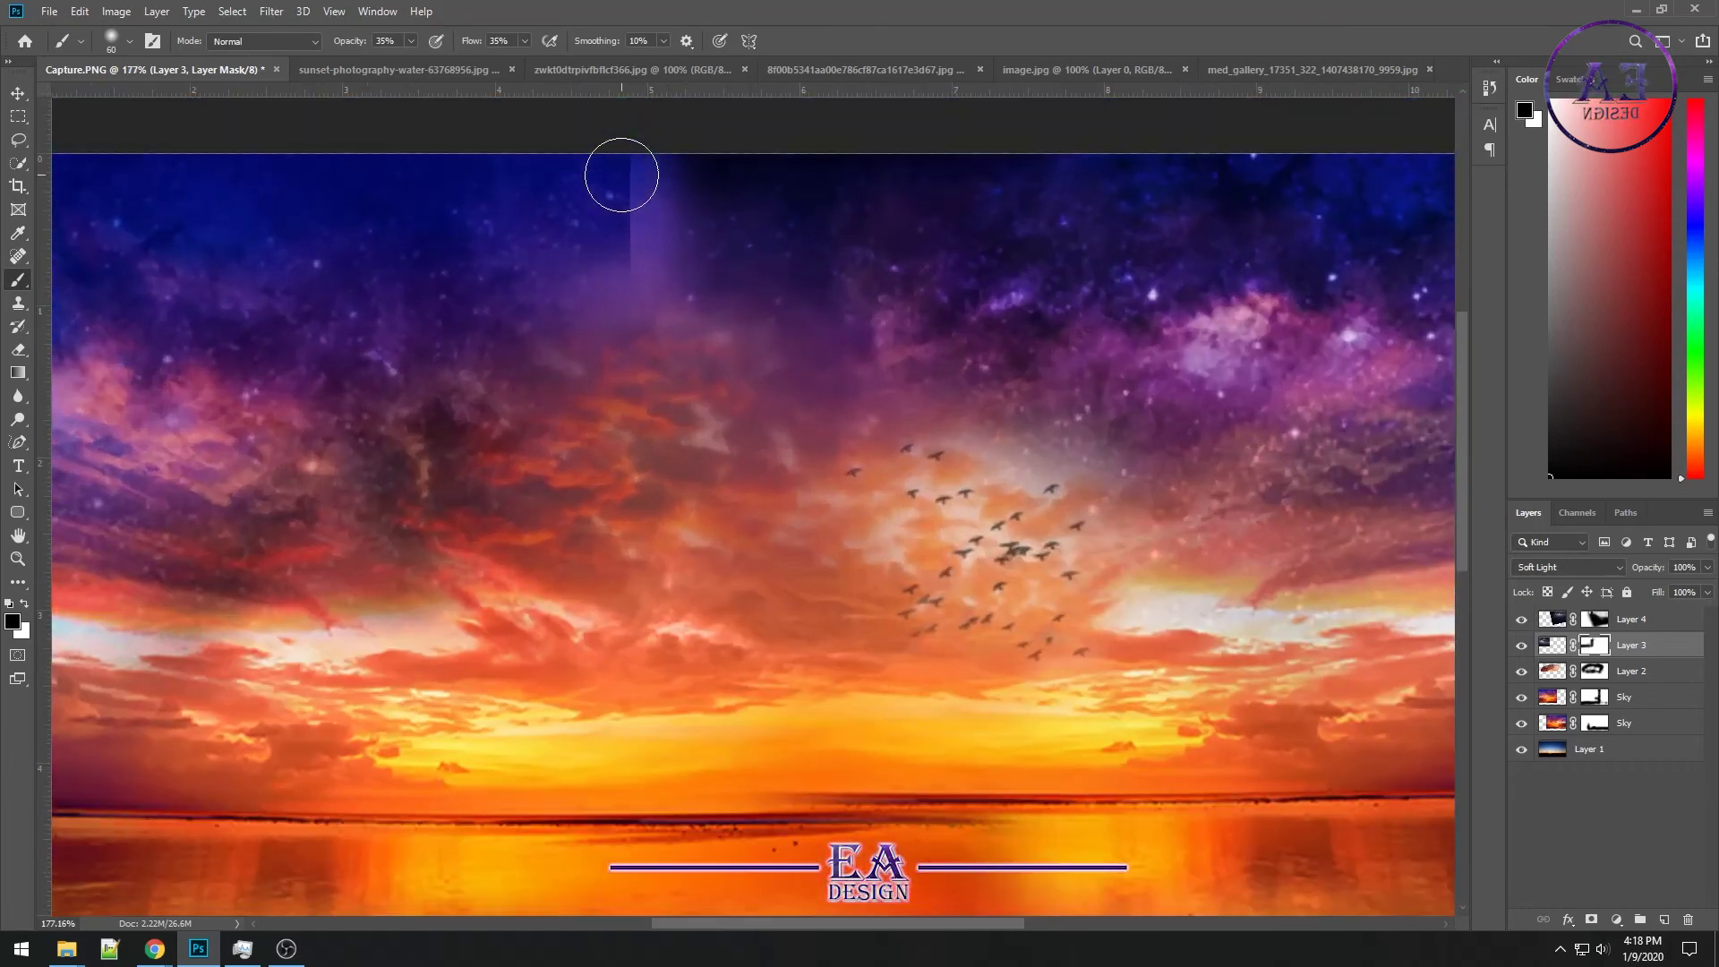
{"action": "scroll", "coordinate": [626, 175], "scroll_direction": "up", "scroll_amount": 2}
{"action": "key", "text": "bracketleft"}
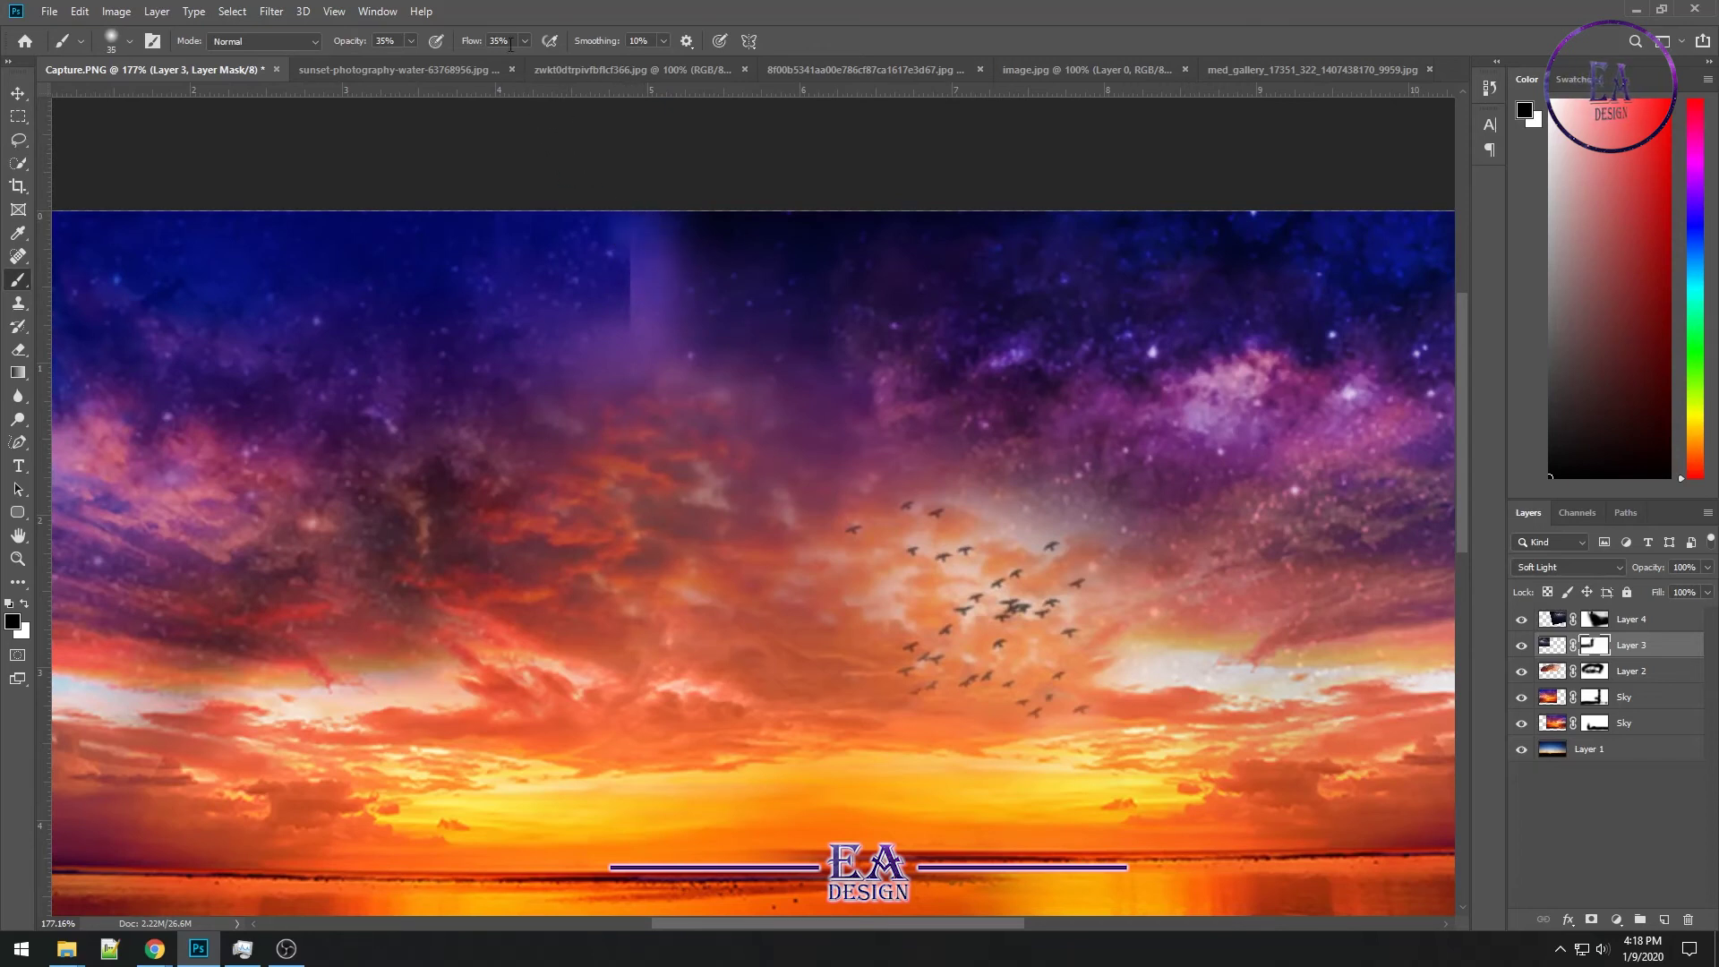
{"action": "left_click_drag", "start_coordinate": [401, 57], "coordinate": [394, 58]}
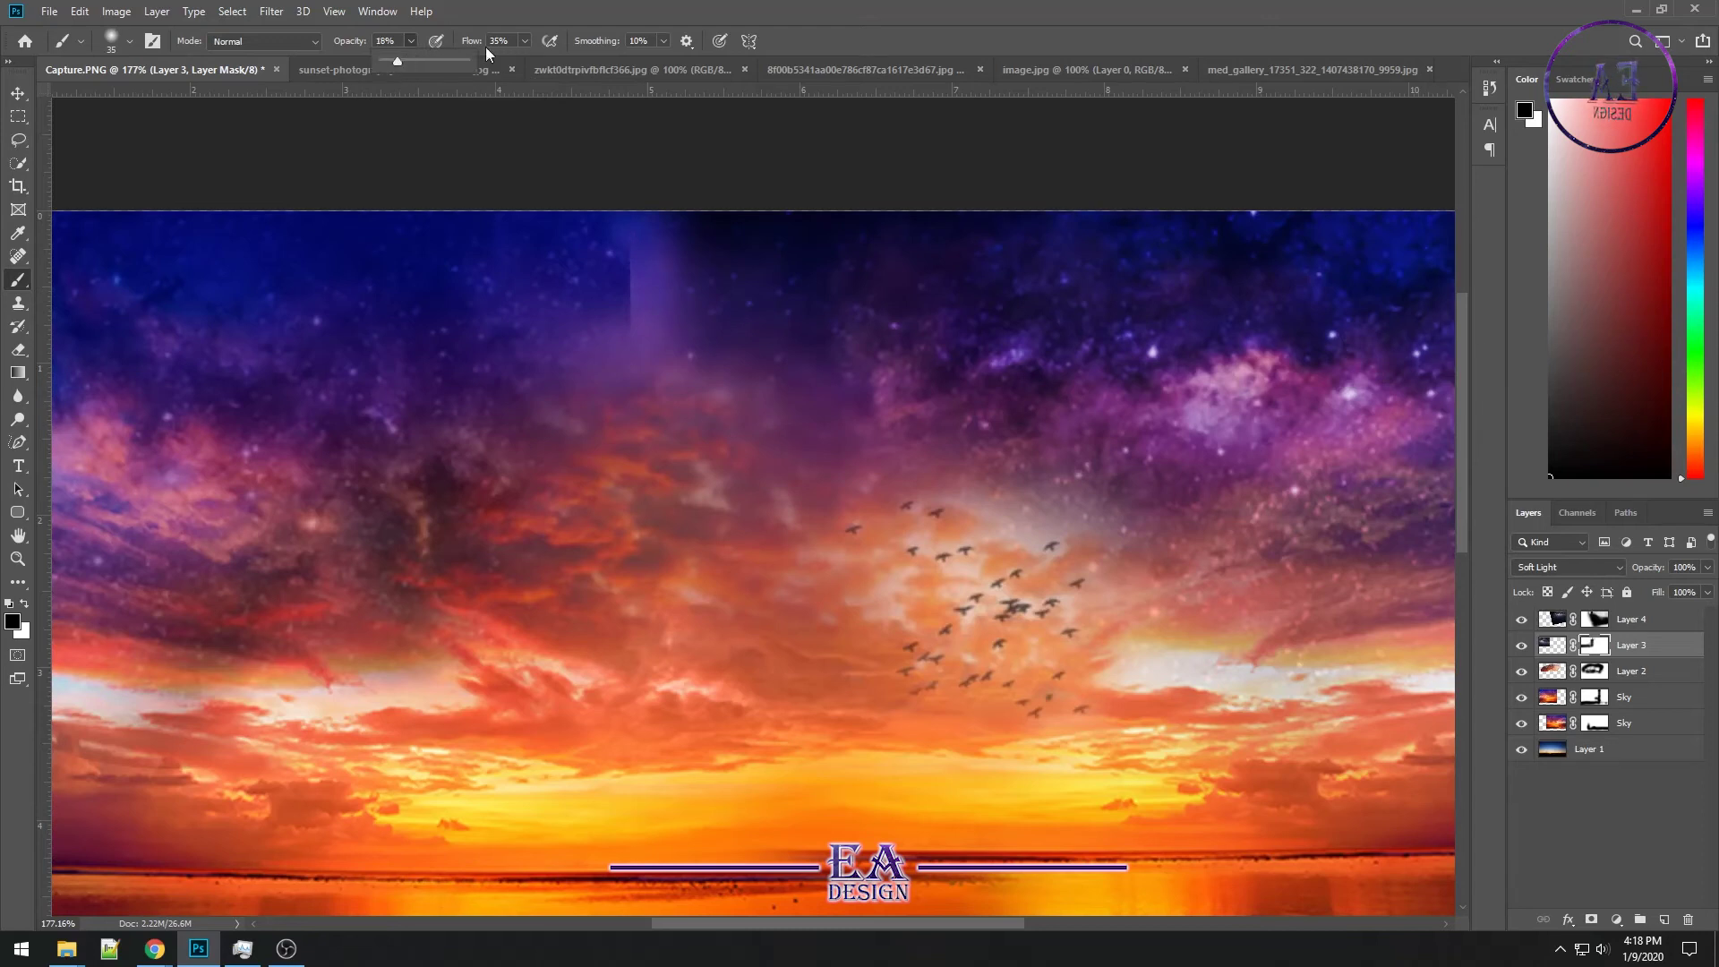
{"action": "left_click_drag", "start_coordinate": [522, 61], "coordinate": [515, 61]}
{"action": "key", "text": "bracketright"}
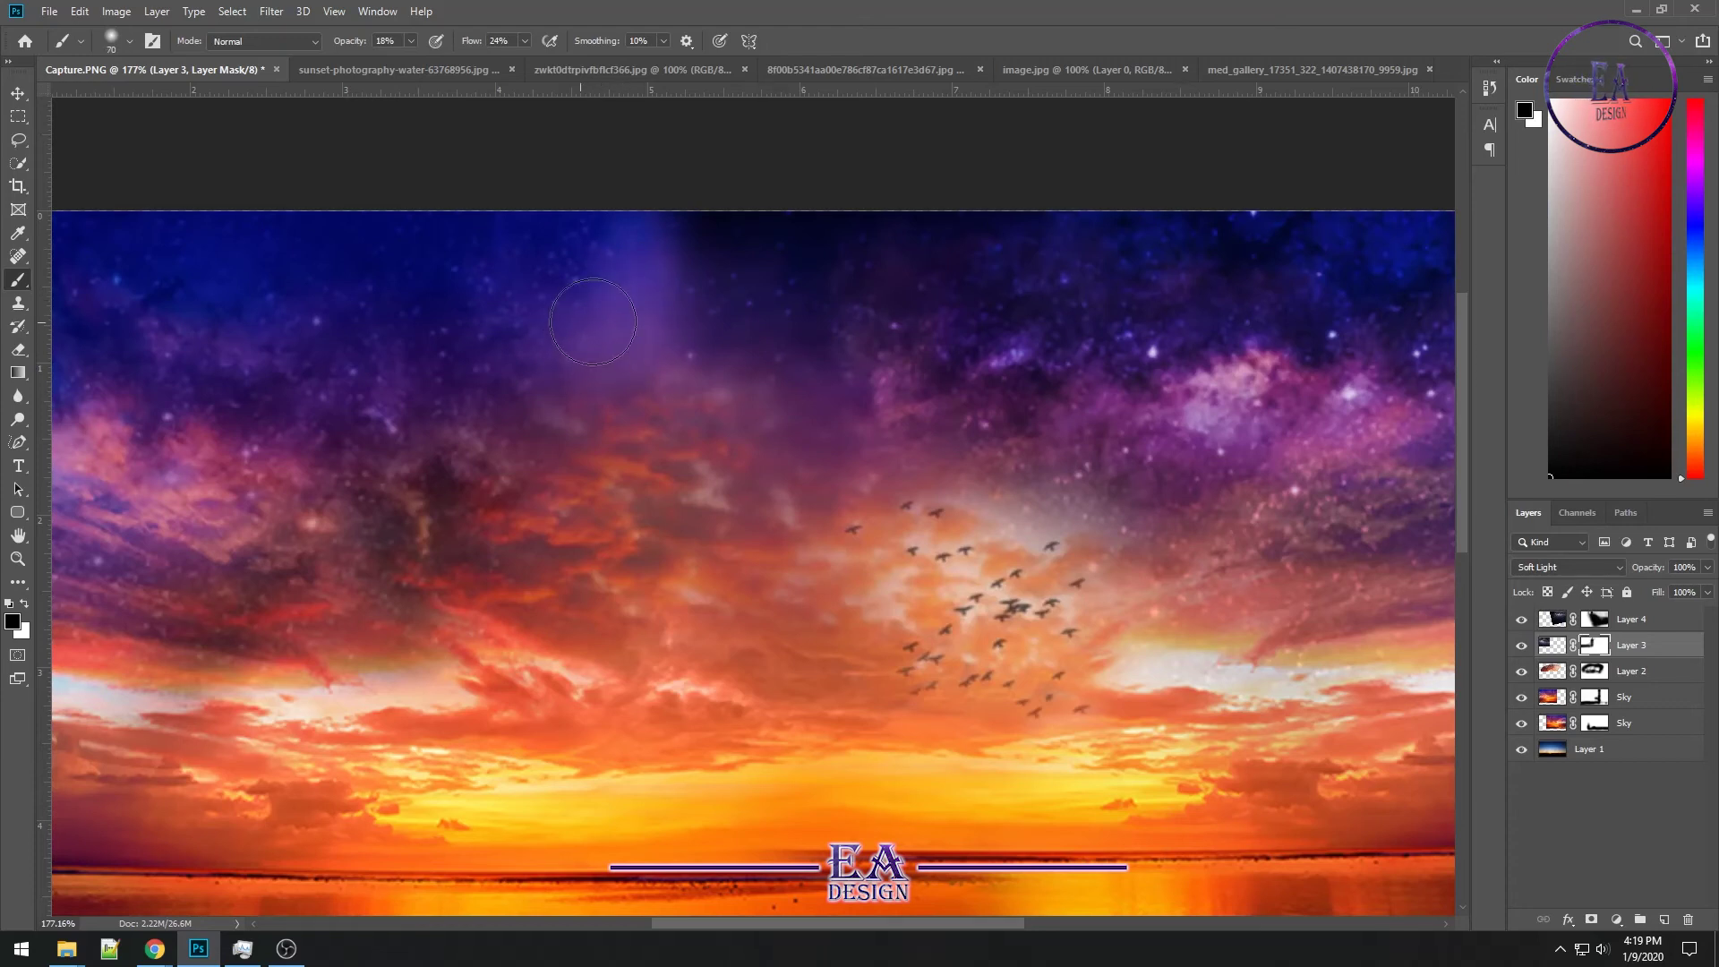
Fit the whole composite in the window
{"action": "key", "text": "bracketleft"}
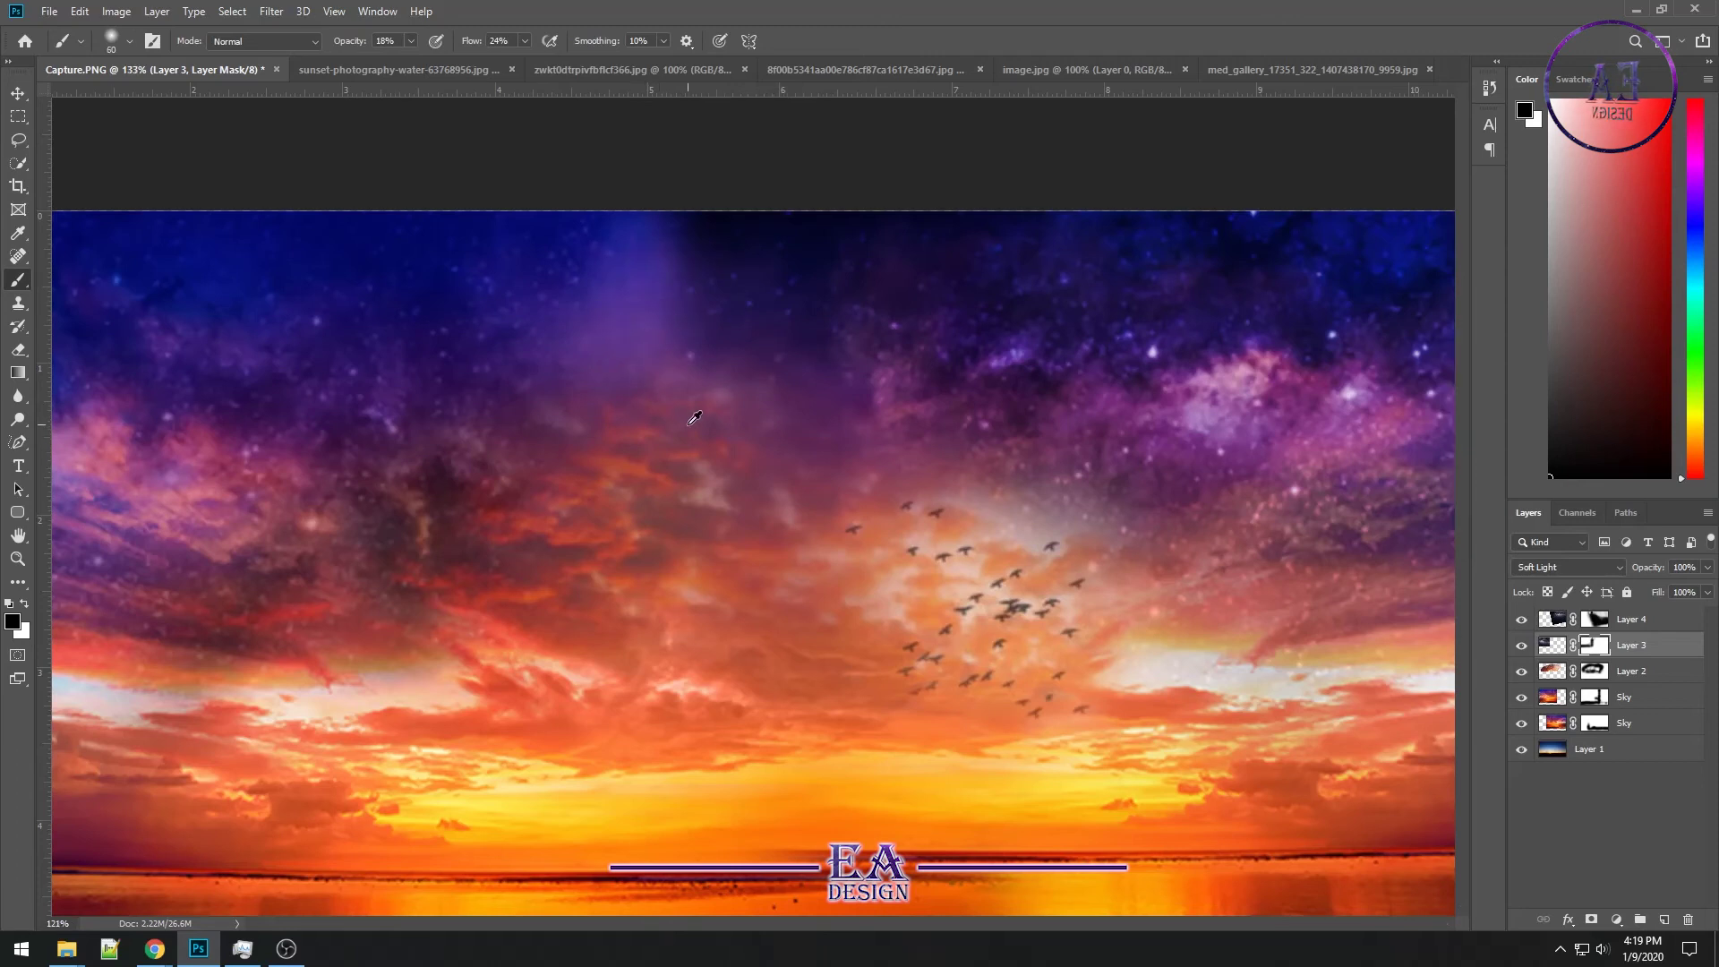
{"action": "key", "text": "ctrl+0"}
{"action": "left_click", "coordinate": [17, 93]}
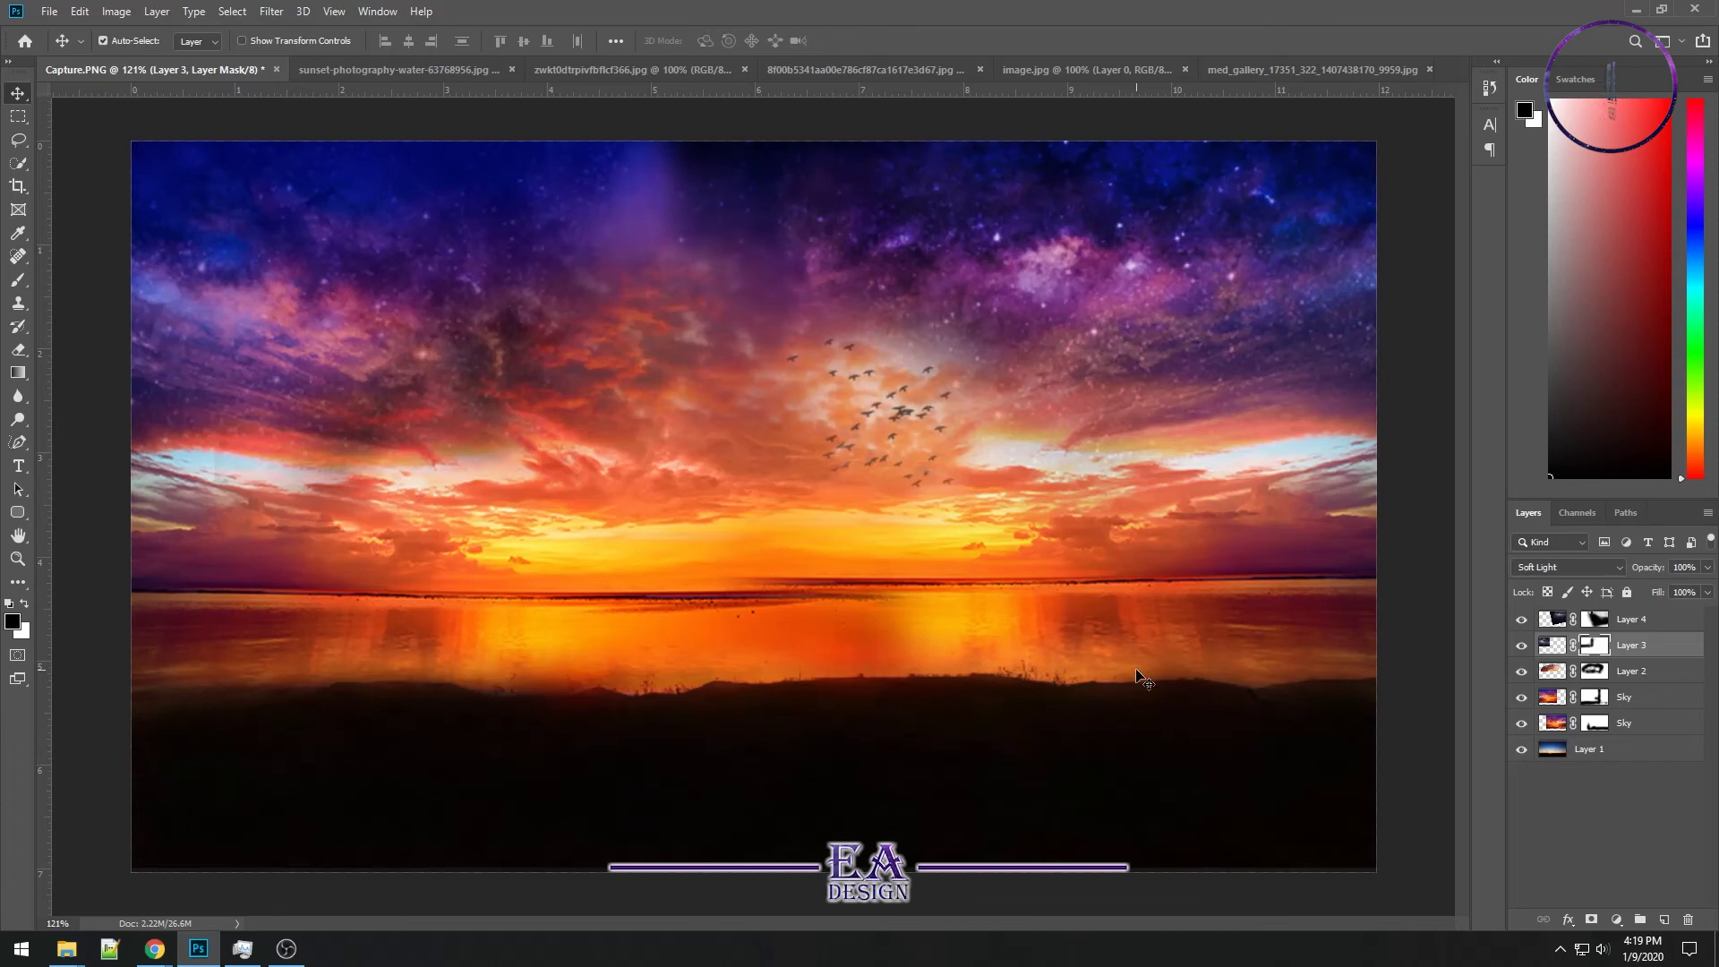
Bring the crescent moon into Capture.PNG as Layer 5, above Layer 4 near the canvas top
{"action": "left_click", "coordinate": [841, 69]}
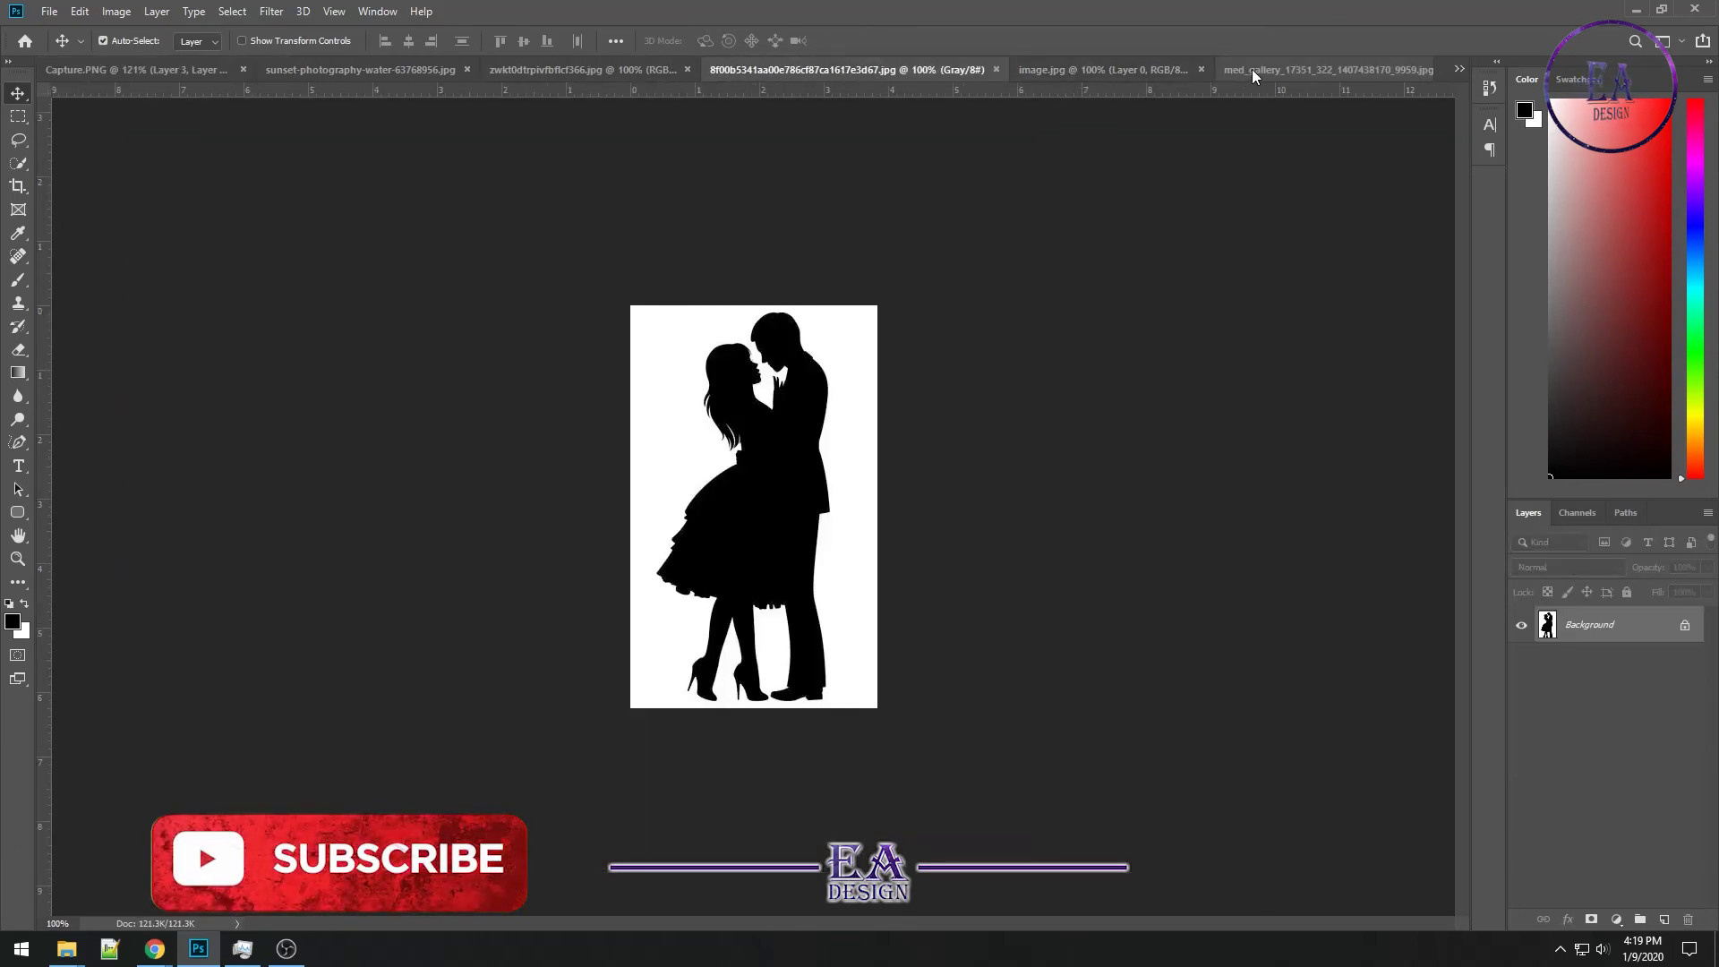
{"action": "left_click", "coordinate": [1253, 69]}
{"action": "left_click_drag", "start_coordinate": [490, 398], "coordinate": [388, 352]}
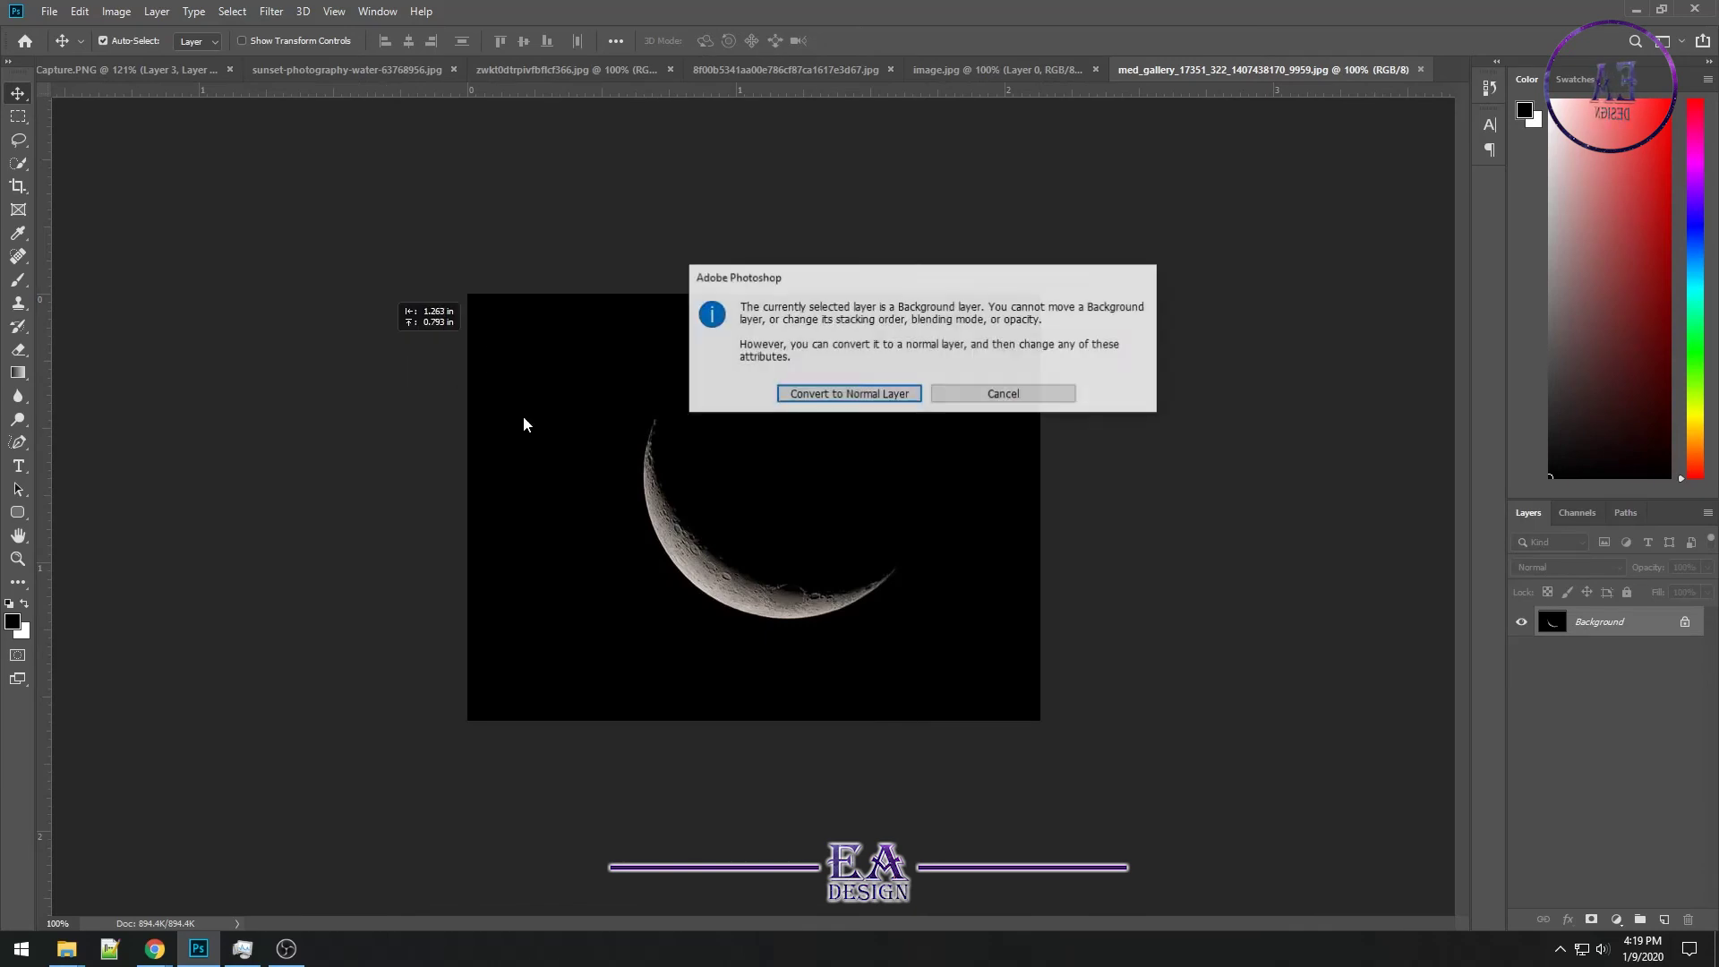
{"action": "left_click", "coordinate": [808, 395]}
{"action": "left_click_drag", "start_coordinate": [637, 379], "coordinate": [1025, 439]}
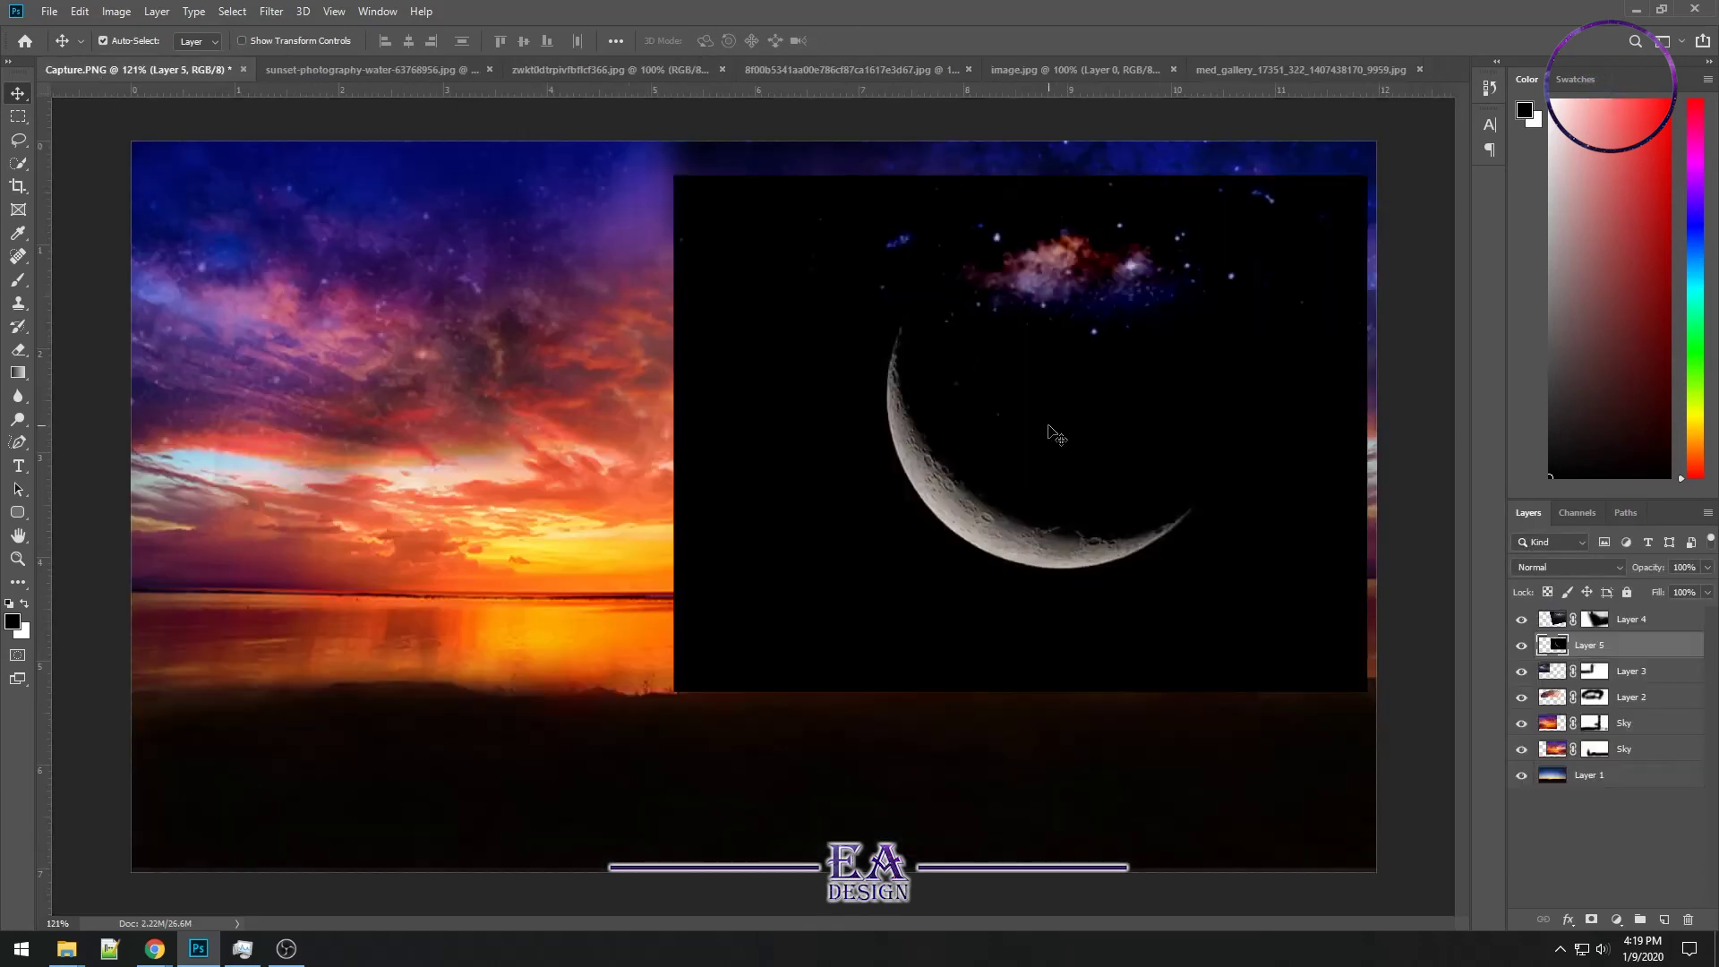
{"action": "left_click_drag", "start_coordinate": [1253, 510], "coordinate": [1307, 546]}
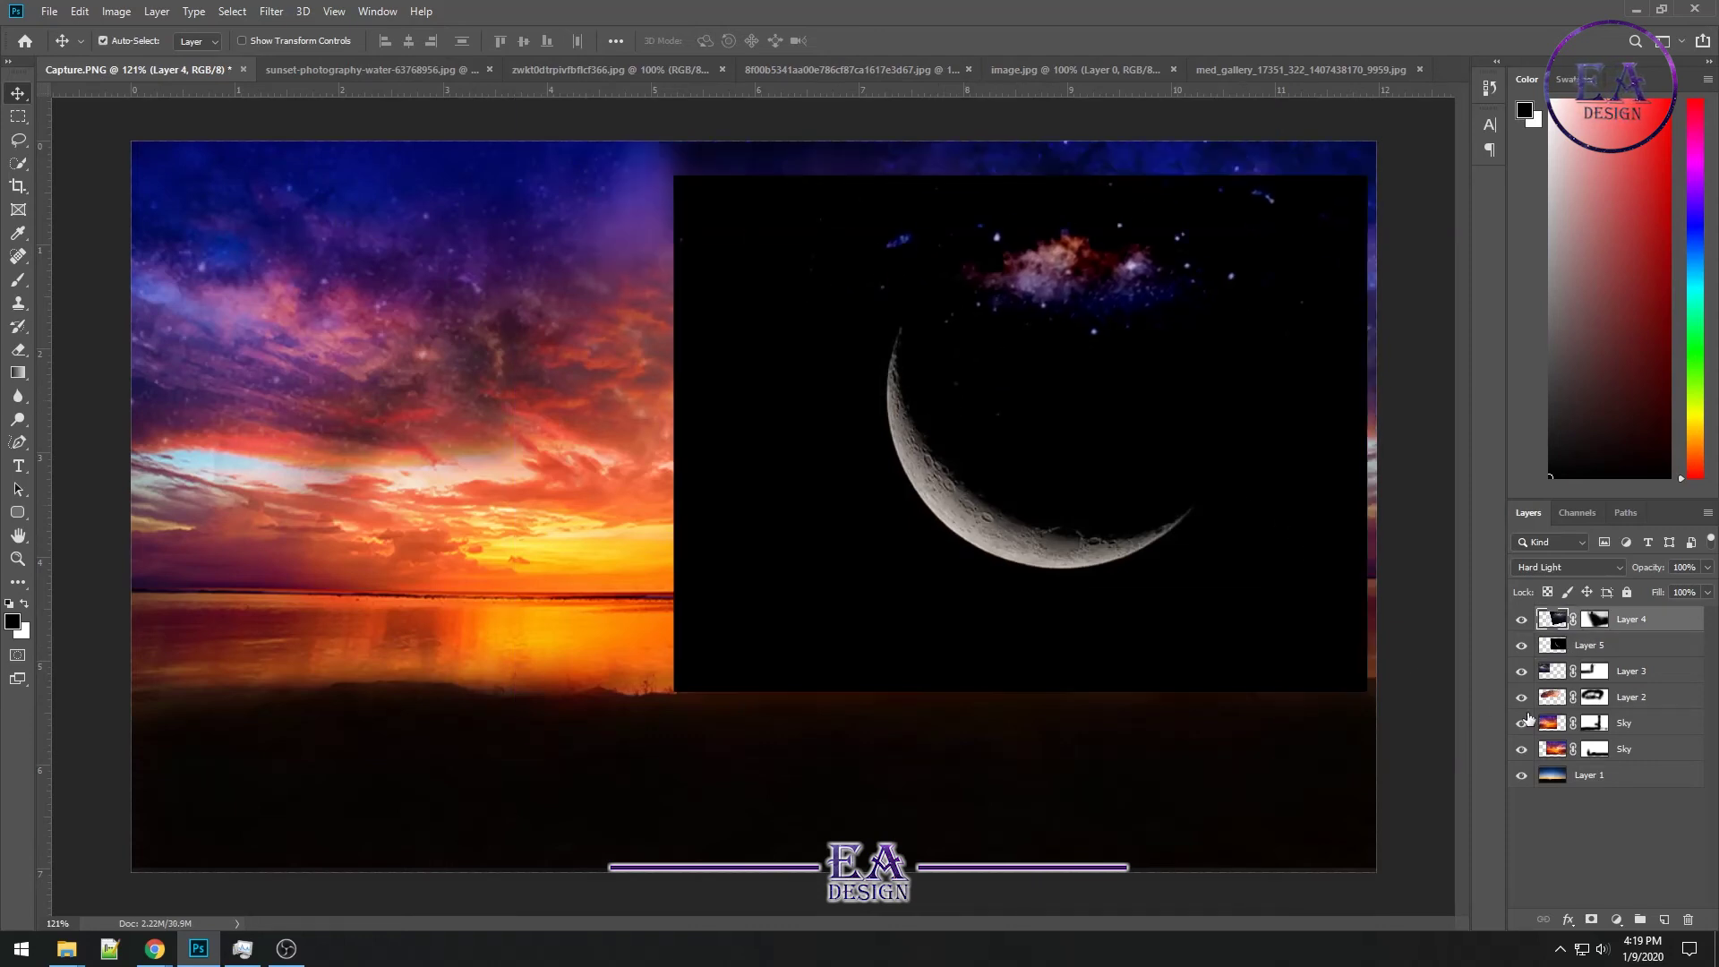
{"action": "left_click_drag", "start_coordinate": [1589, 644], "coordinate": [1589, 616]}
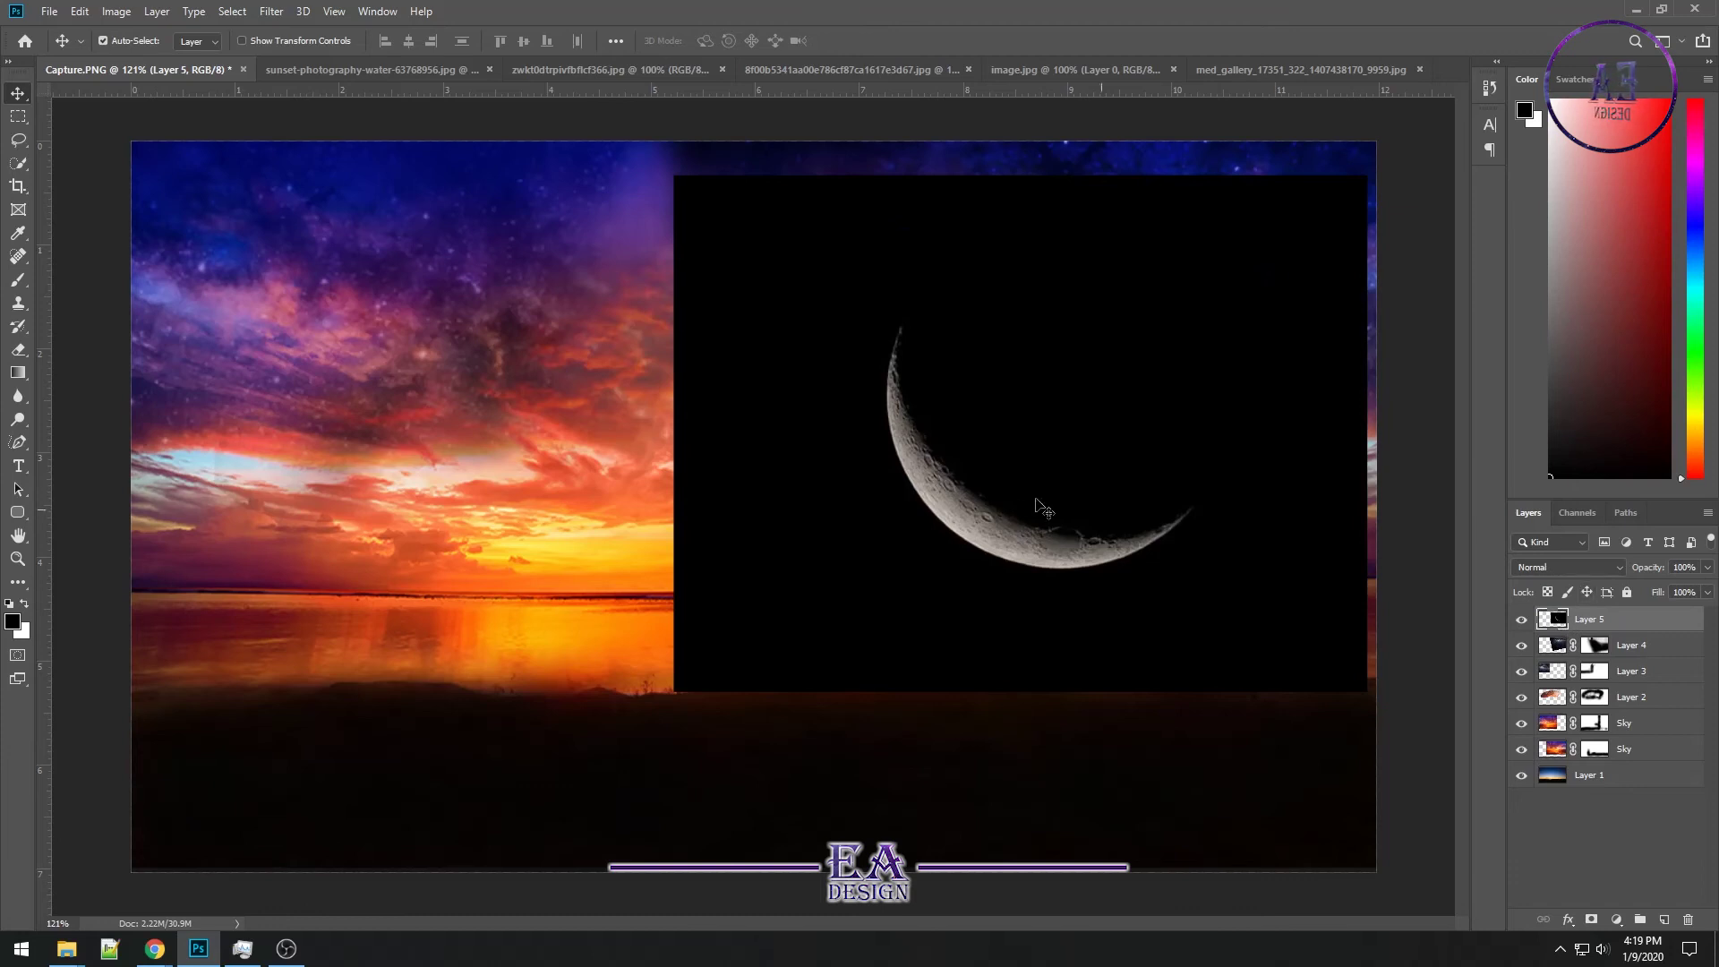
{"action": "left_click_drag", "start_coordinate": [1043, 508], "coordinate": [1053, 371]}
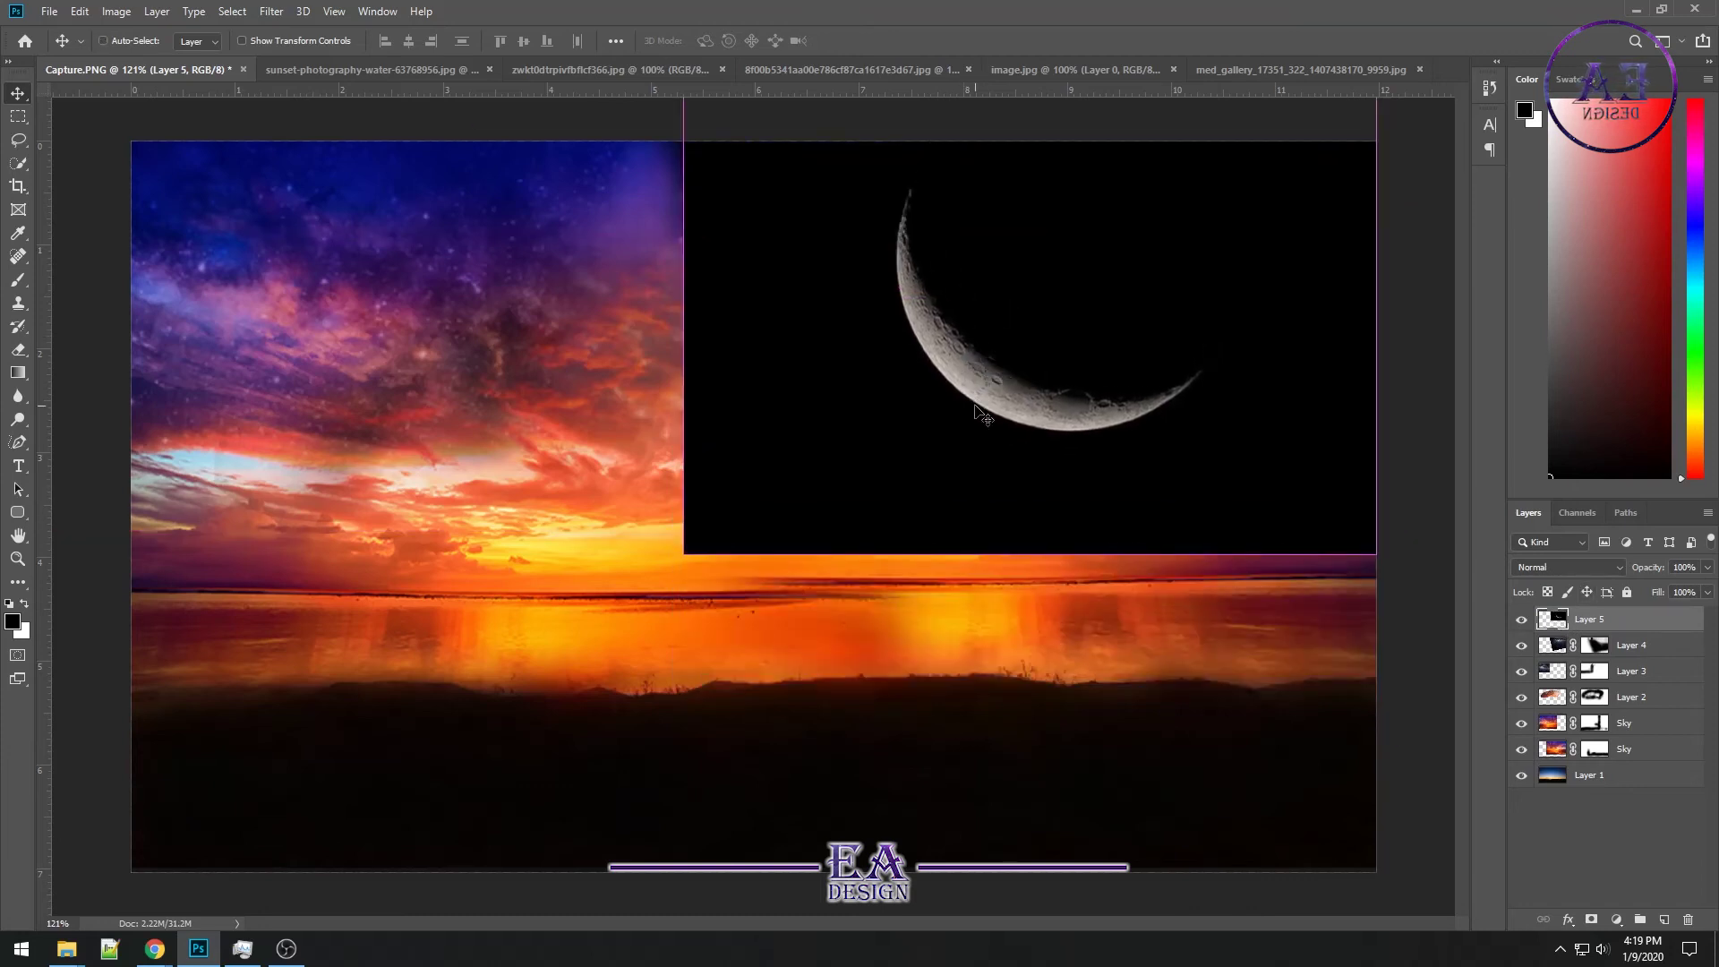
Rotate and shrink the moon toward the upper right, trying Darken blending
{"action": "key", "text": "ctrl+t"}
{"action": "key", "text": "Return"}
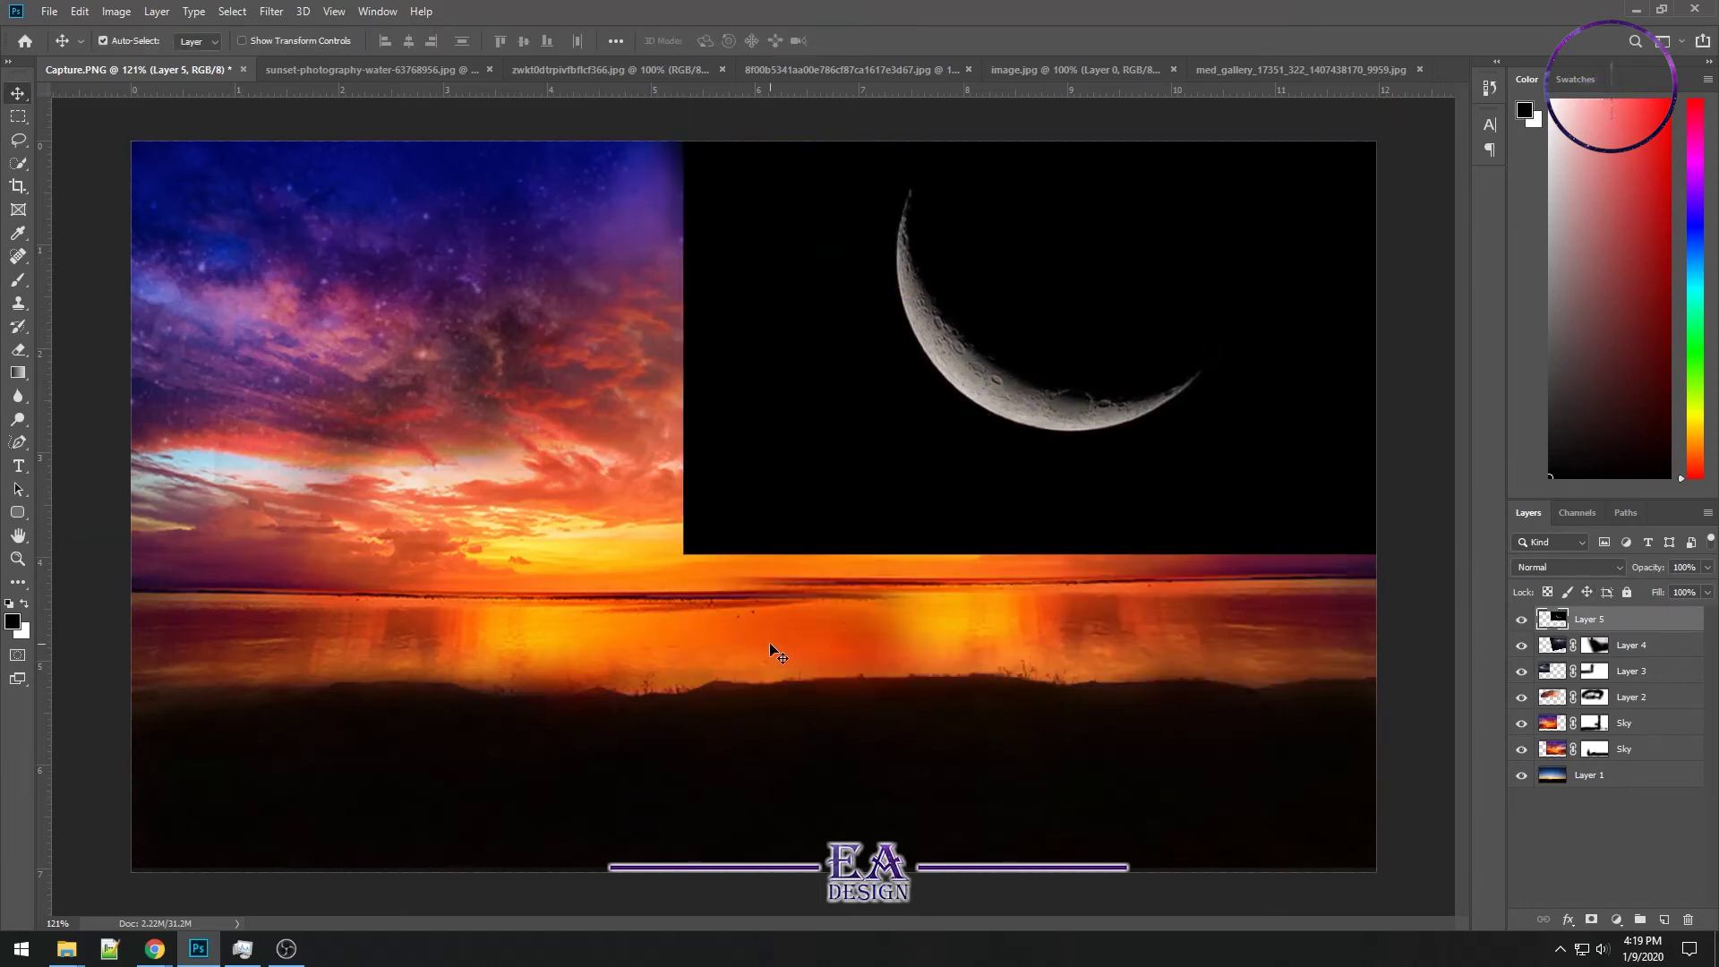
{"action": "key", "text": "ctrl"}
{"action": "key", "text": "ctrl+t"}
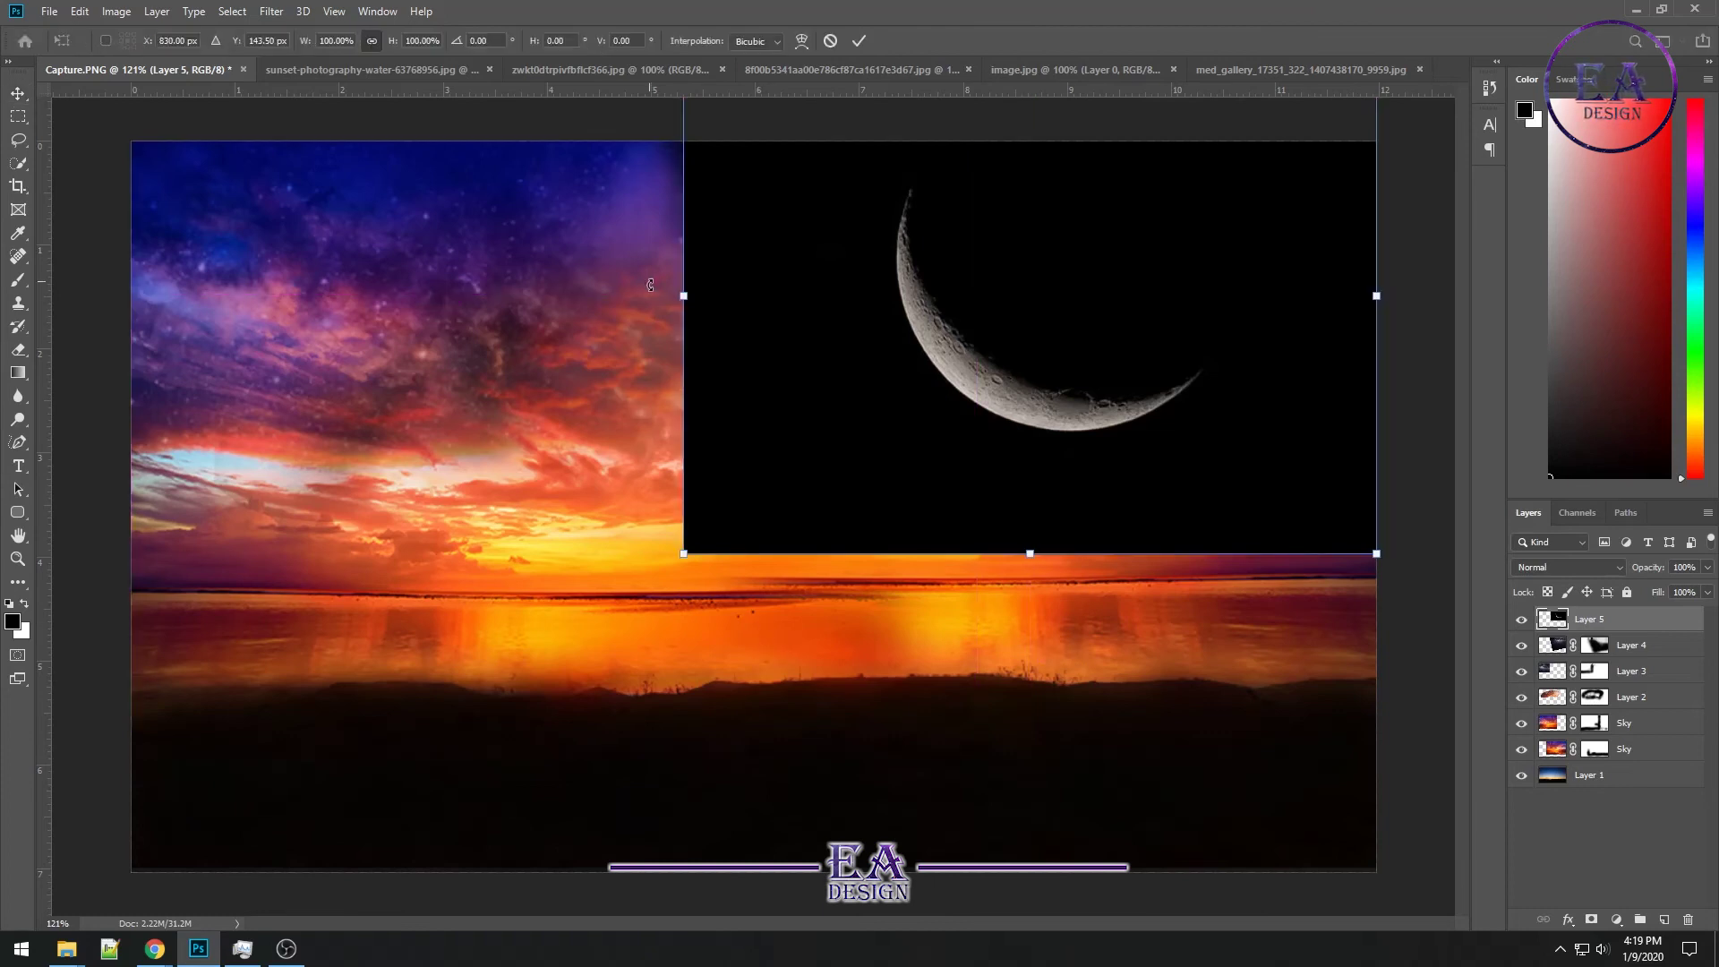
{"action": "left_click_drag", "start_coordinate": [650, 285], "coordinate": [861, 565]}
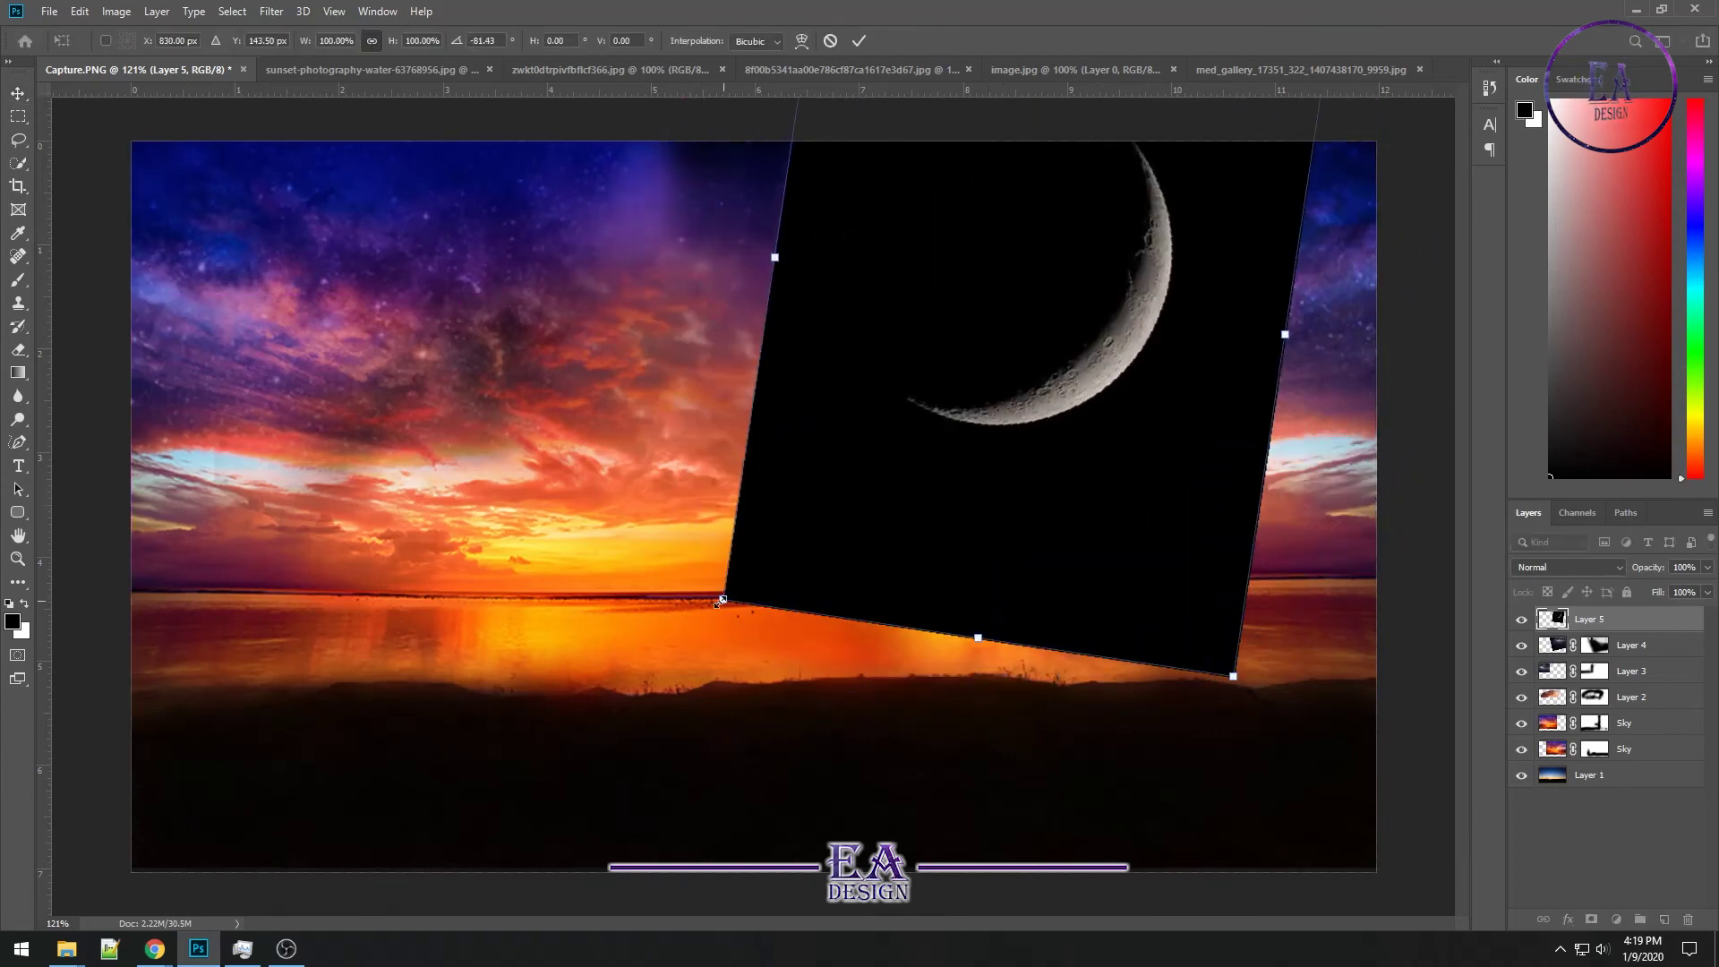
{"action": "left_click_drag", "start_coordinate": [718, 601], "coordinate": [855, 473]}
{"action": "left_click_drag", "start_coordinate": [973, 421], "coordinate": [1123, 358]}
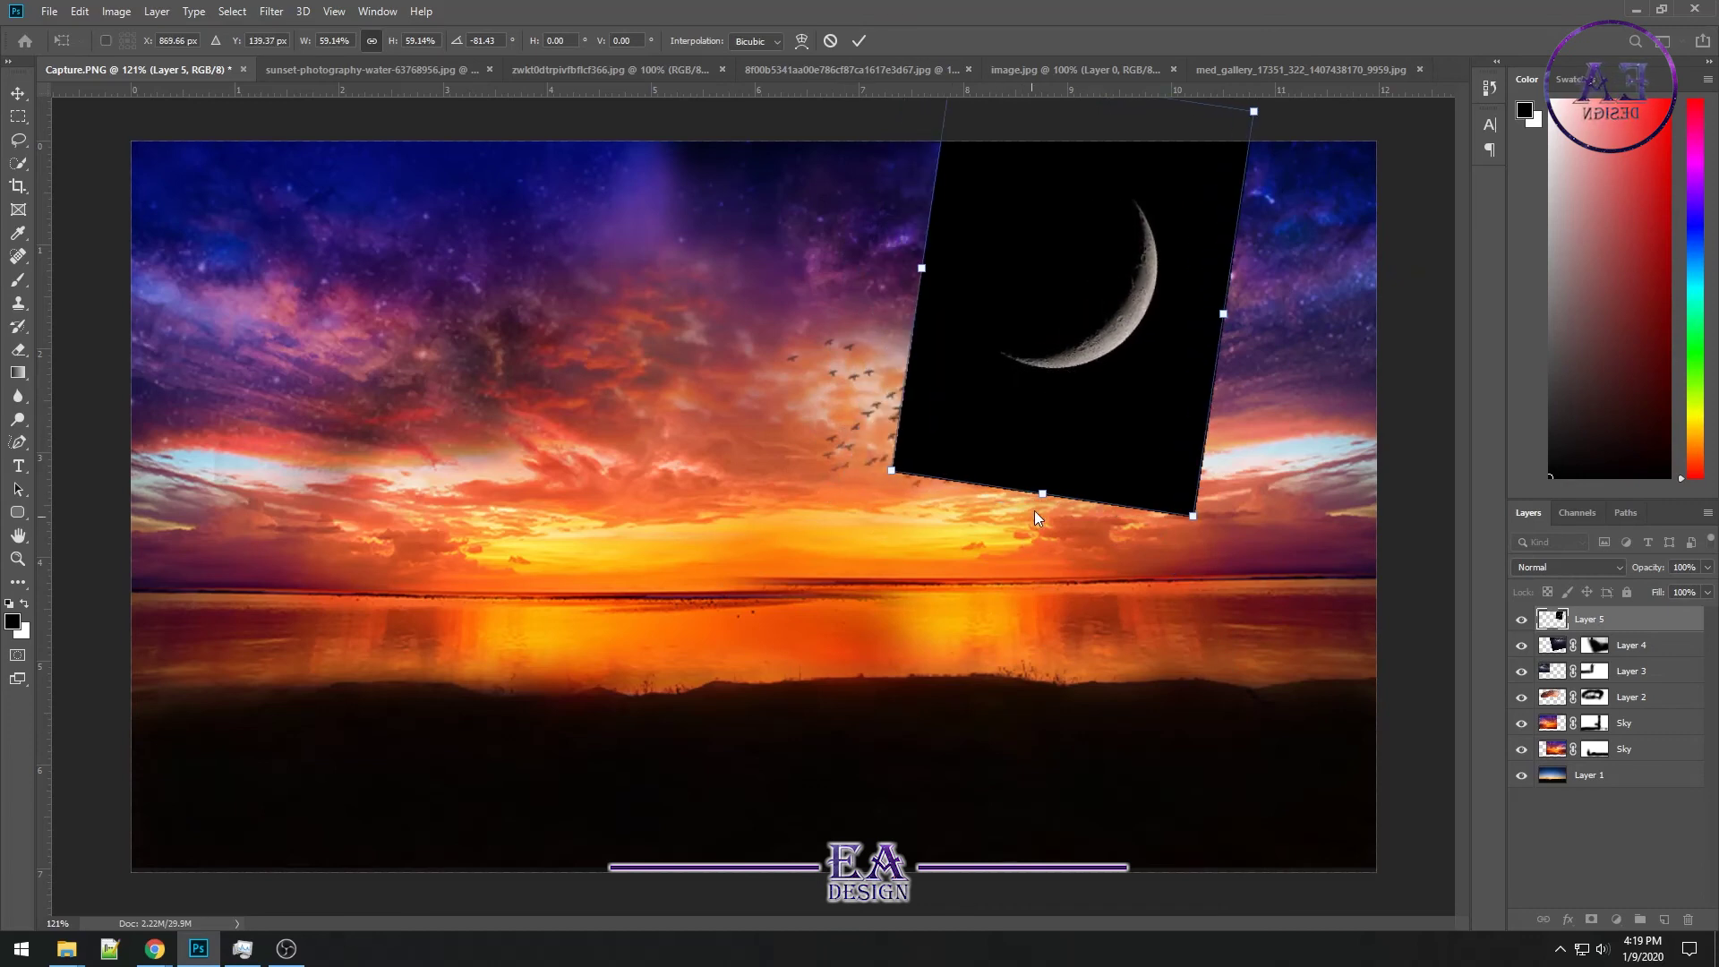
{"action": "left_click_drag", "start_coordinate": [1034, 511], "coordinate": [1041, 516]}
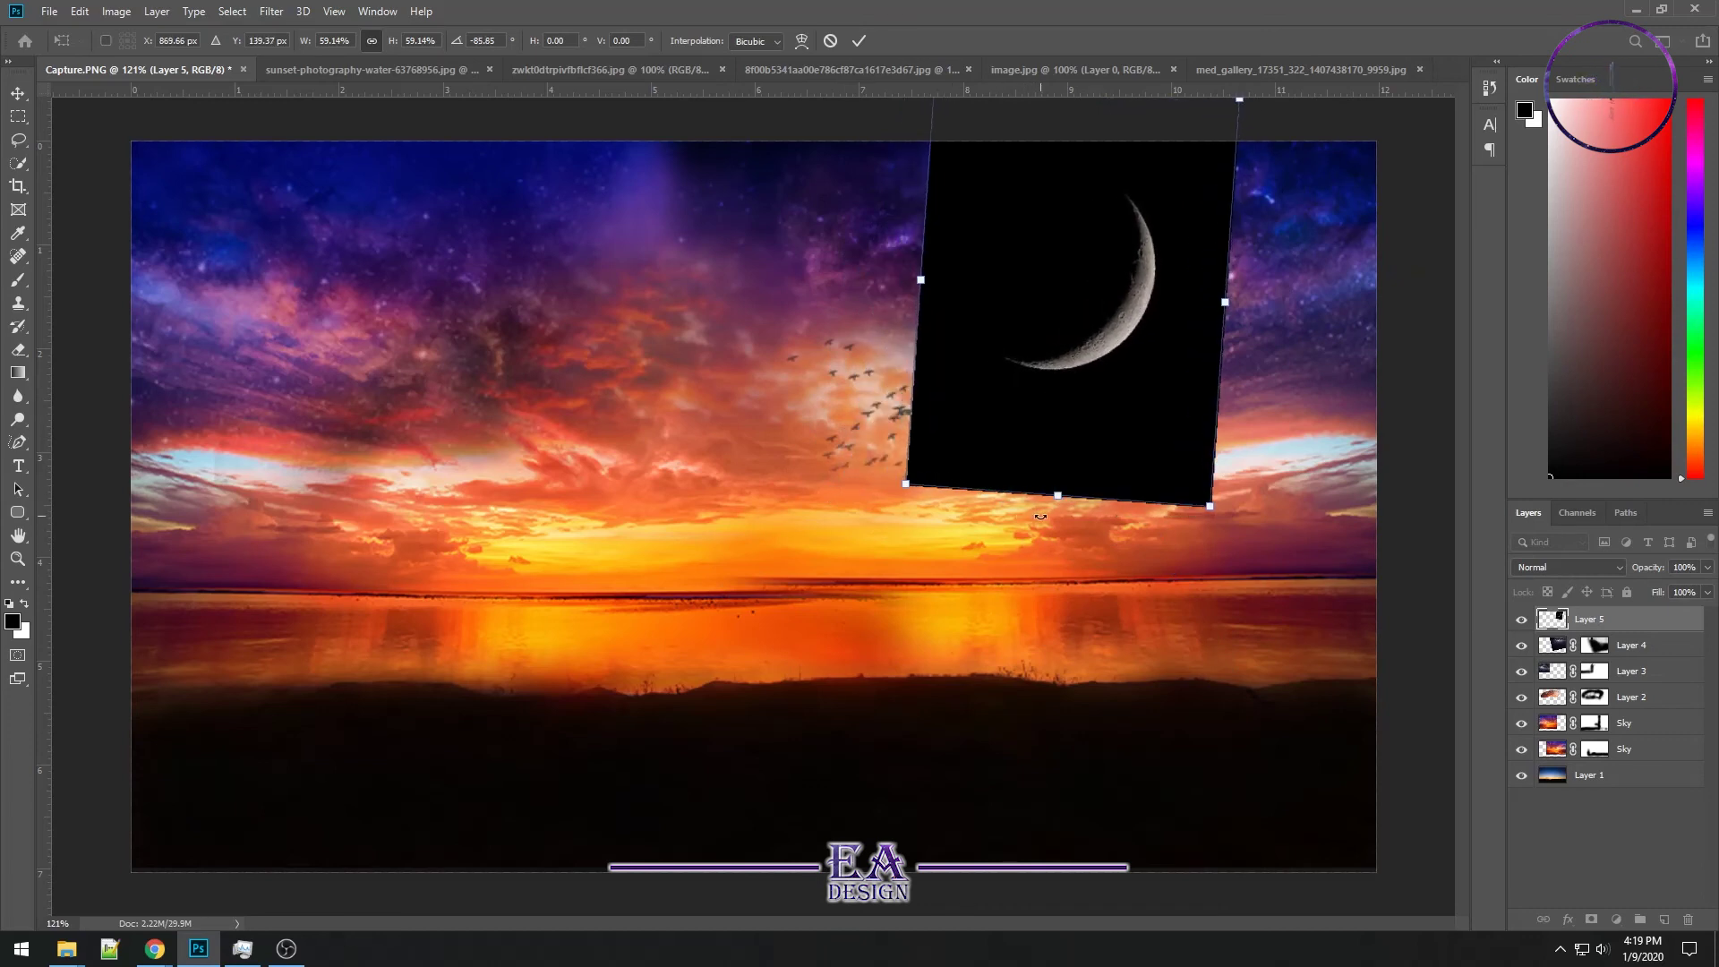
{"action": "left_click", "coordinate": [1603, 571]}
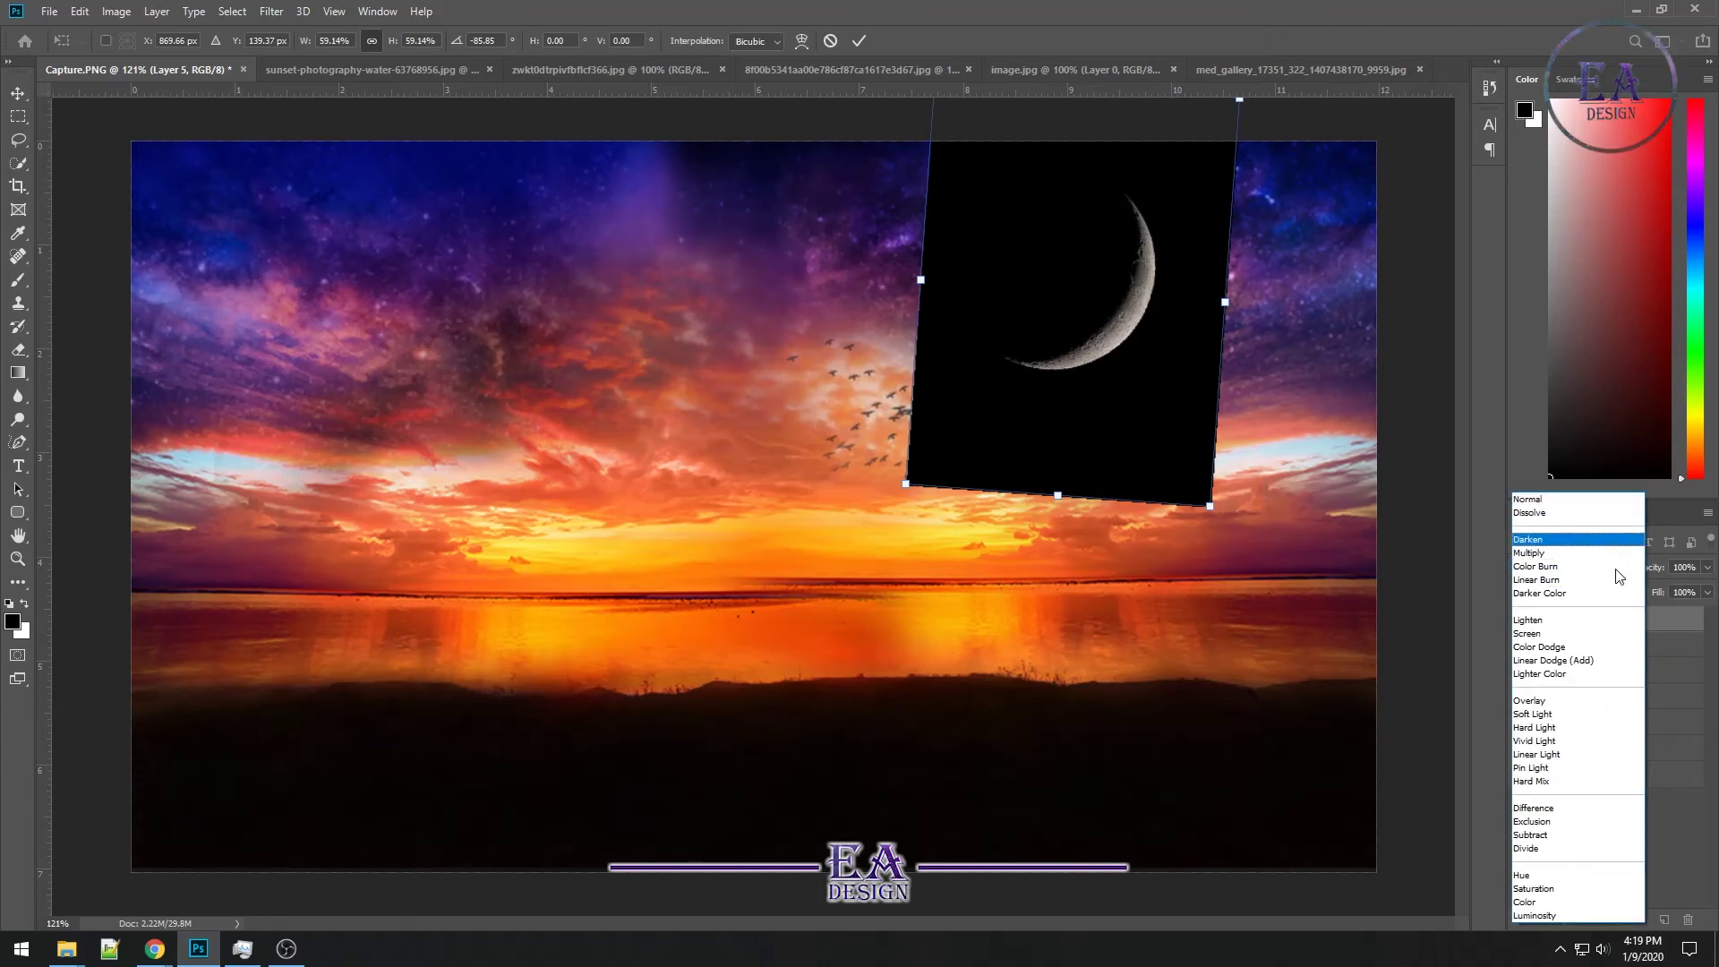
{"action": "left_click", "coordinate": [1577, 540]}
{"action": "key", "text": "Return"}
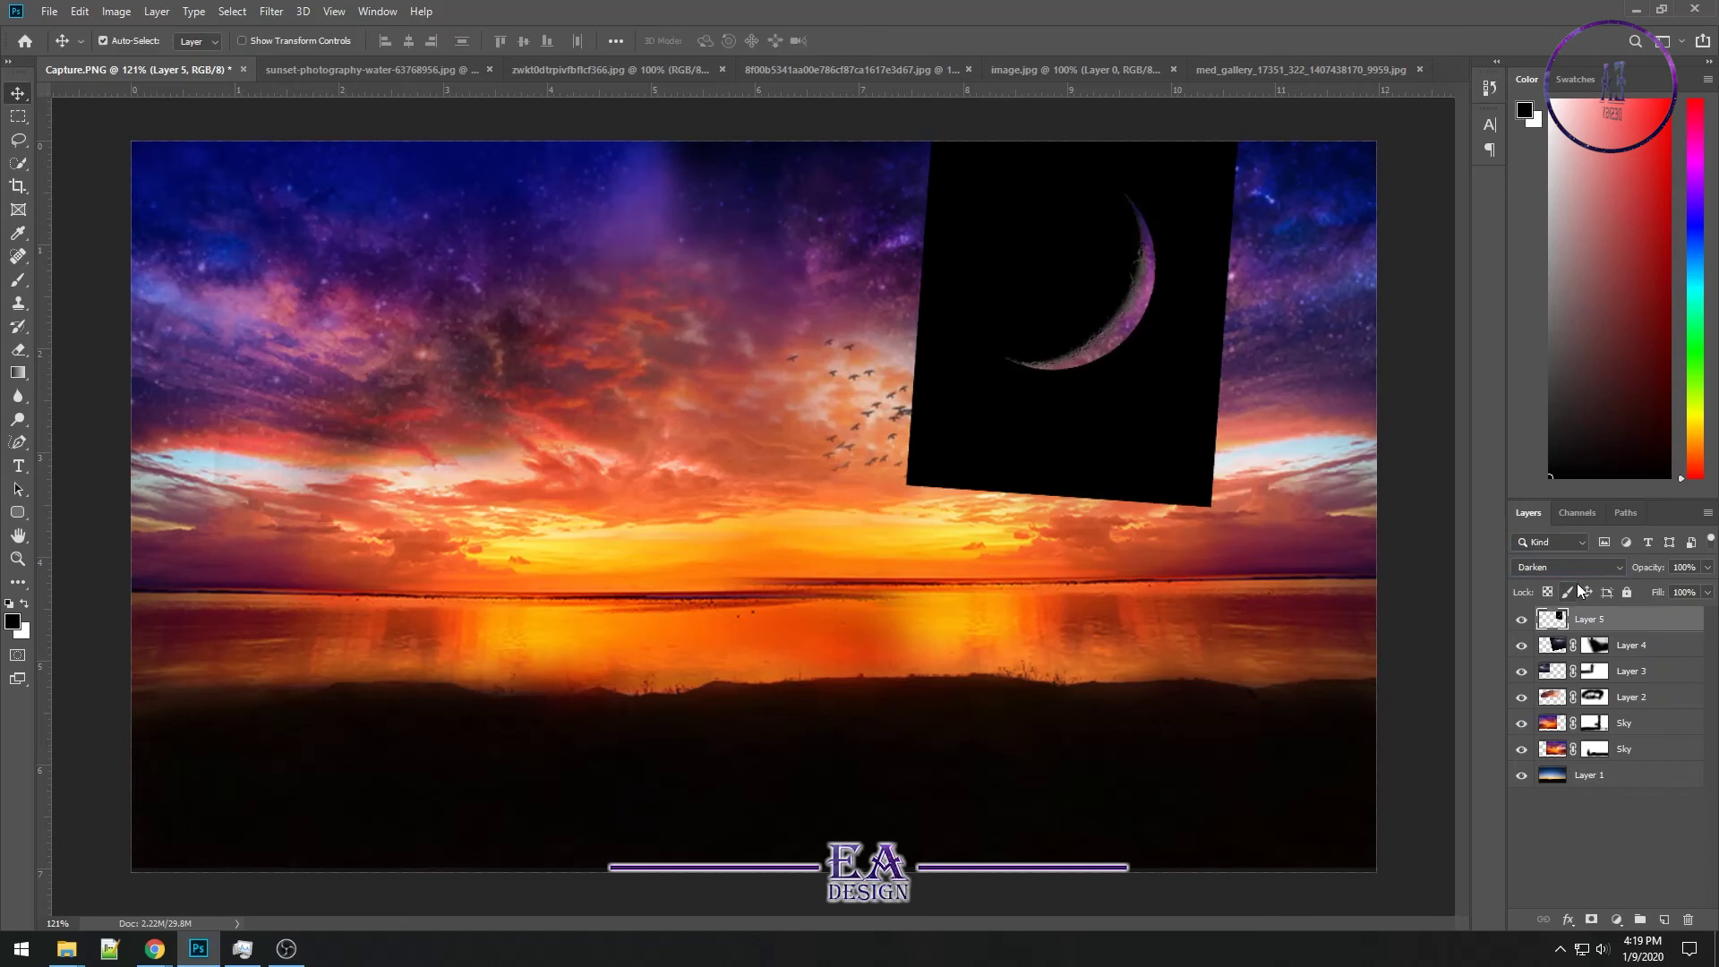
Set the moon layer to Screen and keep it at the top of the layer stack
{"action": "left_click", "coordinate": [1580, 578]}
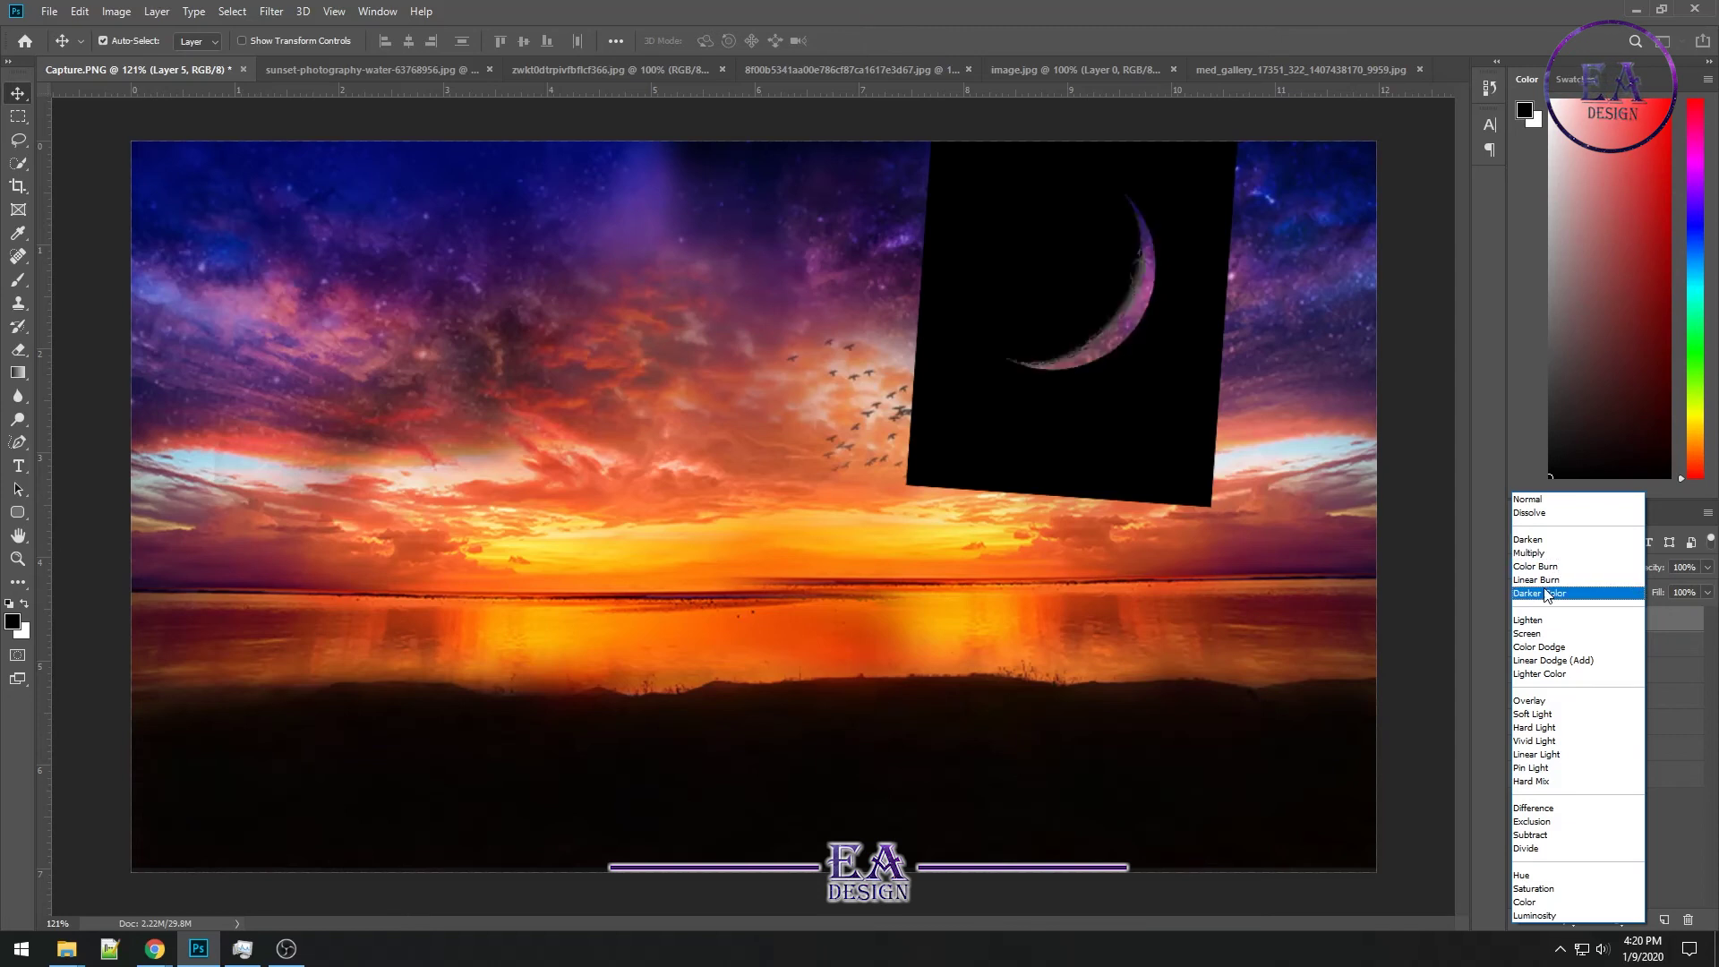
{"action": "left_click", "coordinate": [1547, 634]}
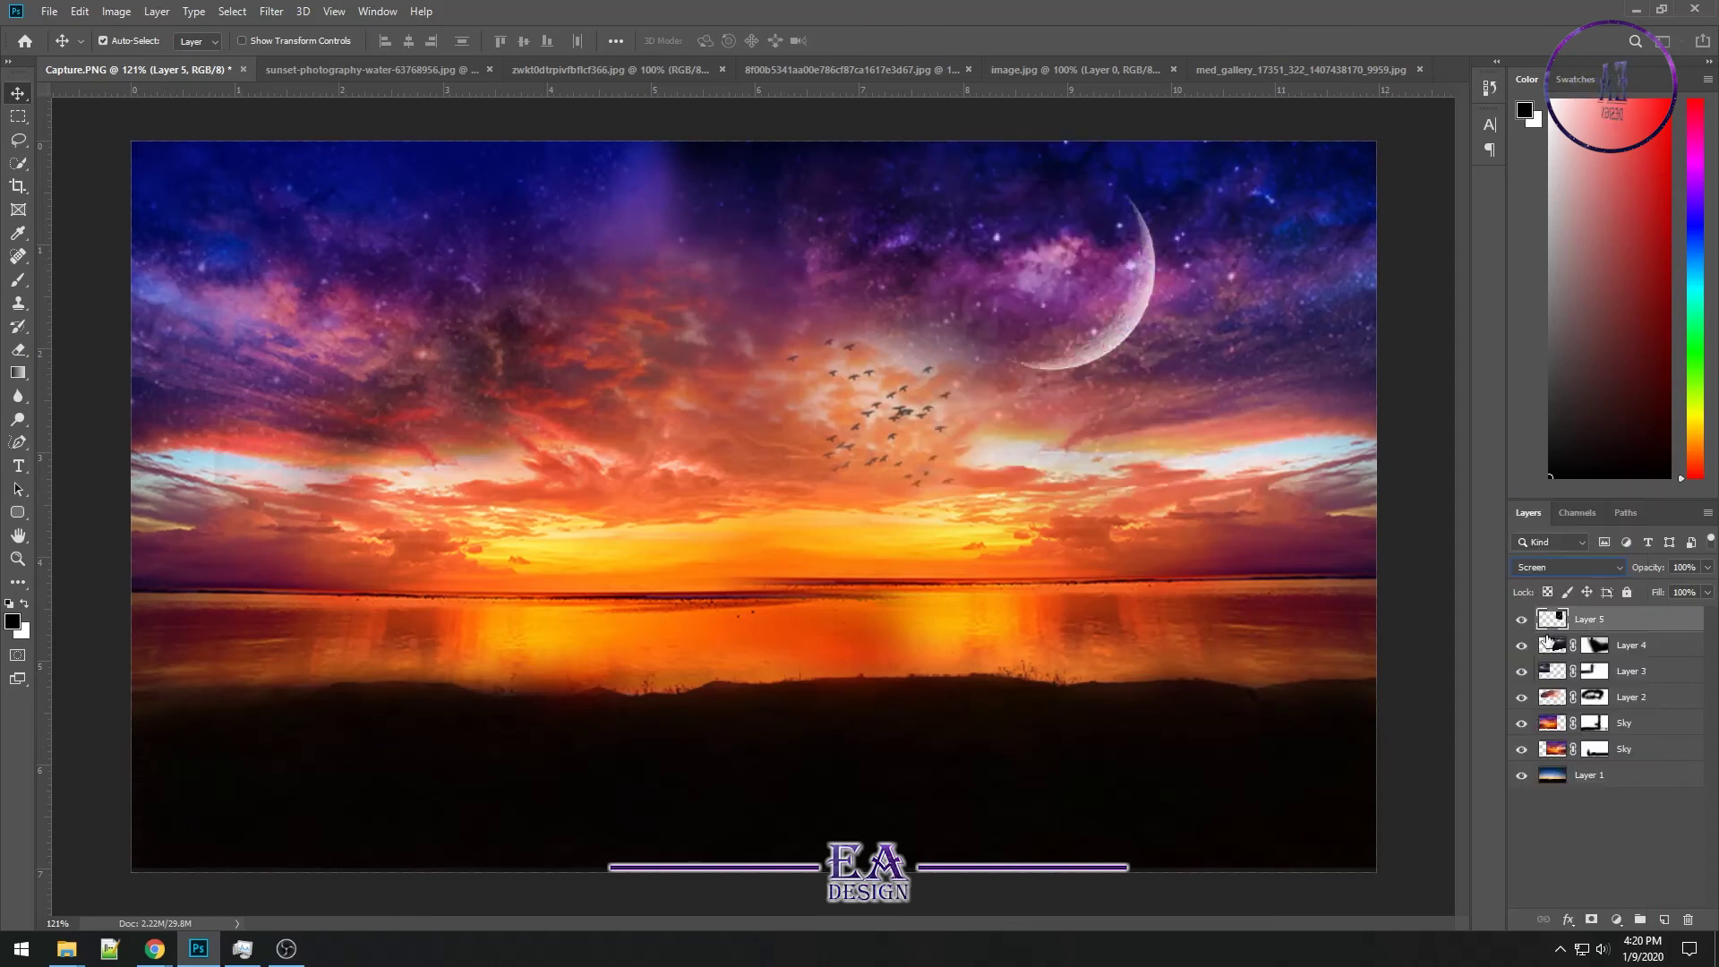
{"action": "left_click", "coordinate": [1561, 573]}
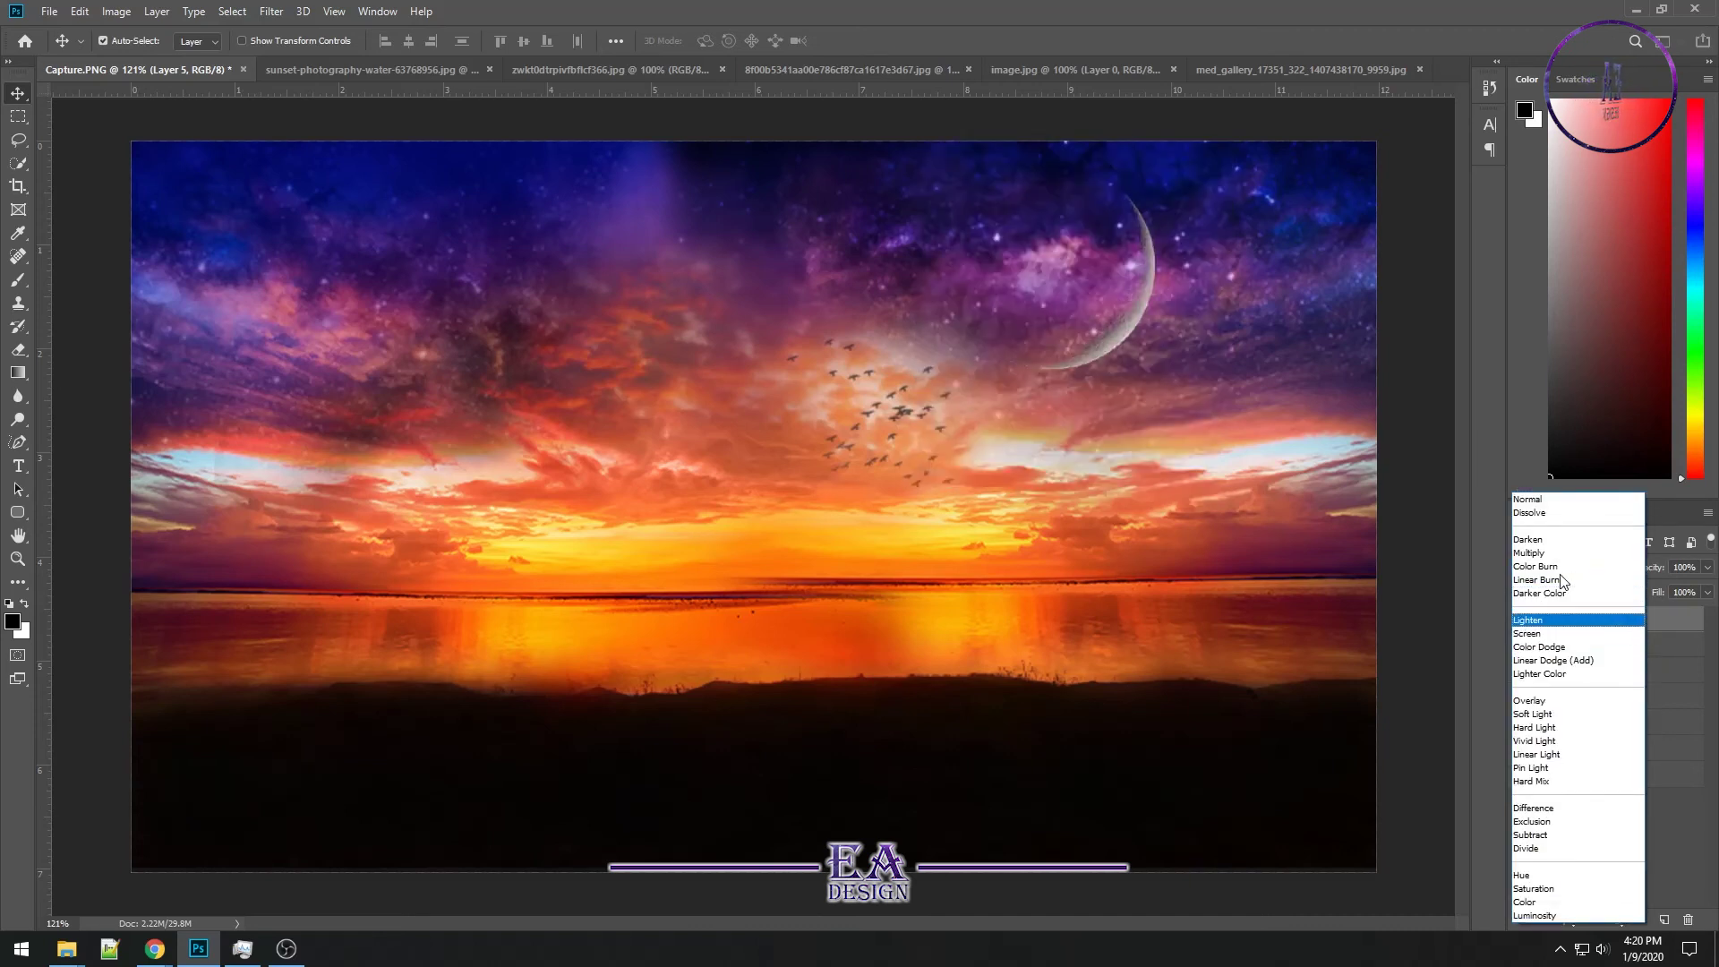
{"action": "key", "text": "Escape"}
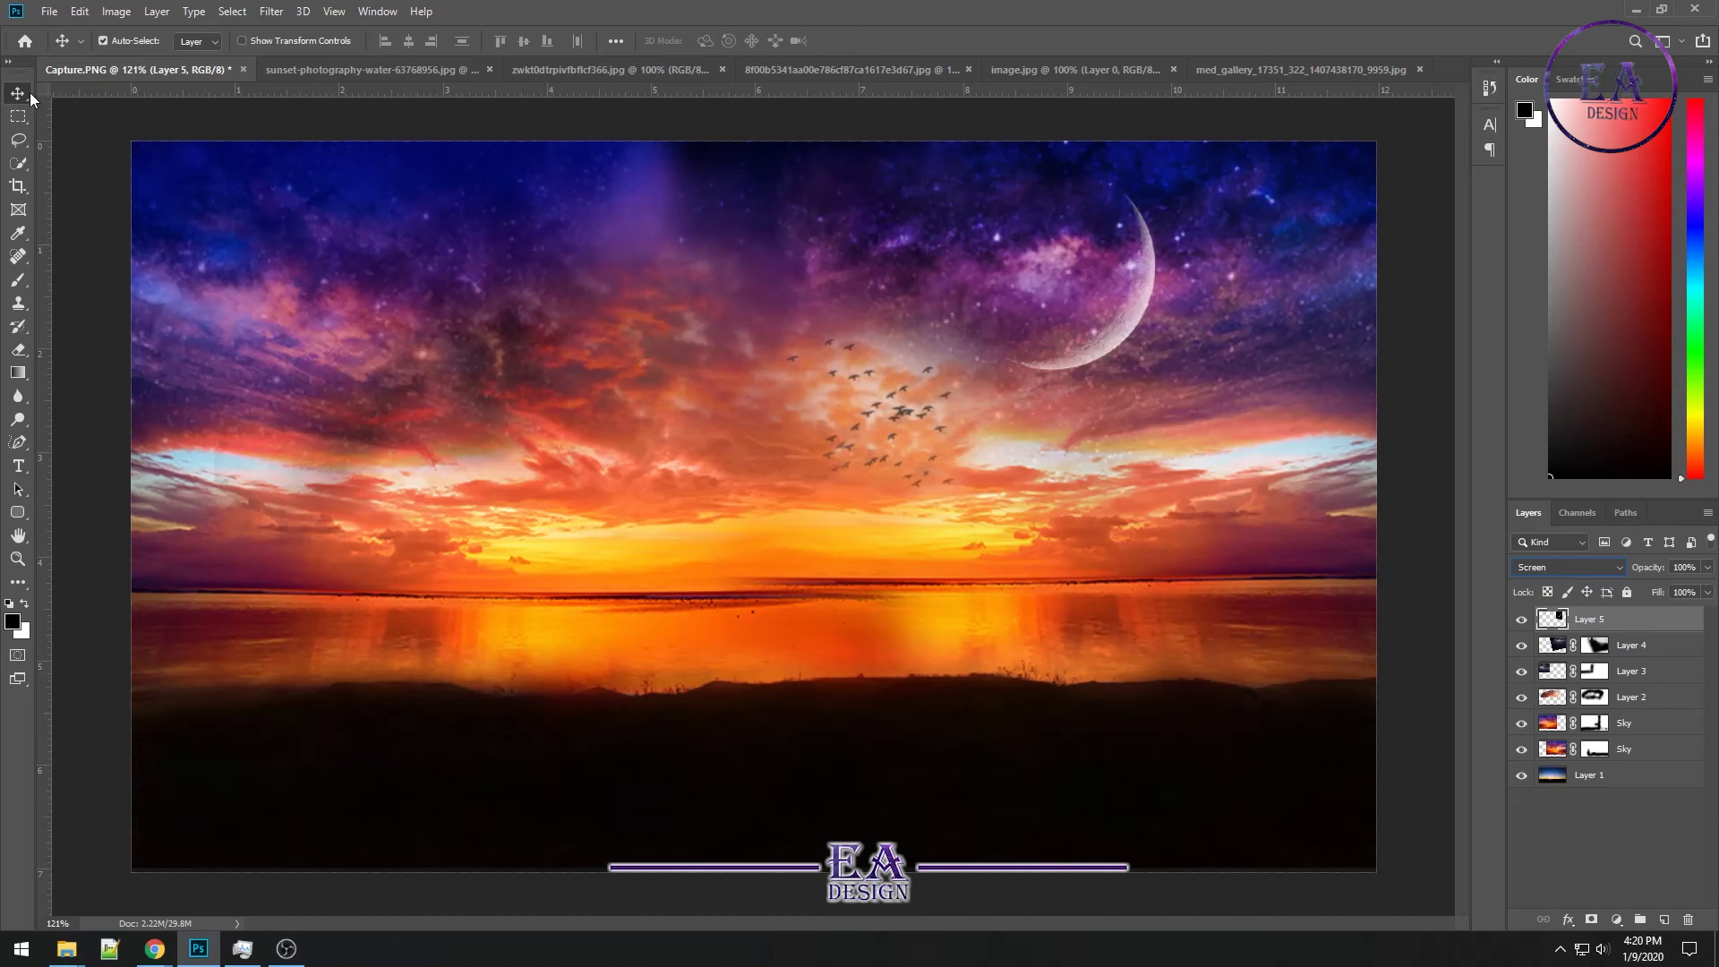
{"action": "left_click_drag", "start_coordinate": [1592, 624], "coordinate": [1594, 659]}
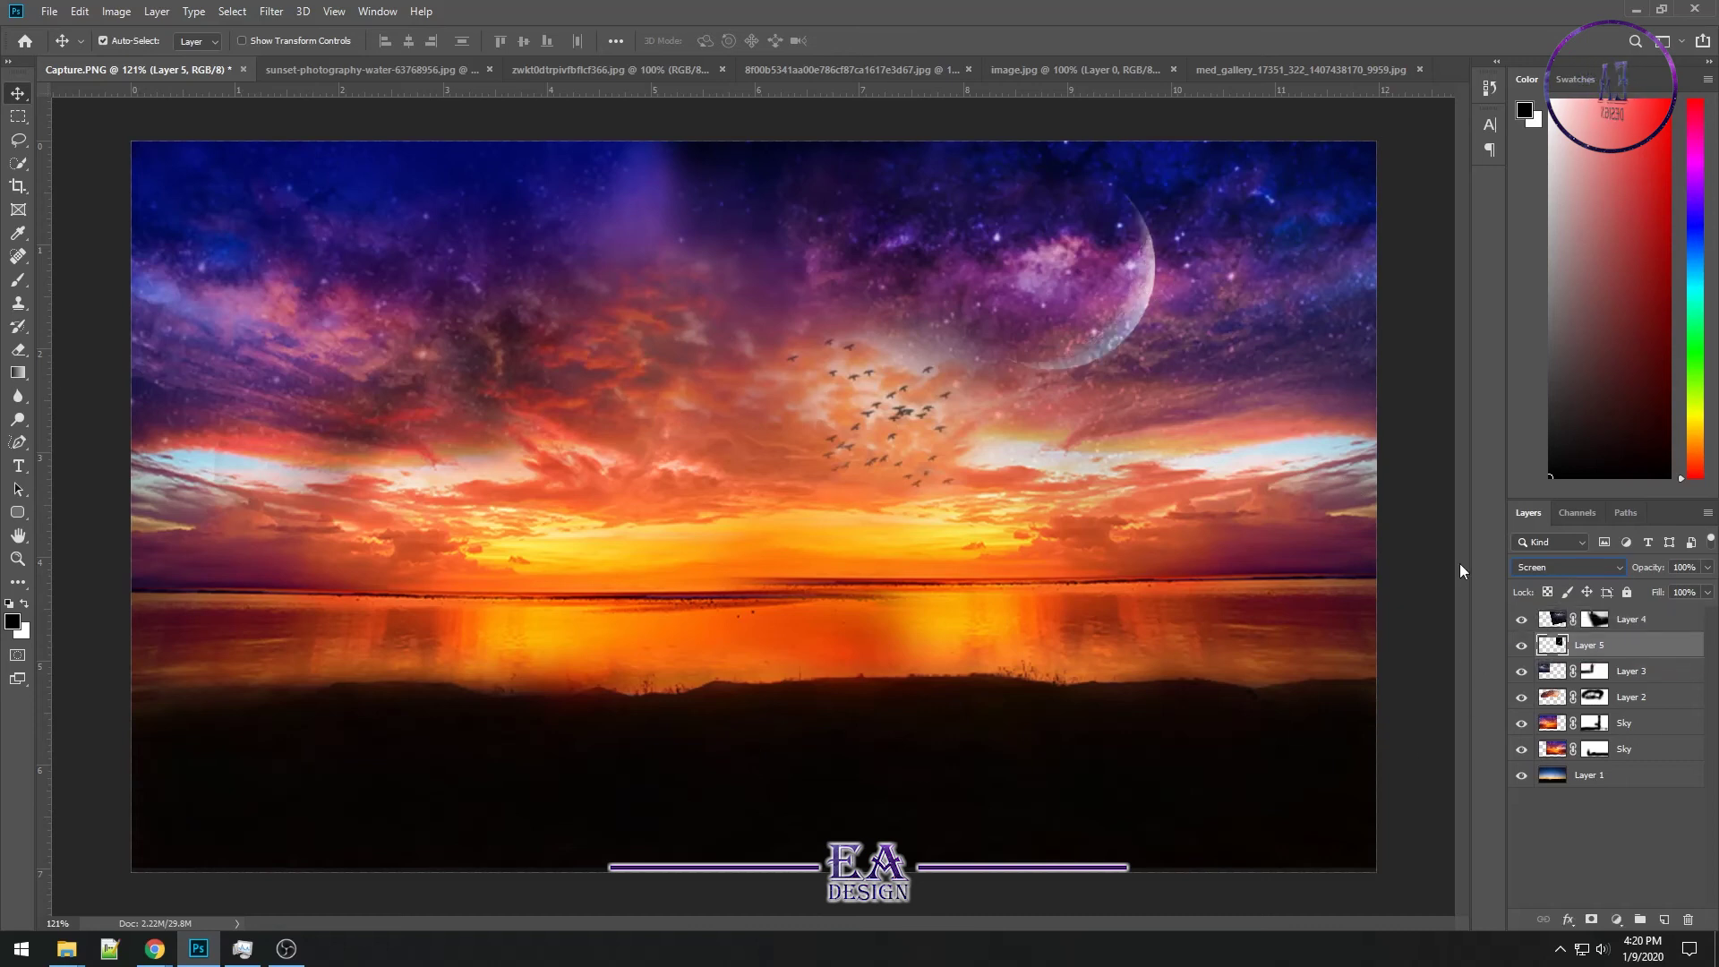
{"action": "left_click_drag", "start_coordinate": [1564, 651], "coordinate": [1575, 613]}
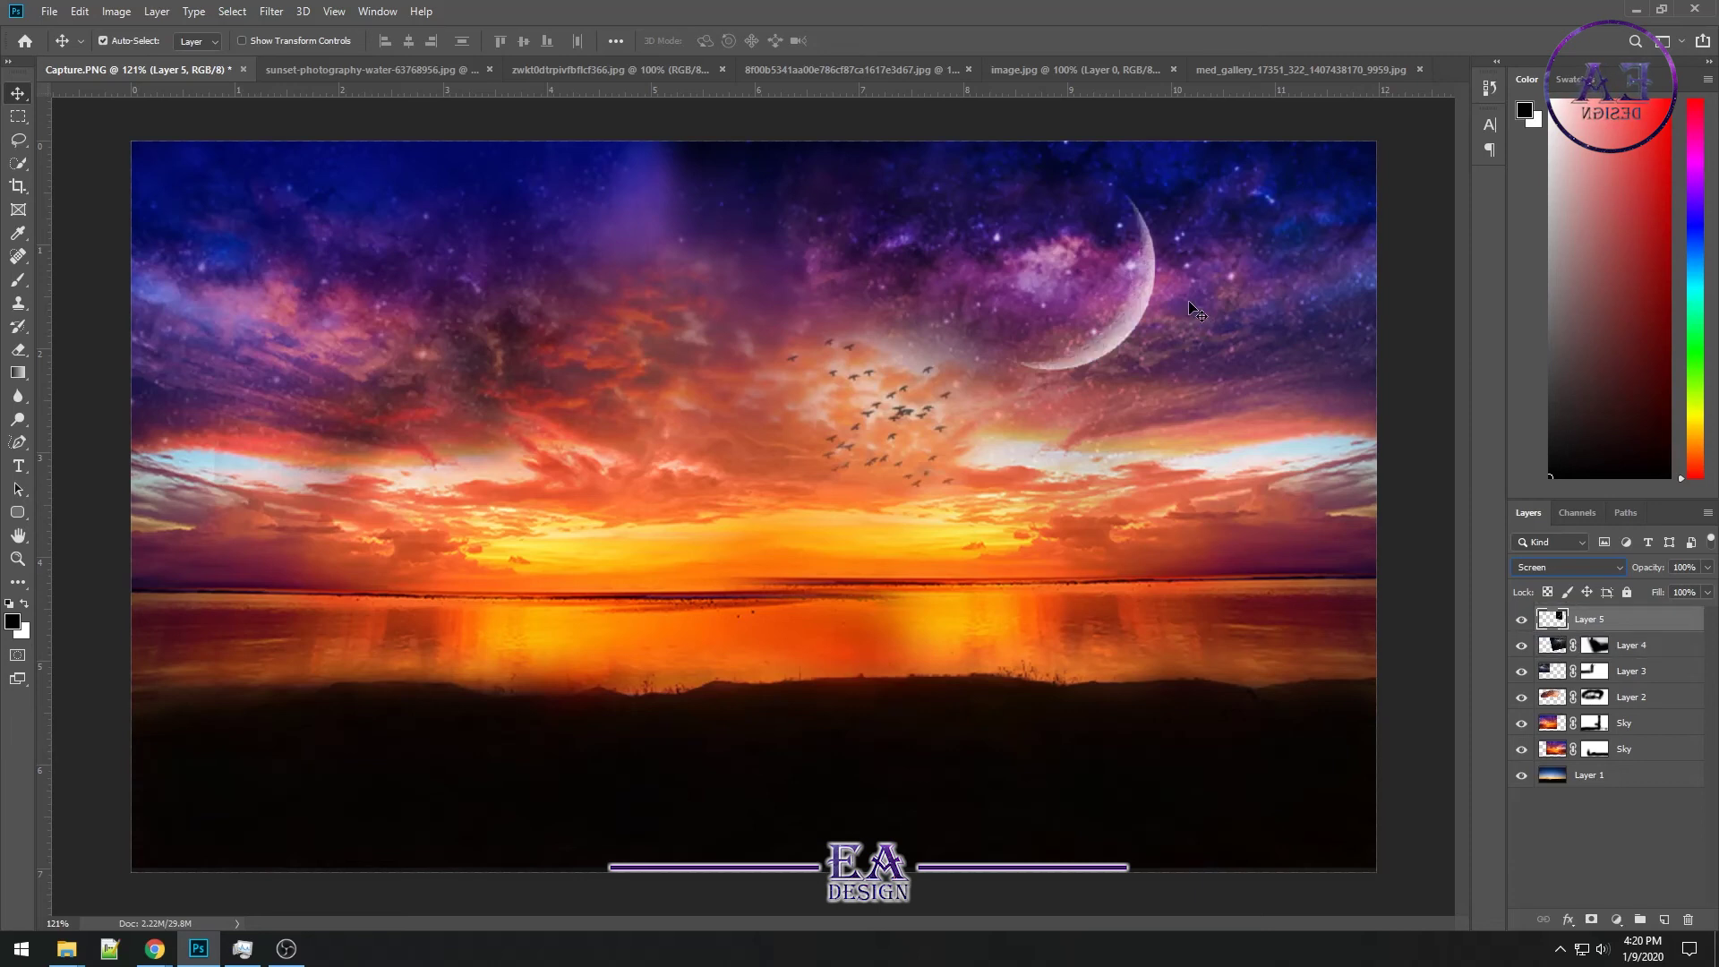
Reposition the moon in the upper-right sky, scaled to about 77% and tilted -6.19°
{"action": "left_click_drag", "start_coordinate": [1147, 295], "coordinate": [1120, 304]}
{"action": "key", "text": "ctrl+t"}
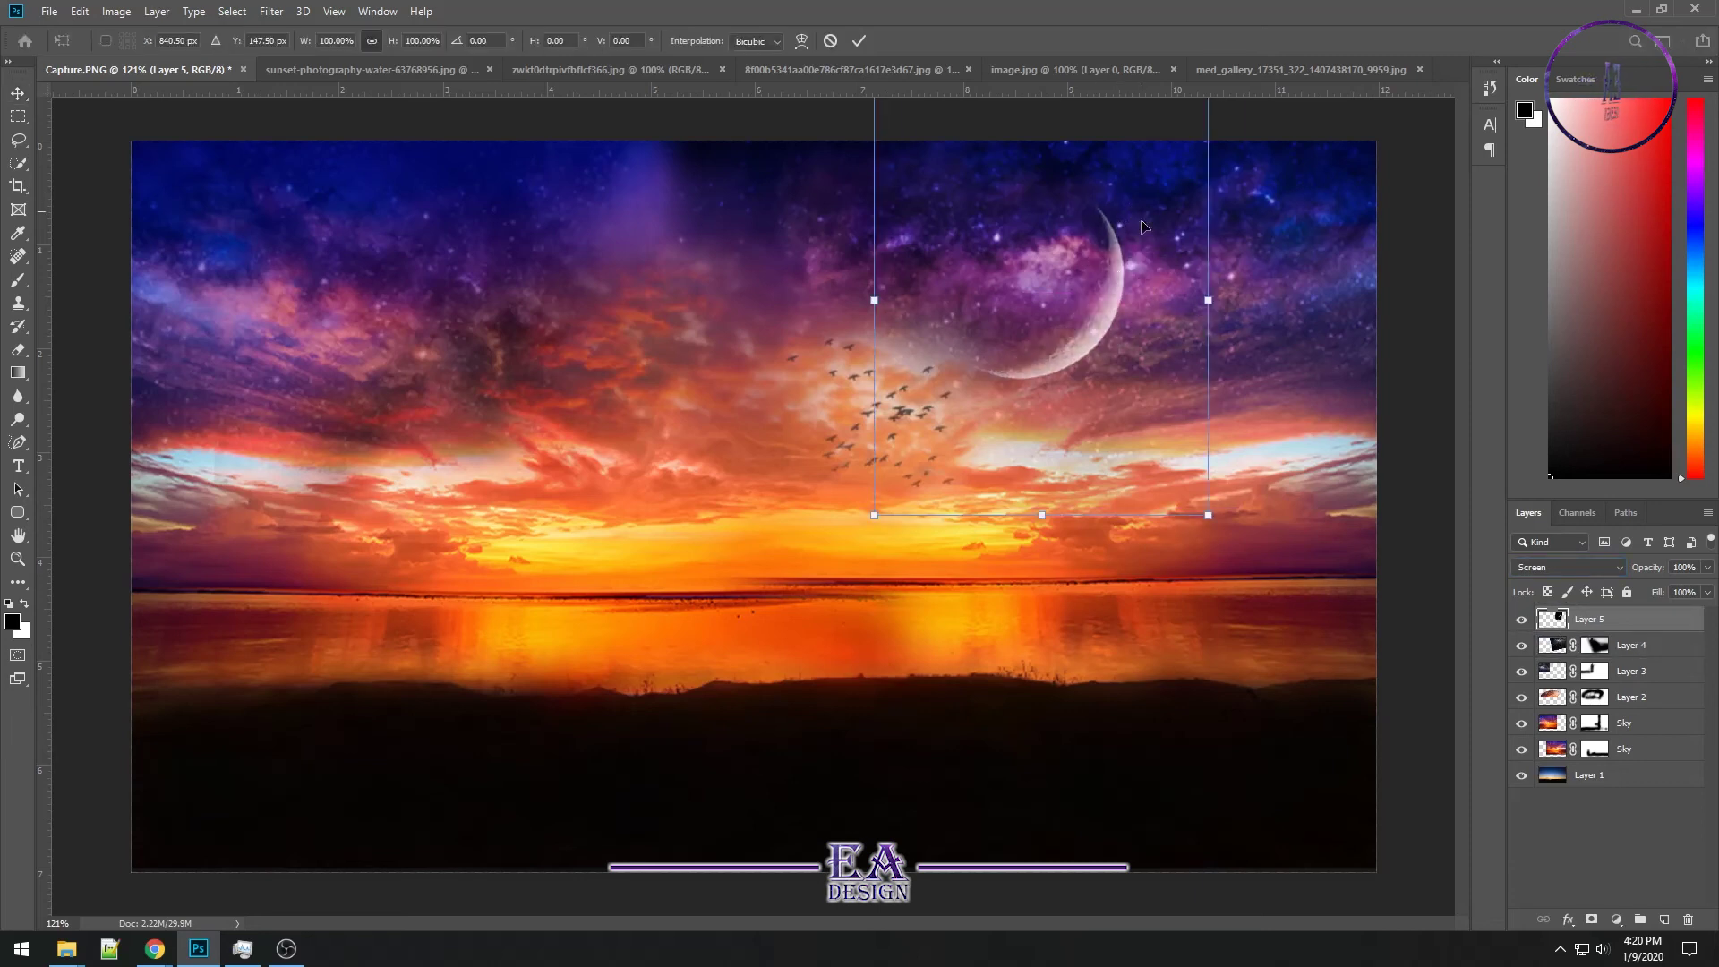
{"action": "mouse_move", "coordinate": [1045, 536]}
{"action": "left_mouse_down"}
{"action": "mouse_move", "coordinate": [911, 530]}
{"action": "mouse_move", "coordinate": [931, 464]}
{"action": "left_mouse_up"}
{"action": "mouse_move", "coordinate": [1051, 353]}
{"action": "left_mouse_down"}
{"action": "mouse_move", "coordinate": [1107, 354]}
{"action": "mouse_move", "coordinate": [1090, 362]}
{"action": "left_mouse_up"}
{"action": "key", "text": "Return"}
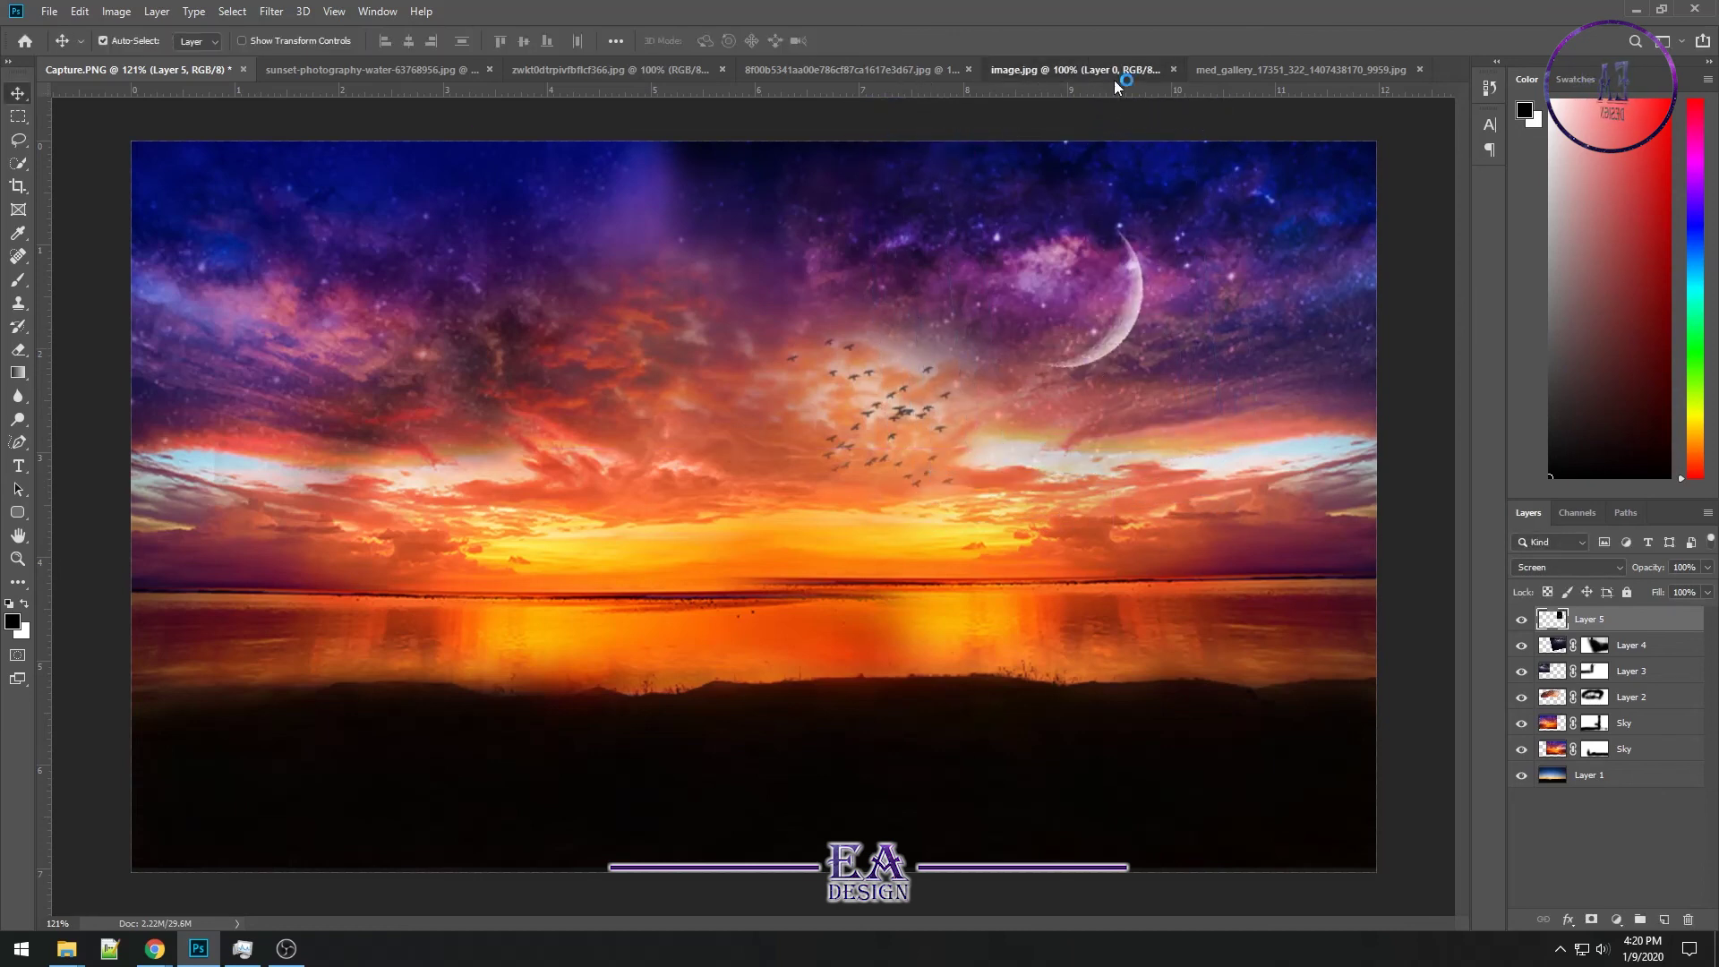
Unlock the couple silhouette and bring it into Capture.PNG as Layer 6 in Linear Burn
{"action": "left_click", "coordinate": [1047, 70]}
{"action": "left_click", "coordinate": [917, 69]}
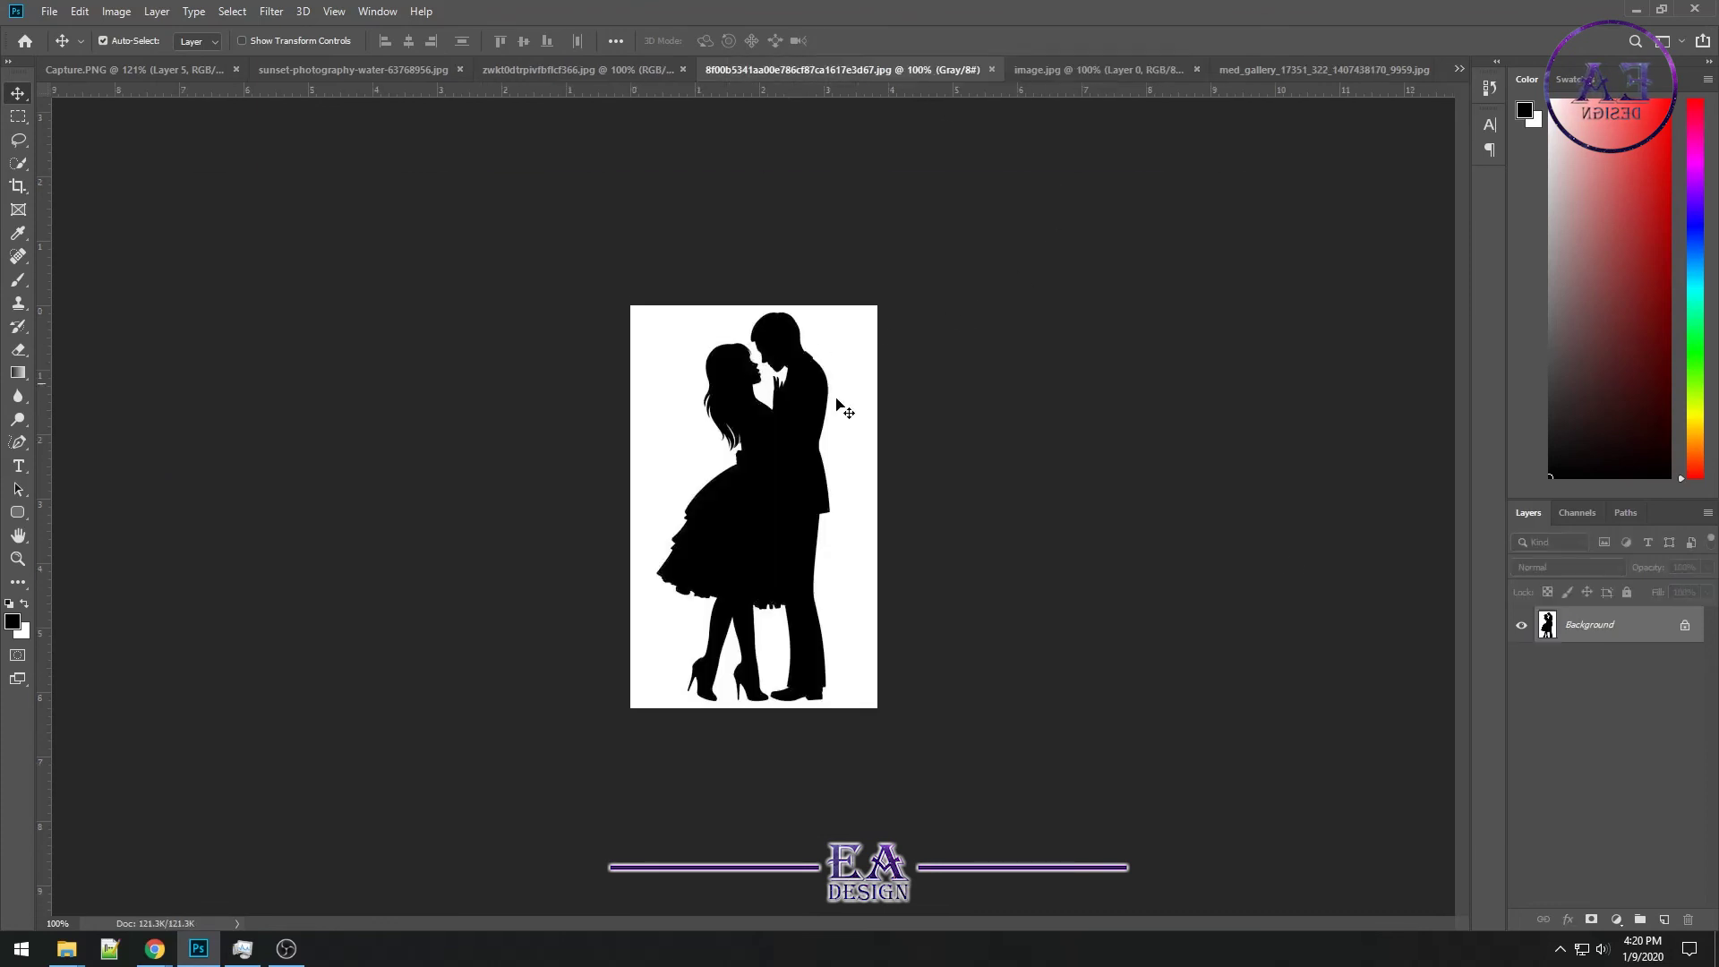
{"action": "left_click", "coordinate": [1685, 627]}
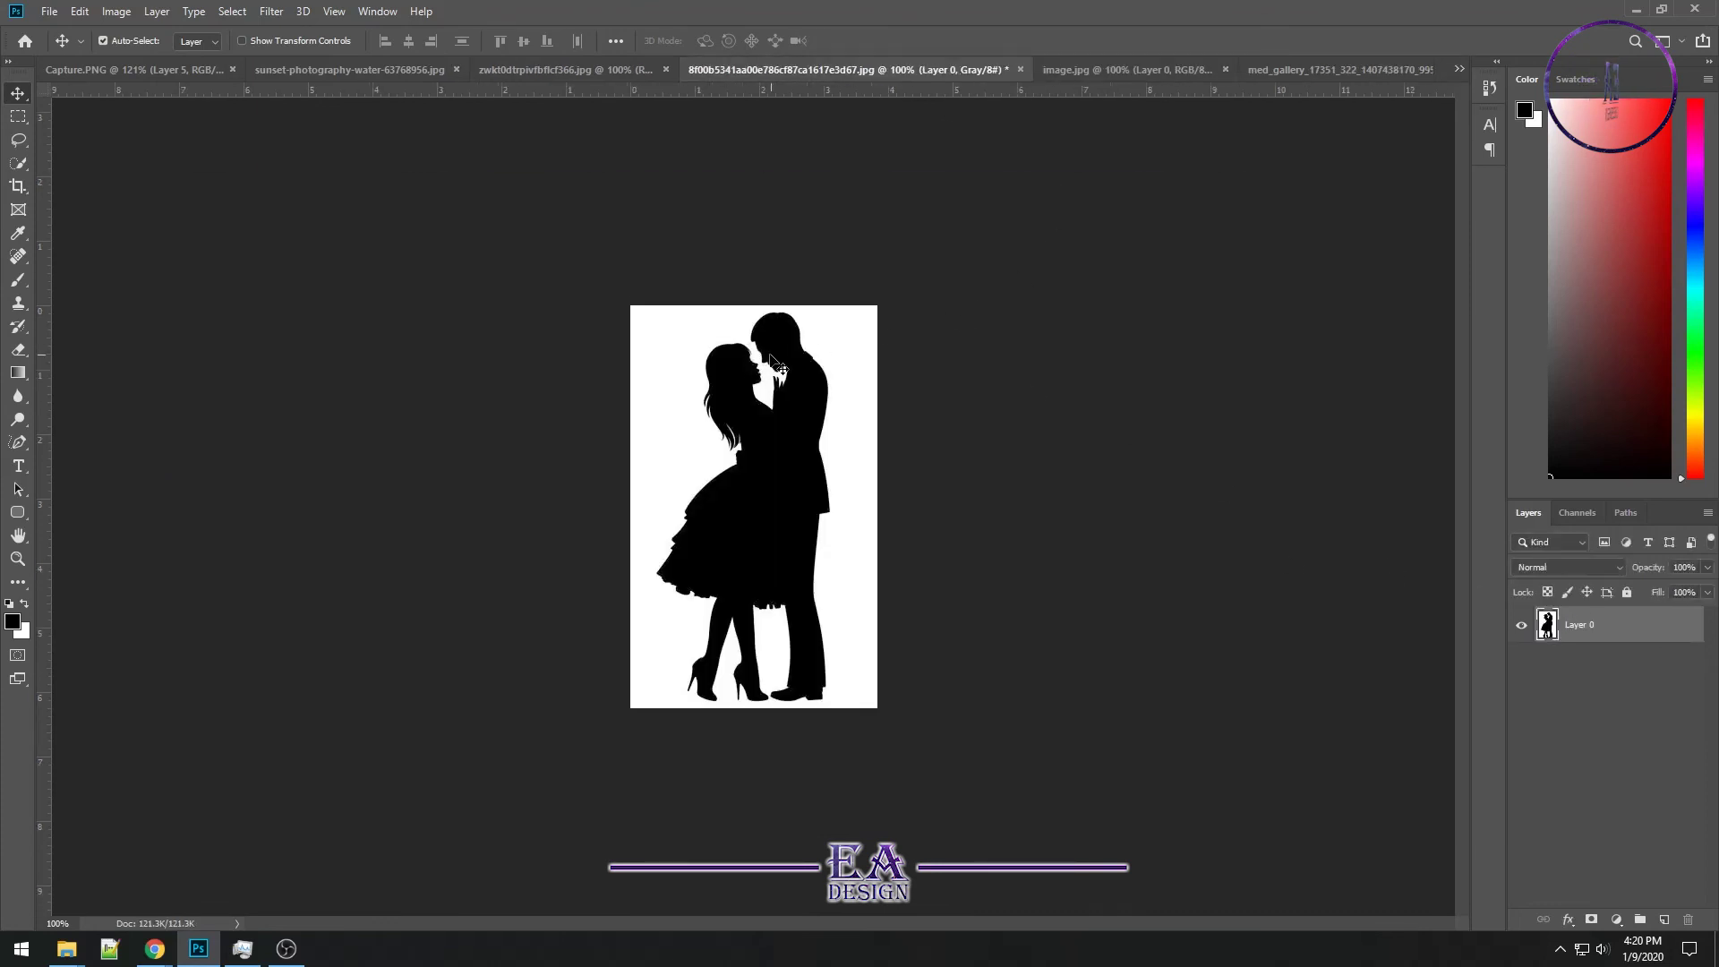
{"action": "left_click_drag", "start_coordinate": [789, 374], "coordinate": [879, 462]}
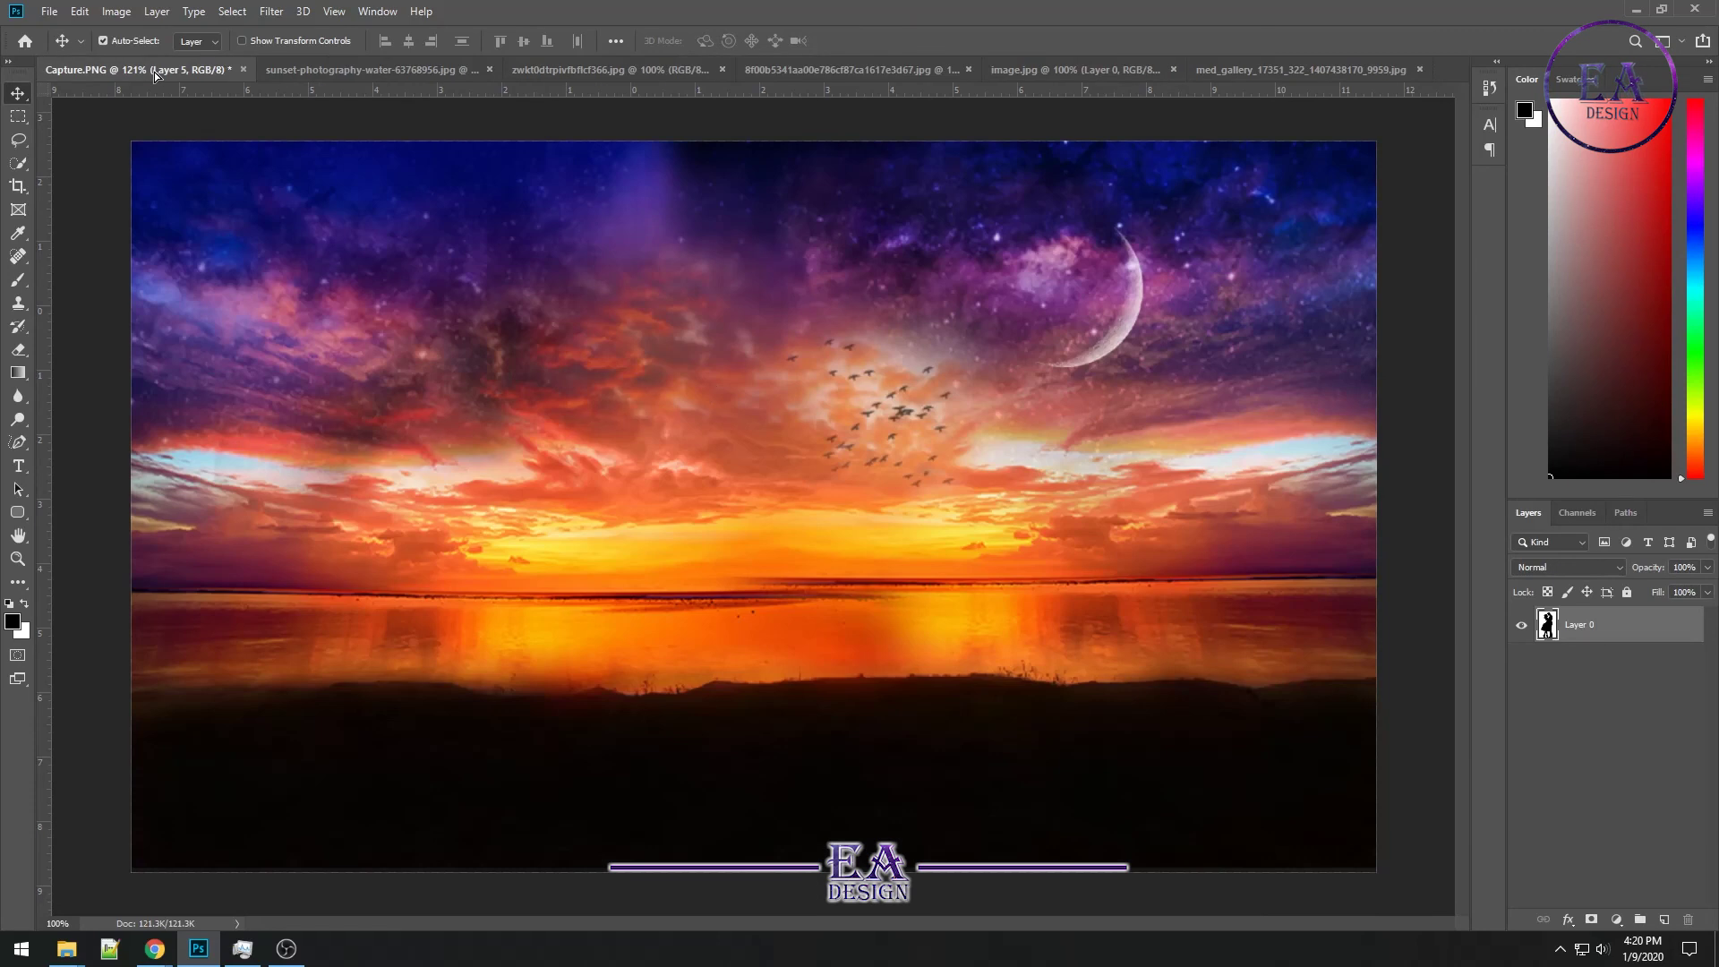
{"action": "left_click_drag", "start_coordinate": [852, 529], "coordinate": [877, 544]}
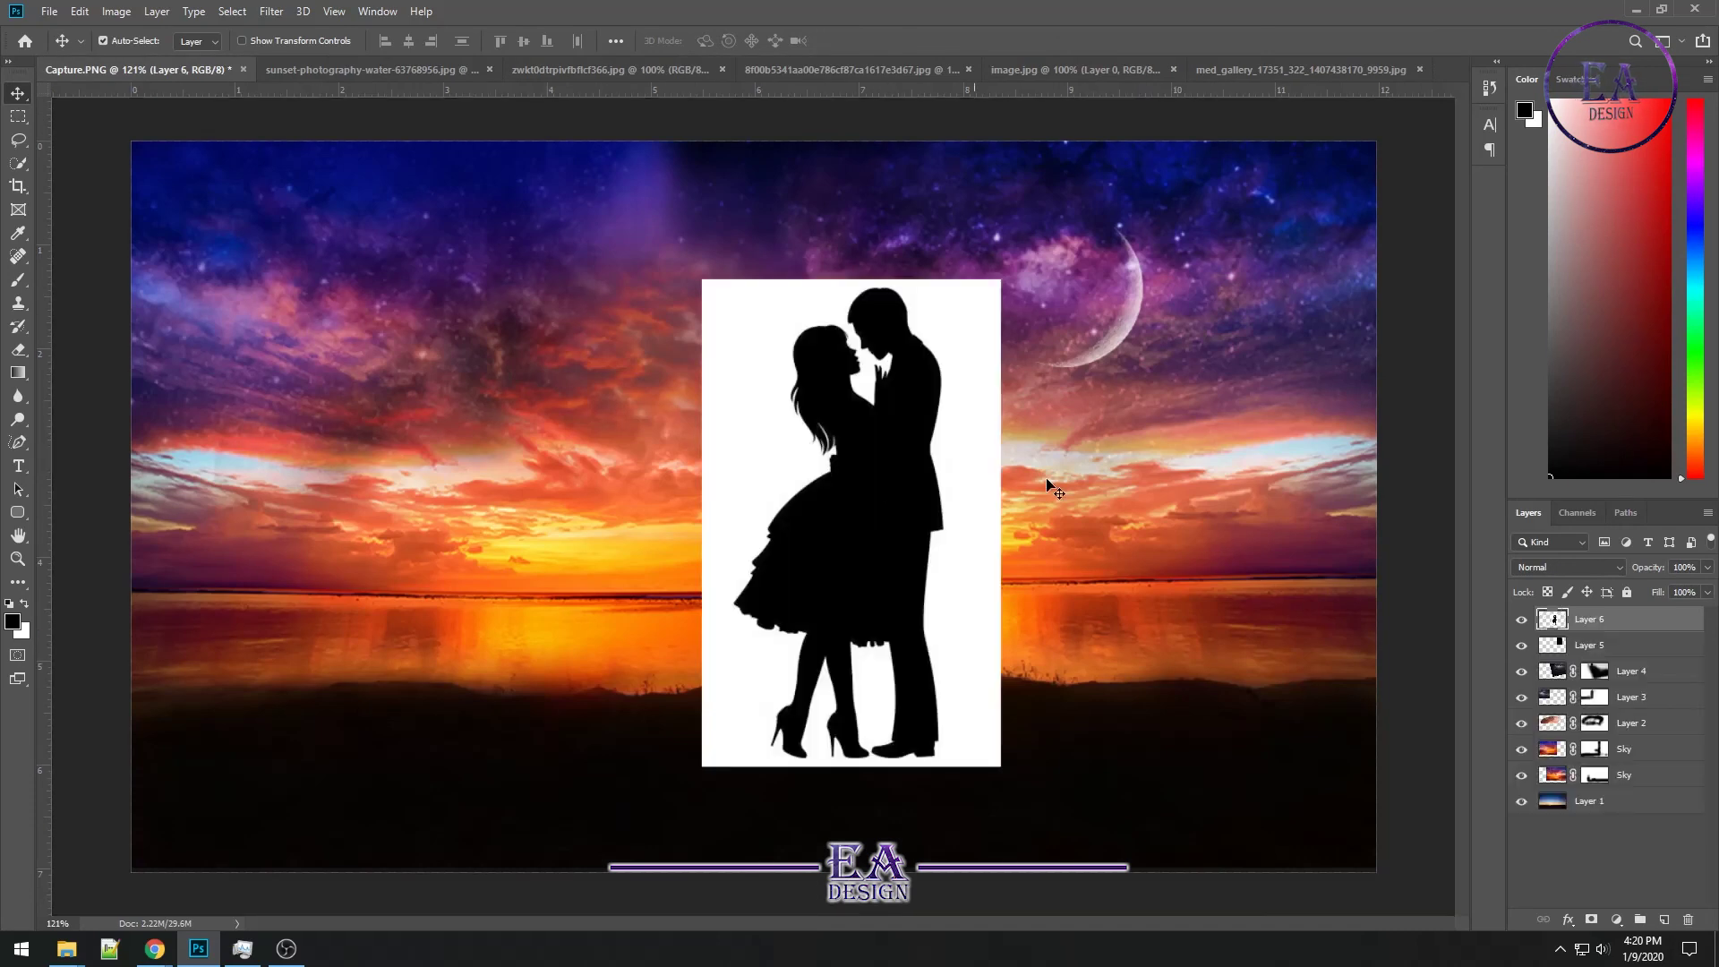
{"action": "left_click", "coordinate": [1582, 569]}
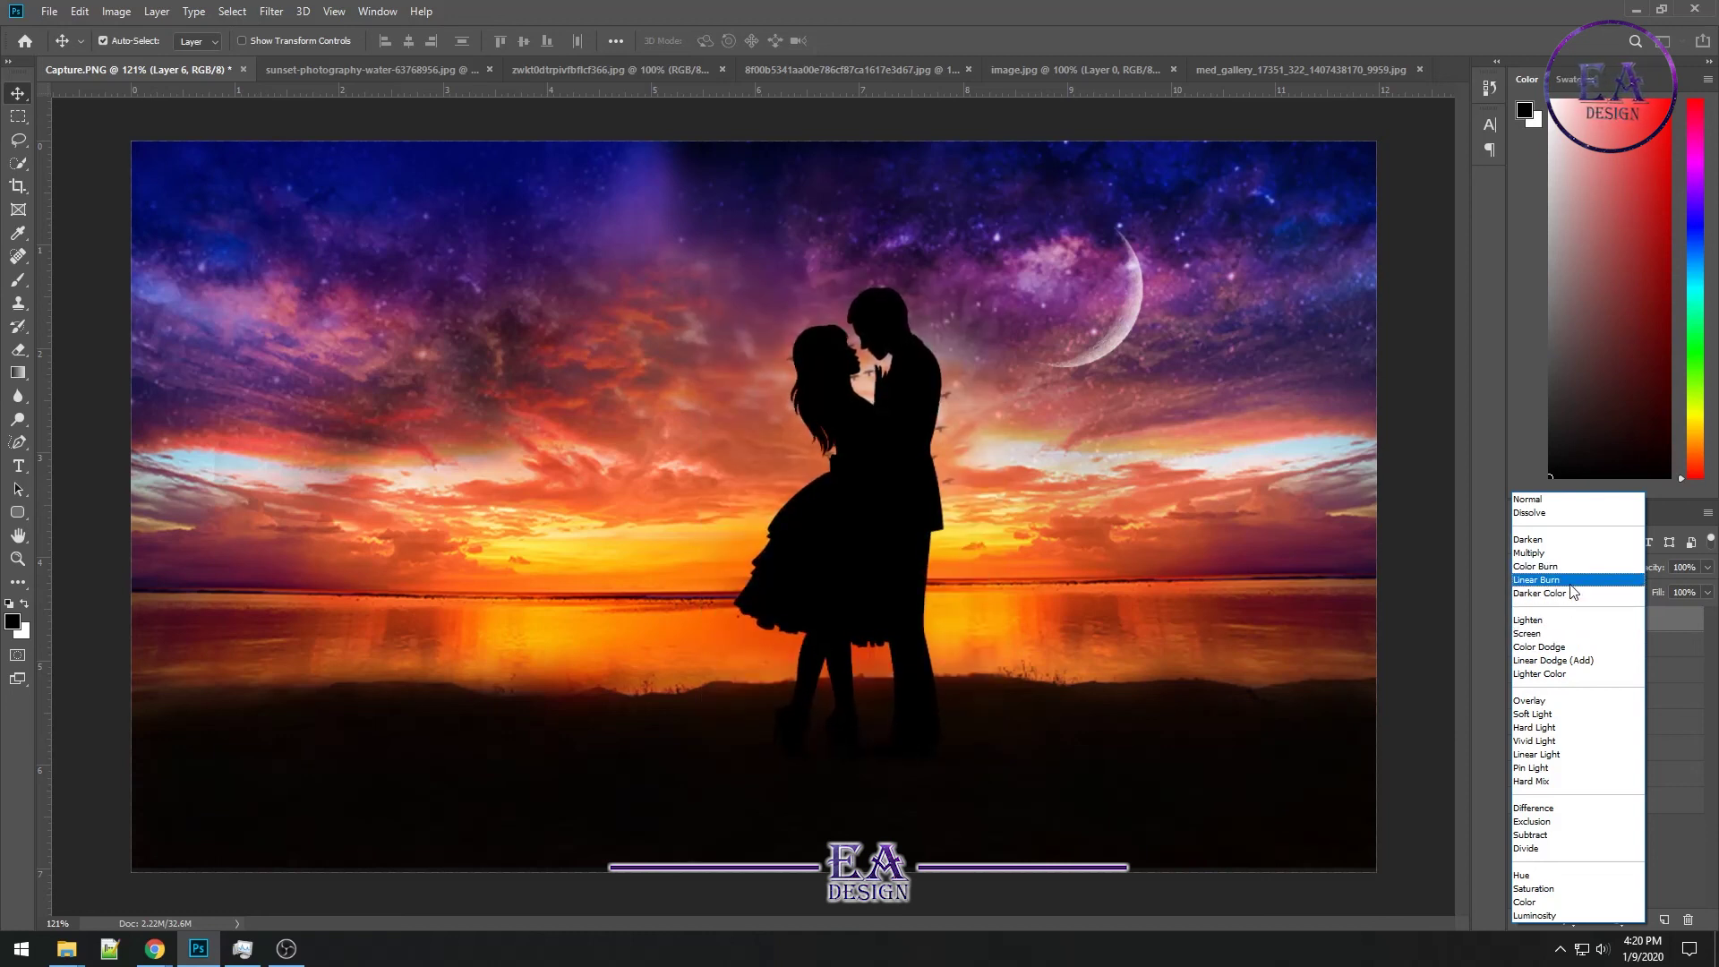
{"action": "left_click", "coordinate": [1570, 584]}
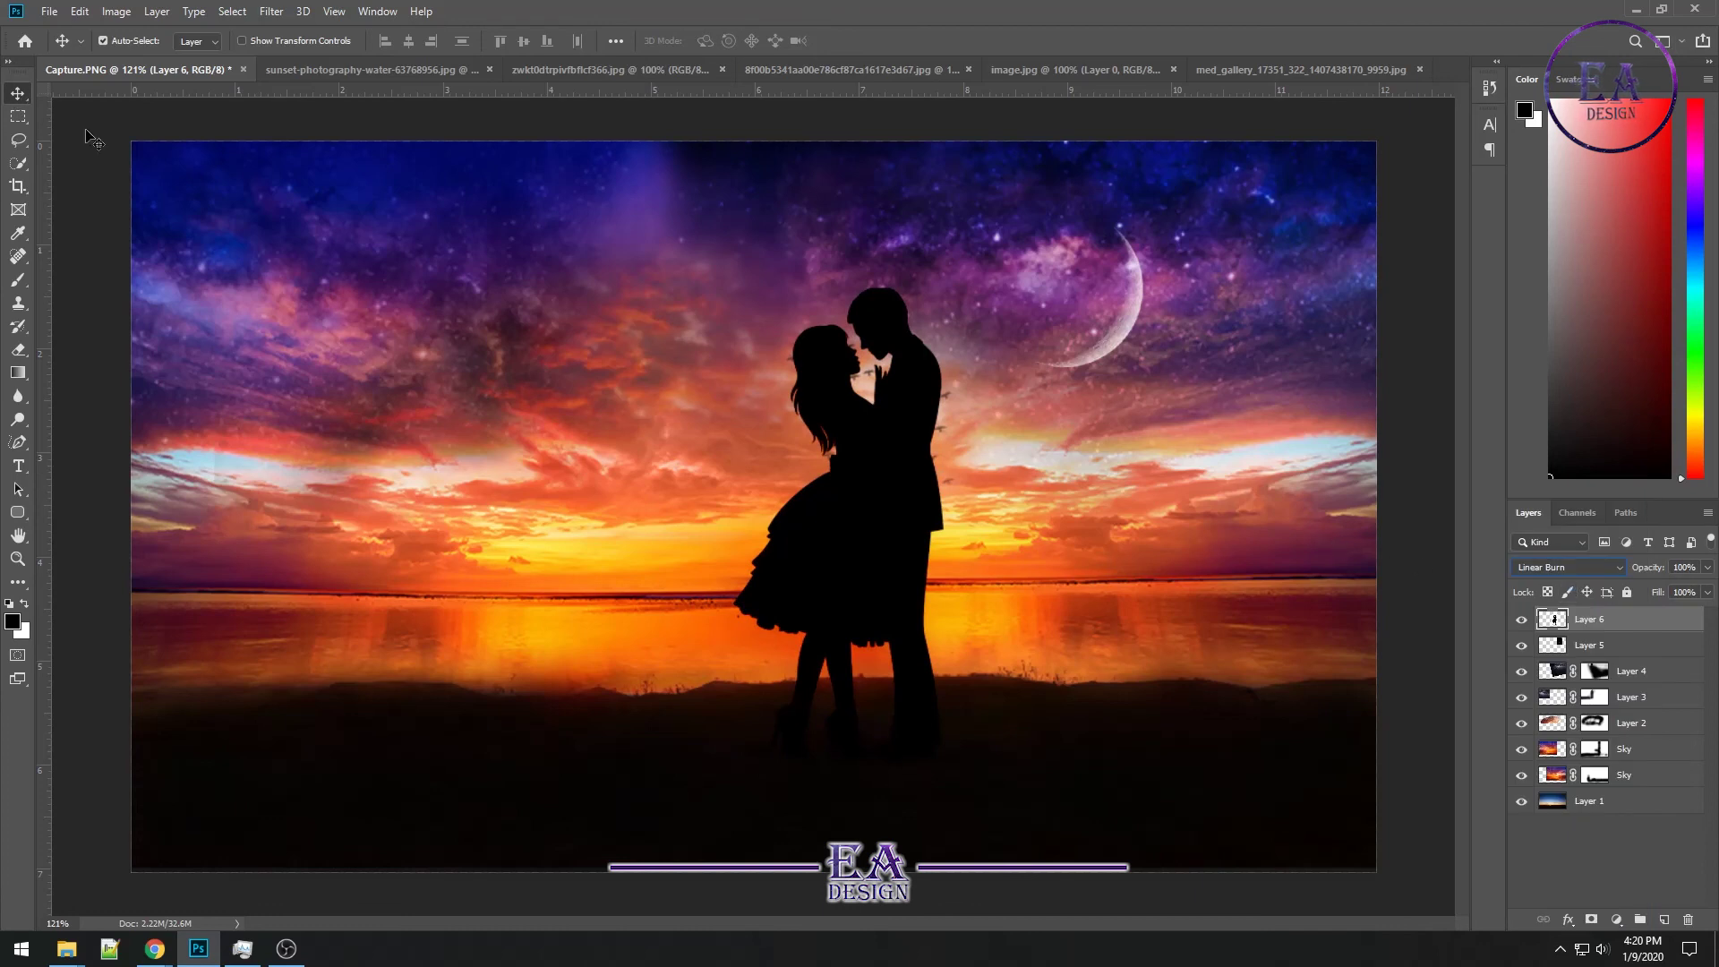
Shrink the silhouette to about 69% and place it on the shoreline left of centre
{"action": "key", "text": "ctrl+t"}
{"action": "left_click_drag", "start_coordinate": [988, 274], "coordinate": [937, 357]}
{"action": "mouse_move", "coordinate": [878, 477]}
{"action": "left_mouse_down"}
{"action": "mouse_move", "coordinate": [743, 516]}
{"action": "mouse_move", "coordinate": [731, 497]}
{"action": "left_mouse_up"}
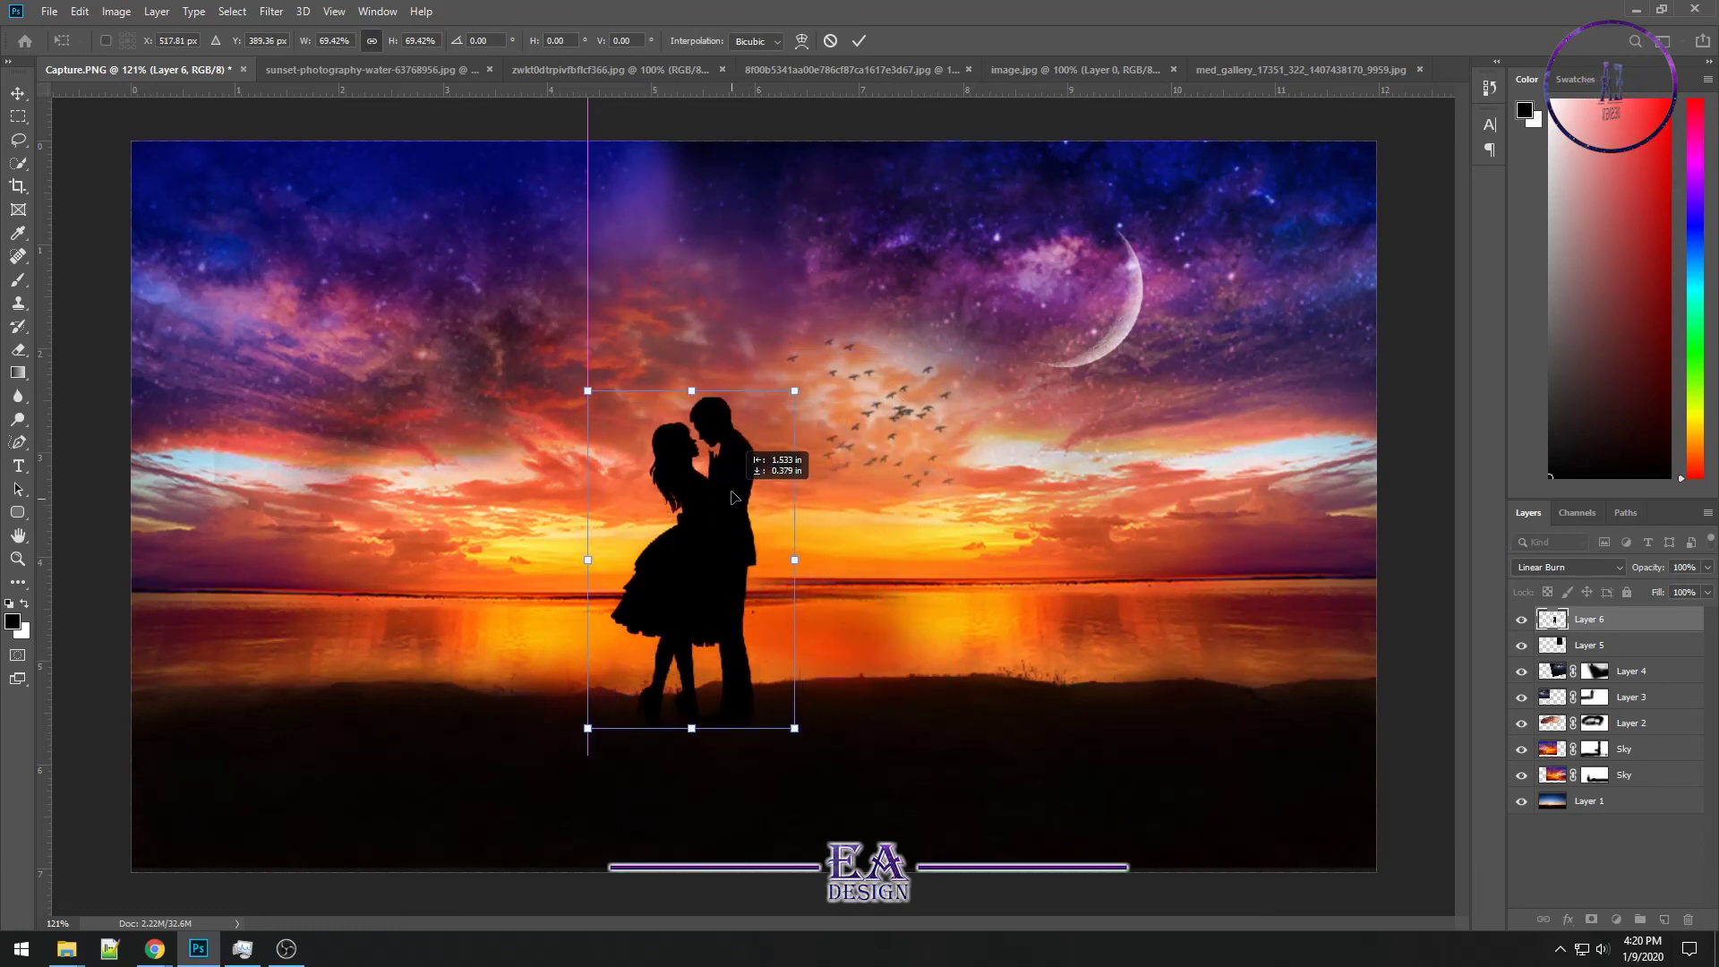
{"action": "key", "text": "Return"}
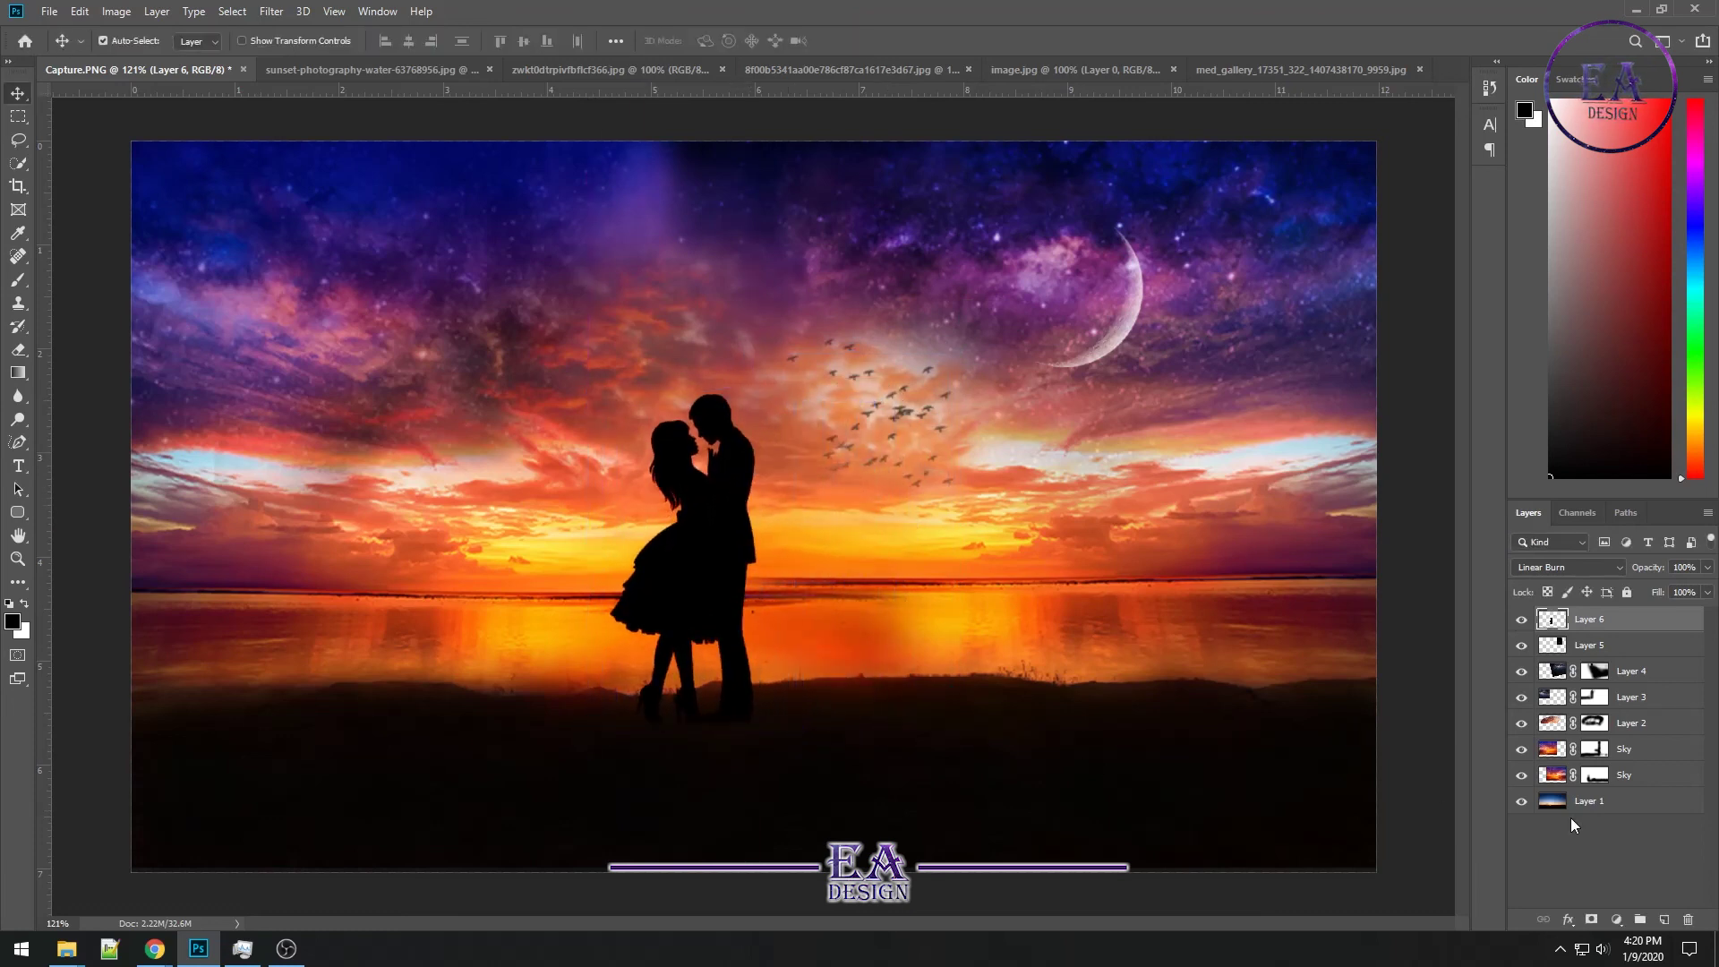
Select the bottom sky Layer 1 and switch to the brush at 50% opacity
{"action": "left_click", "coordinate": [1560, 807]}
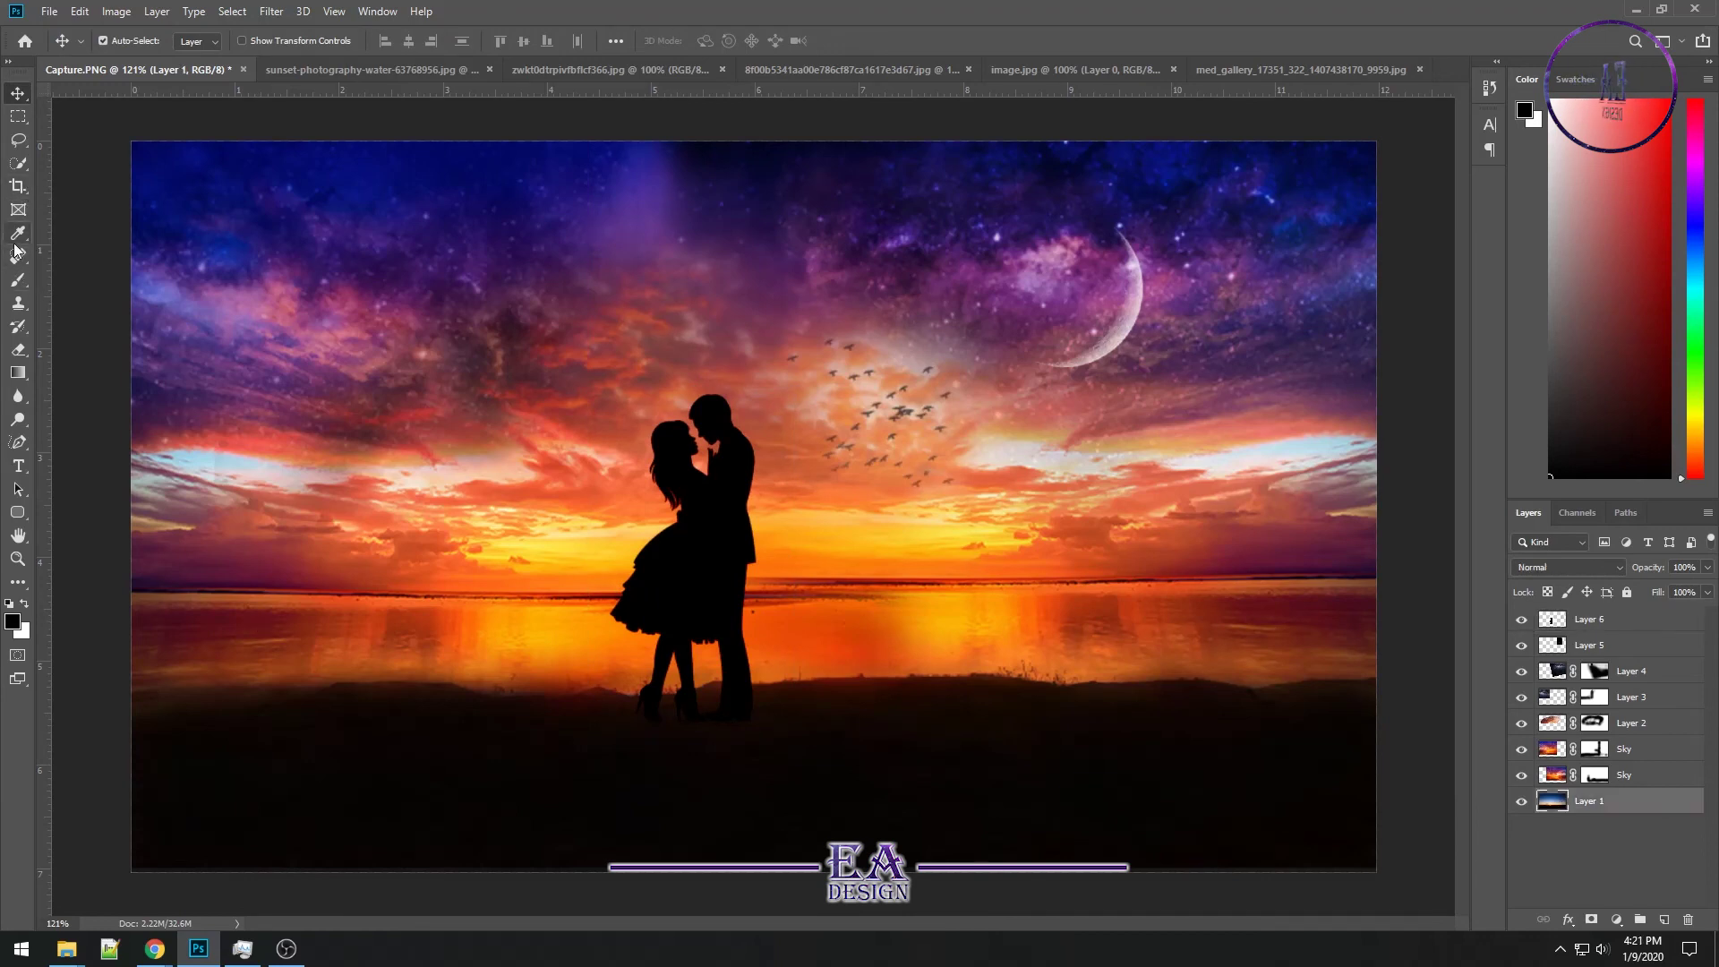
{"action": "left_click", "coordinate": [18, 279]}
{"action": "type", "text": "50"}
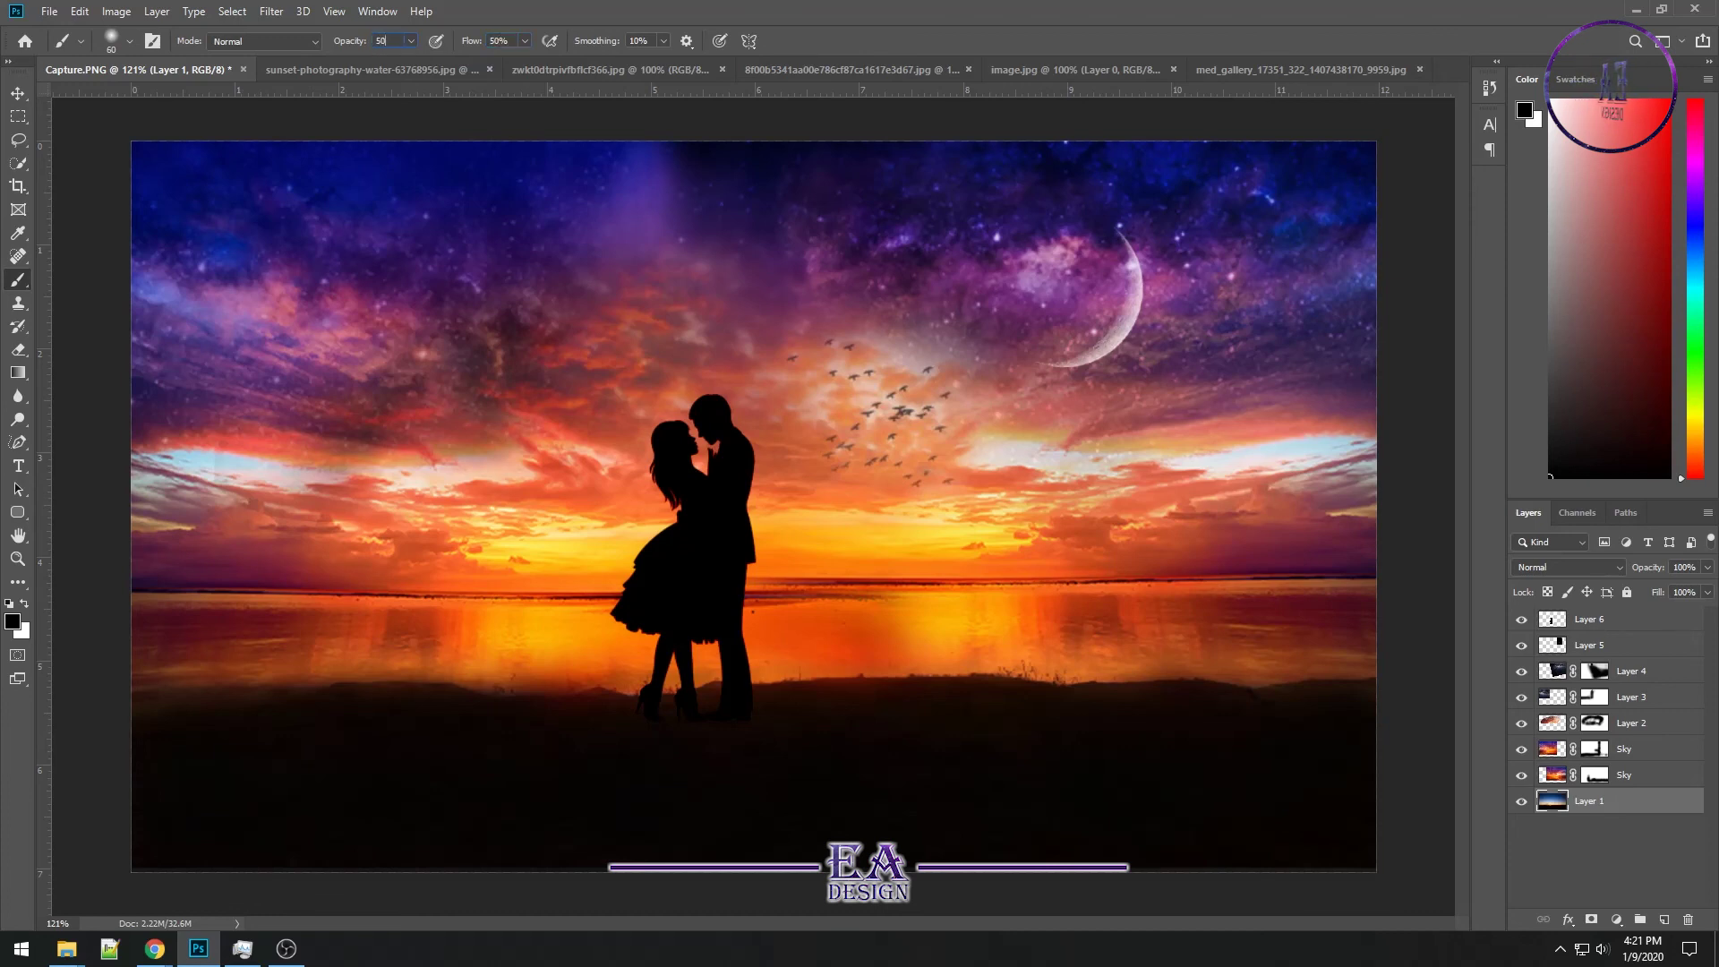
{"action": "key", "text": "Return"}
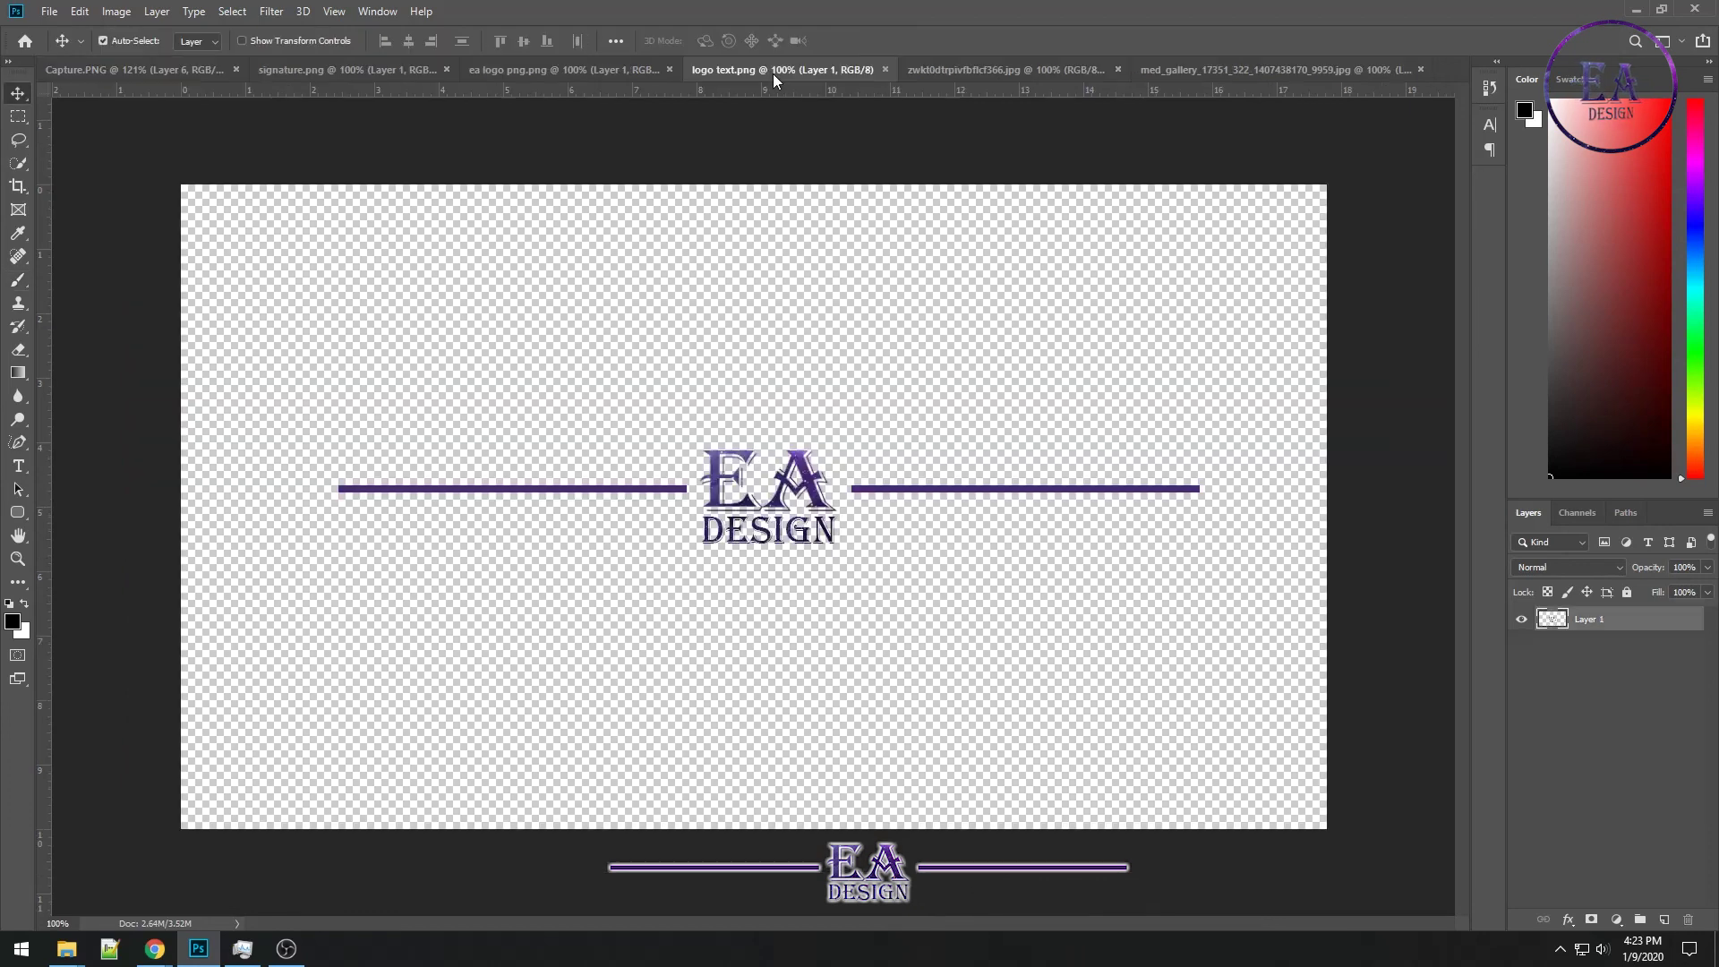
Marquee-select the EA DESIGN logo letters in logo text.png
{"action": "left_click", "coordinate": [17, 116]}
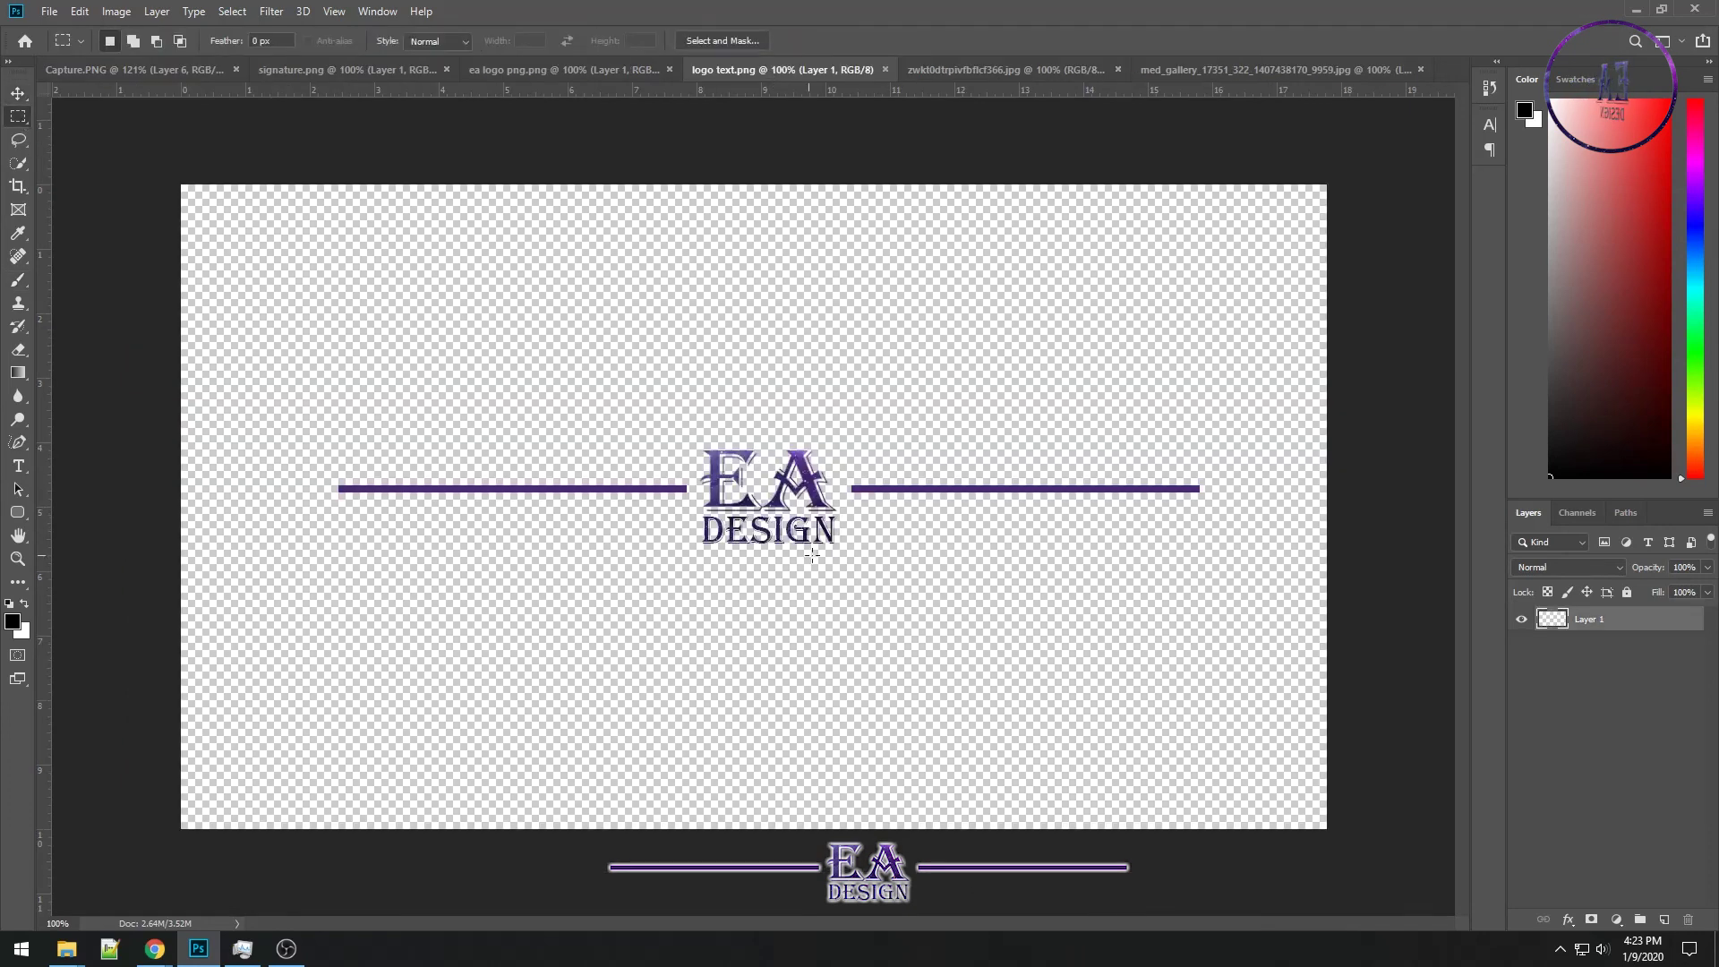
{"action": "mouse_move", "coordinate": [839, 552]}
{"action": "left_mouse_down"}
{"action": "mouse_move", "coordinate": [692, 430]}
{"action": "mouse_move", "coordinate": [486, 331]}
{"action": "left_mouse_up"}
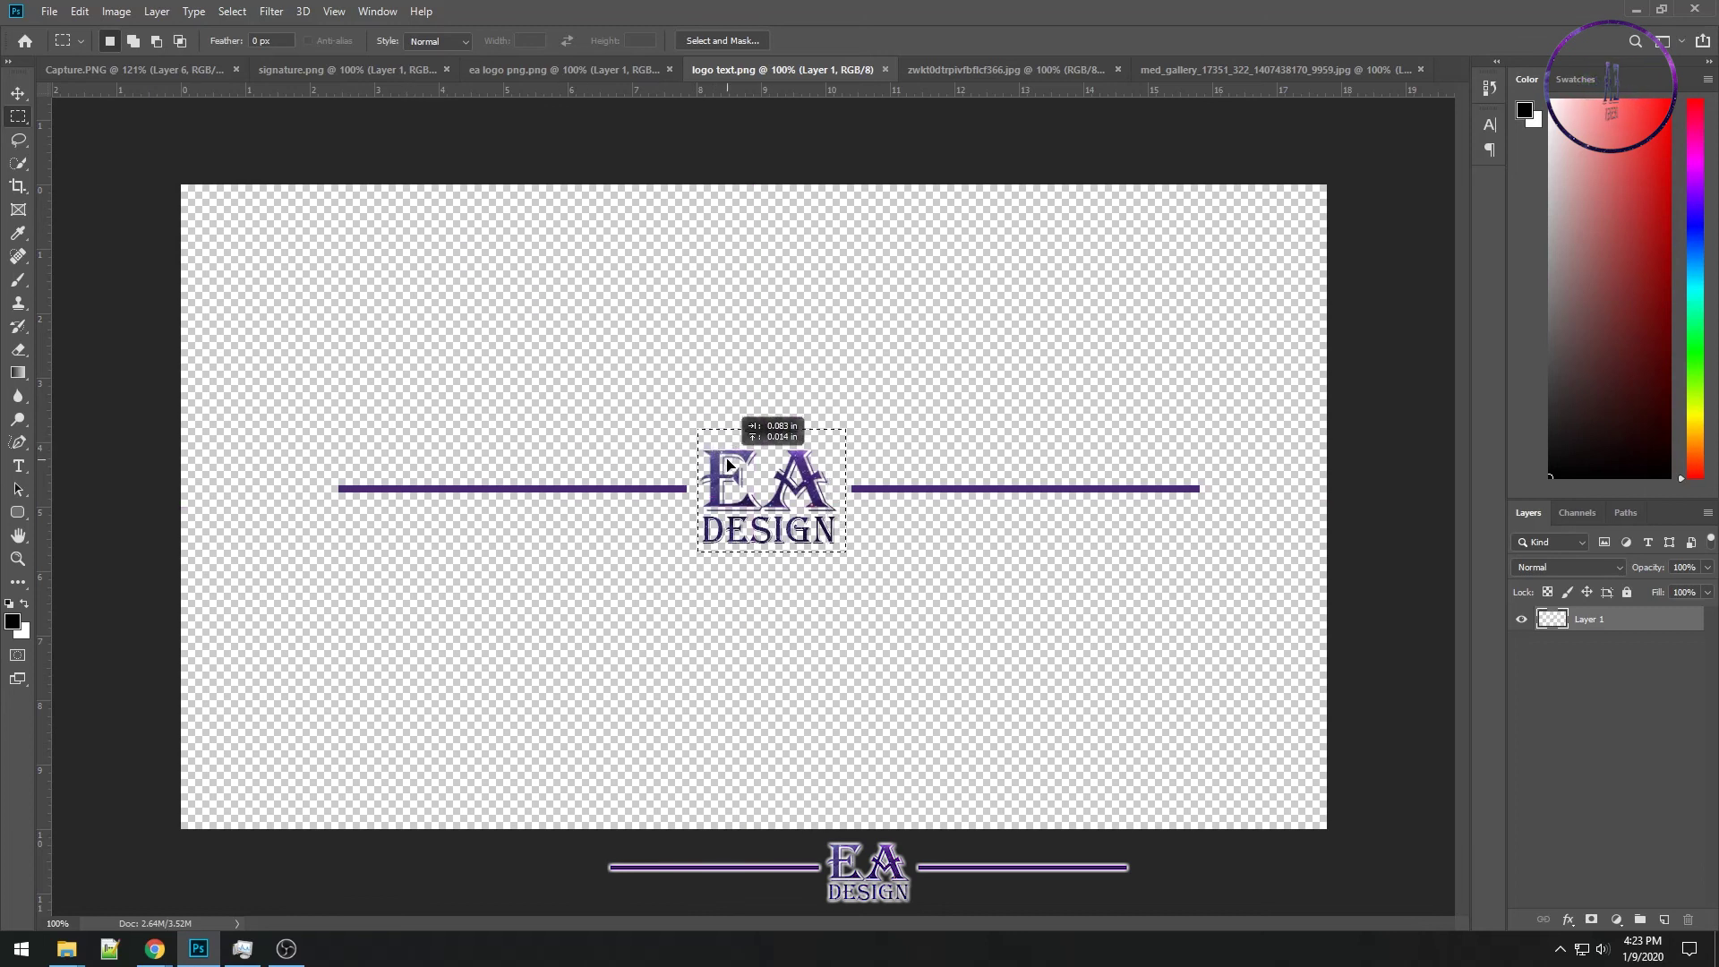
{"action": "mouse_move", "coordinate": [717, 456]}
{"action": "left_mouse_down"}
{"action": "mouse_move", "coordinate": [166, 114]}
{"action": "mouse_move", "coordinate": [295, 202]}
{"action": "left_mouse_up"}
{"action": "key", "text": "v"}
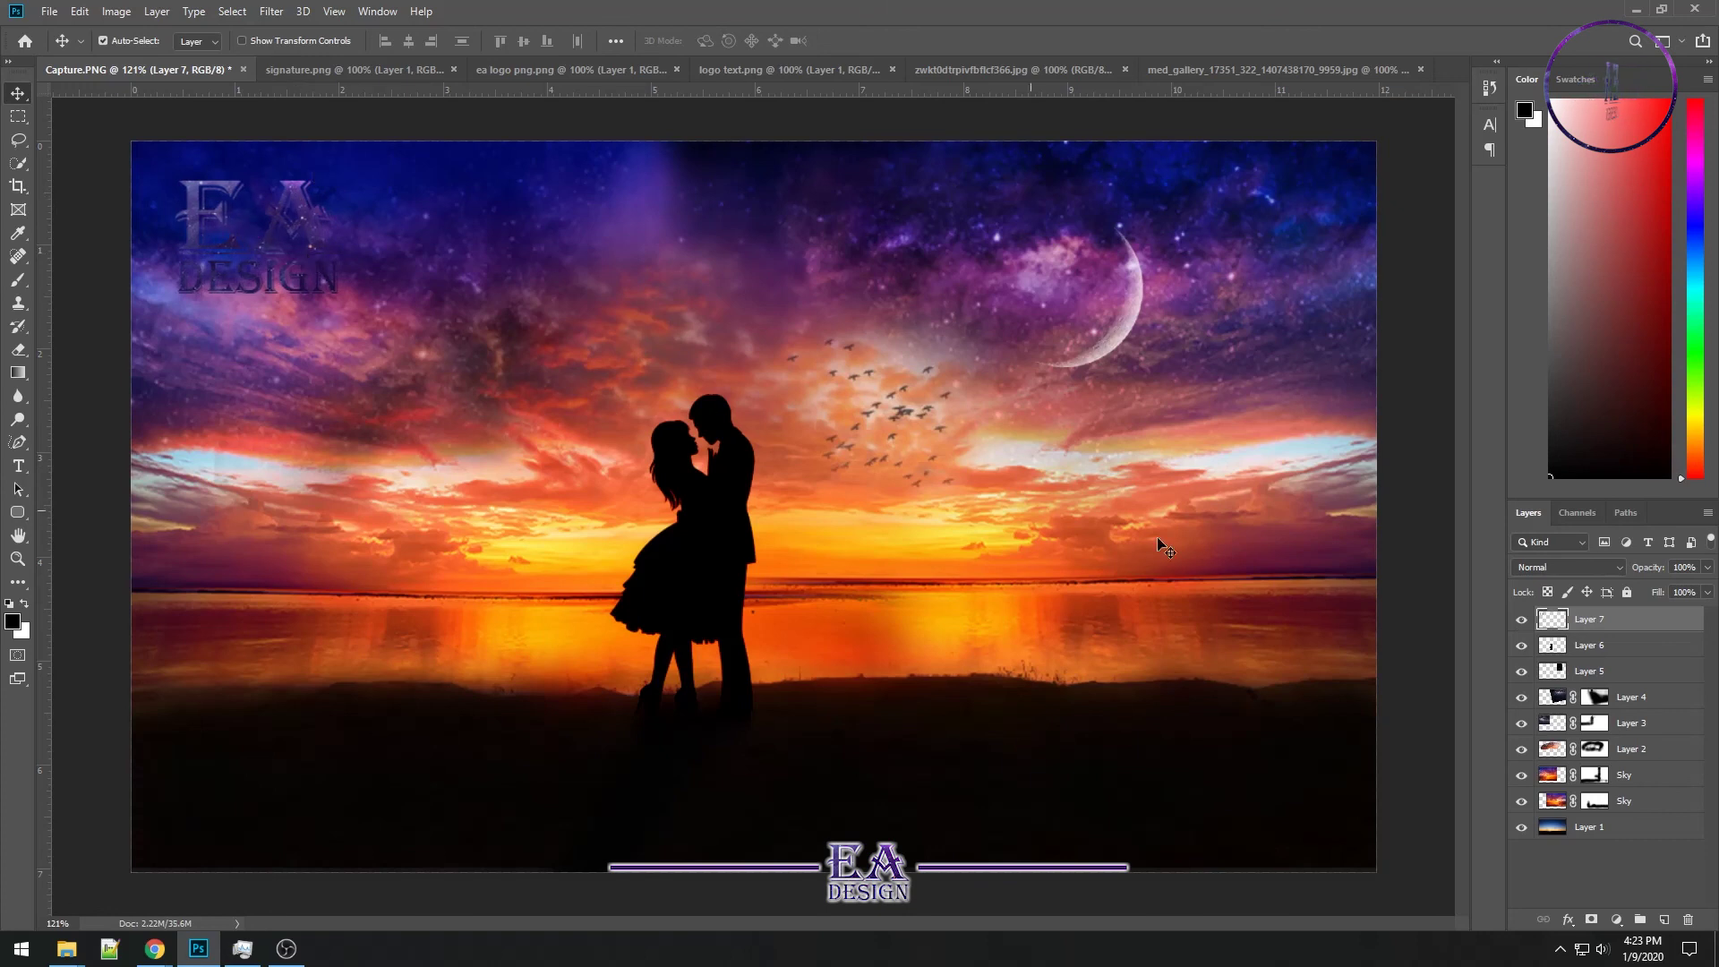
Give the logo layer a white Outer Glow layer style
{"action": "right_click", "coordinate": [1563, 624]}
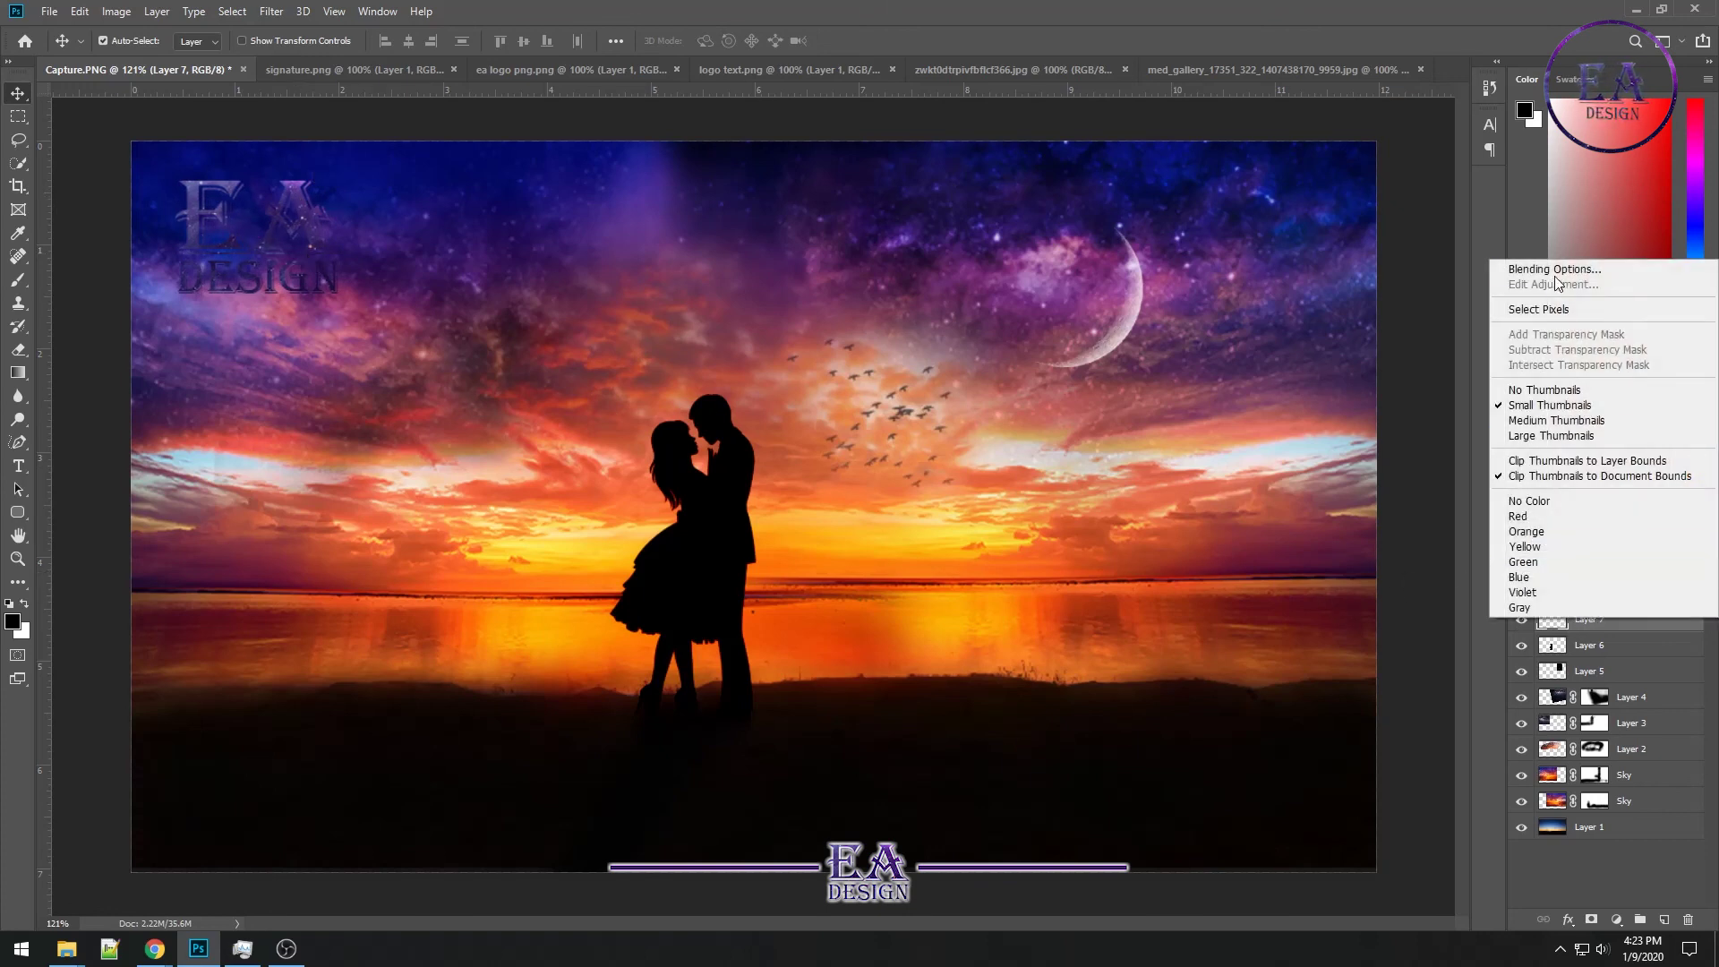
{"action": "key", "text": "Escape"}
{"action": "key", "text": "h"}
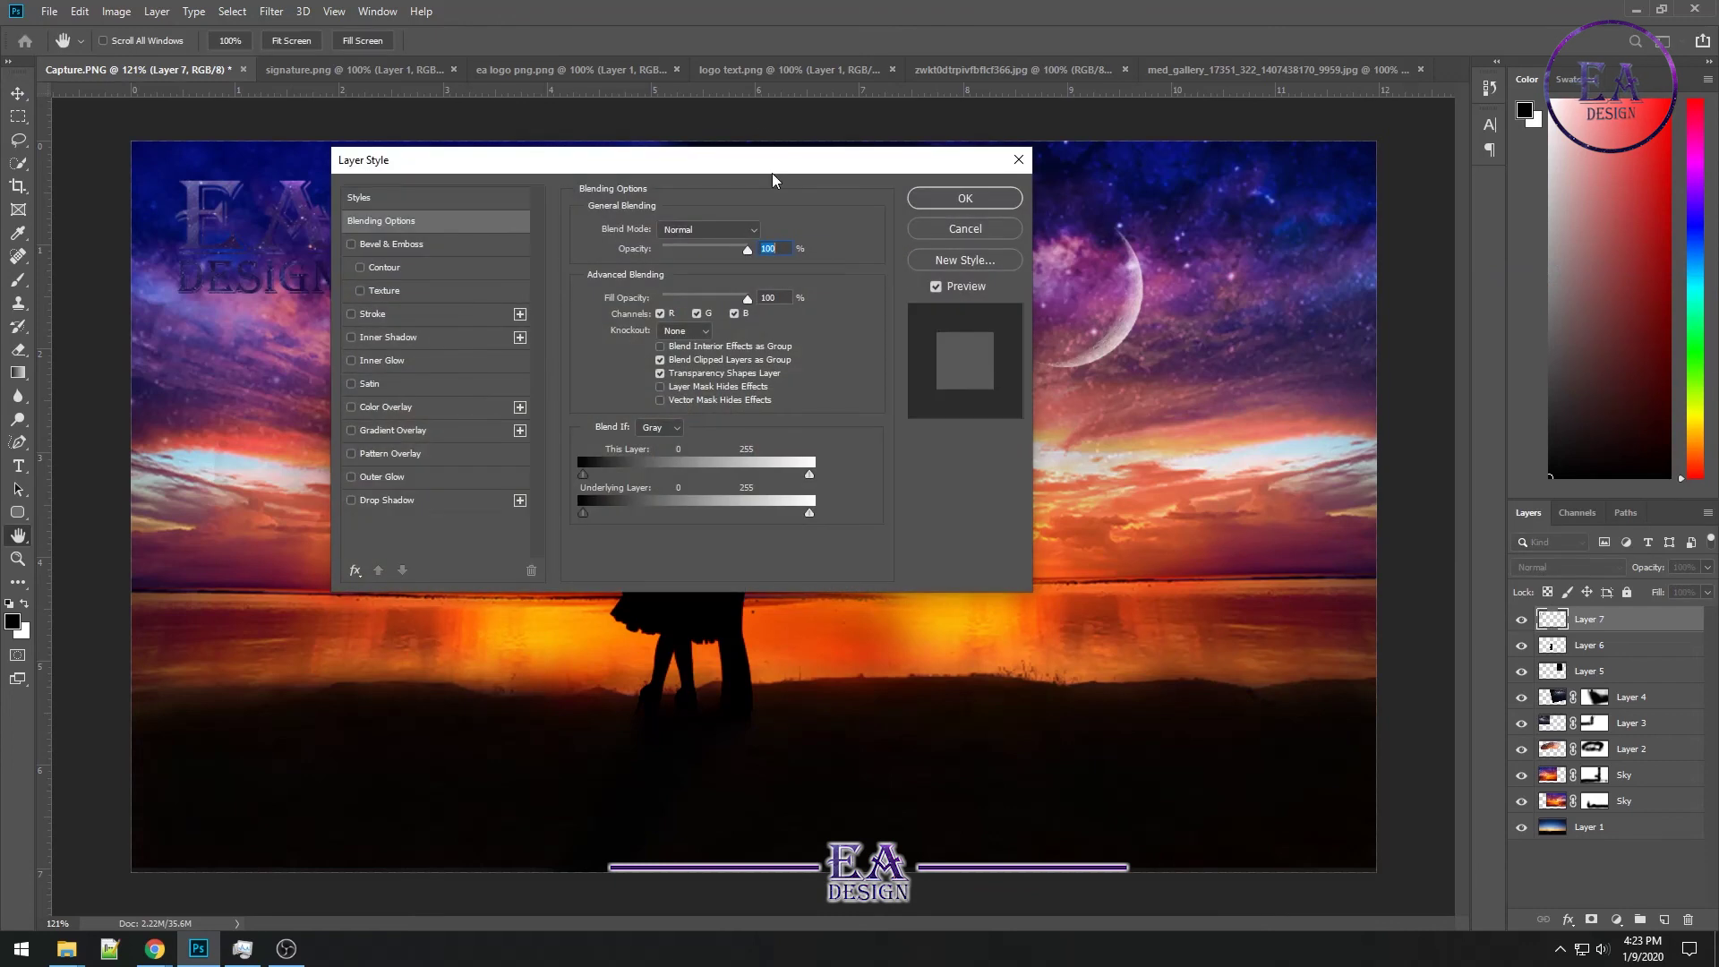
{"action": "left_click", "coordinate": [752, 506]}
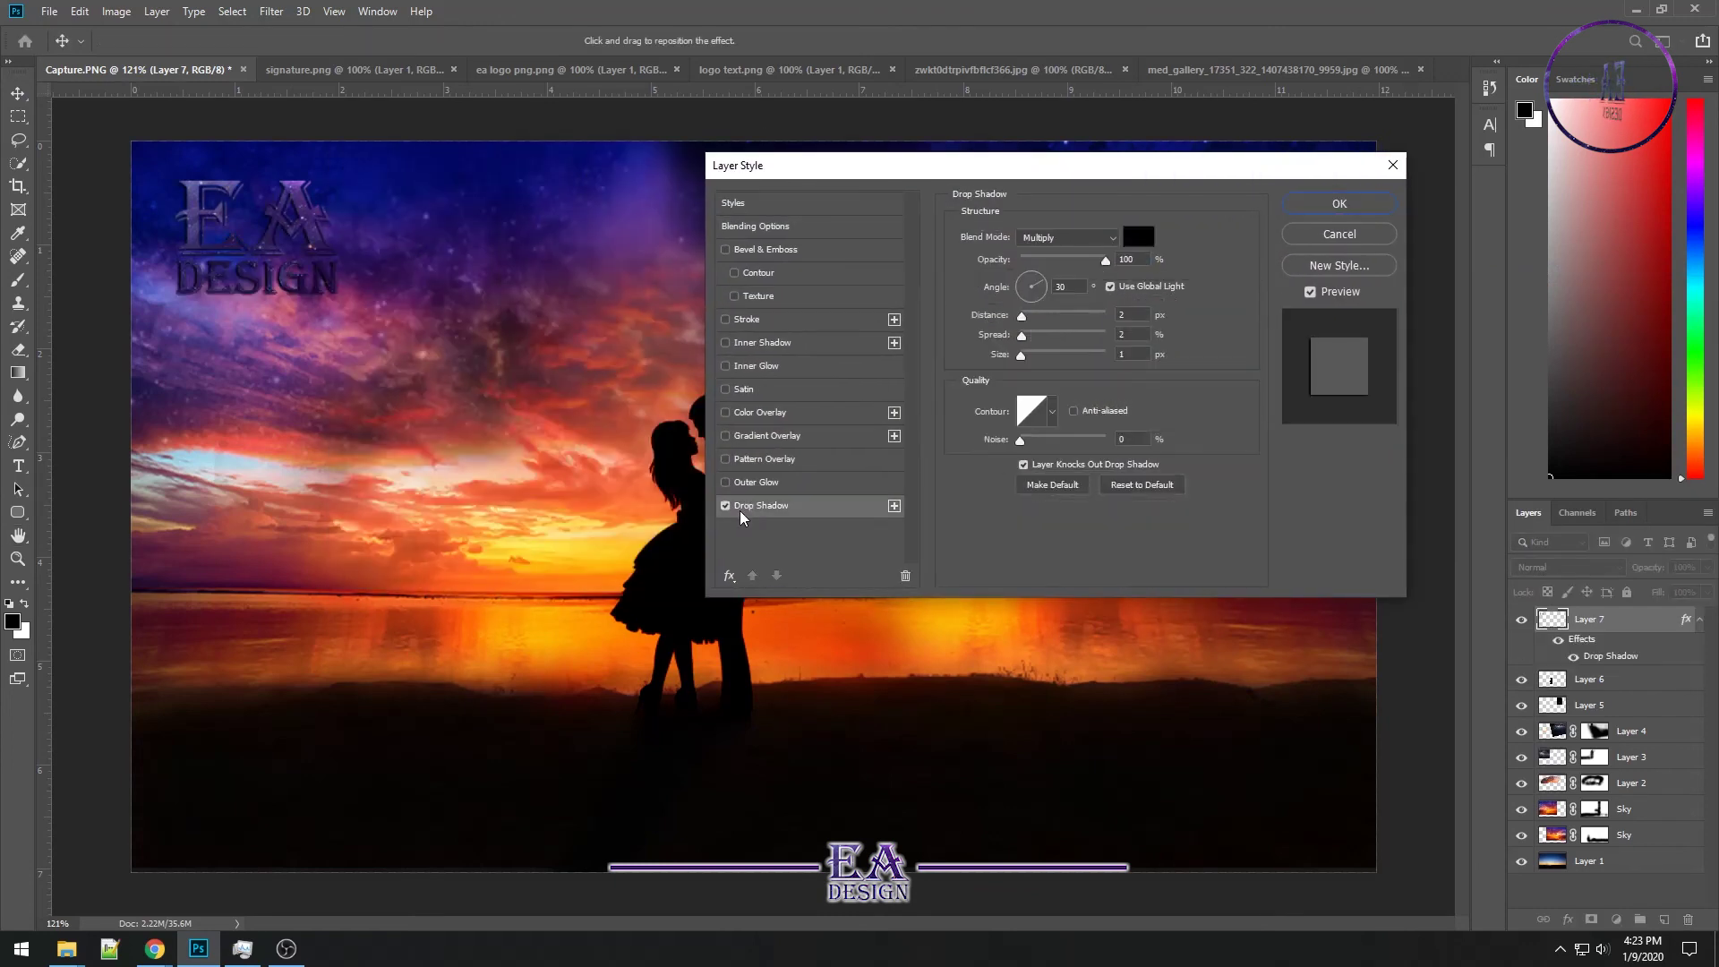
{"action": "left_click", "coordinate": [726, 506]}
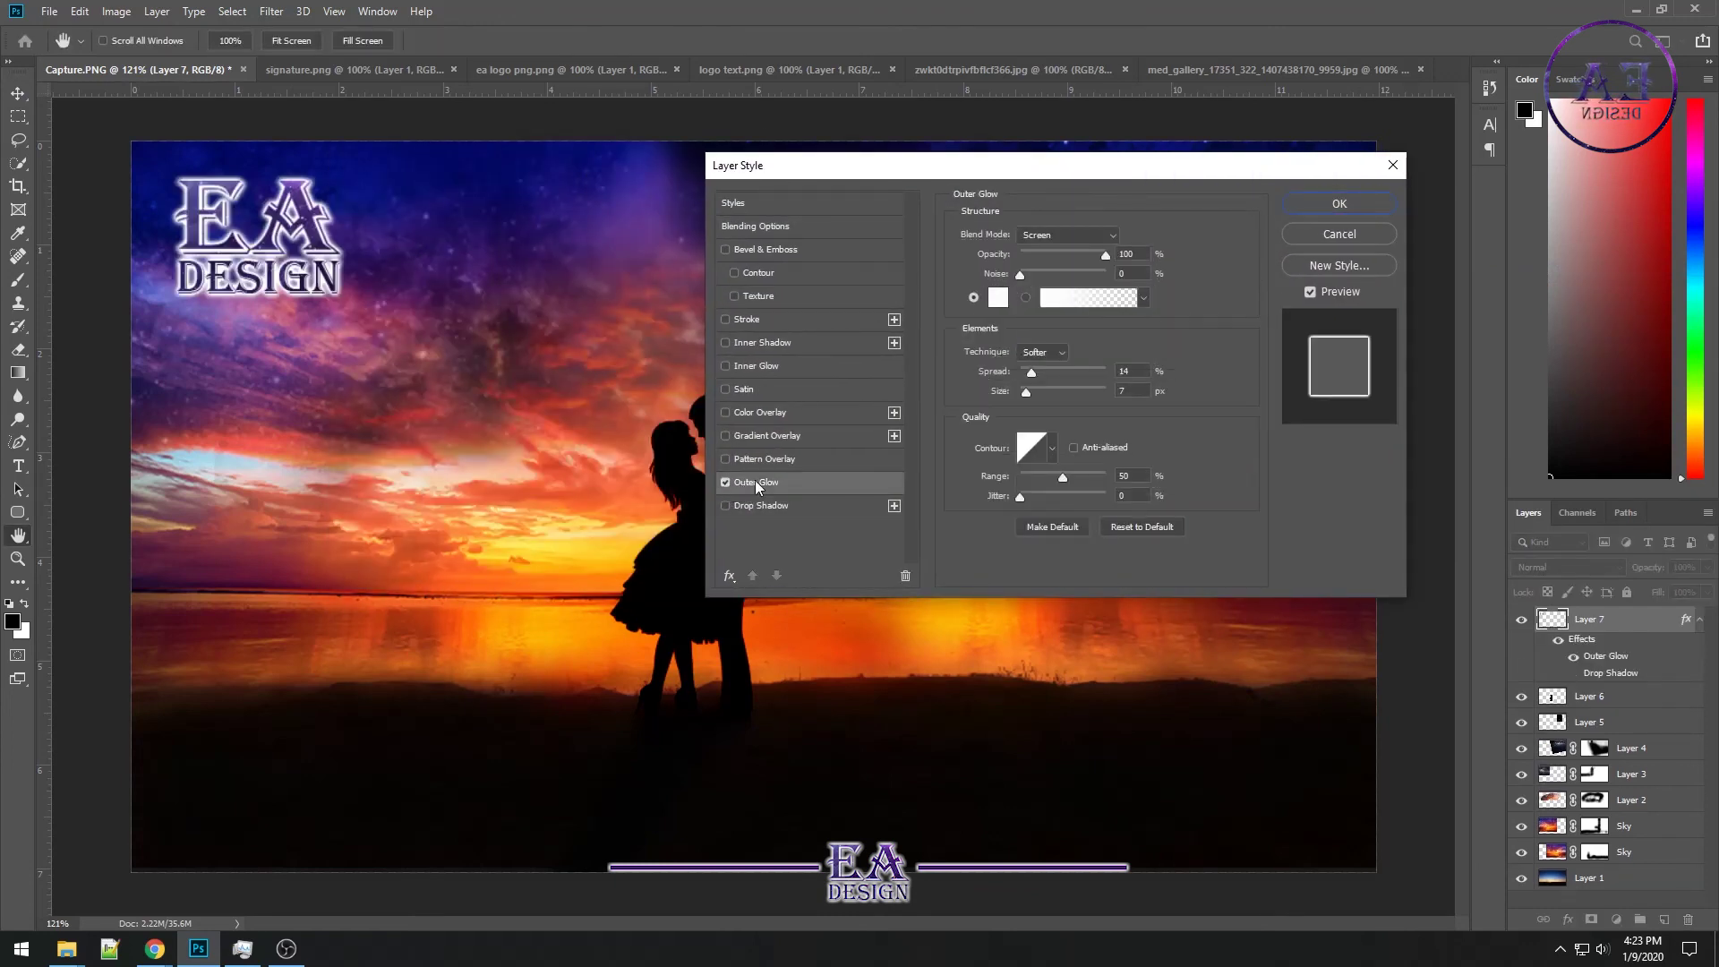
{"action": "left_click", "coordinate": [1339, 204]}
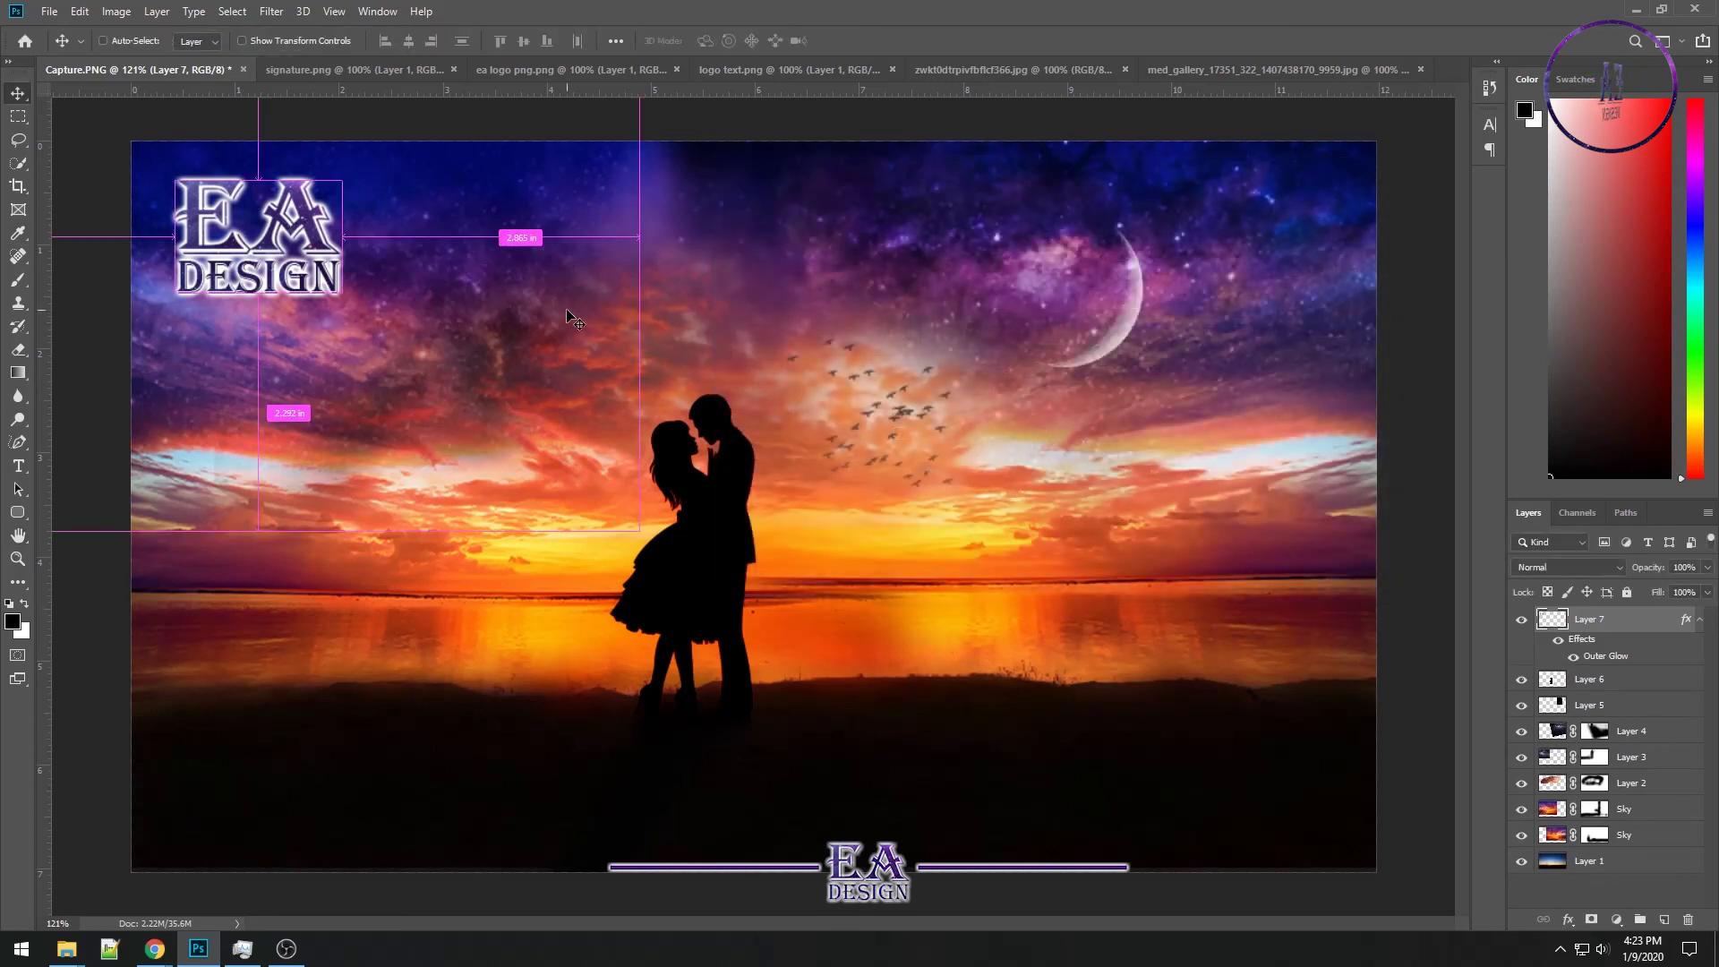
Shrink the logo to about 72% and place it top-left
{"action": "key", "text": "ctrl+t"}
{"action": "mouse_move", "coordinate": [341, 291]}
{"action": "left_mouse_down"}
{"action": "mouse_move", "coordinate": [299, 278]}
{"action": "mouse_move", "coordinate": [266, 234]}
{"action": "left_mouse_up"}
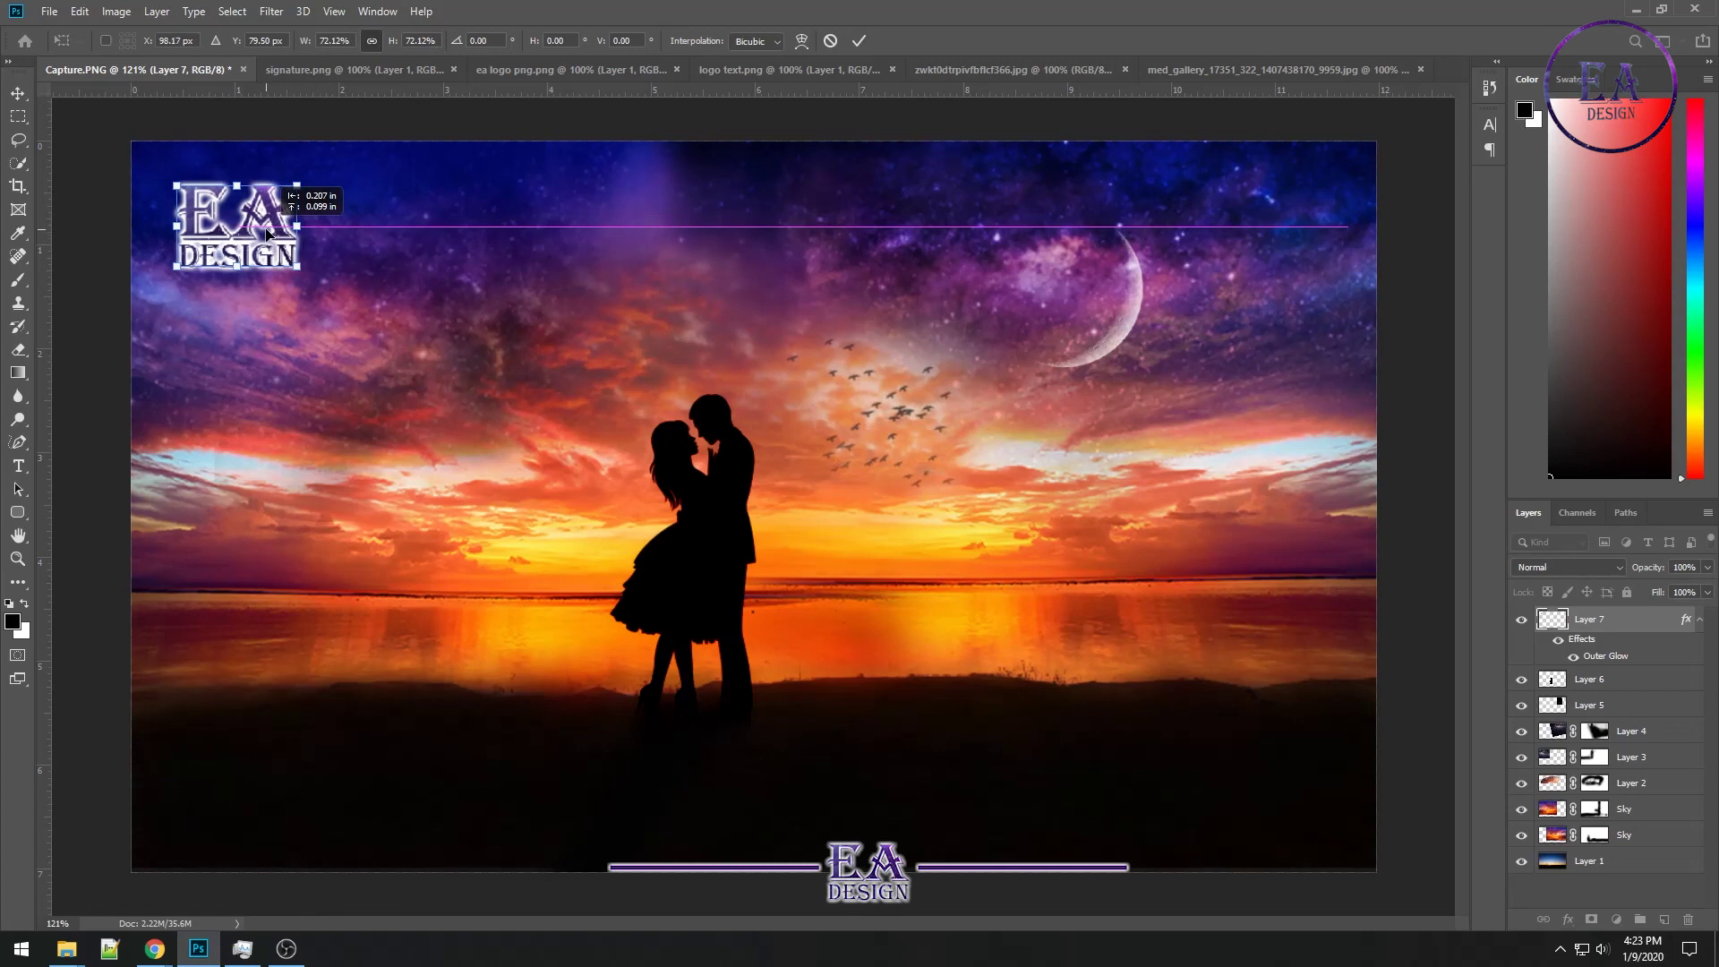
{"action": "key", "text": "Return"}
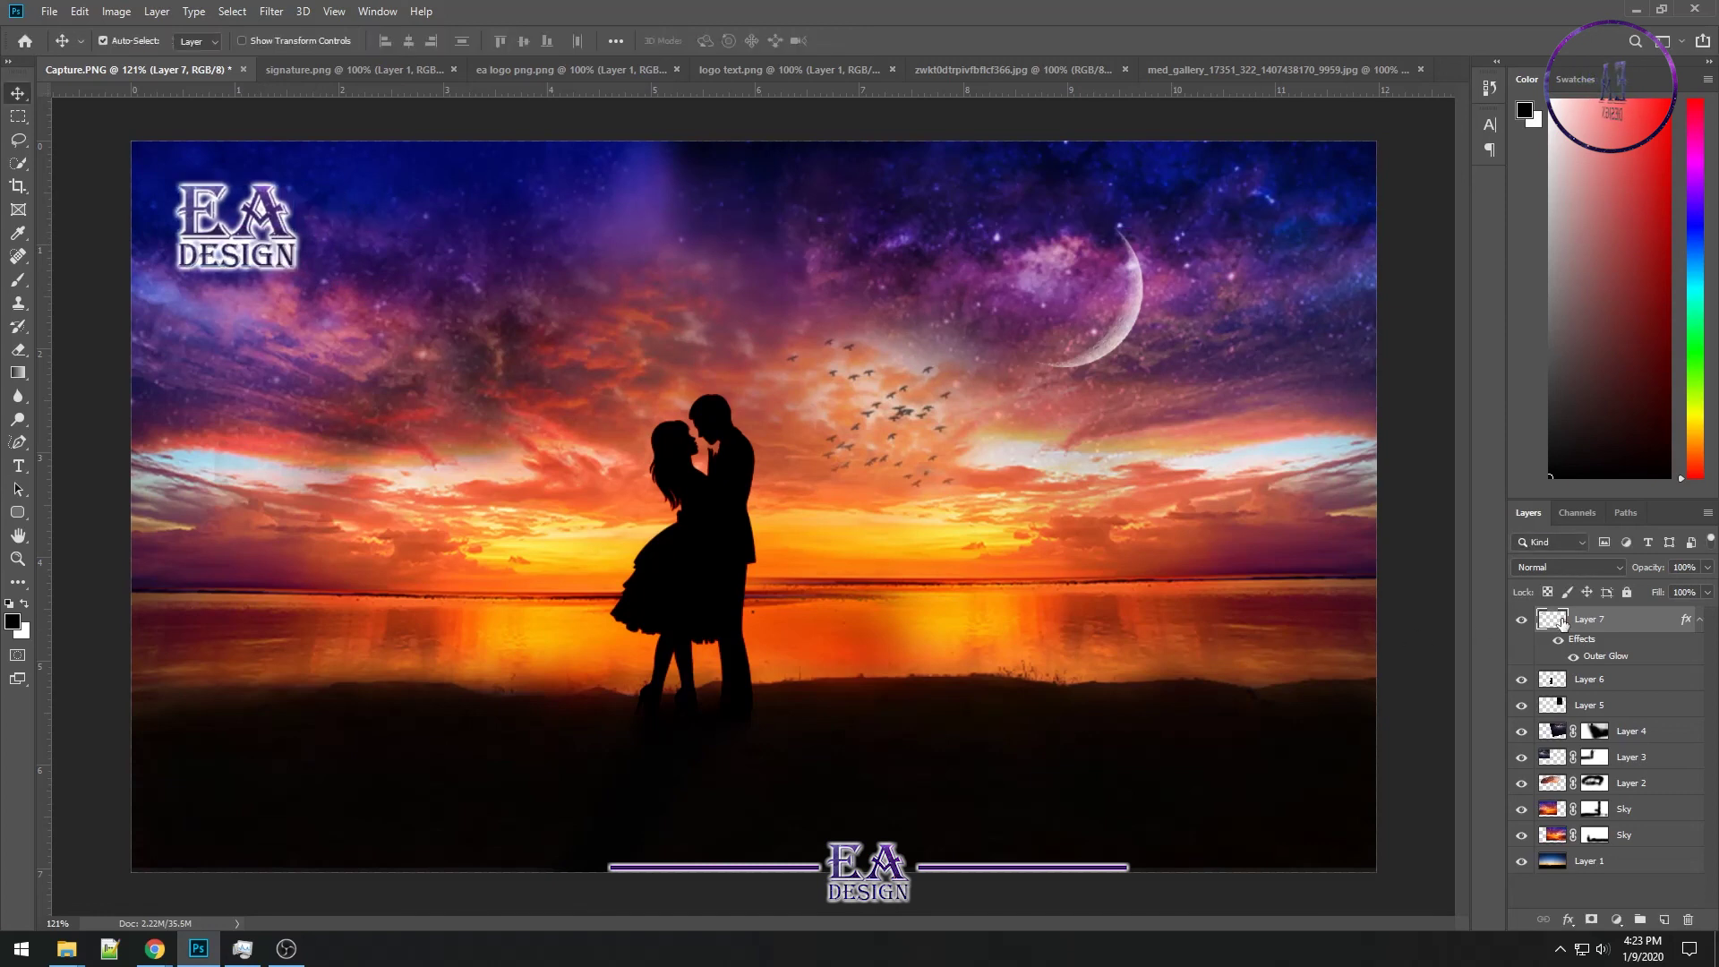
Reduce Layer 7's outer glow spread and recolour it light blue 82c4e0 at 100% opacity
{"action": "right_click", "coordinate": [1562, 624]}
{"action": "left_click", "coordinate": [1578, 271]}
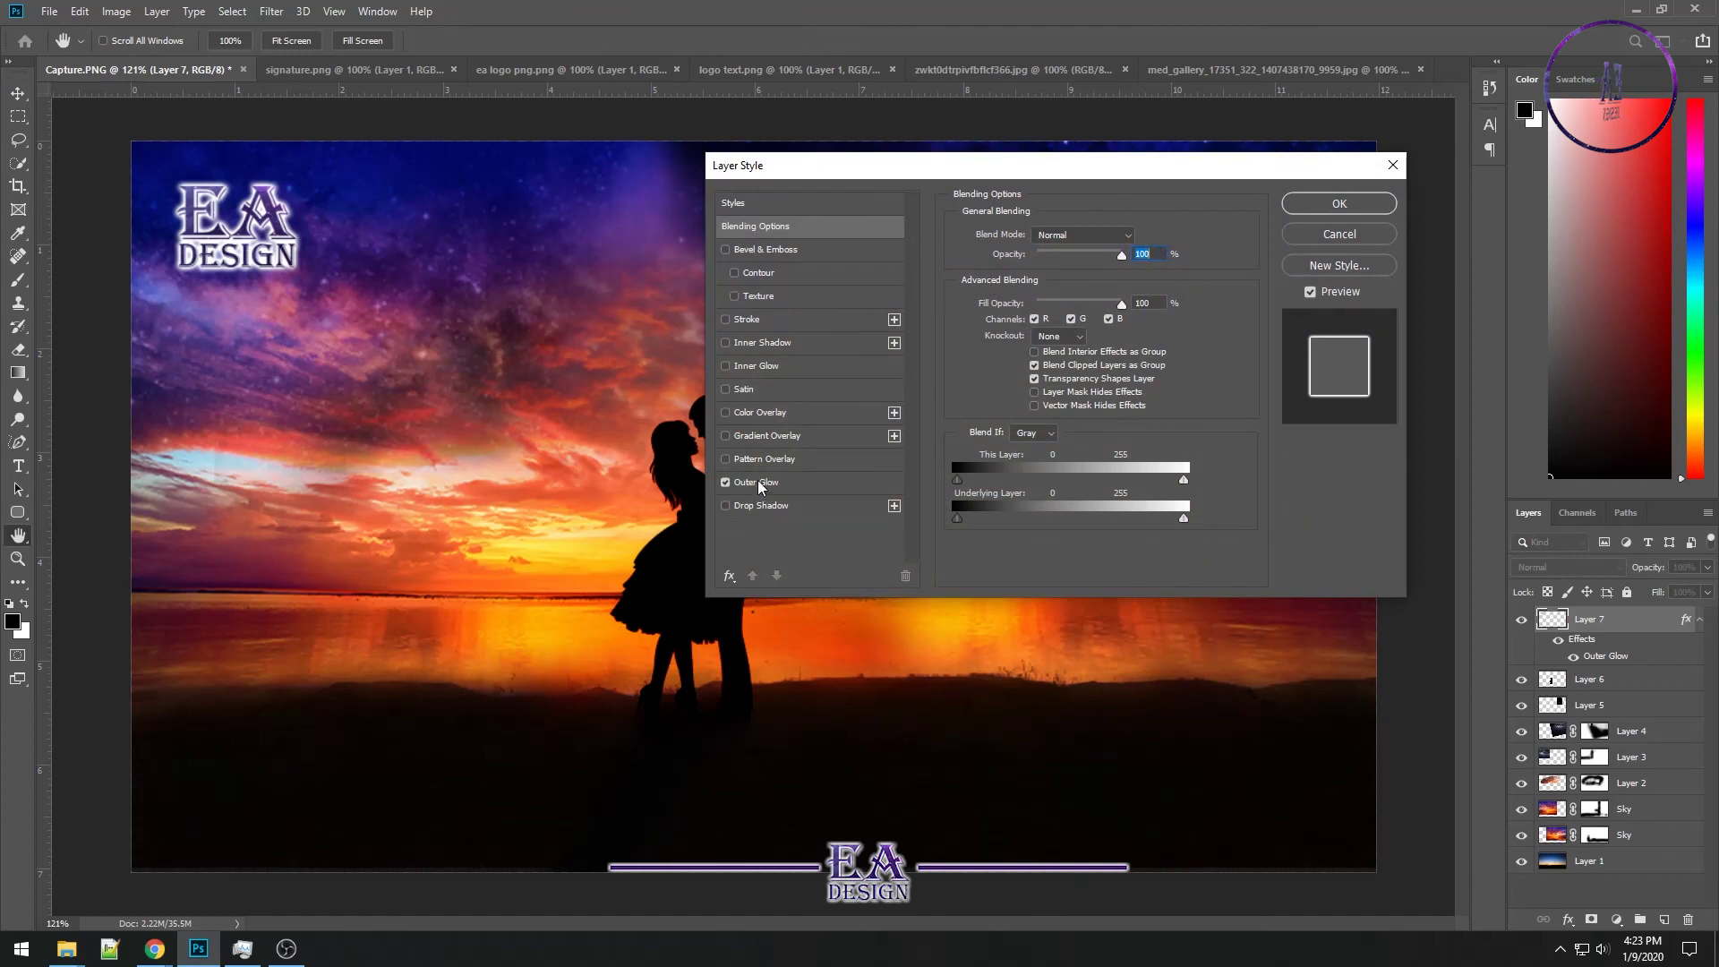
{"action": "left_click", "coordinate": [758, 483]}
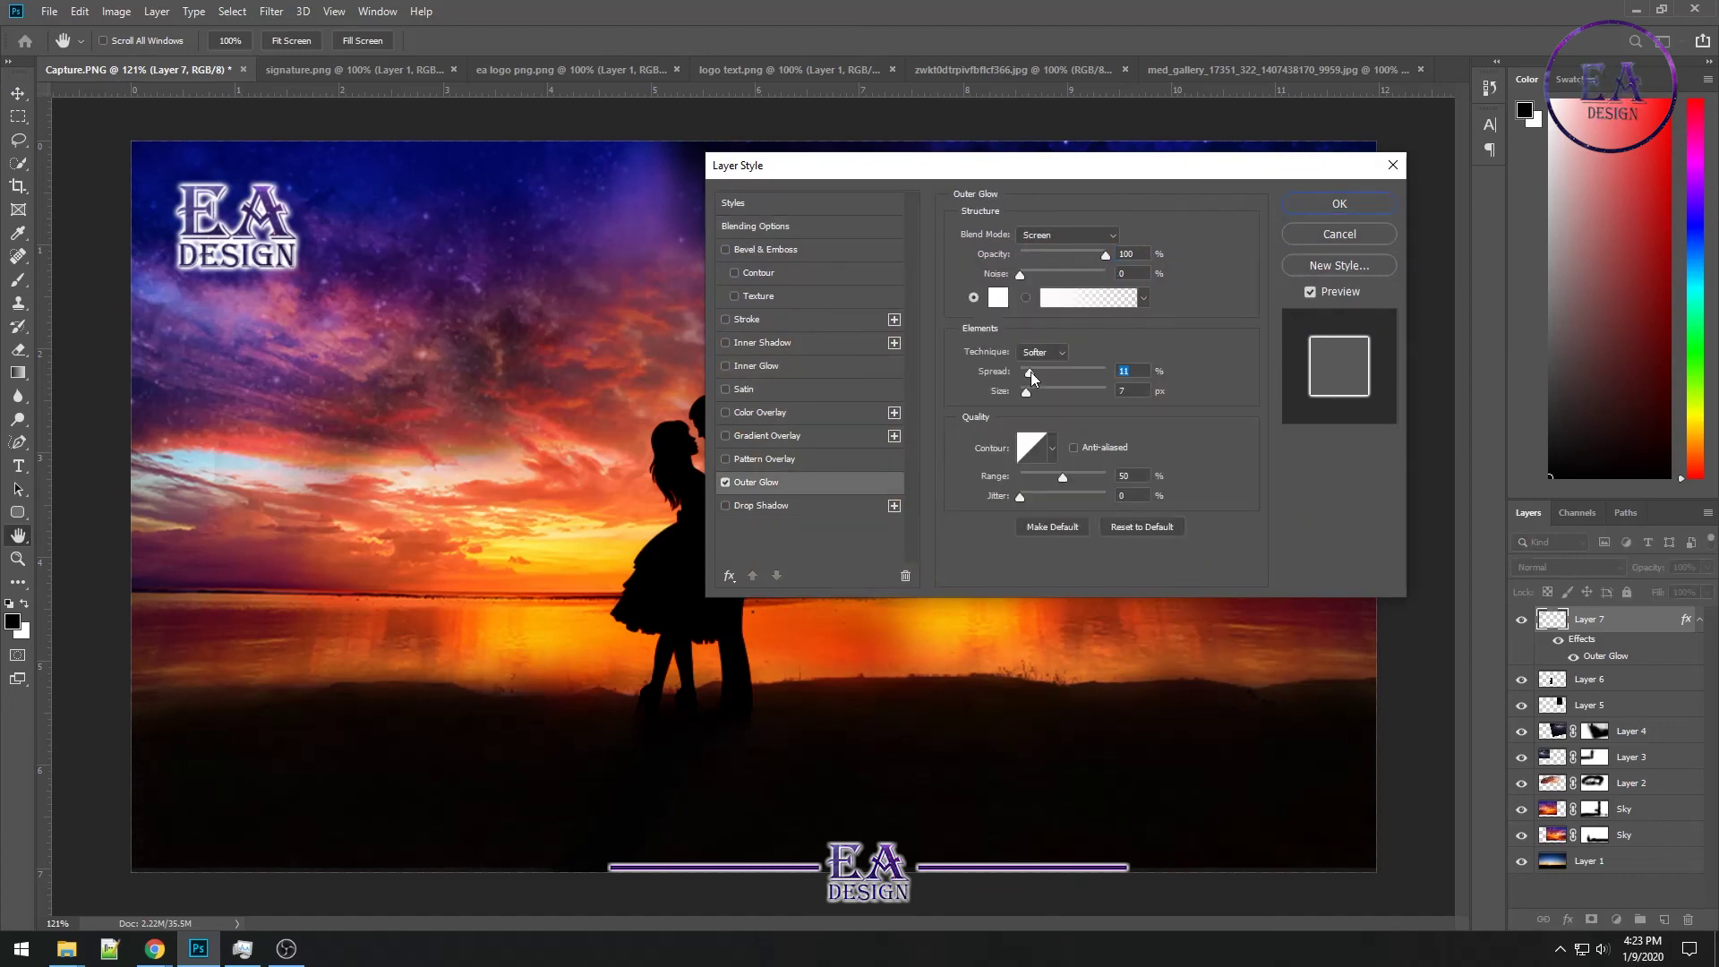
{"action": "left_click_drag", "start_coordinate": [1103, 254], "coordinate": [1106, 260]}
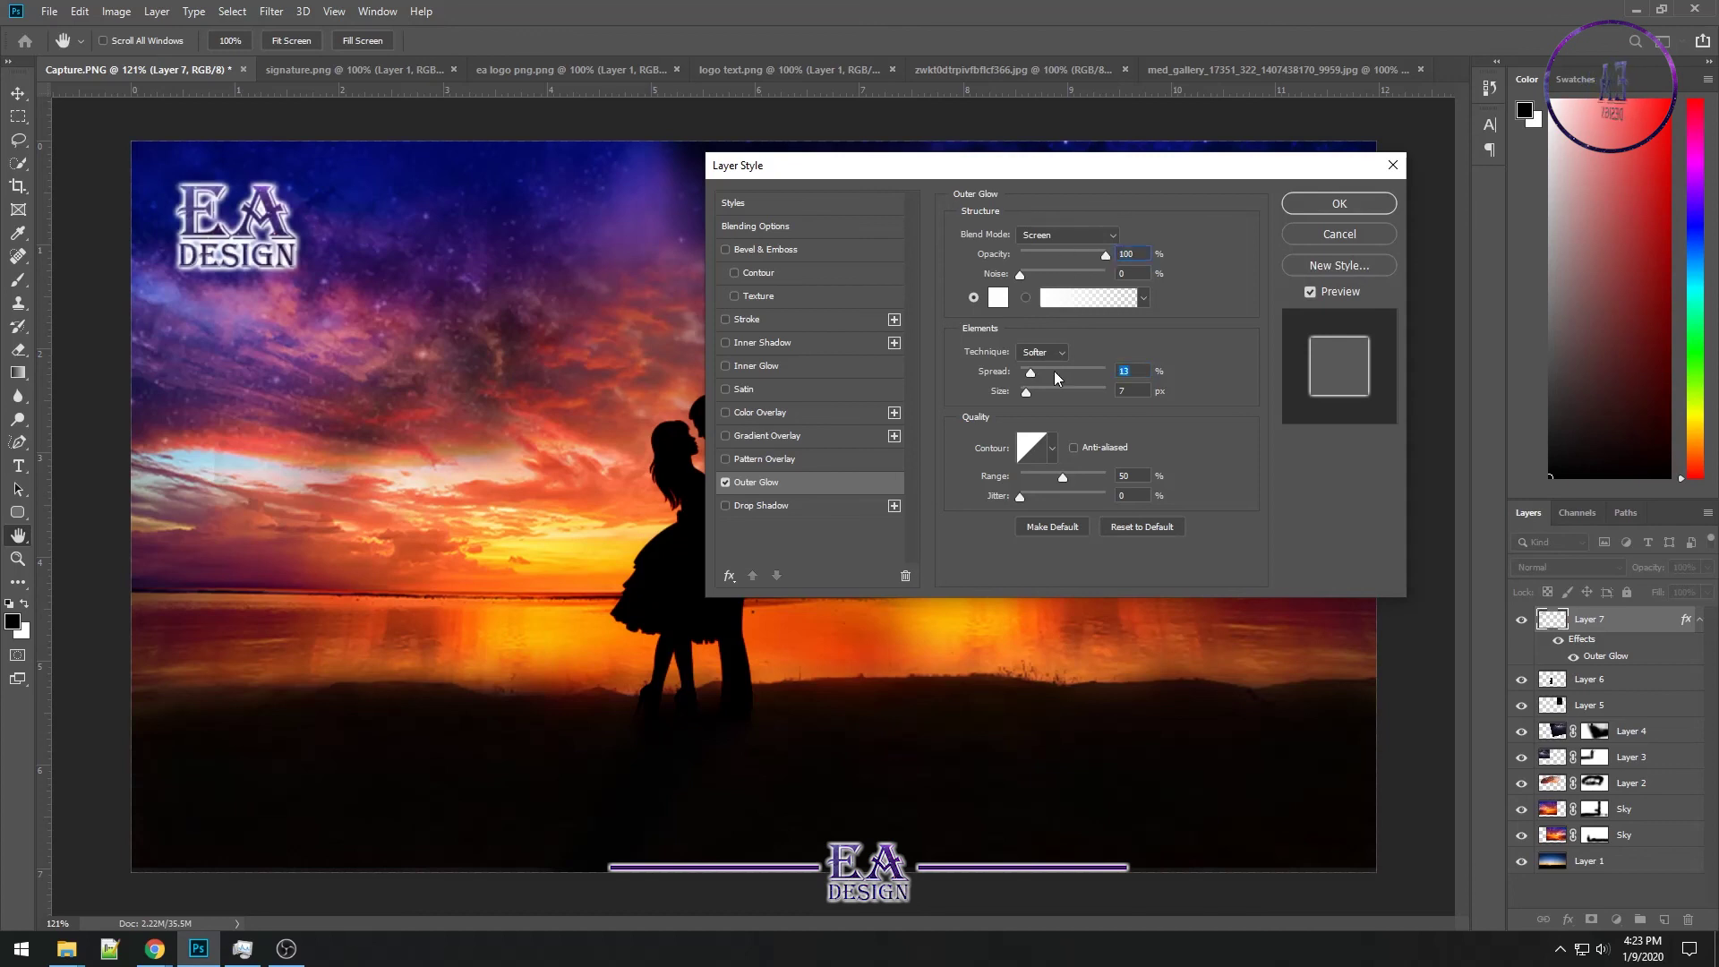
{"action": "left_click_drag", "start_coordinate": [1054, 377], "coordinate": [1003, 379]}
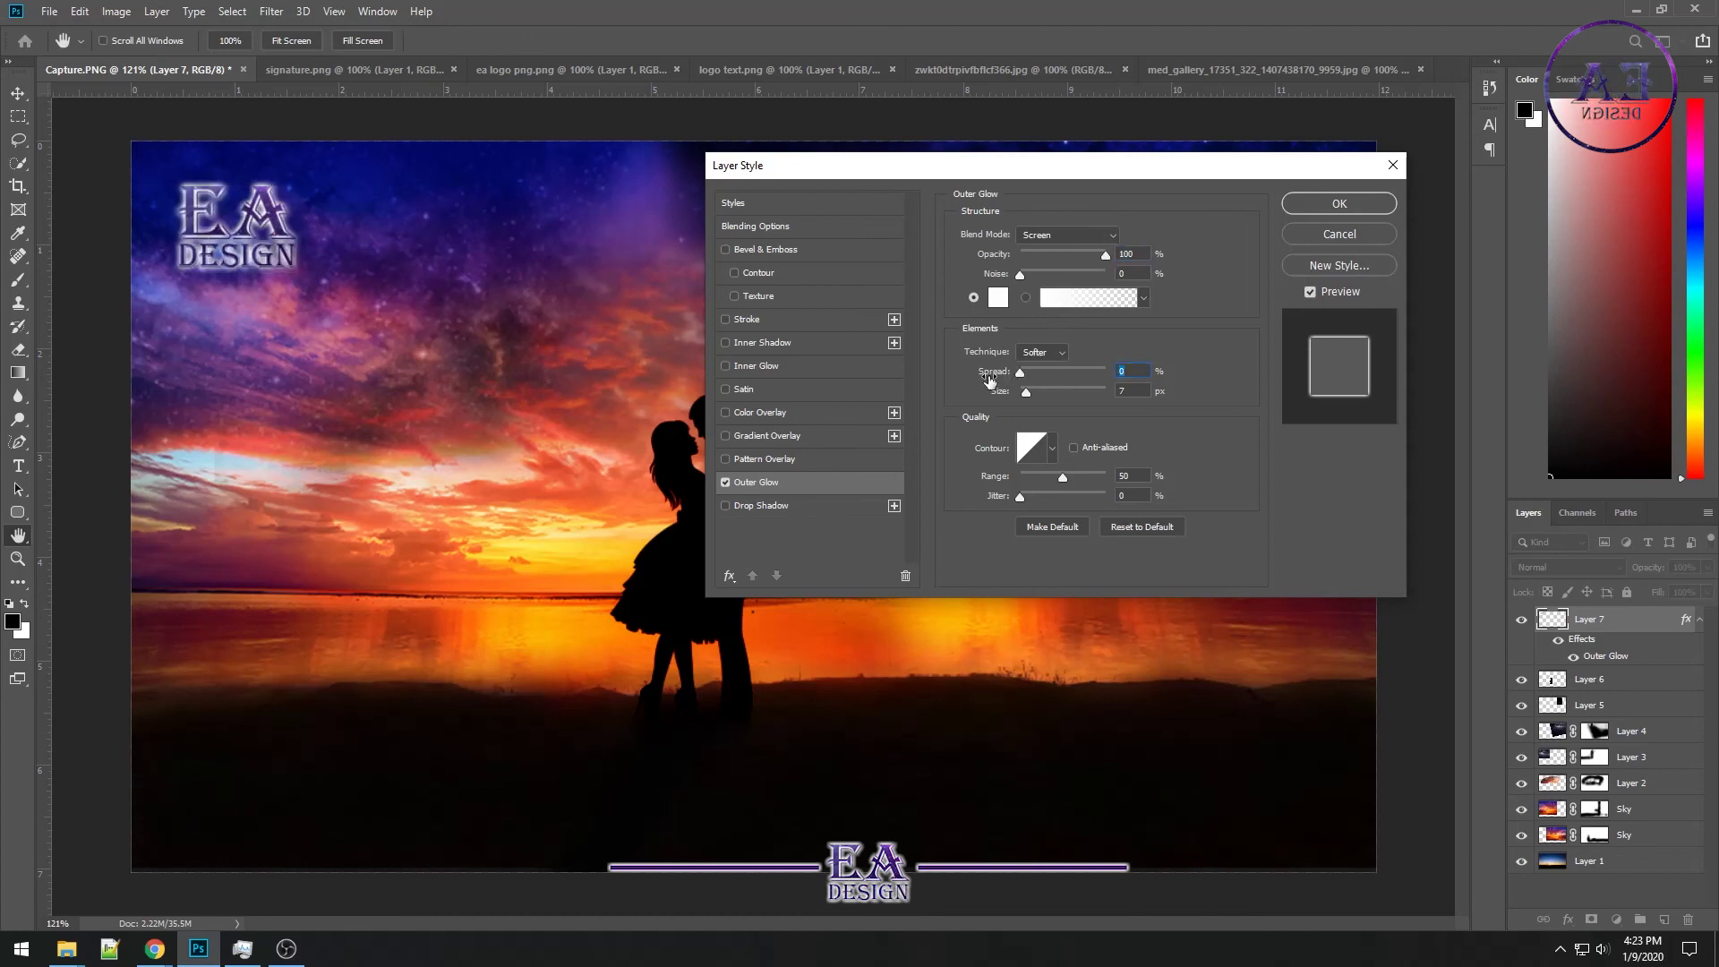
{"action": "left_click", "coordinate": [996, 297]}
{"action": "left_click_drag", "start_coordinate": [1282, 358], "coordinate": [1283, 363]}
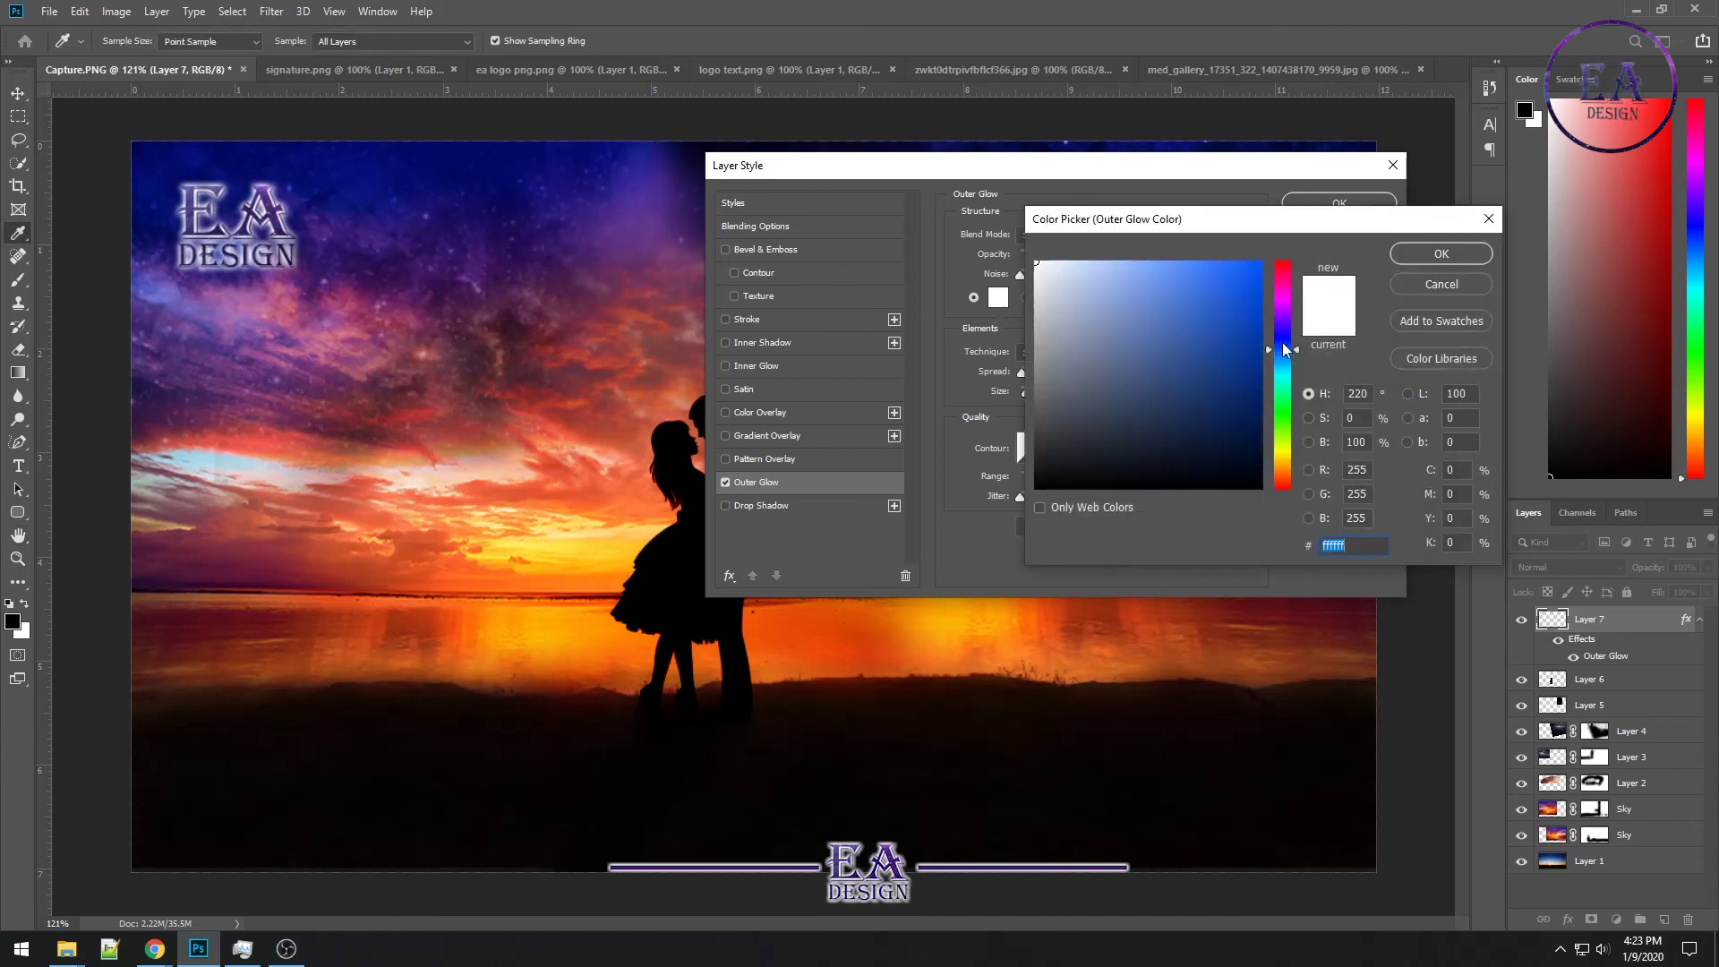
{"action": "left_click", "coordinate": [1212, 274]}
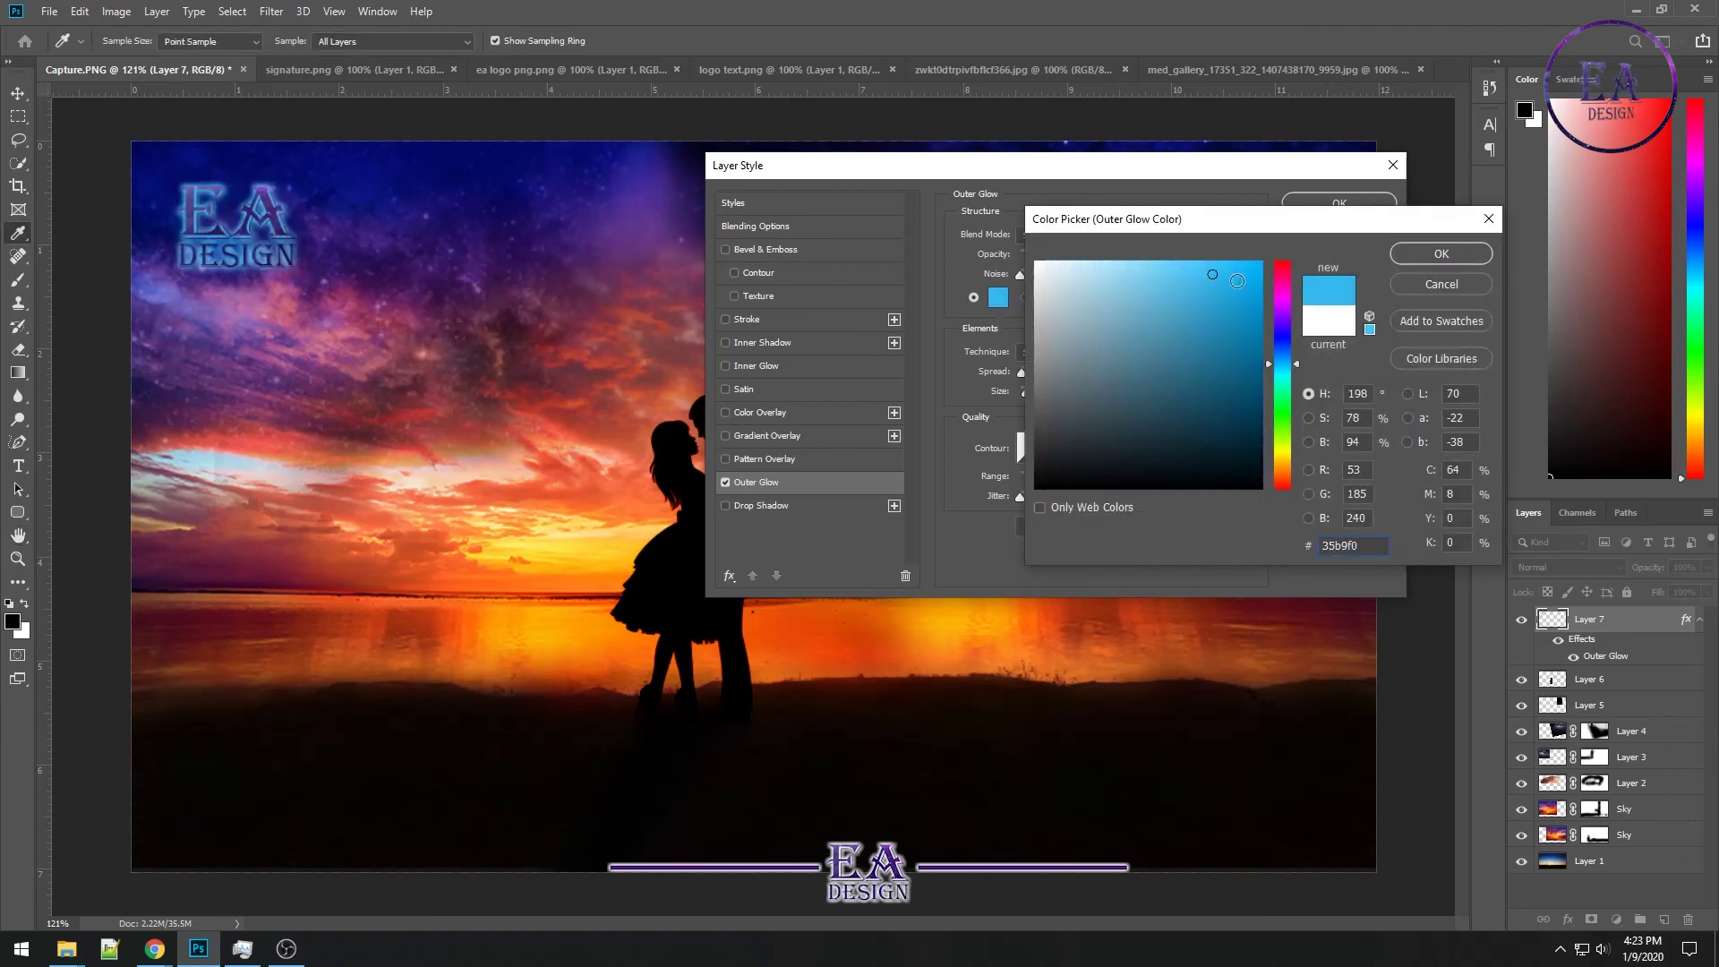
{"action": "left_click_drag", "start_coordinate": [1158, 306], "coordinate": [1130, 289]}
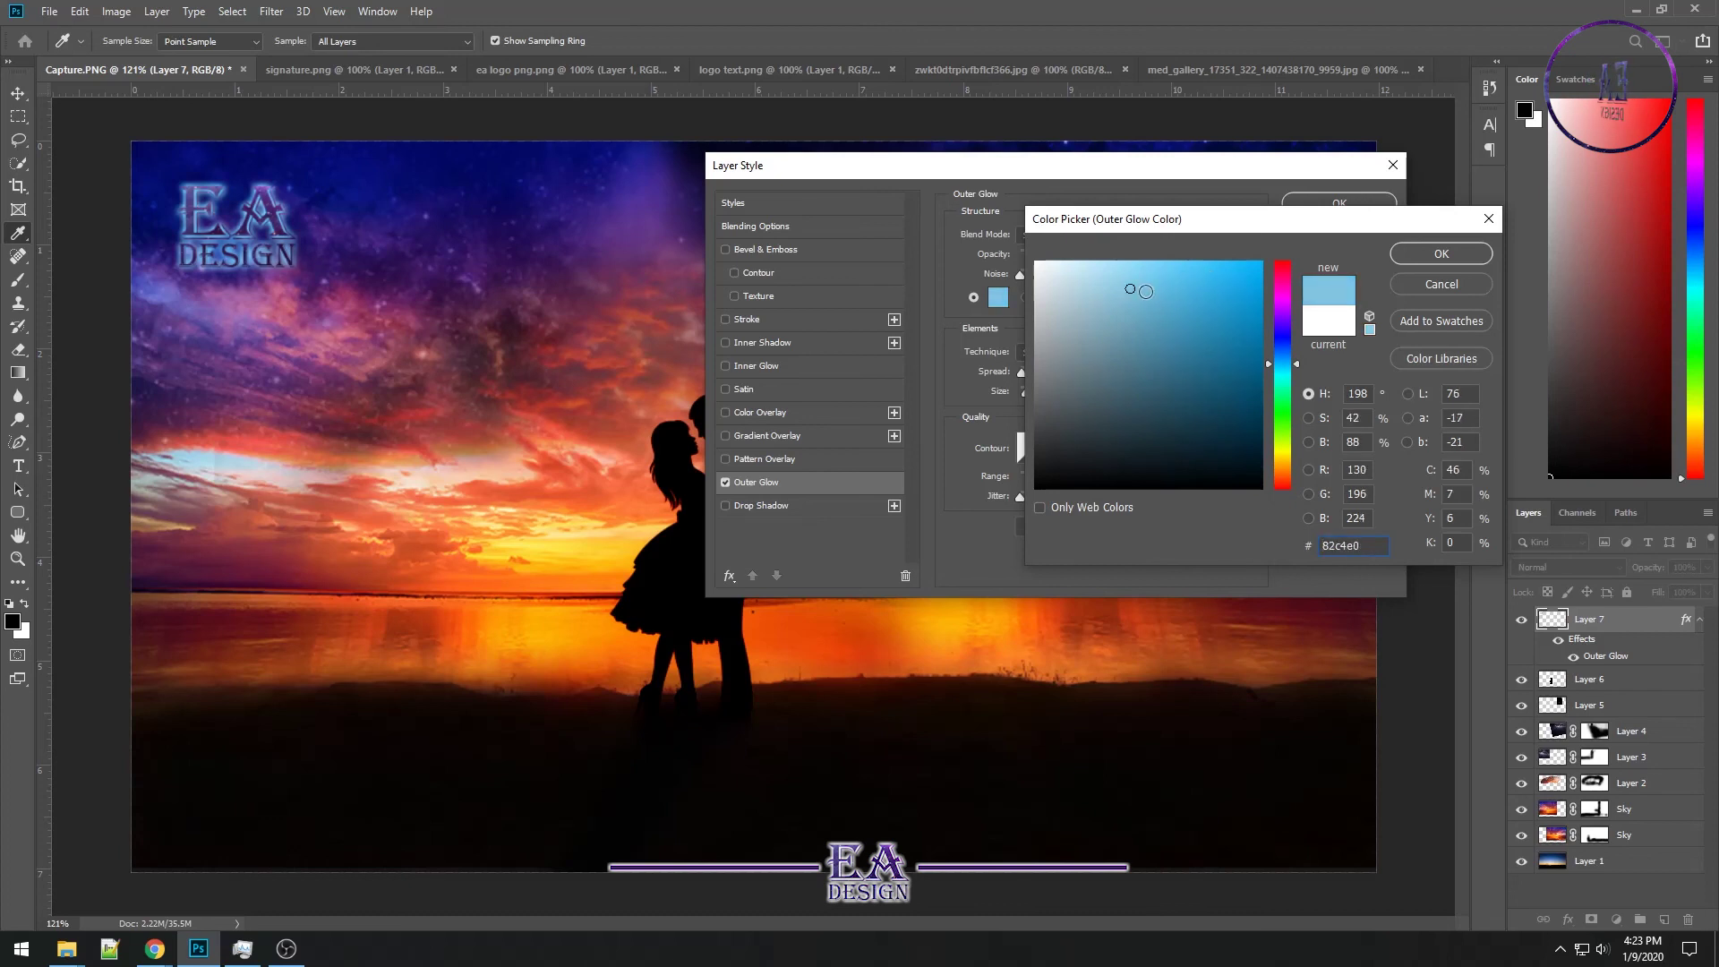
{"action": "left_click", "coordinate": [1418, 255]}
{"action": "left_click", "coordinate": [1339, 204]}
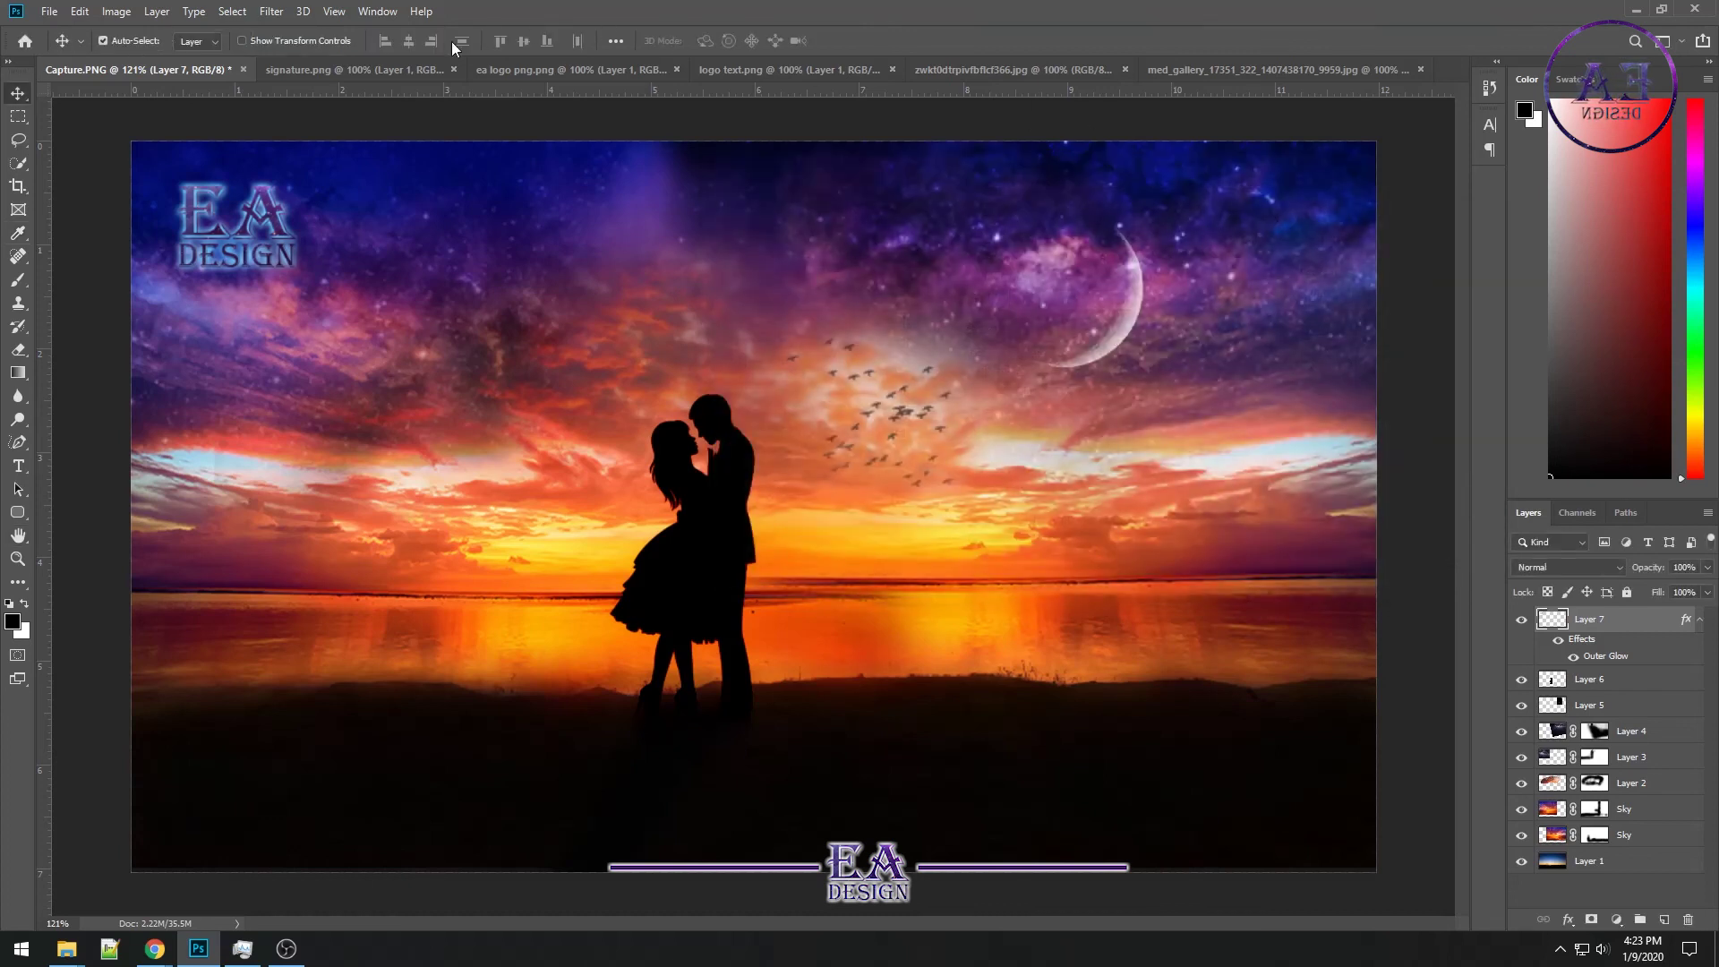
Bring signature.png into the composite as Layer 8 with a white Color Overlay
{"action": "left_click", "coordinate": [396, 70]}
{"action": "mouse_move", "coordinate": [808, 504]}
{"action": "left_mouse_down"}
{"action": "mouse_move", "coordinate": [162, 81]}
{"action": "mouse_move", "coordinate": [1245, 828]}
{"action": "mouse_move", "coordinate": [1249, 810]}
{"action": "left_mouse_up"}
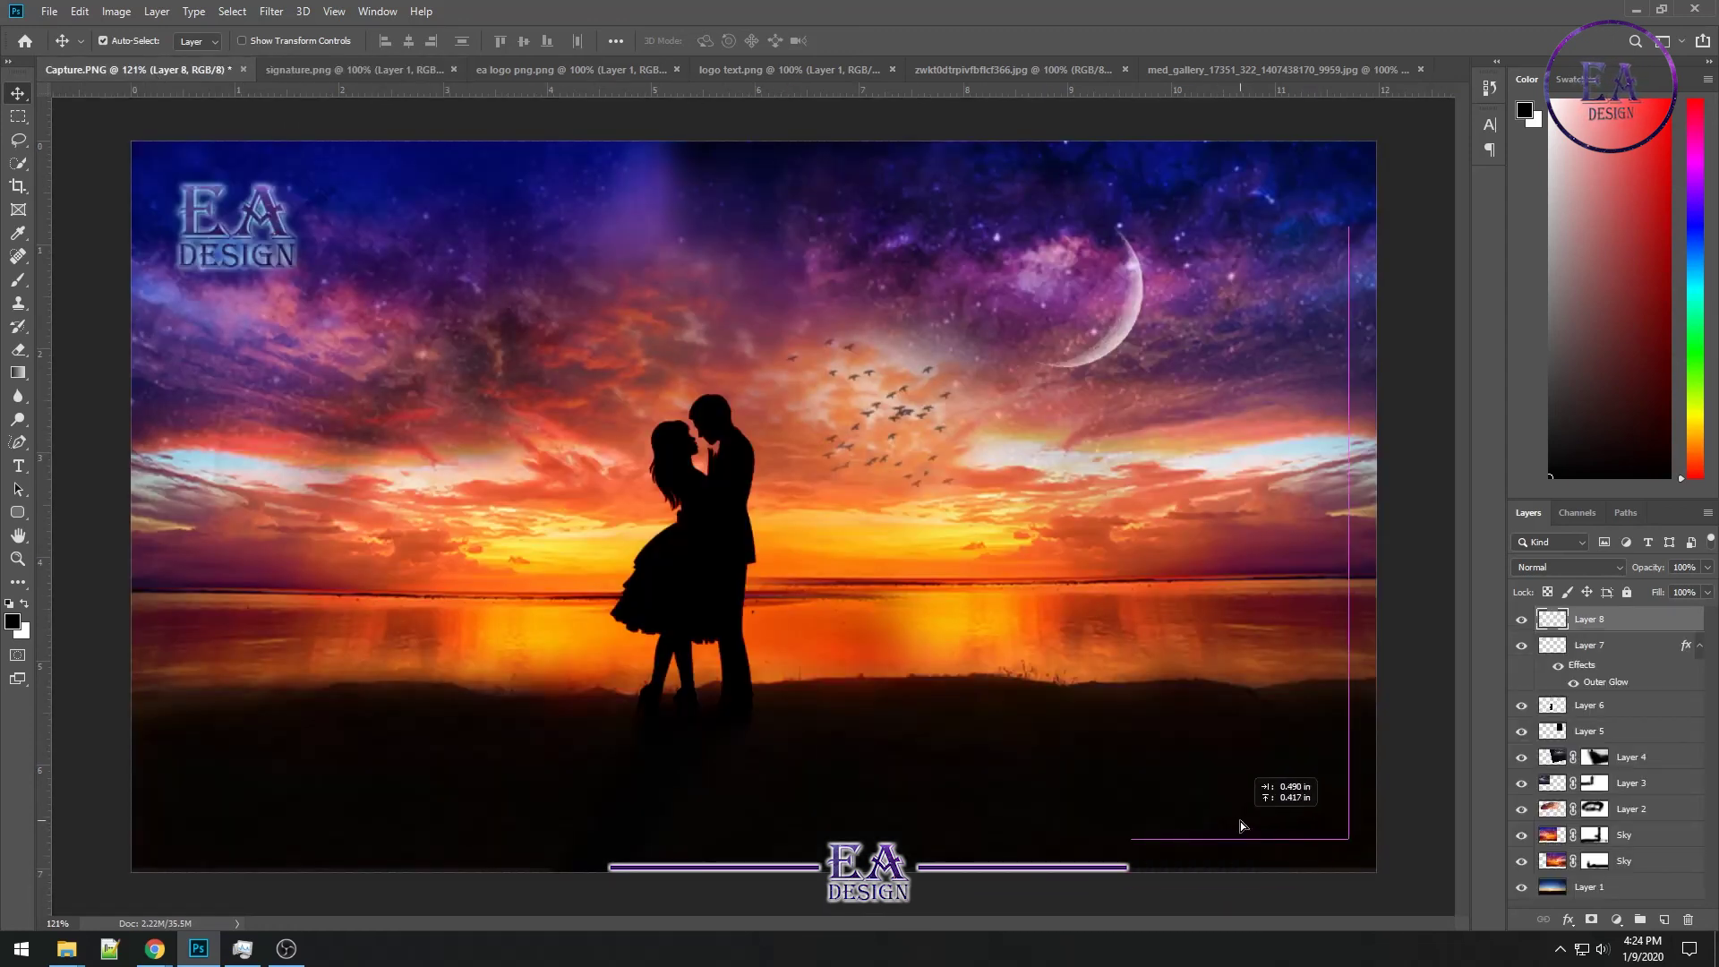
{"action": "right_click", "coordinate": [1538, 624]}
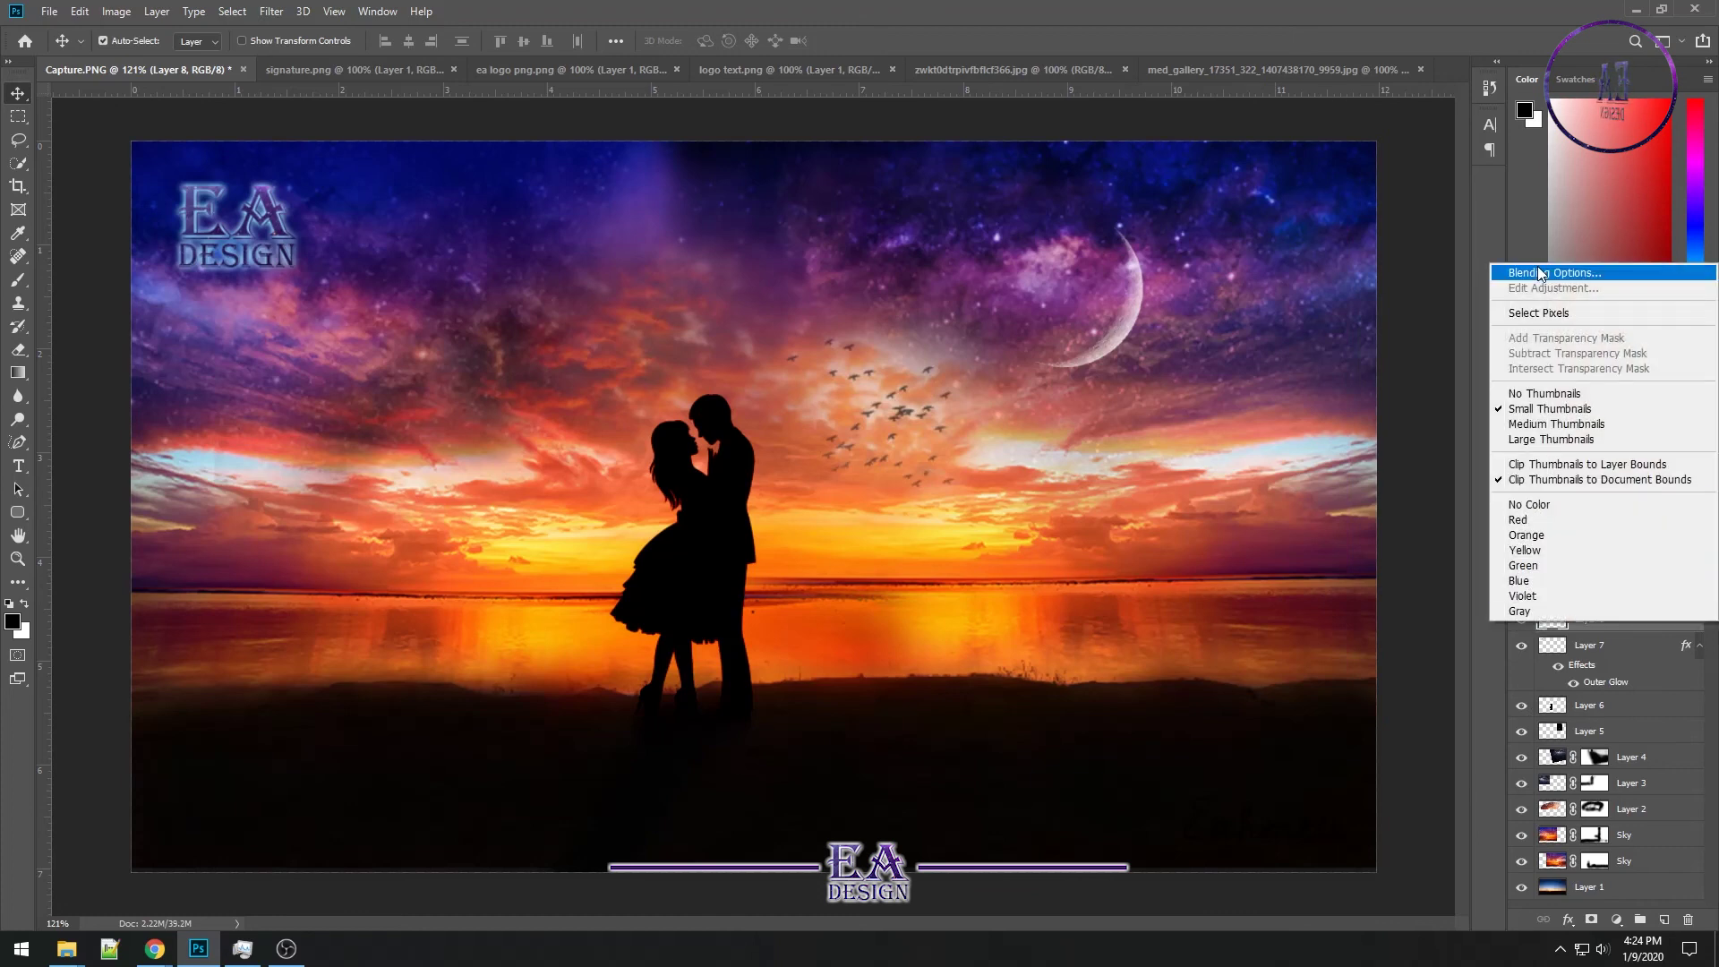
{"action": "left_click", "coordinate": [1272, 430]}
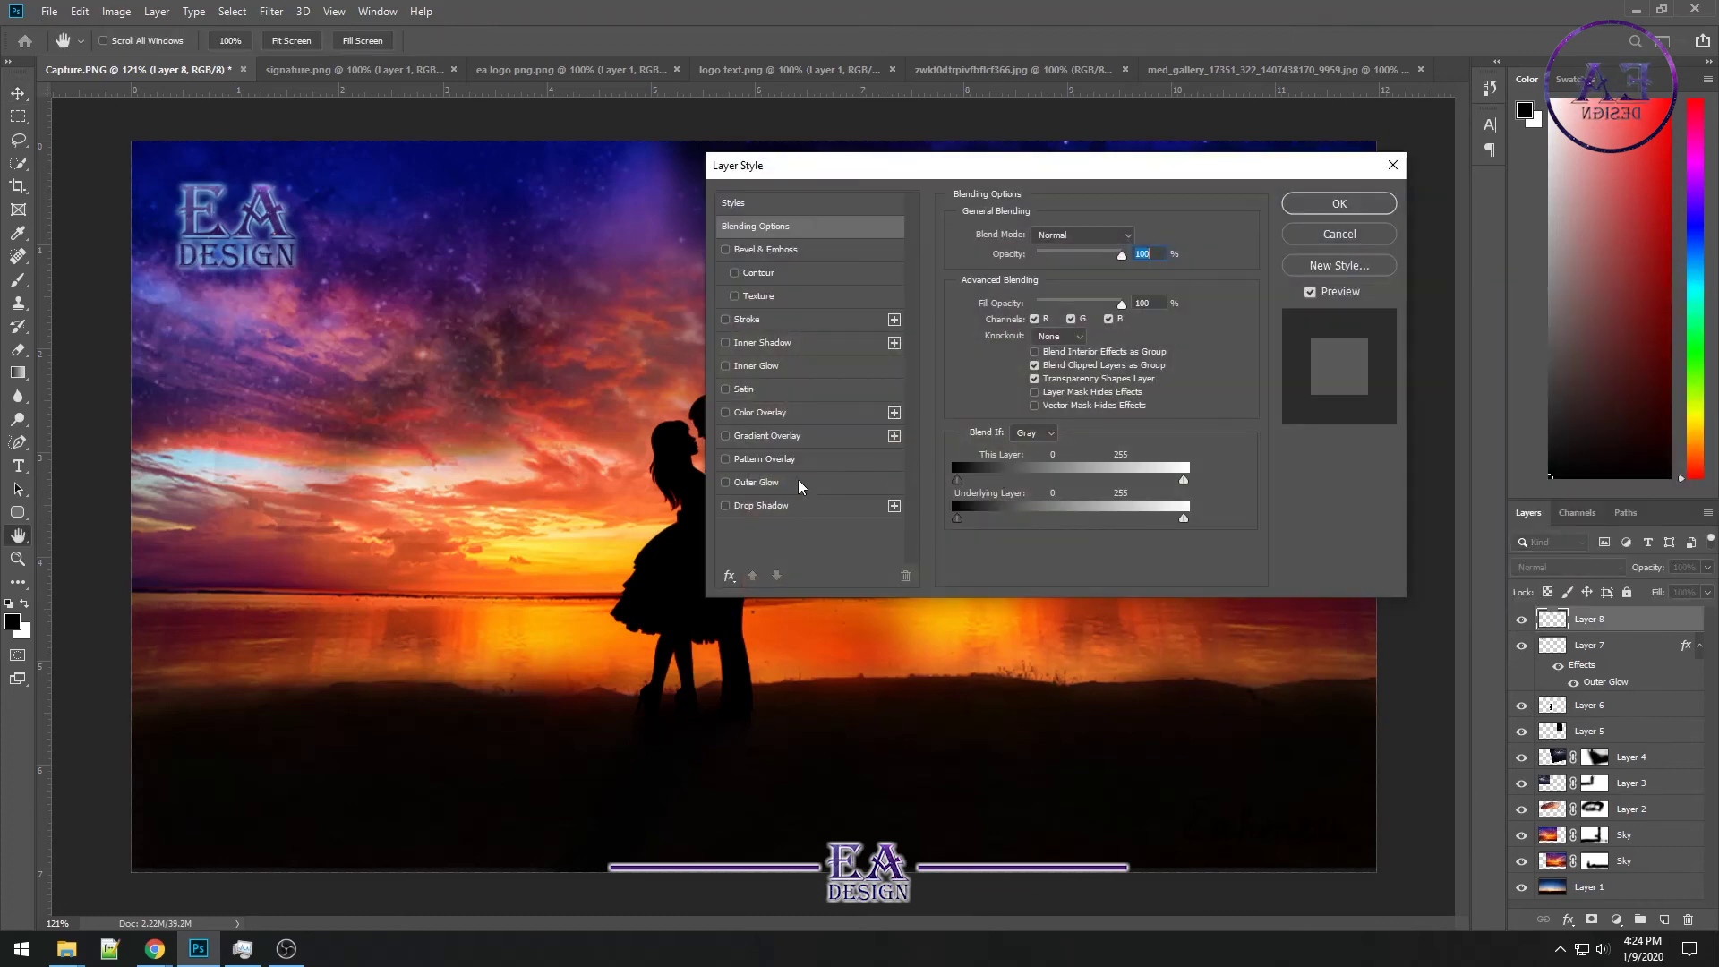
{"action": "left_click", "coordinate": [758, 414]}
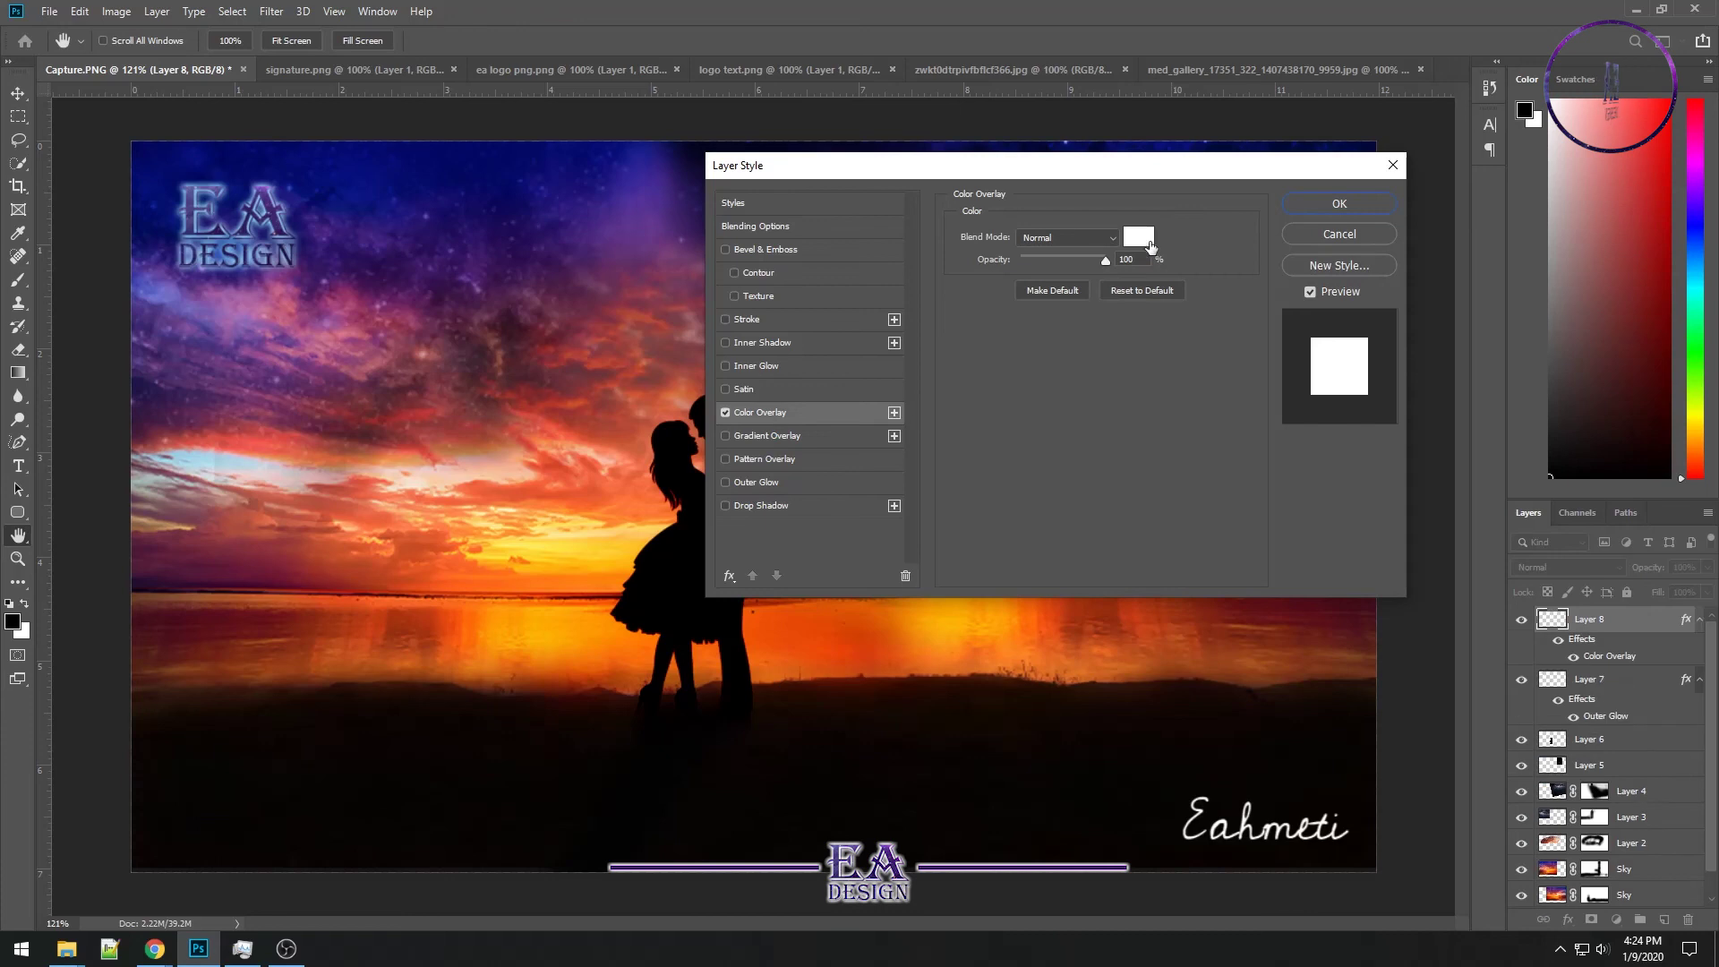
{"action": "left_click", "coordinate": [1340, 204]}
Rotate the signature about -21° and place it in the bottom-right corner
{"action": "key", "text": "ctrl+t"}
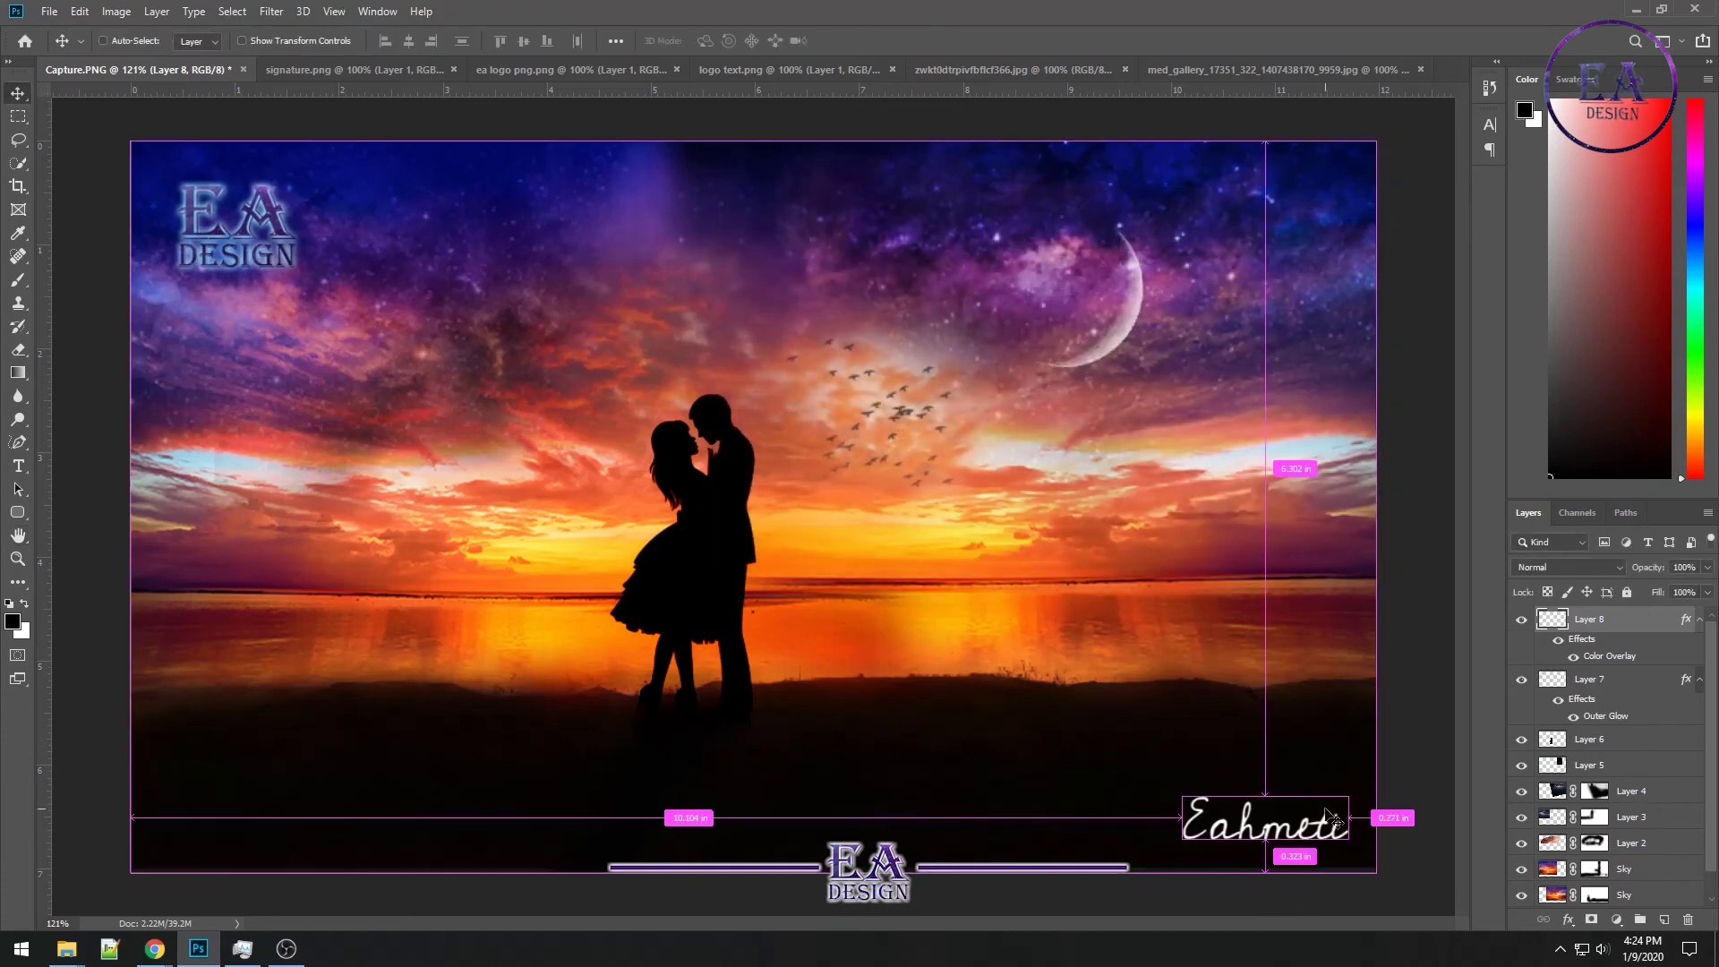
{"action": "left_click_drag", "start_coordinate": [1342, 771], "coordinate": [1357, 732]}
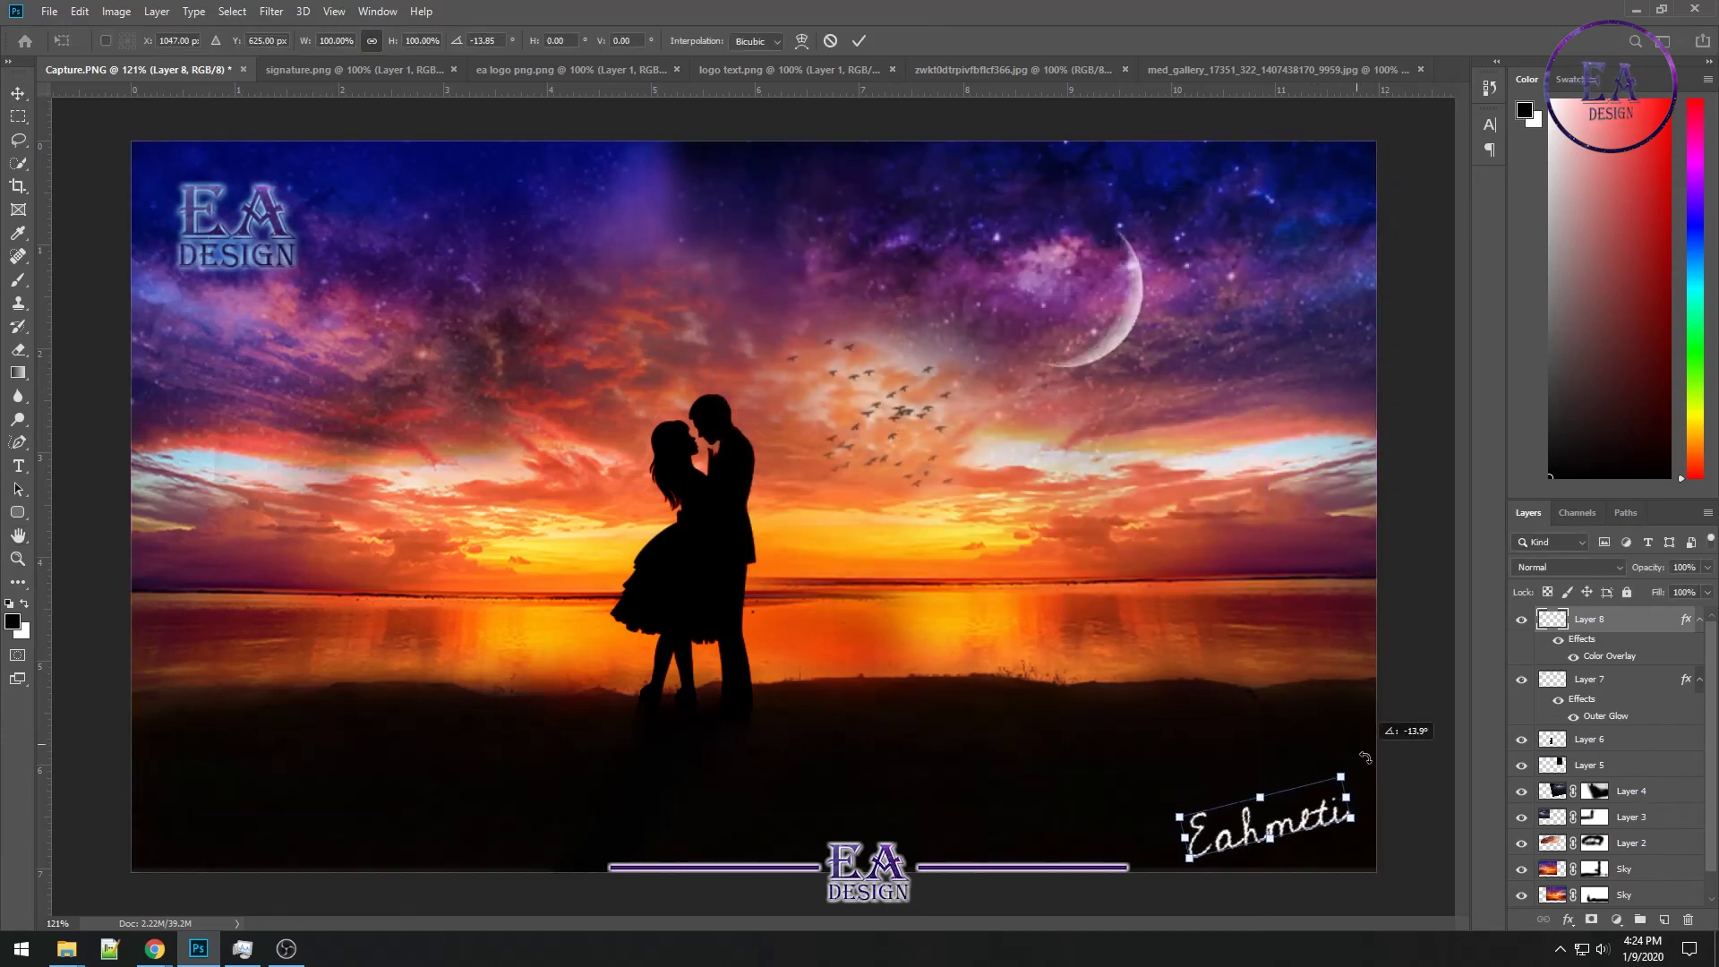
{"action": "left_click_drag", "start_coordinate": [1316, 805], "coordinate": [1329, 792]}
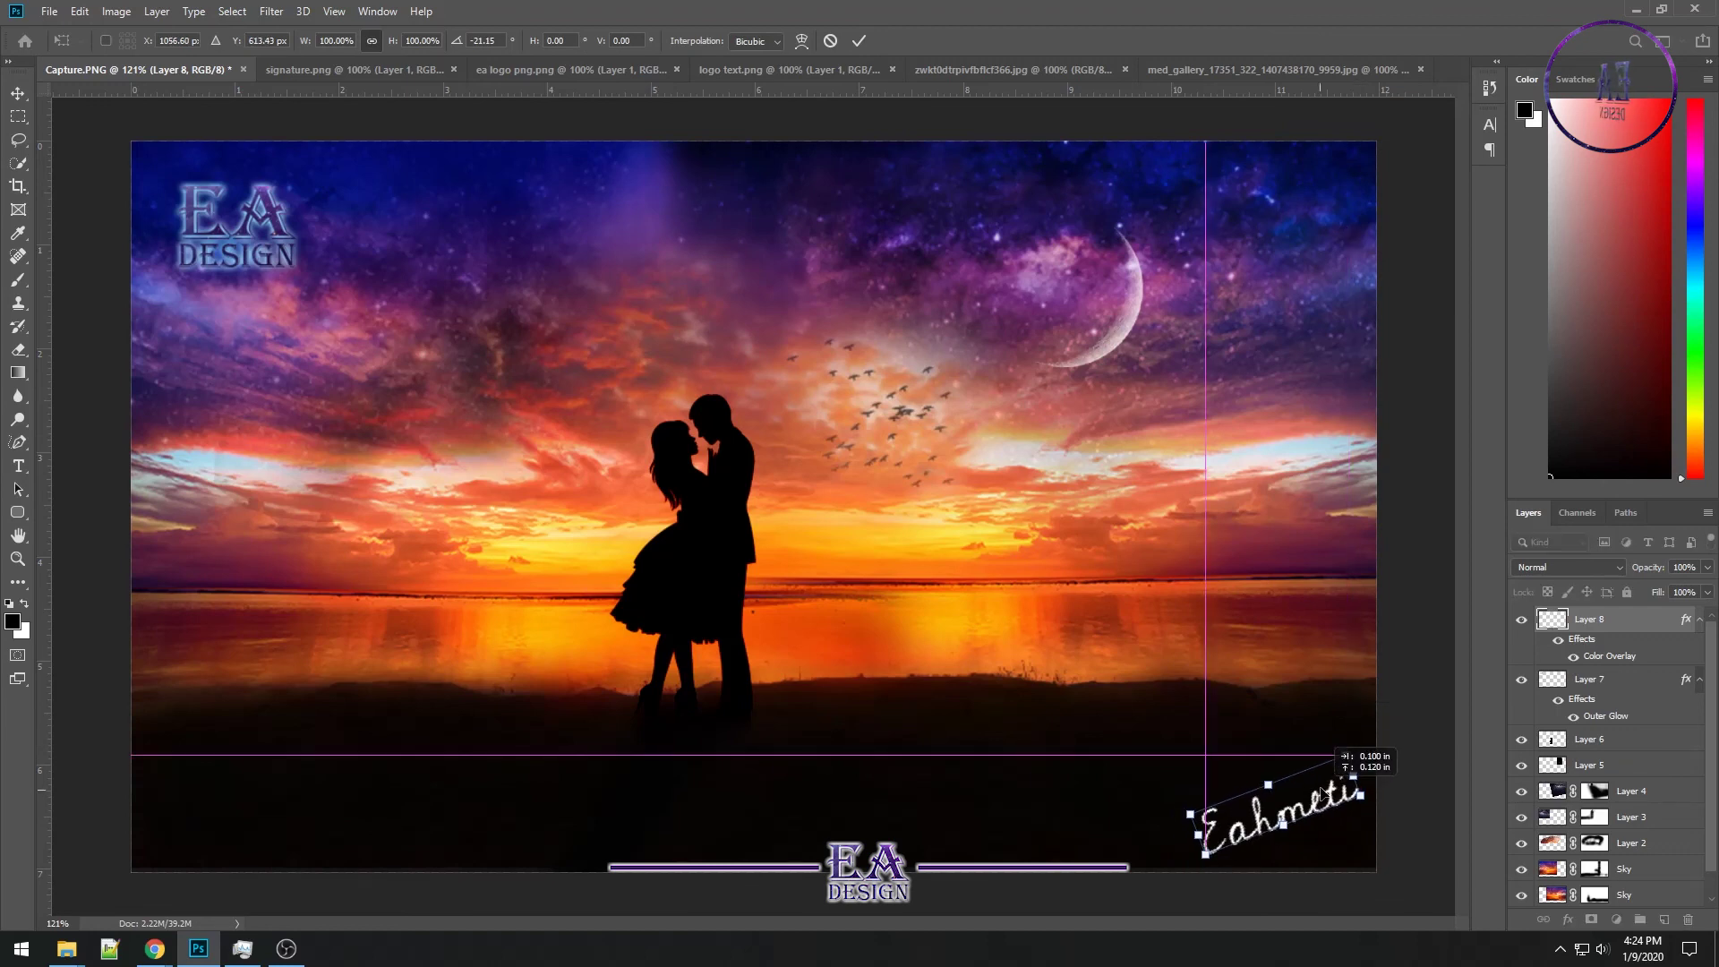
{"action": "key", "text": "Return"}
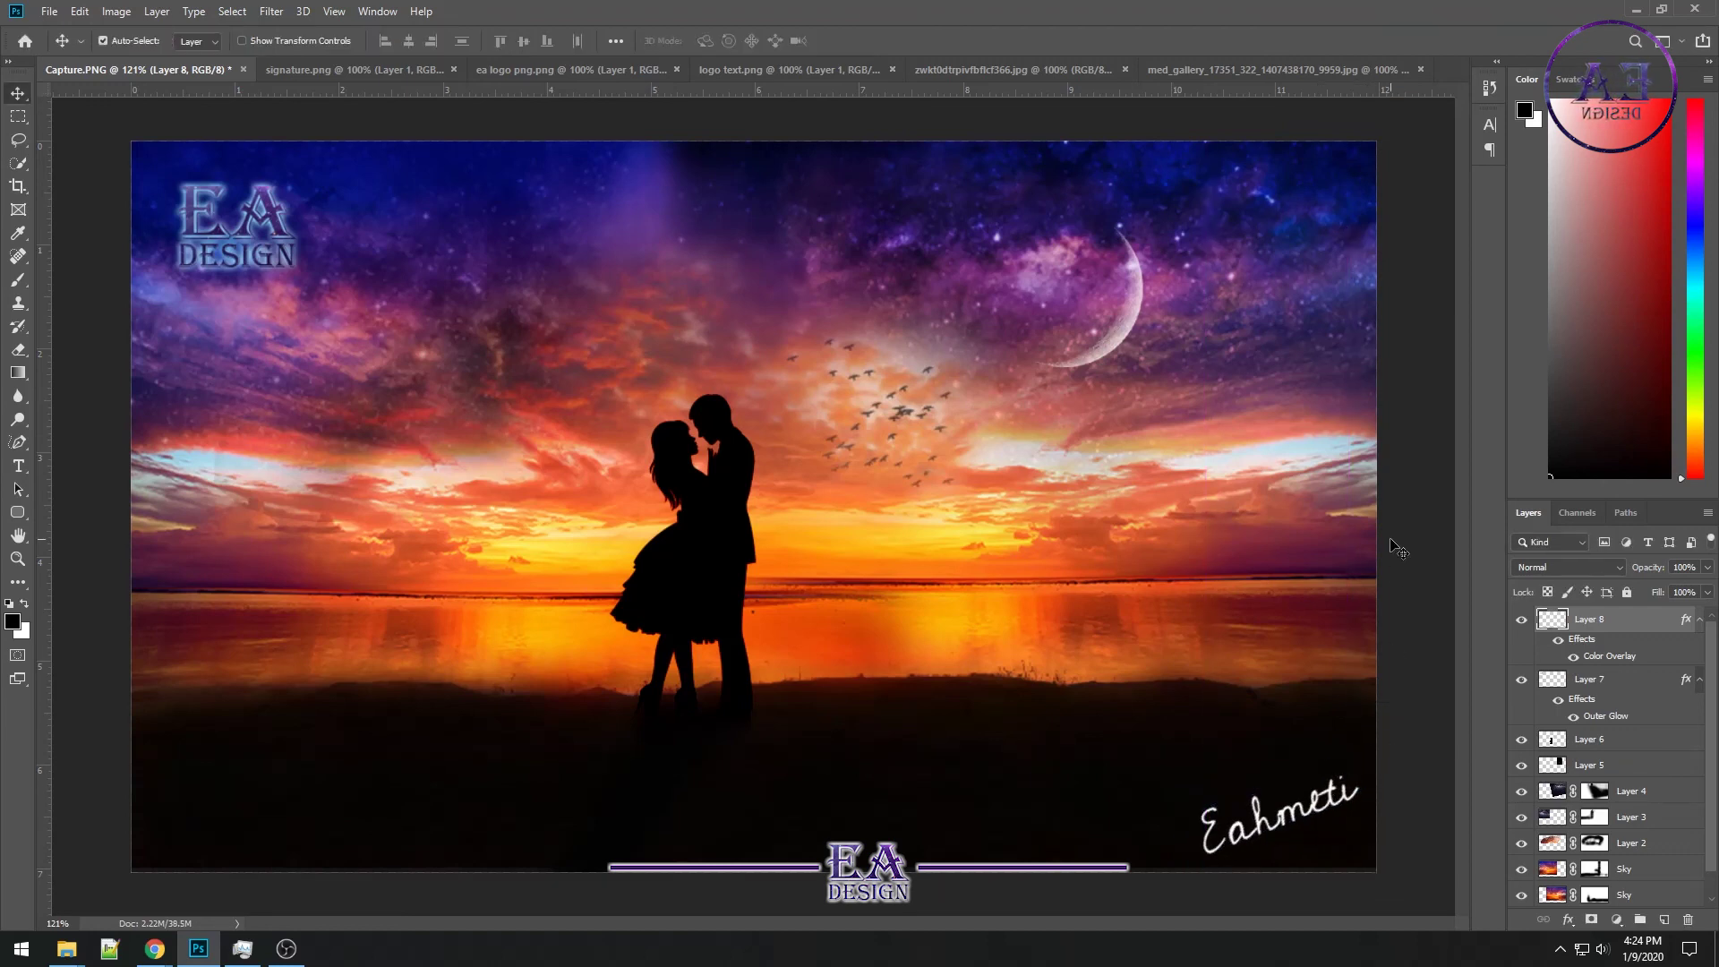